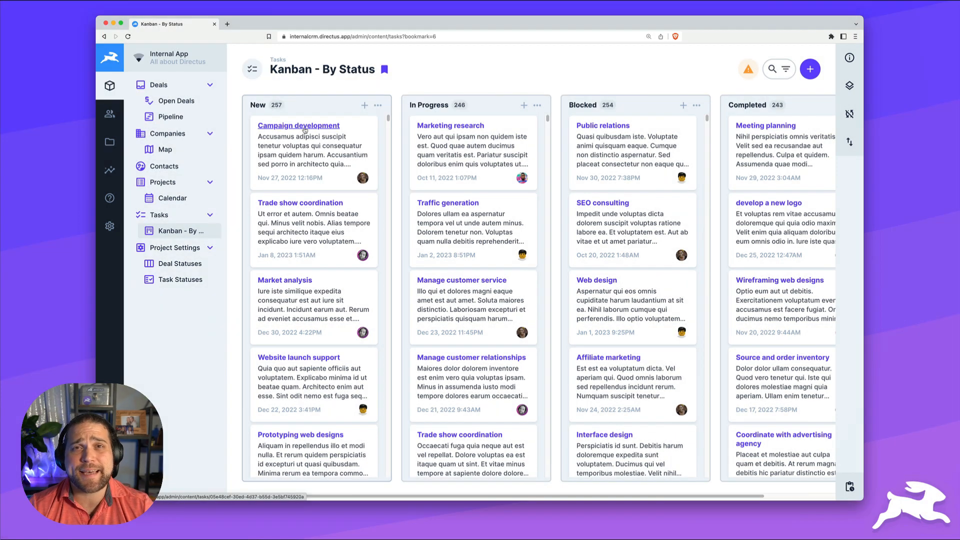
Open the Campaign development task and review its assignee, status and due date
{"action": "left_click", "coordinate": [301, 134]}
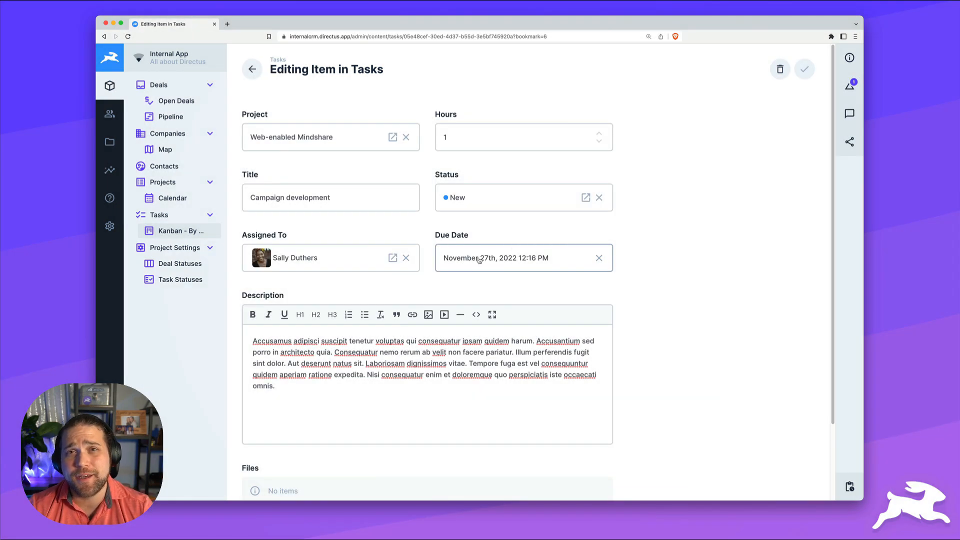
{"action": "scroll", "coordinate": [479, 258], "scroll_direction": "down", "scroll_amount": 2}
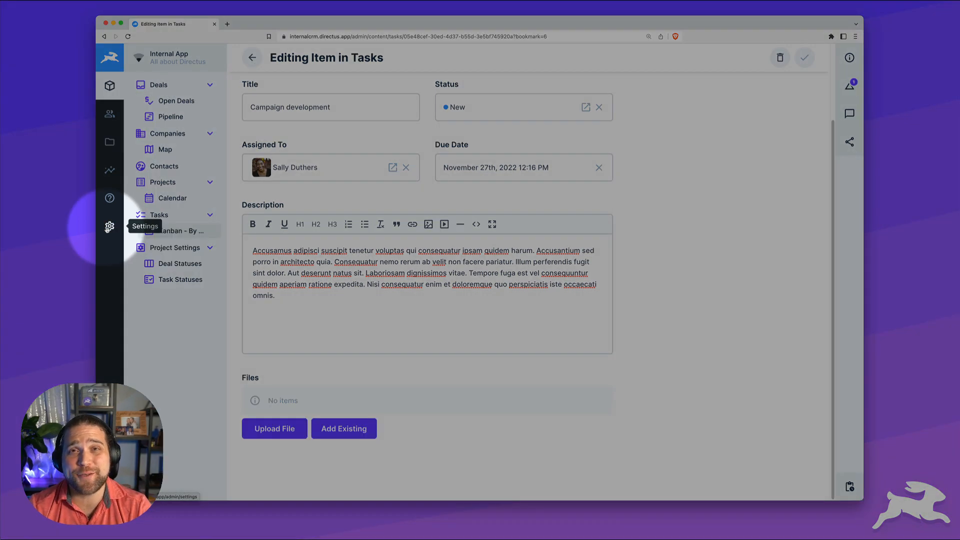
Add a Datetime field named date_completed to the tasks collection
{"action": "left_click", "coordinate": [108, 228]}
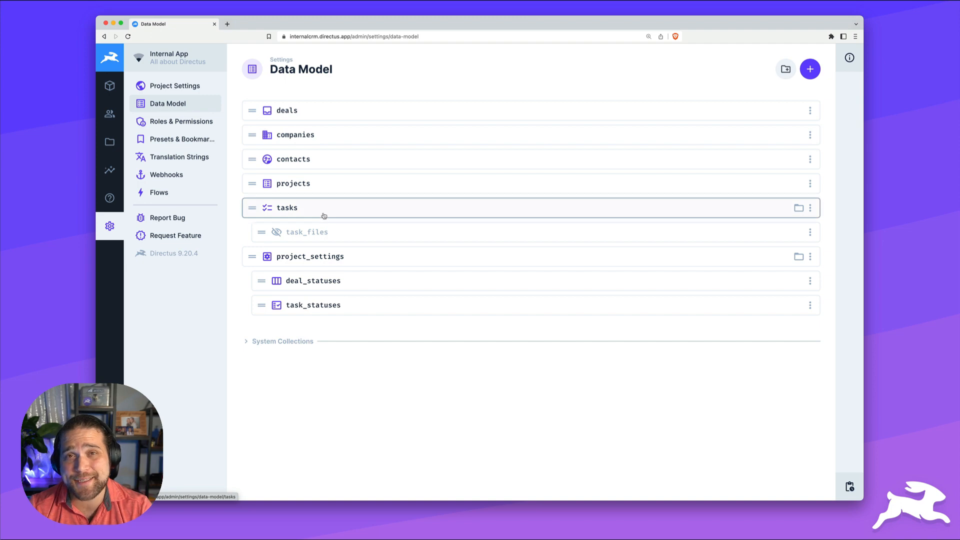
{"action": "left_click", "coordinate": [323, 215]}
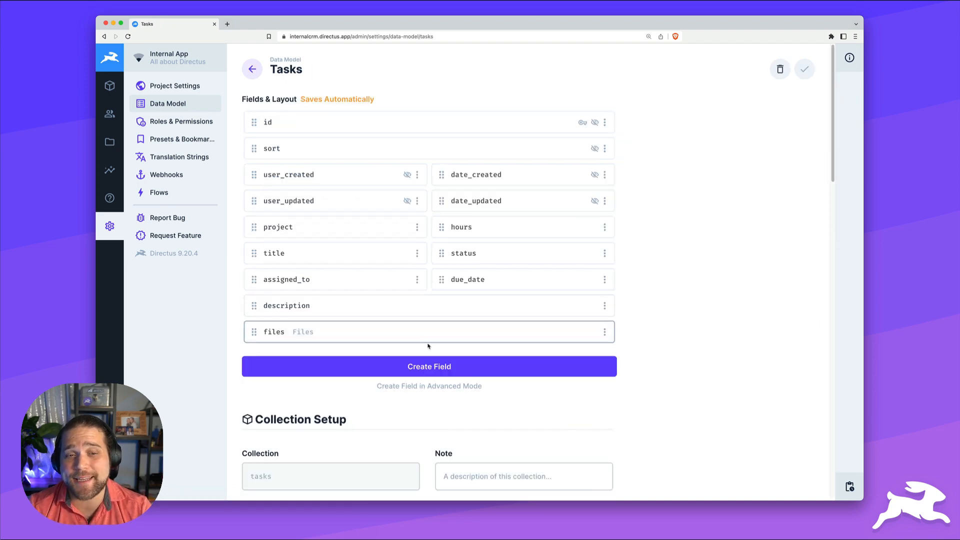
{"action": "left_click", "coordinate": [429, 366]}
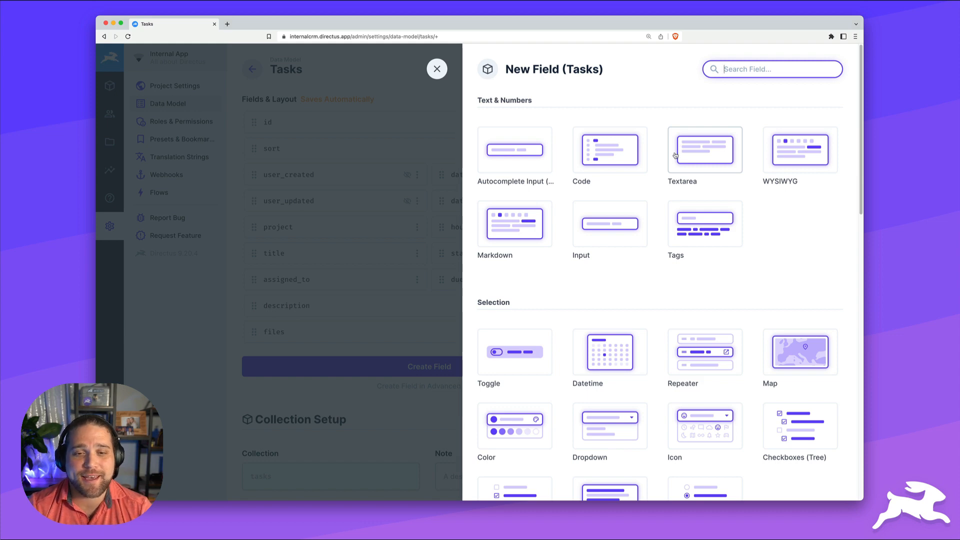
{"action": "scroll", "coordinate": [602, 325], "scroll_direction": "down", "scroll_amount": 1}
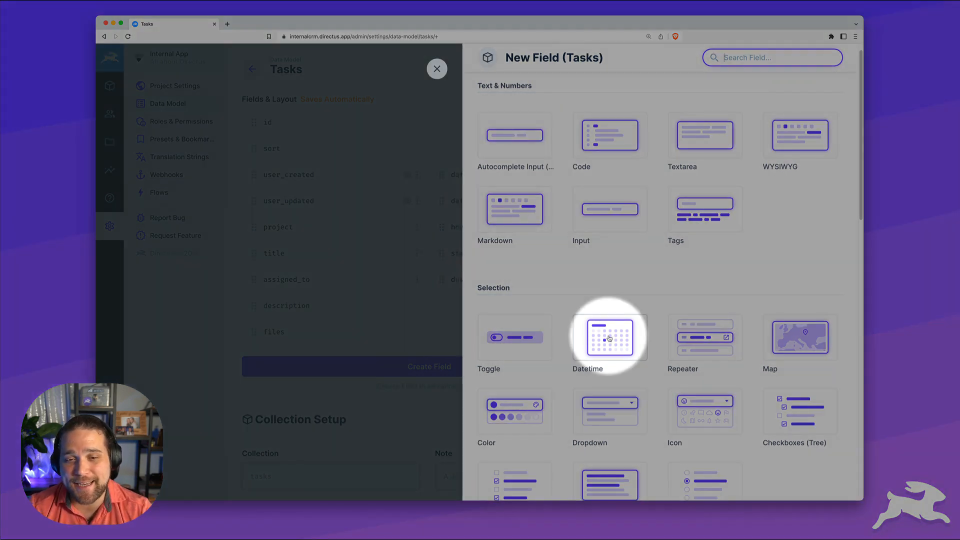
{"action": "left_click", "coordinate": [610, 339]}
{"action": "scroll", "coordinate": [605, 326], "scroll_direction": "down", "scroll_amount": 3}
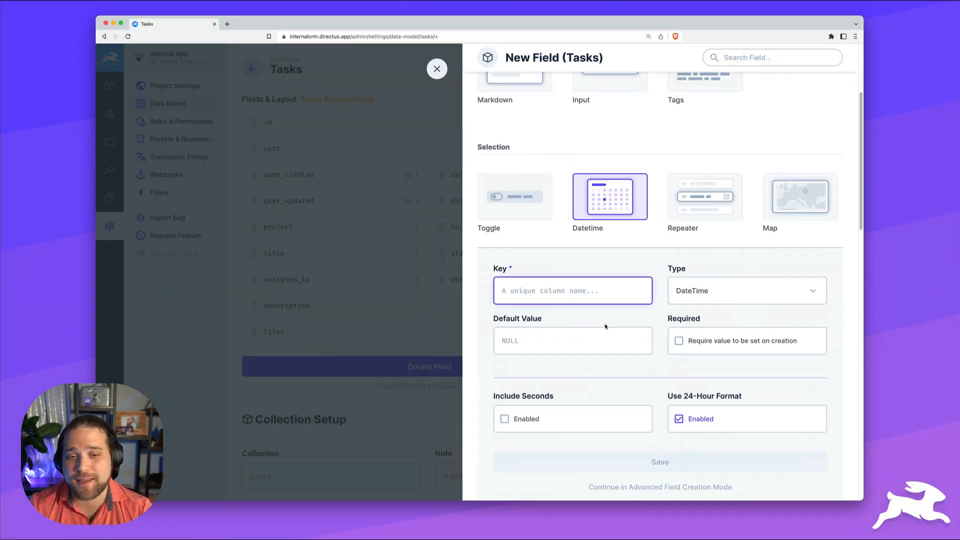
{"action": "type", "text": "date_completed"}
{"action": "scroll", "coordinate": [607, 315], "scroll_direction": "down", "scroll_amount": 2}
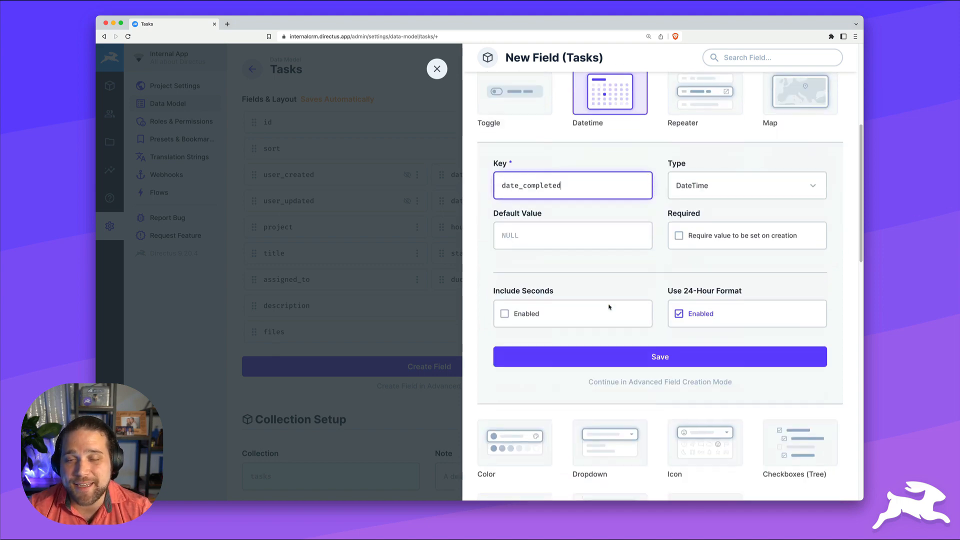
{"action": "left_click", "coordinate": [660, 358]}
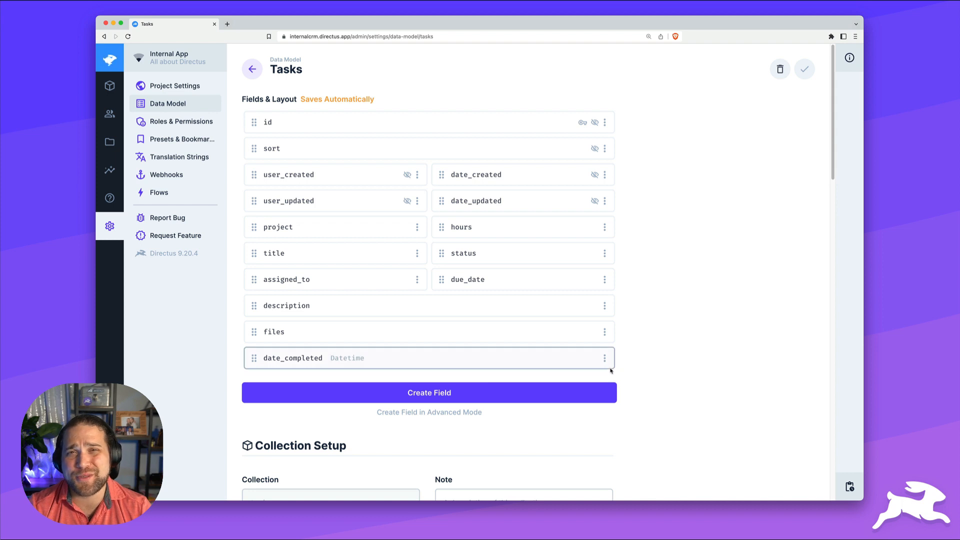
Make date_completed half width and place it beside the project field
{"action": "left_click", "coordinate": [604, 358]}
{"action": "left_click", "coordinate": [544, 431]}
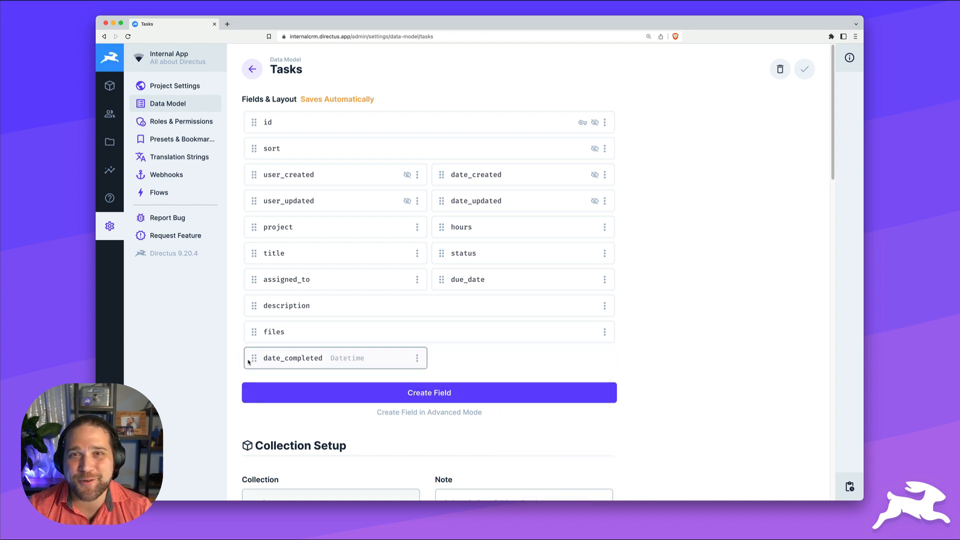
{"action": "left_click_drag", "start_coordinate": [252, 358], "coordinate": [464, 228]}
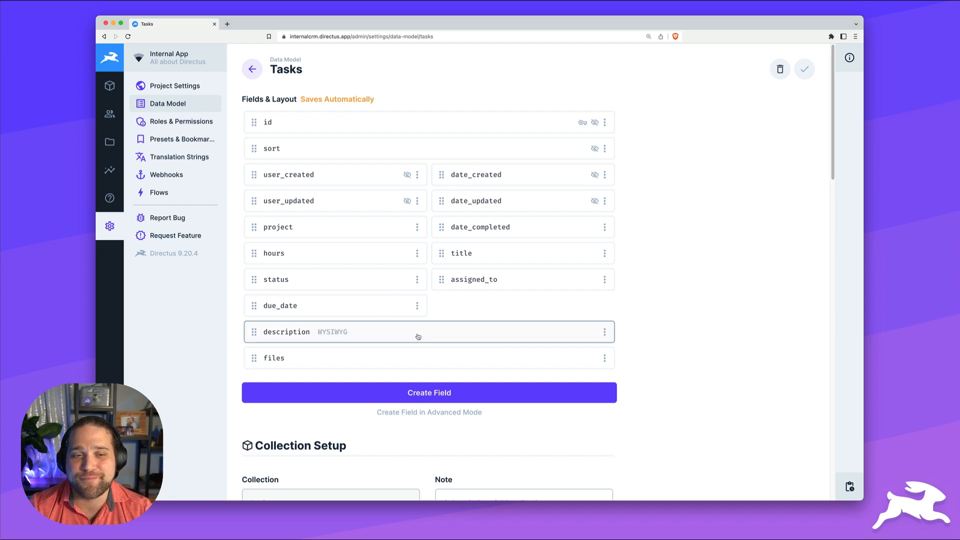
Create a new flow named 'Update Date Completed when Task = Completed'
{"action": "left_click", "coordinate": [163, 196]}
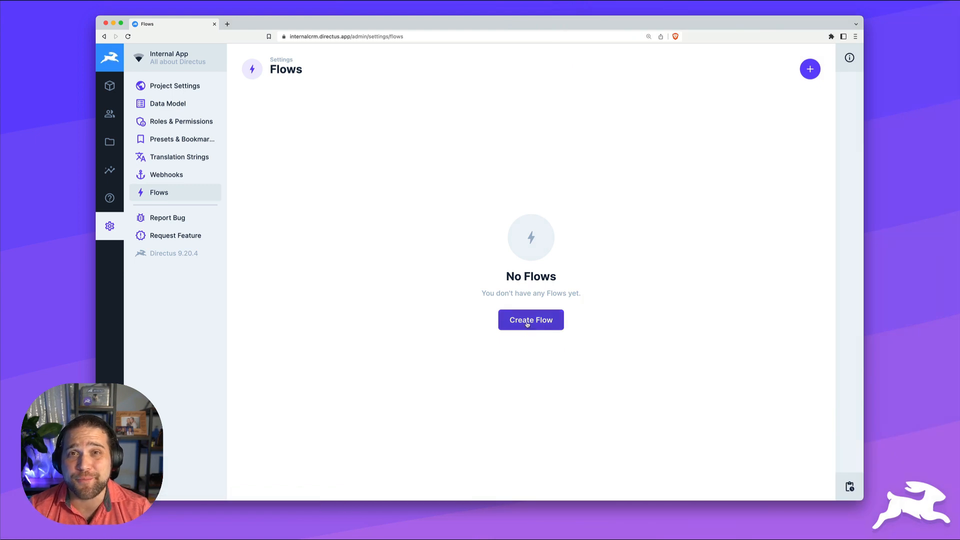
{"action": "left_click", "coordinate": [527, 324]}
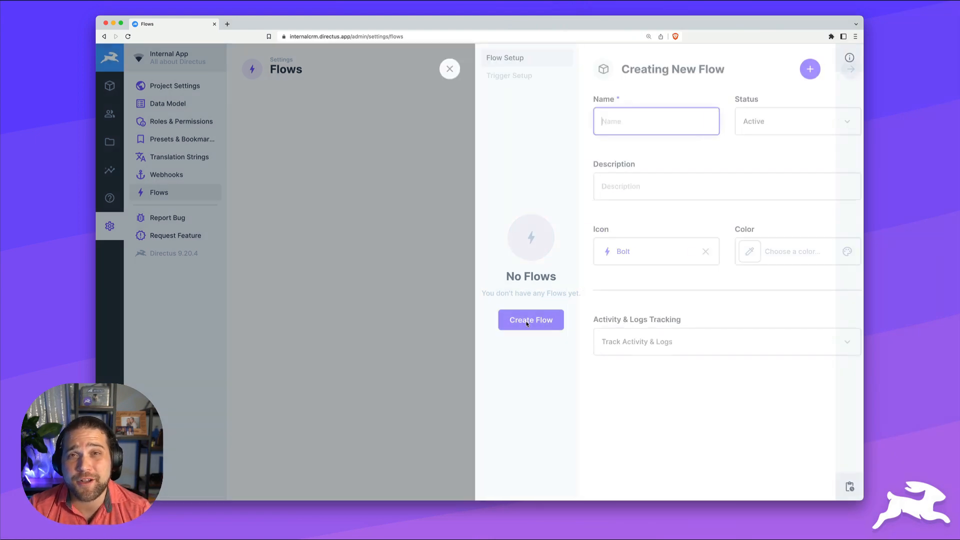
{"action": "type", "text": "Update Date Completed when Task = Completed"}
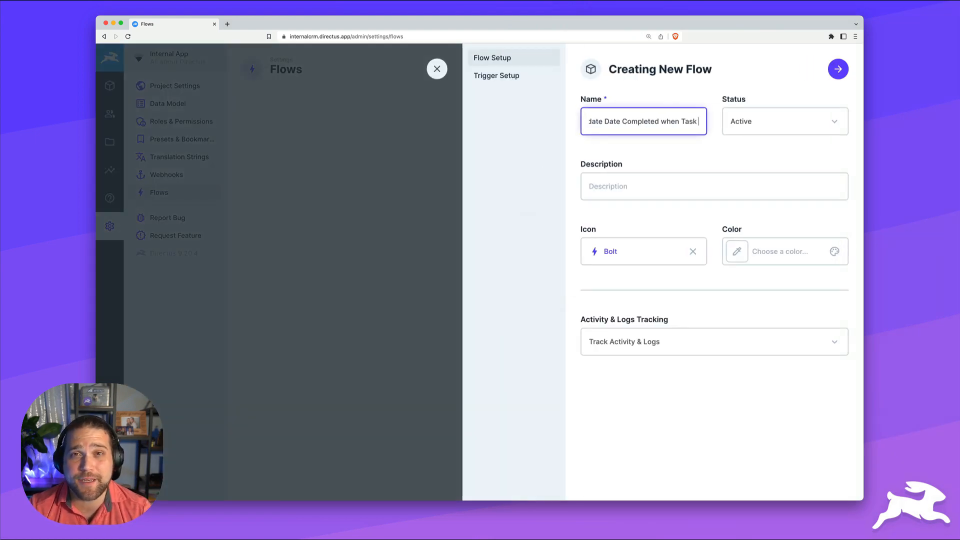
{"action": "key", "text": "Tab"}
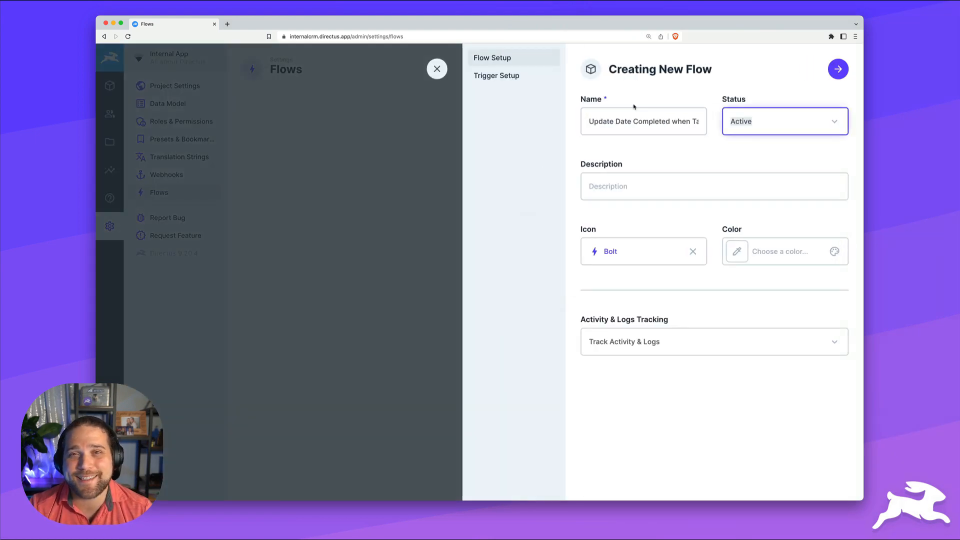
Give the flow the Task Alt icon and the blue #3399FF colour
{"action": "left_click", "coordinate": [692, 252]}
{"action": "type", "text": "task"}
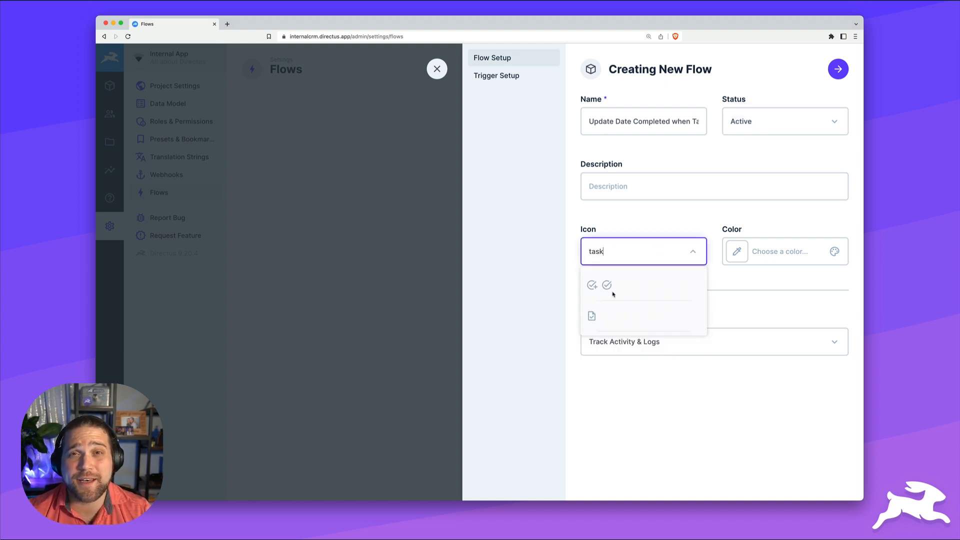
{"action": "left_click", "coordinate": [607, 285]}
{"action": "left_click", "coordinate": [779, 251]}
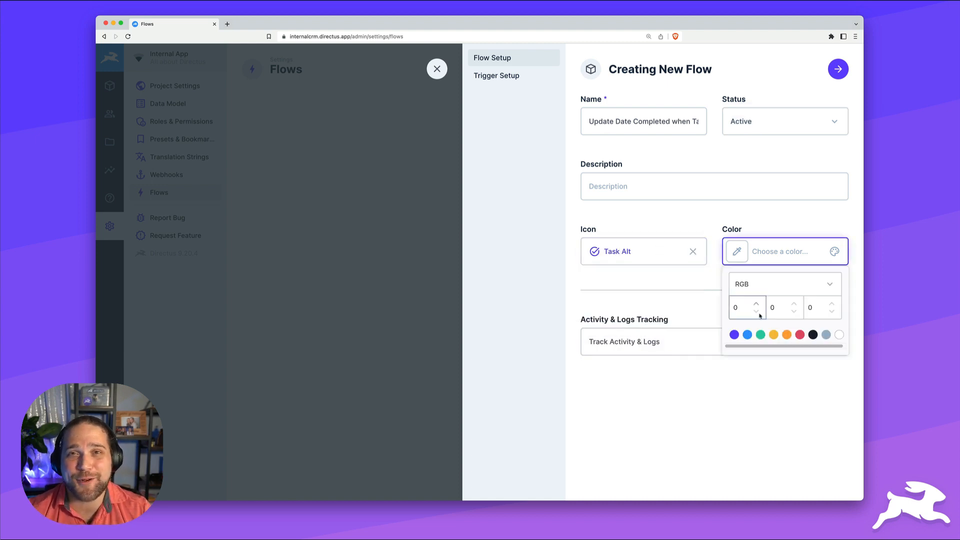
{"action": "left_click", "coordinate": [746, 334]}
{"action": "left_click", "coordinate": [857, 165]}
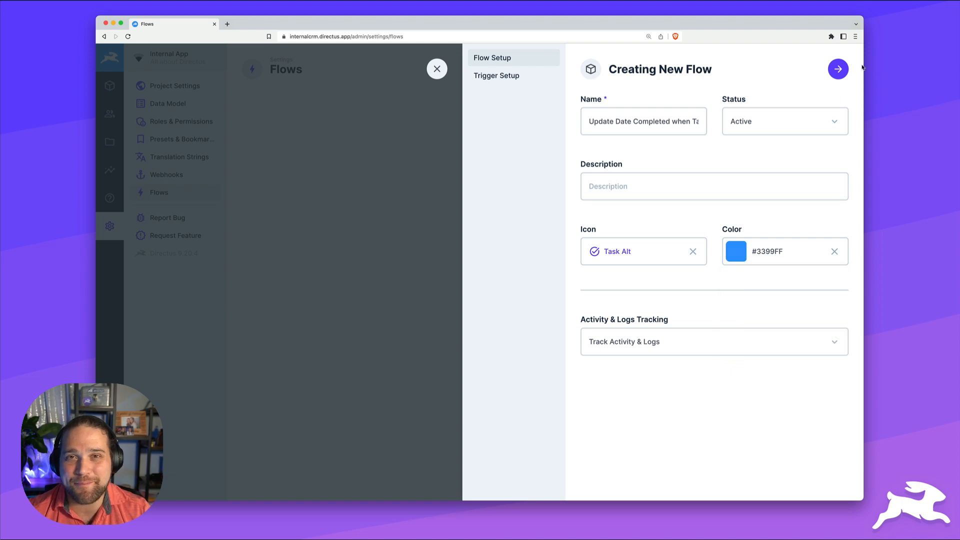
{"action": "left_click", "coordinate": [834, 76]}
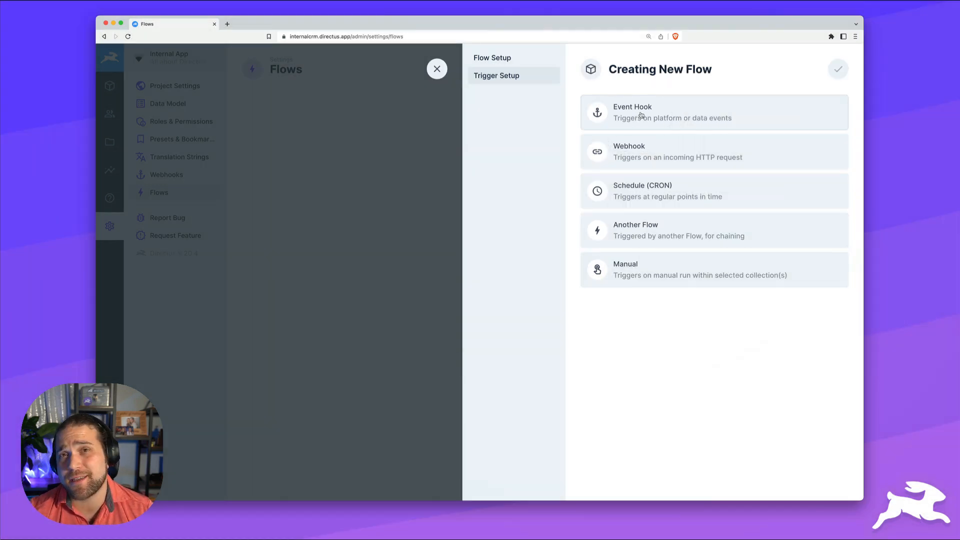
Use a non-blocking Event Hook on items.update for Tasks as the trigger, and save the flow
{"action": "left_click", "coordinate": [642, 114]}
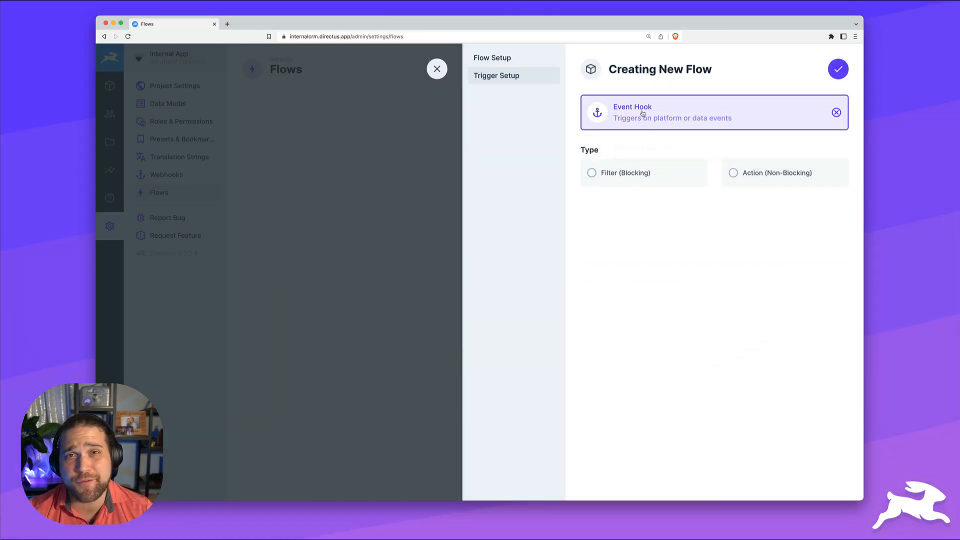
{"action": "left_click", "coordinate": [734, 173]}
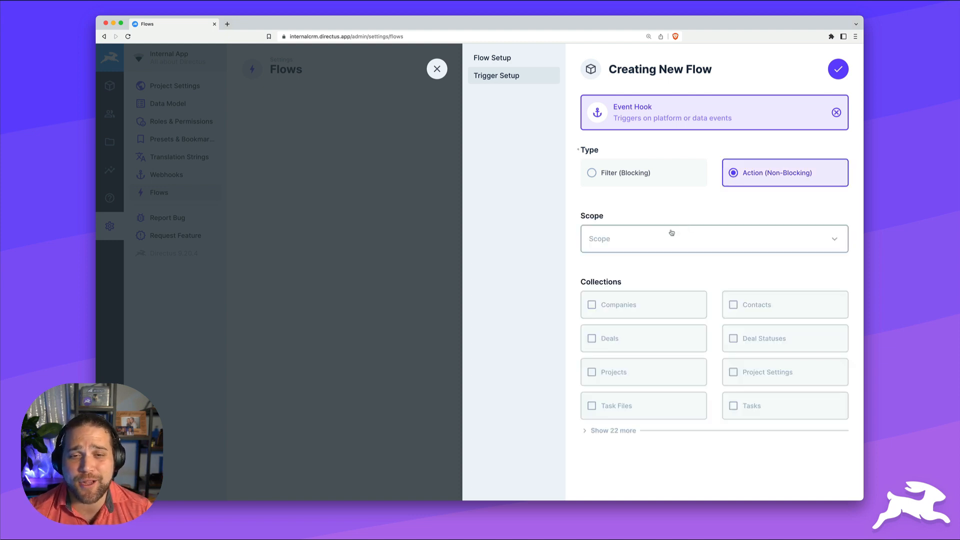
{"action": "left_click", "coordinate": [649, 237]}
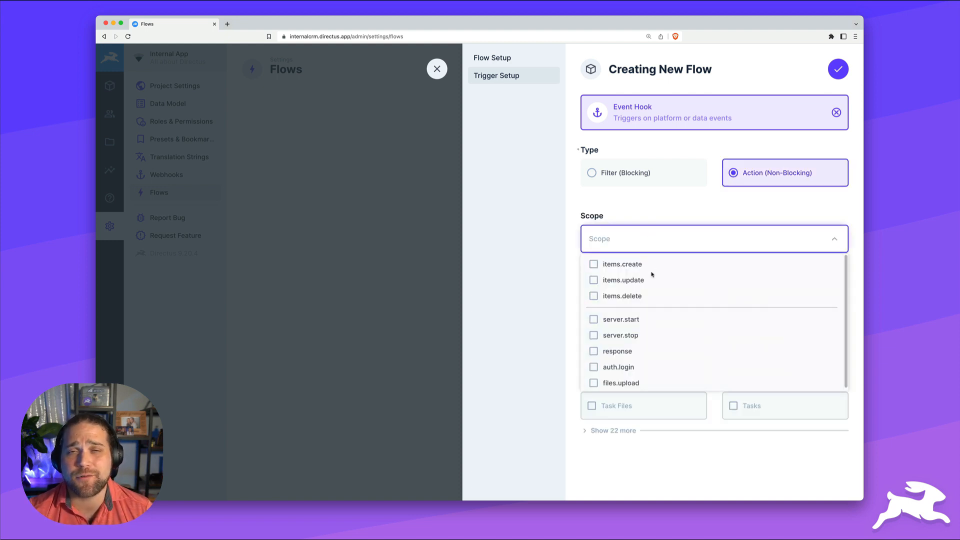
{"action": "left_click", "coordinate": [594, 281]}
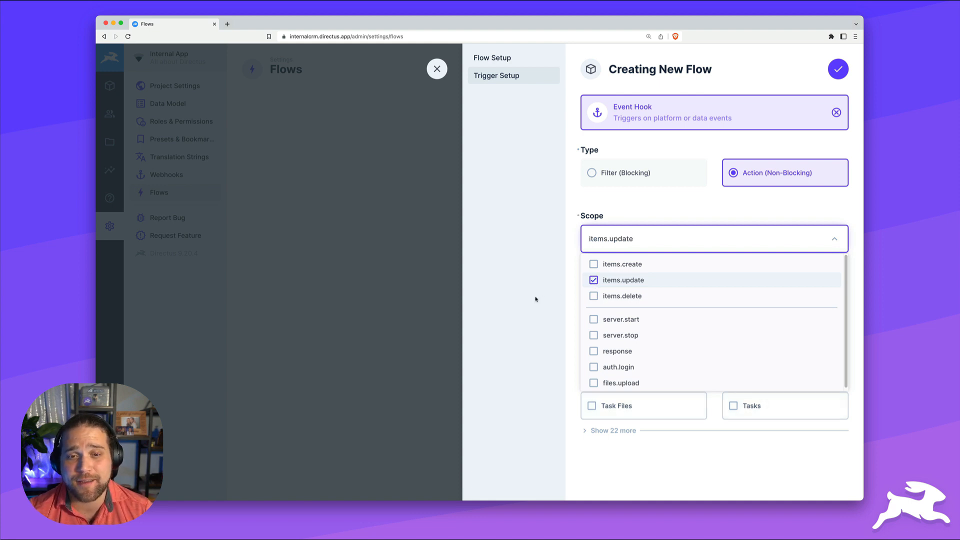
{"action": "left_click", "coordinate": [553, 310]}
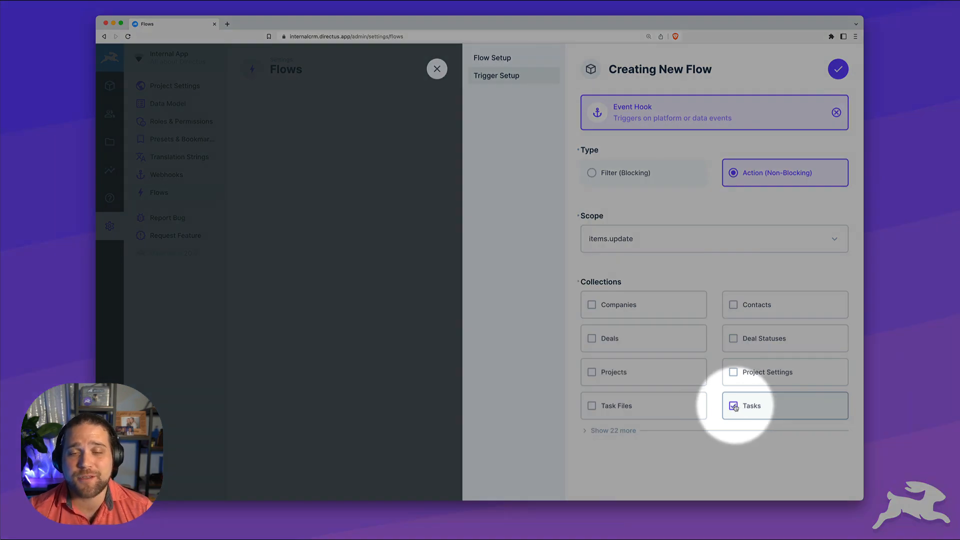
{"action": "left_click", "coordinate": [733, 407]}
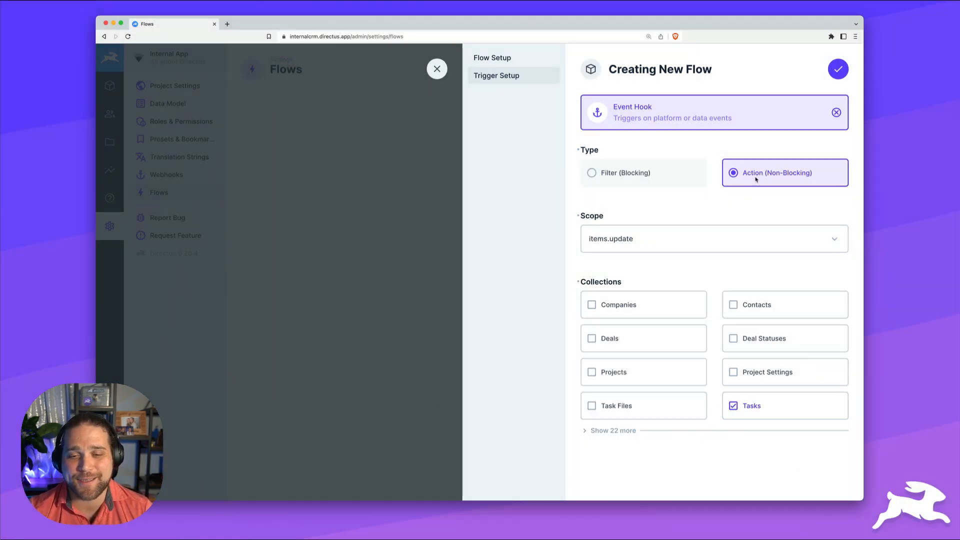
{"action": "left_click", "coordinate": [837, 69]}
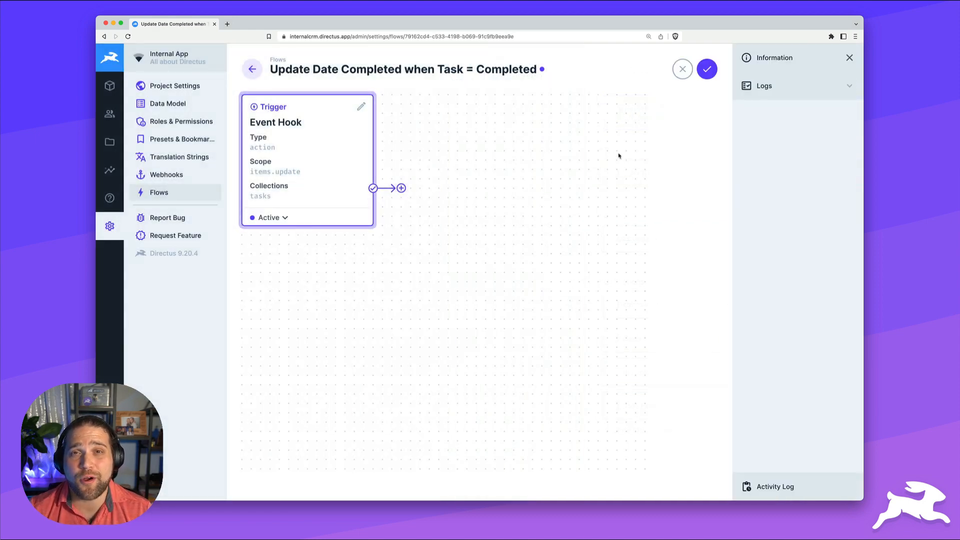
{"action": "left_click", "coordinate": [707, 71]}
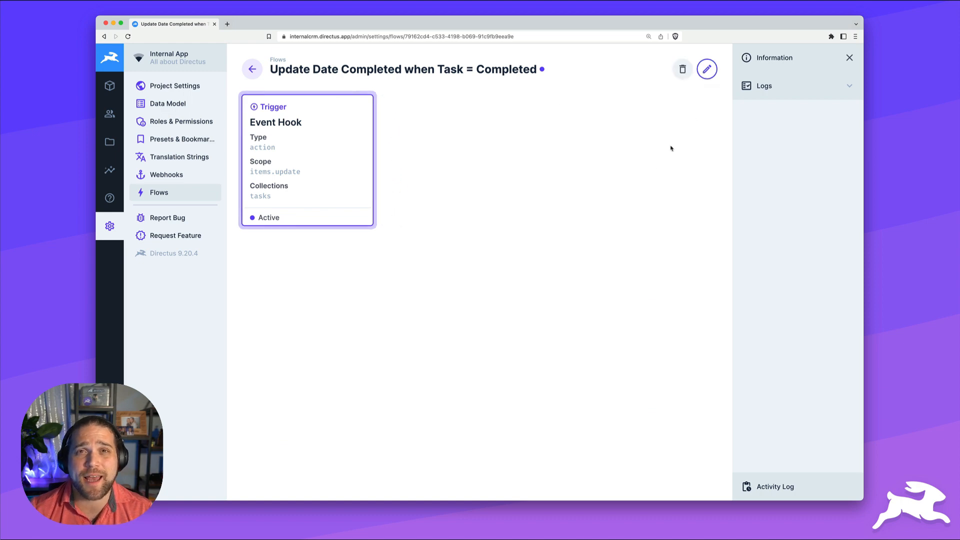
Set the Email marketing task's status to Completed and save it
{"action": "left_click", "coordinate": [110, 87]}
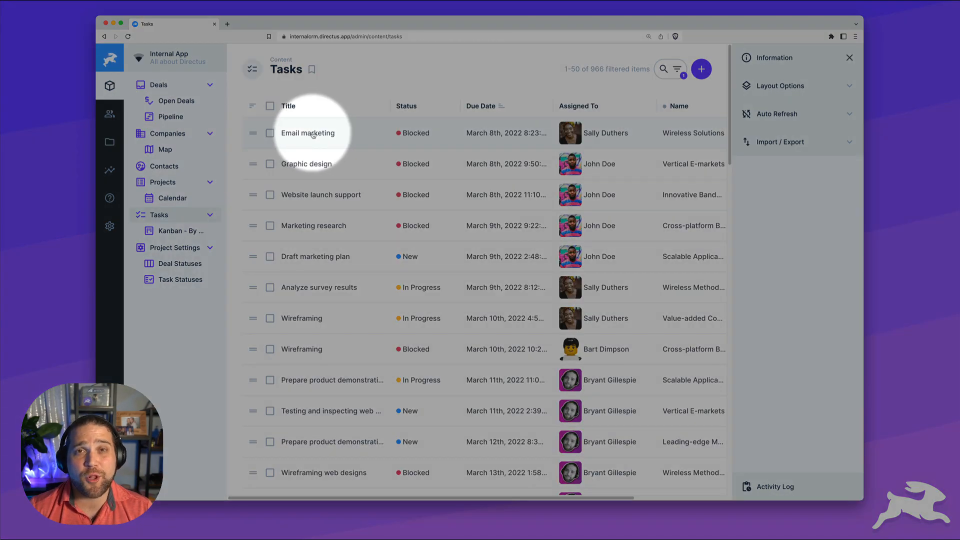
{"action": "left_click", "coordinate": [318, 133]}
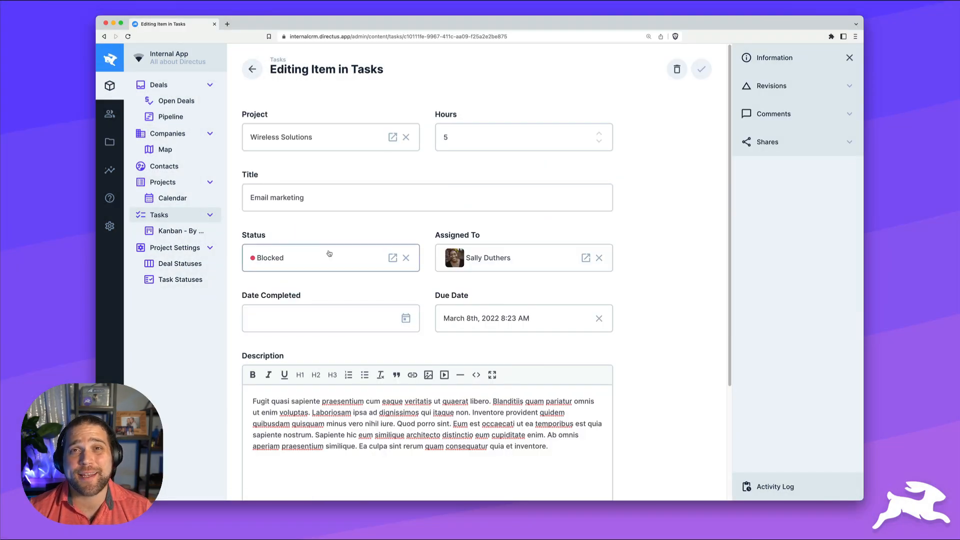
{"action": "left_click", "coordinate": [328, 255]}
{"action": "left_click", "coordinate": [537, 203]}
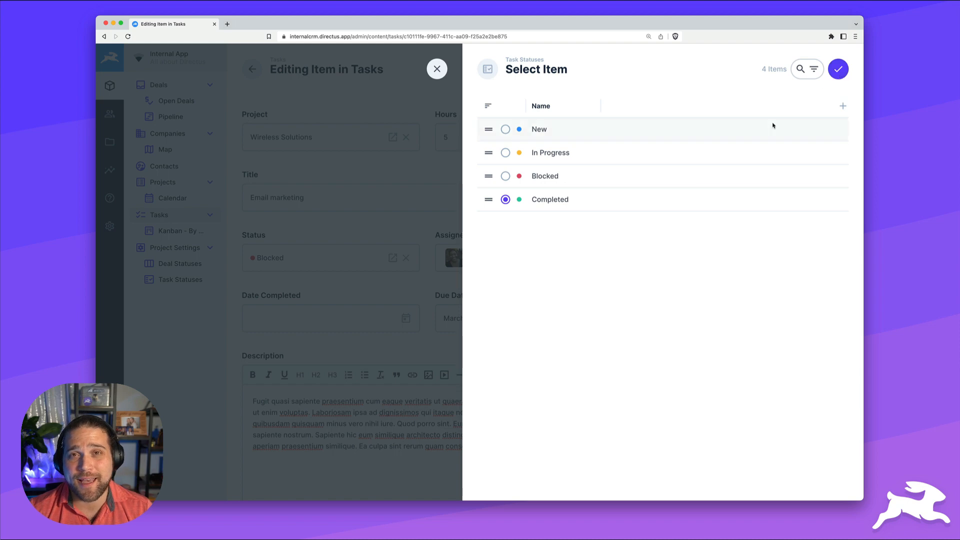
{"action": "left_click", "coordinate": [838, 69]}
{"action": "left_click", "coordinate": [692, 71]}
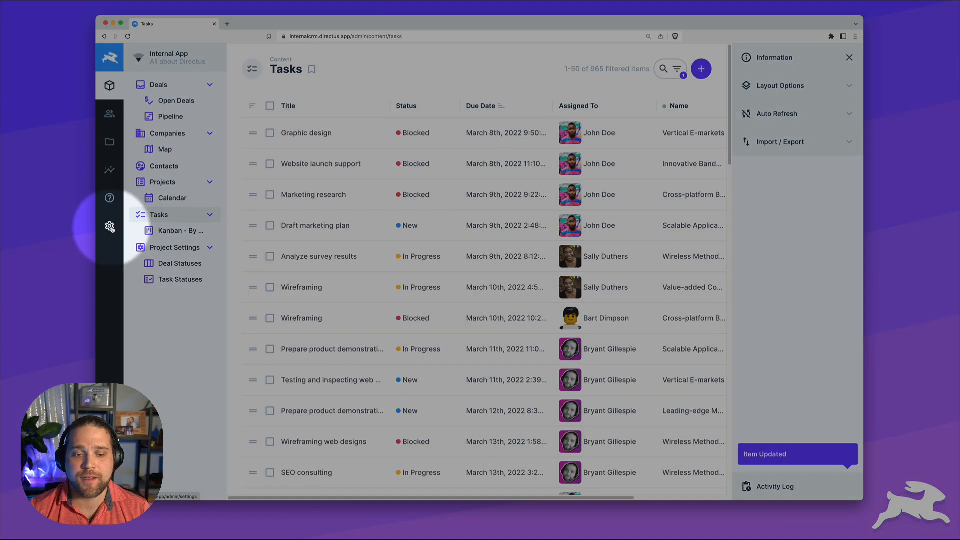
Open the 11:24:45 AM run log of the Update Date Completed flow
{"action": "left_click", "coordinate": [110, 226]}
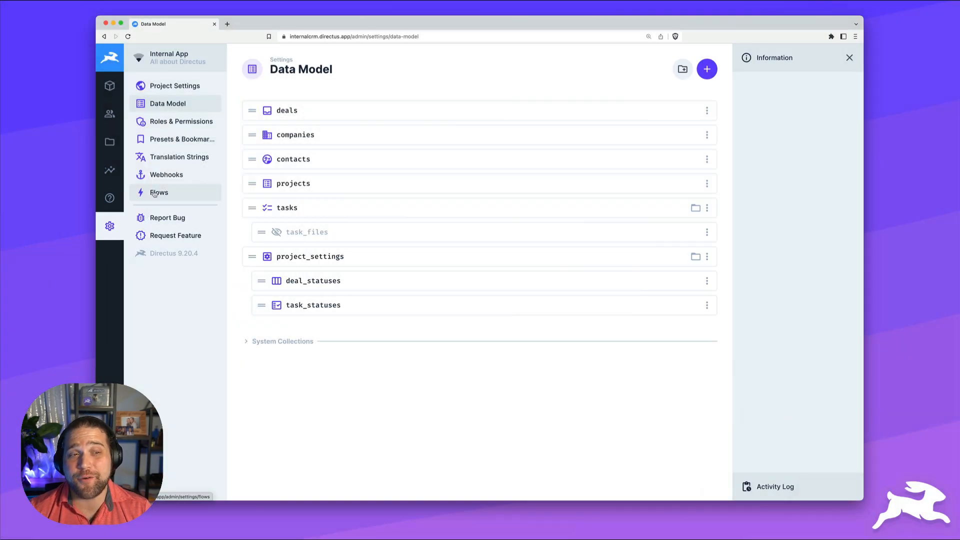
{"action": "left_click", "coordinate": [155, 194]}
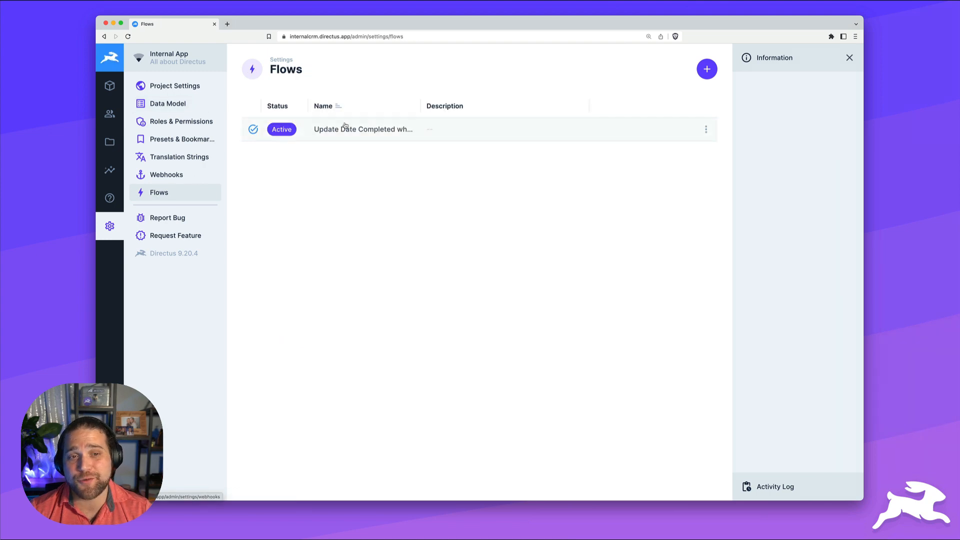
{"action": "left_click", "coordinate": [385, 129]}
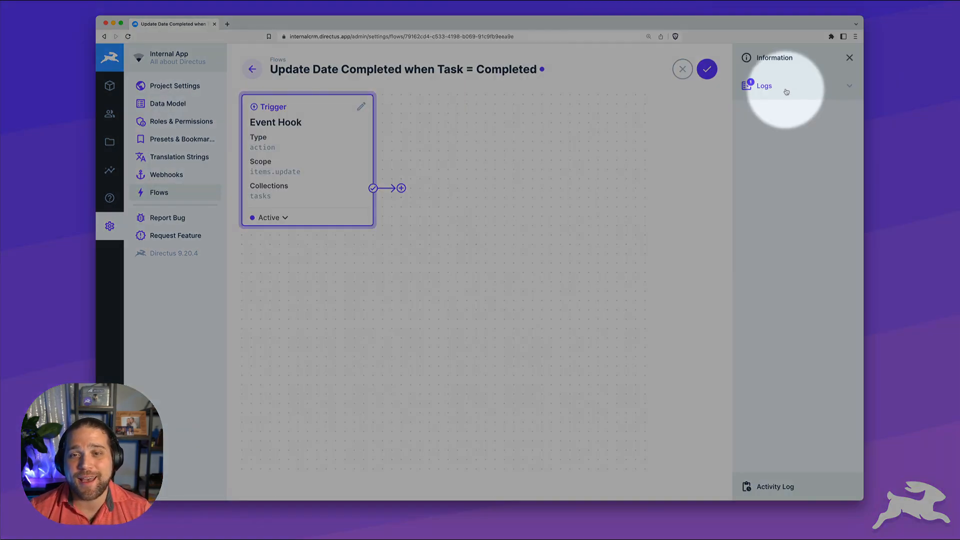
{"action": "left_click", "coordinate": [787, 94]}
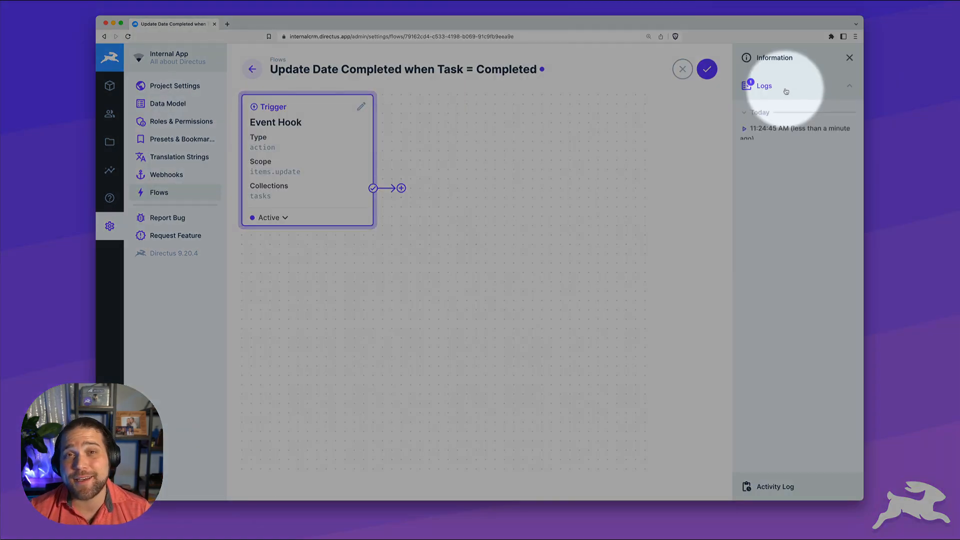
{"action": "left_click", "coordinate": [747, 133]}
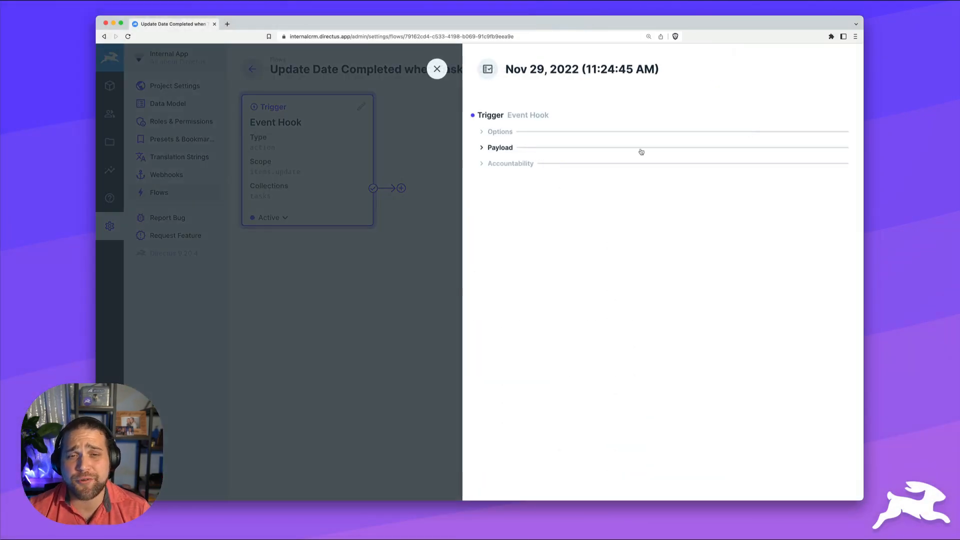
Inspect the log's items.update options and its payload with status 3, then close it
{"action": "left_click", "coordinate": [500, 132]}
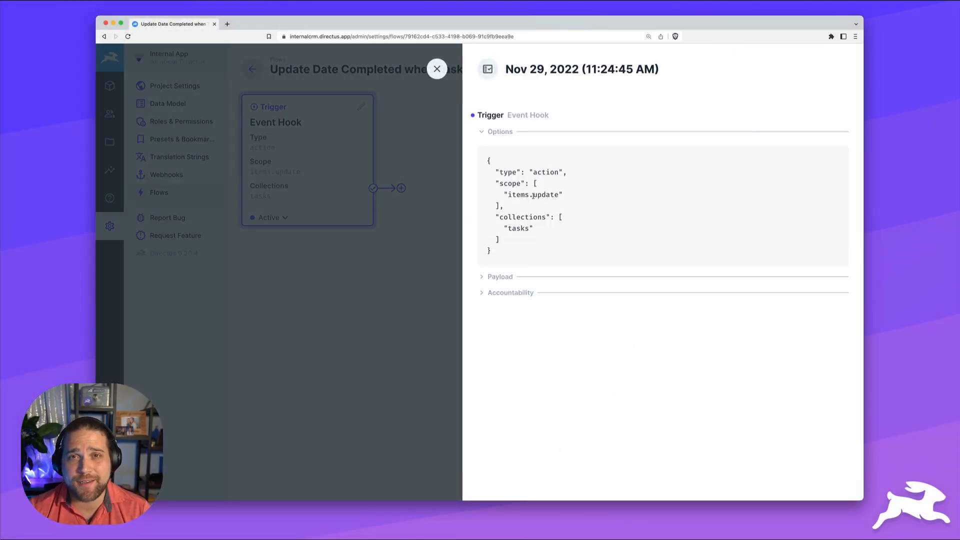
{"action": "left_click_drag", "start_coordinate": [506, 195], "coordinate": [559, 195]}
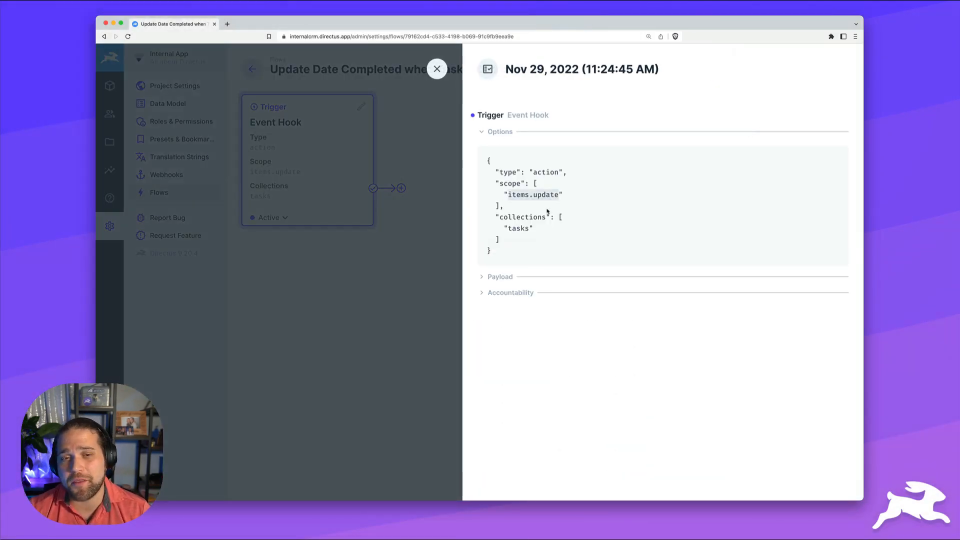
{"action": "left_click", "coordinate": [500, 277]}
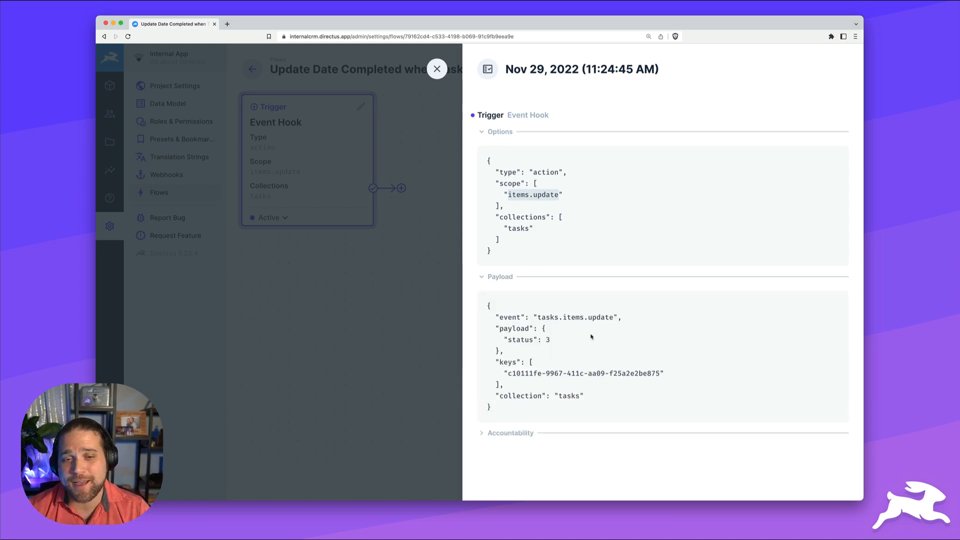
{"action": "left_click_drag", "start_coordinate": [495, 328], "coordinate": [592, 398]}
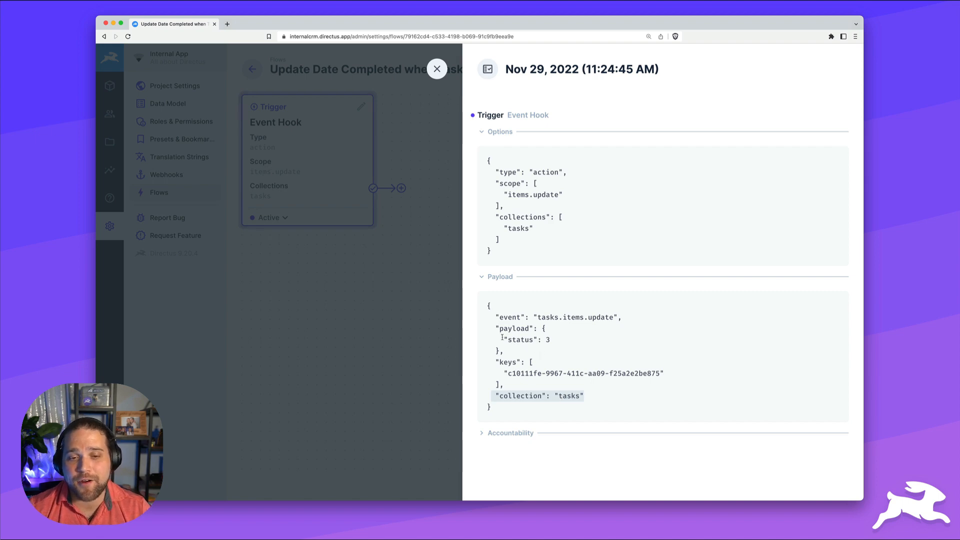
{"action": "left_click_drag", "start_coordinate": [496, 328], "coordinate": [529, 353]}
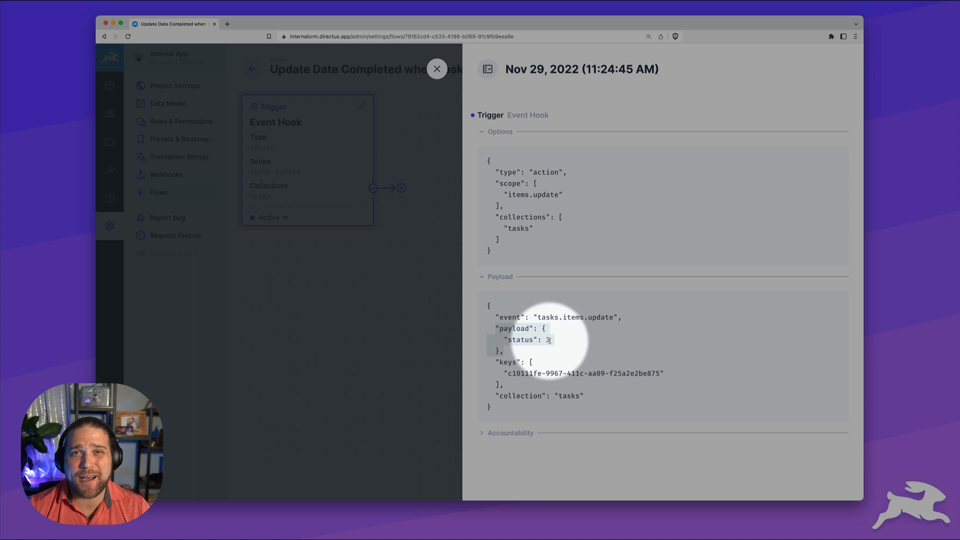
{"action": "left_click", "coordinate": [549, 340]}
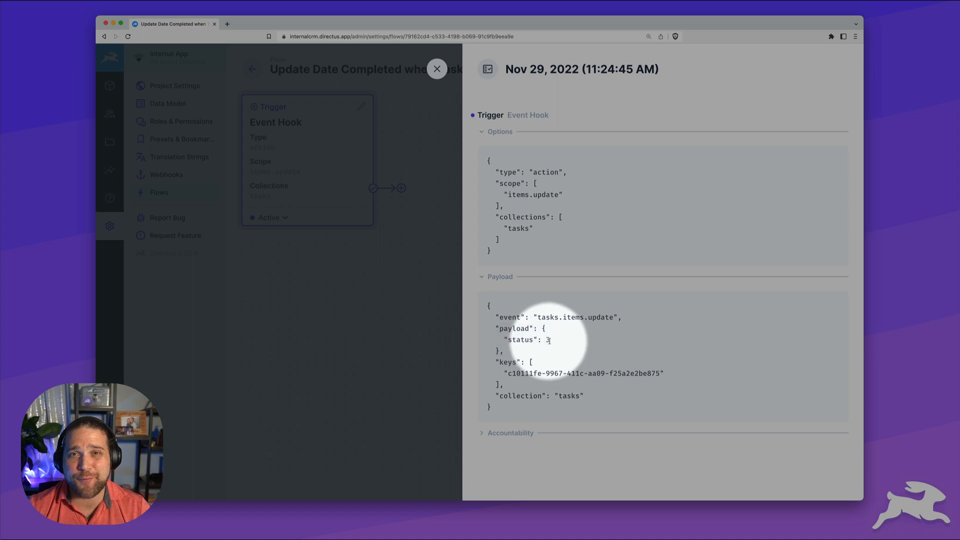
{"action": "left_click", "coordinate": [441, 79]}
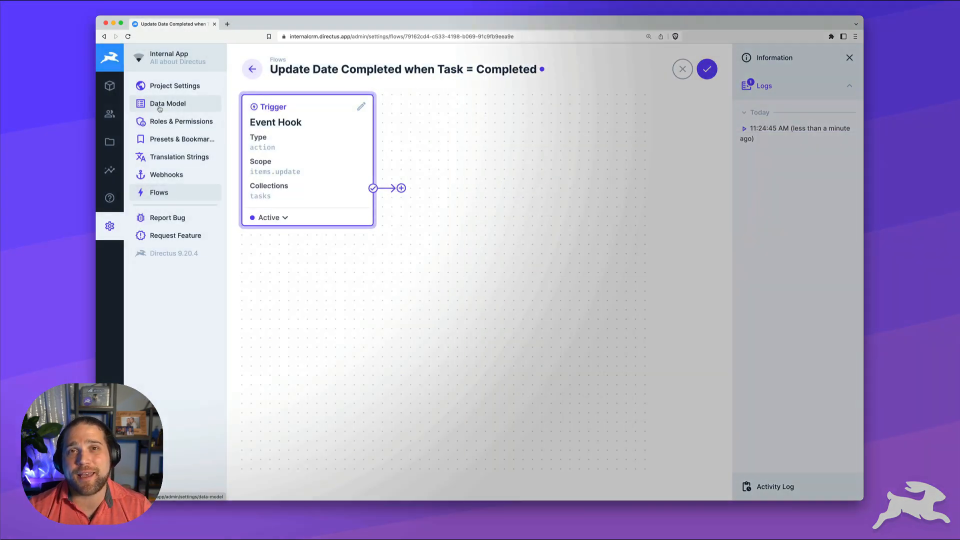
Add an ID column to Task Statuses, revealing that Completed has ID 3
{"action": "left_click", "coordinate": [160, 109]}
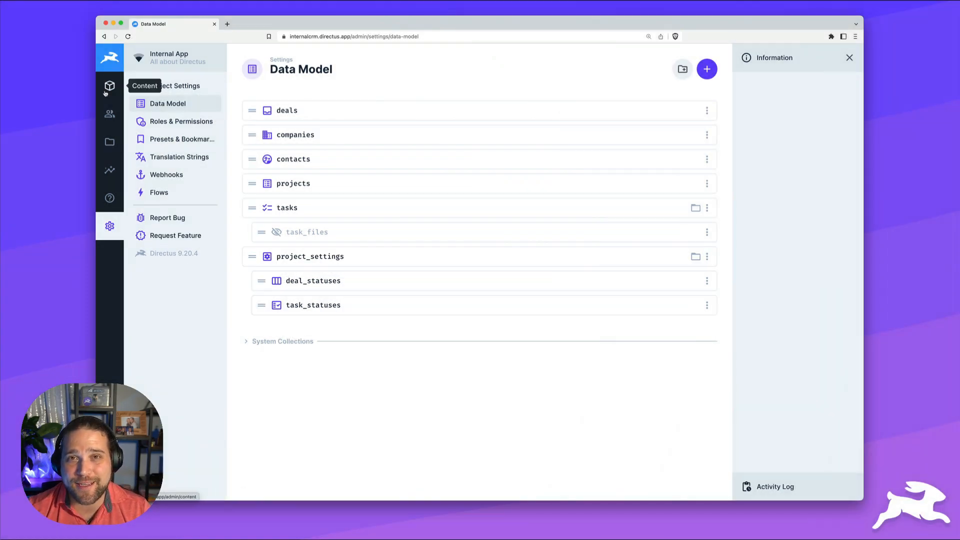
{"action": "left_click", "coordinate": [108, 89]}
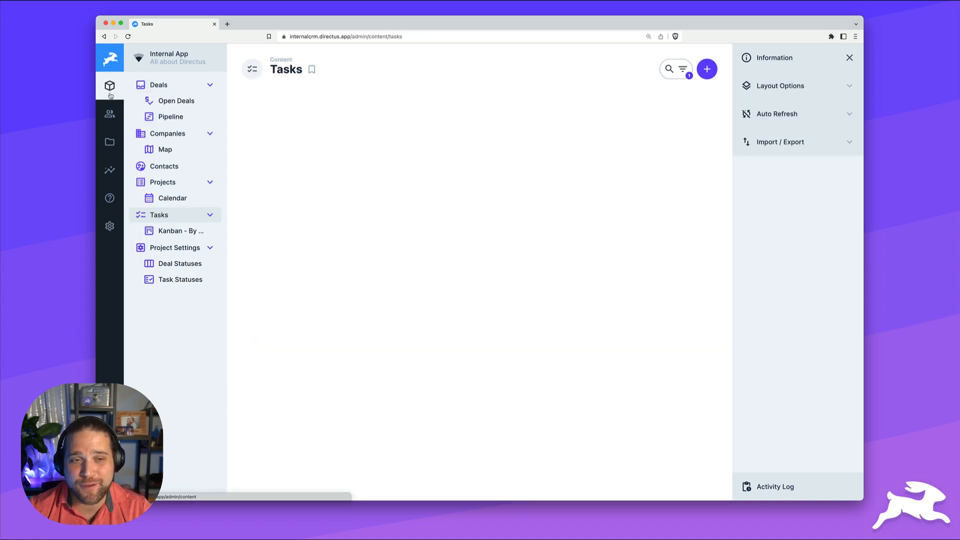
{"action": "left_click", "coordinate": [188, 281]}
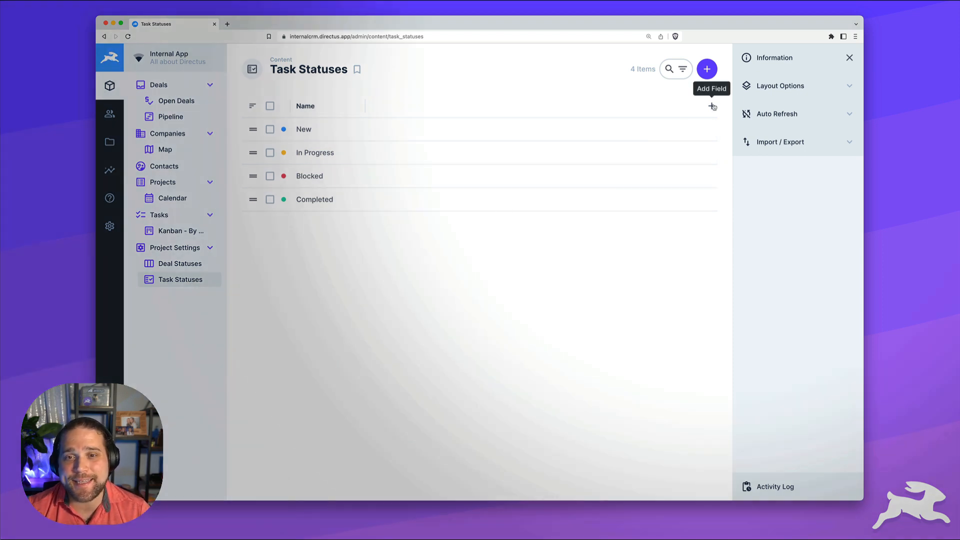
{"action": "left_click", "coordinate": [711, 105]}
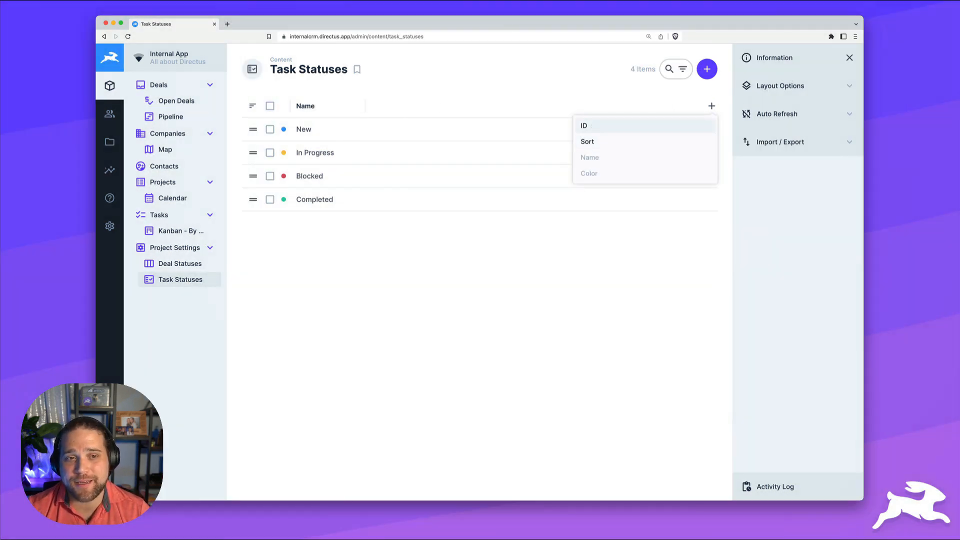
{"action": "left_click", "coordinate": [594, 126]}
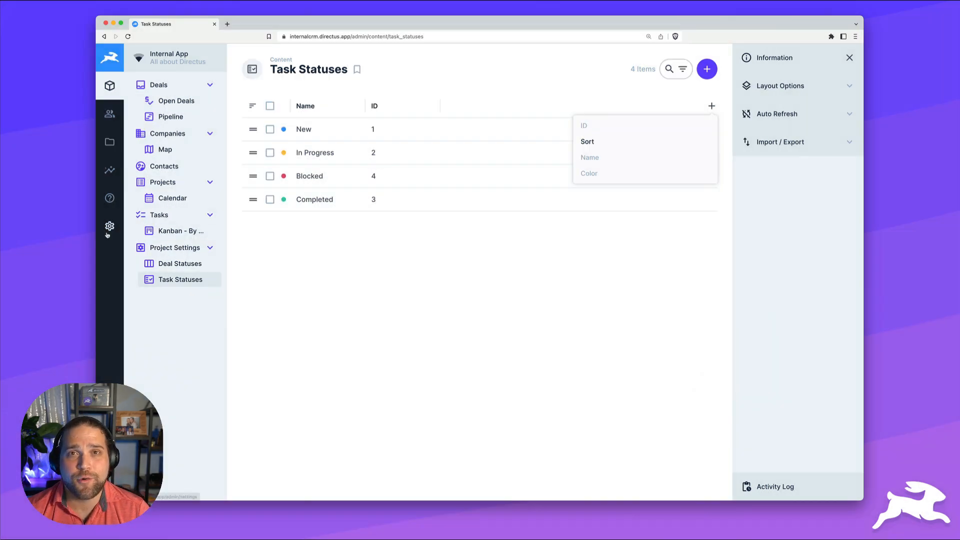
Reopen the Update Date Completed flow from Settings > Flows
{"action": "left_click", "coordinate": [109, 228]}
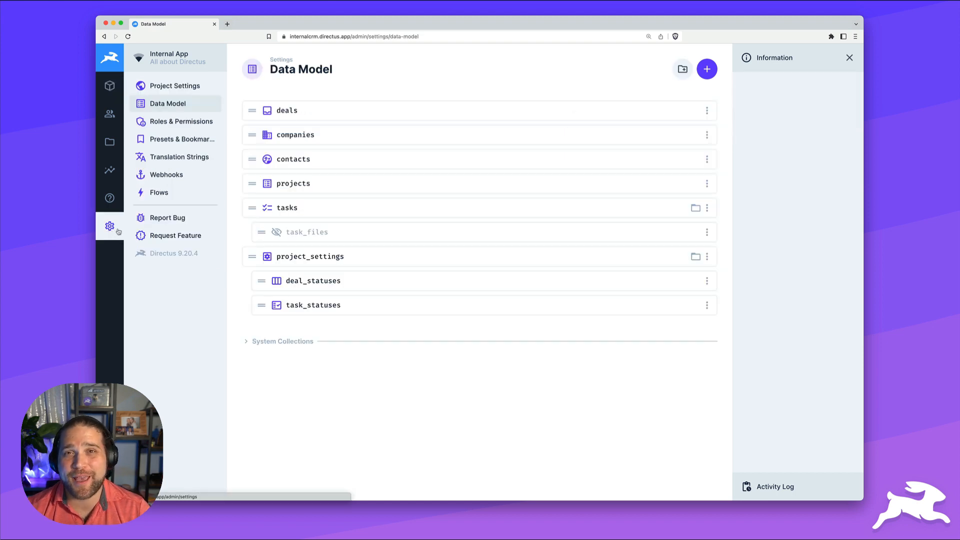
{"action": "left_click", "coordinate": [172, 194]}
{"action": "left_click", "coordinate": [345, 131]}
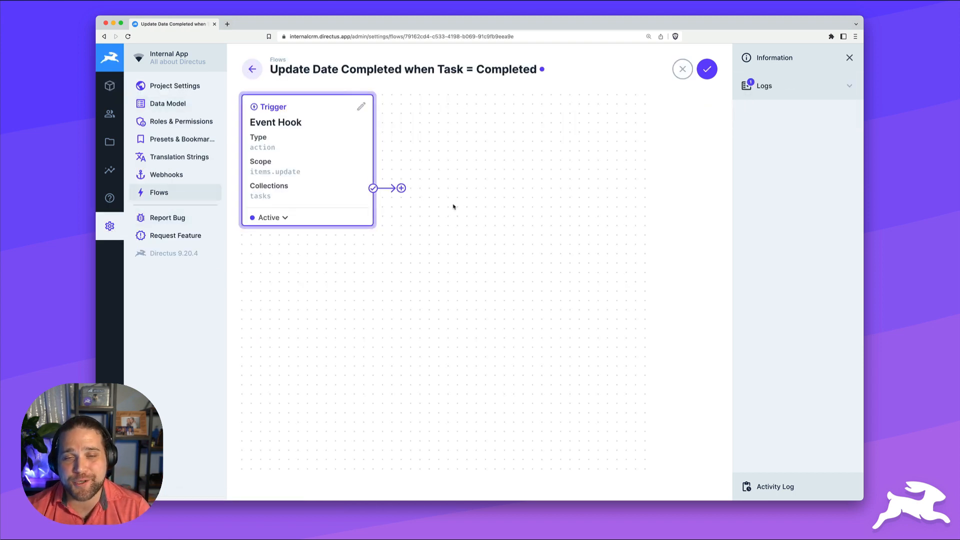
Add a Condition operation named Check If Completed after the trigger
{"action": "left_click", "coordinate": [401, 189]}
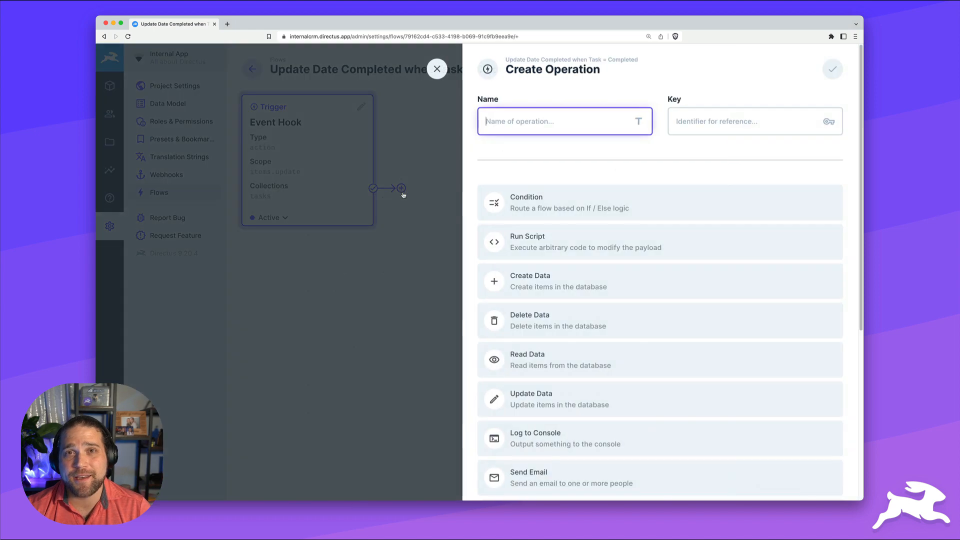
{"action": "type", "text": "Check "}
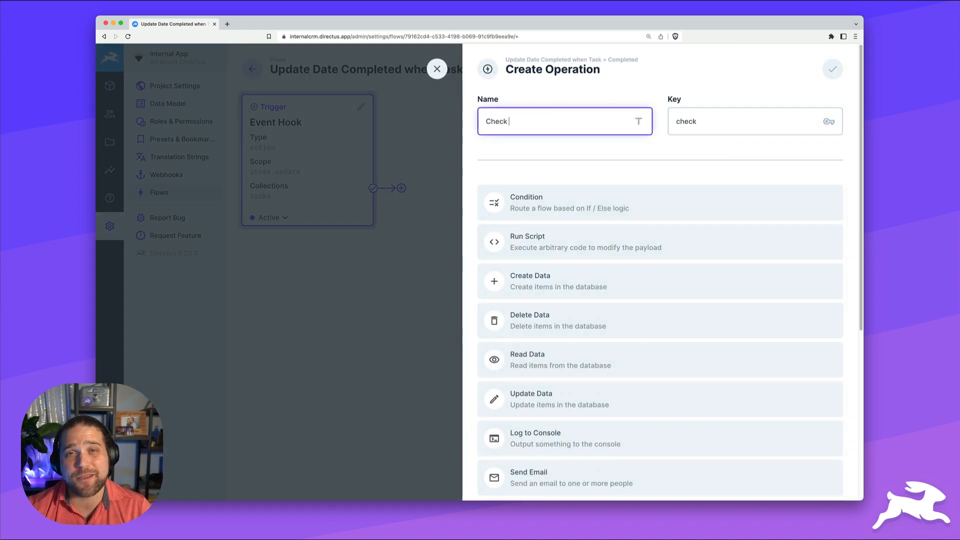
{"action": "type", "text": "If Completed"}
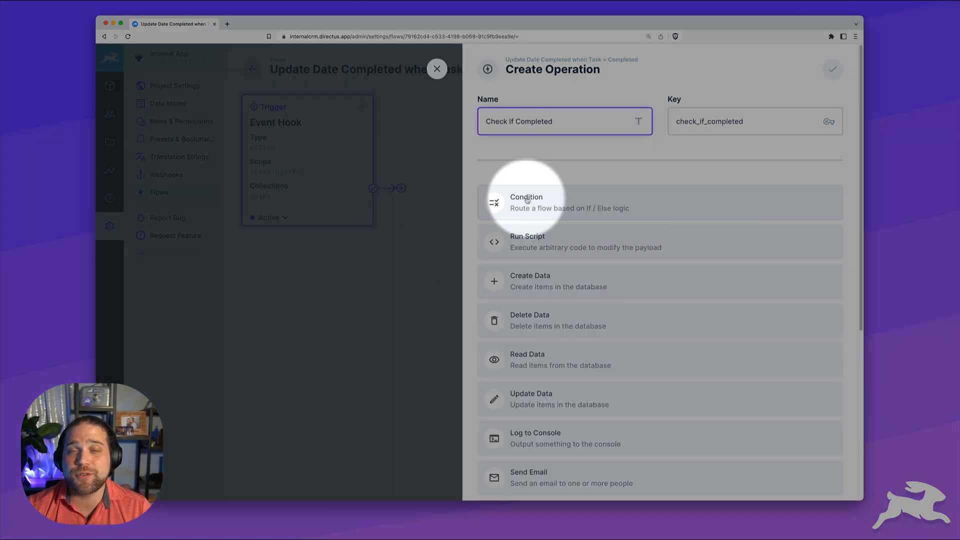
{"action": "left_click", "coordinate": [526, 200]}
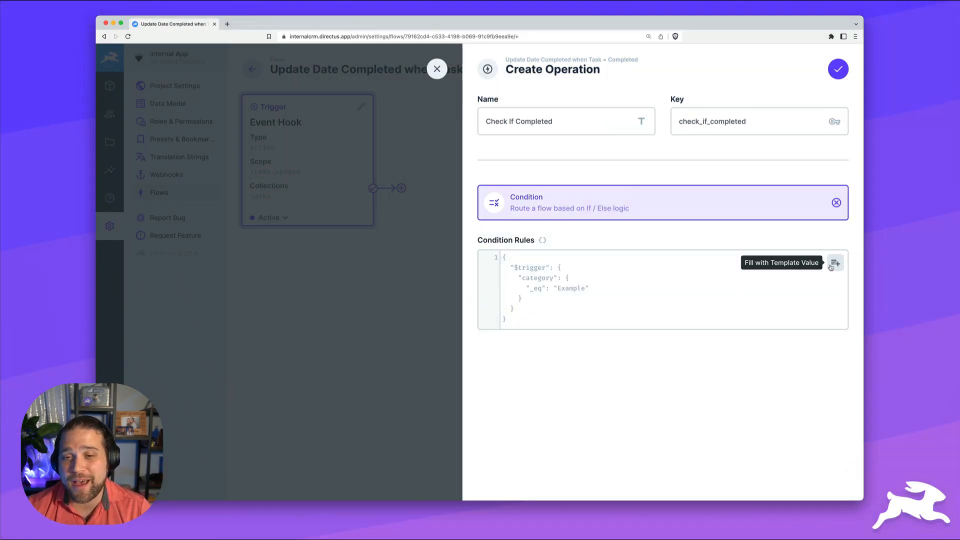
Set the condition rule to $trigger payload status _eq 3 and save it
{"action": "left_click", "coordinate": [833, 265]}
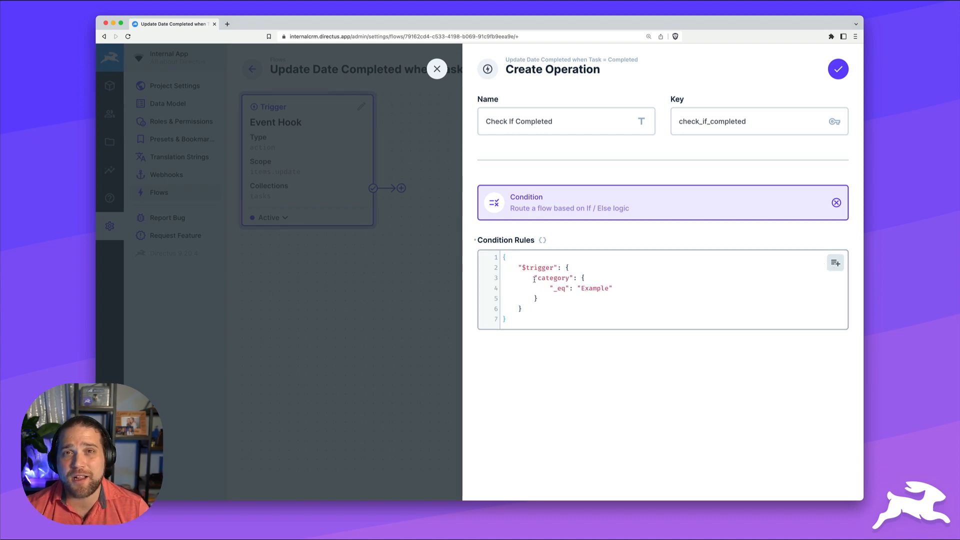
{"action": "left_click_drag", "start_coordinate": [536, 277], "coordinate": [568, 280]}
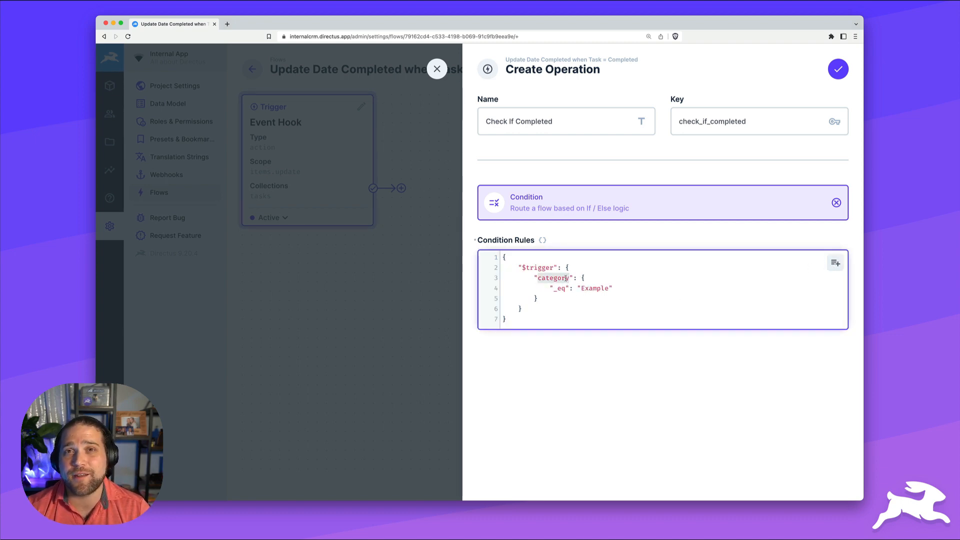
{"action": "type", "text": "payload"}
{"action": "left_click_drag", "start_coordinate": [545, 289], "coordinate": [613, 289]}
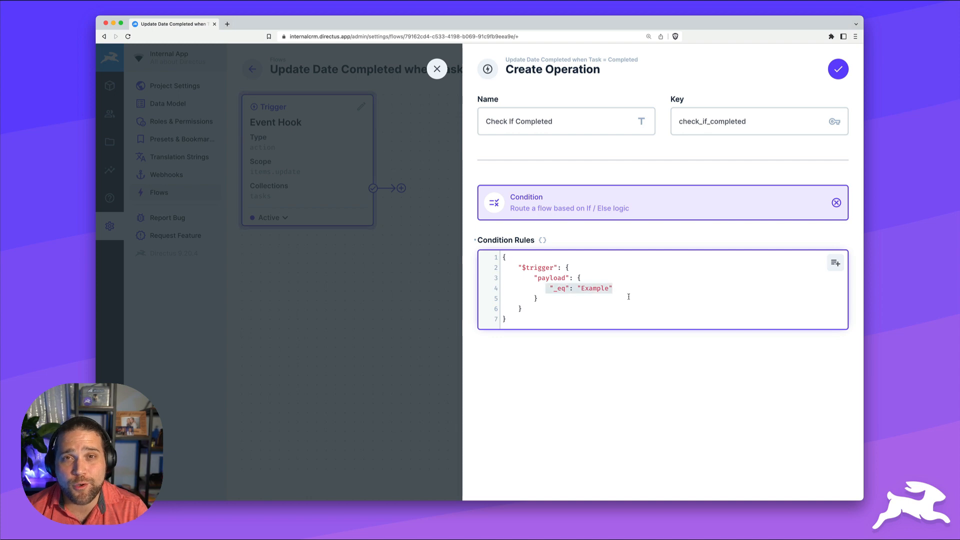
{"action": "type", "text": "\"status\": {"}
{"action": "key", "text": "Return"}
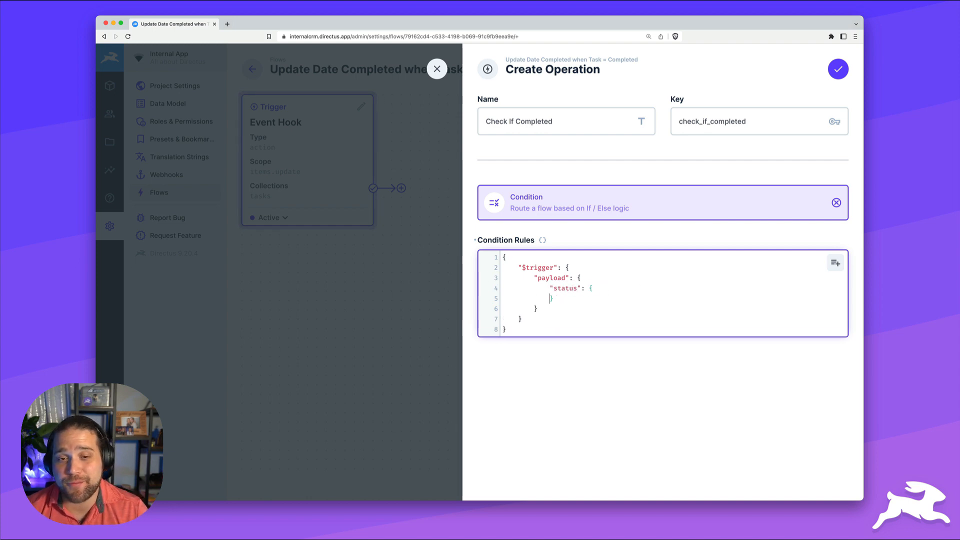
{"action": "key", "text": "Return"}
{"action": "type", "text": "\"_eq\":"}
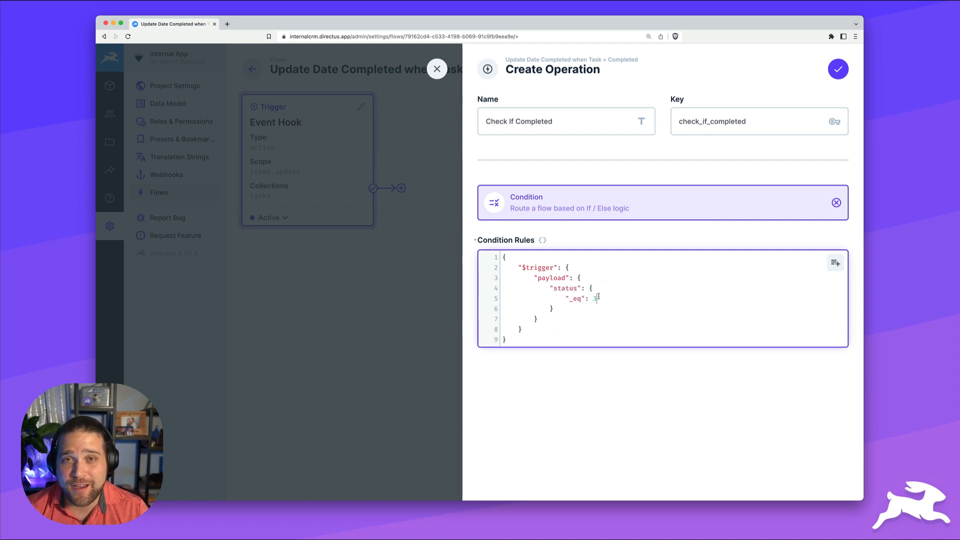
{"action": "type", "text": " 3"}
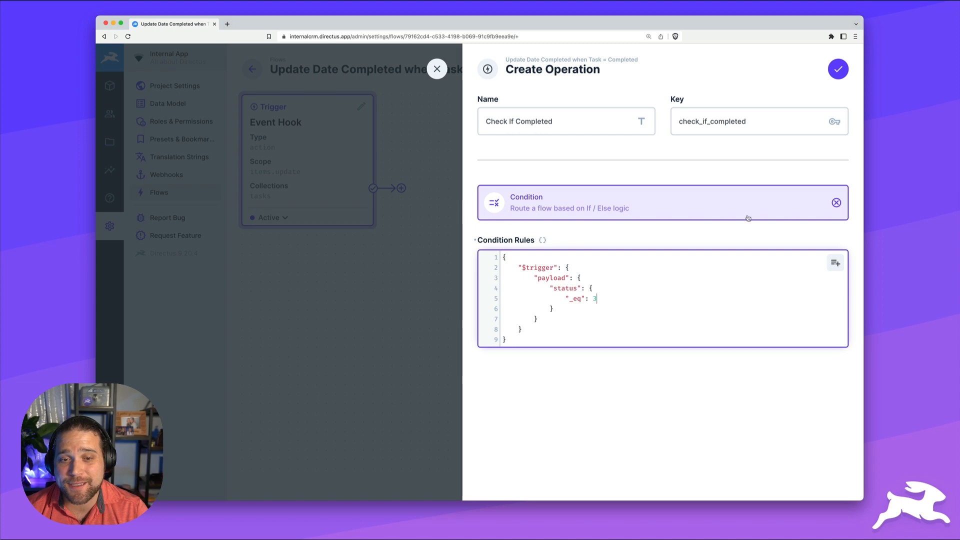
{"action": "left_click", "coordinate": [838, 70]}
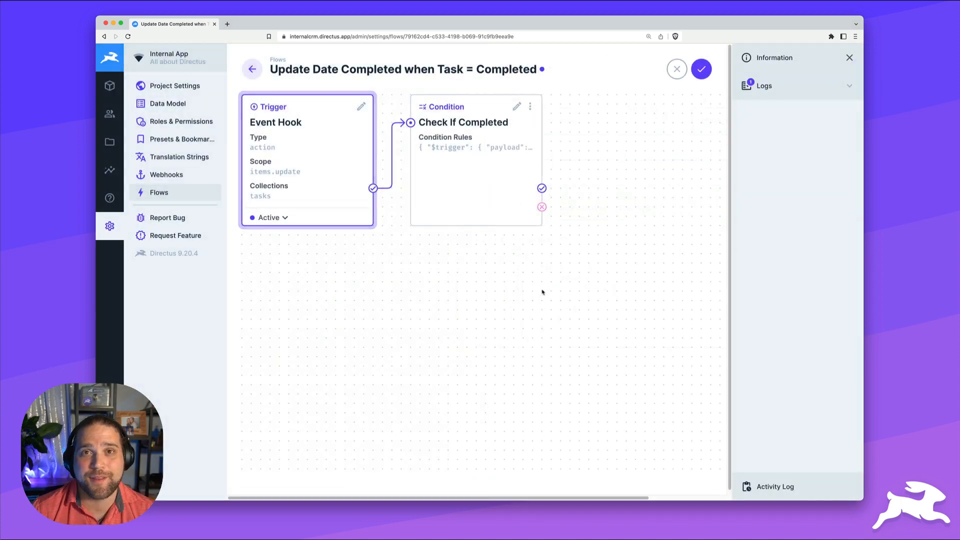
{"action": "scroll", "coordinate": [542, 280], "scroll_direction": "right", "scroll_amount": 2}
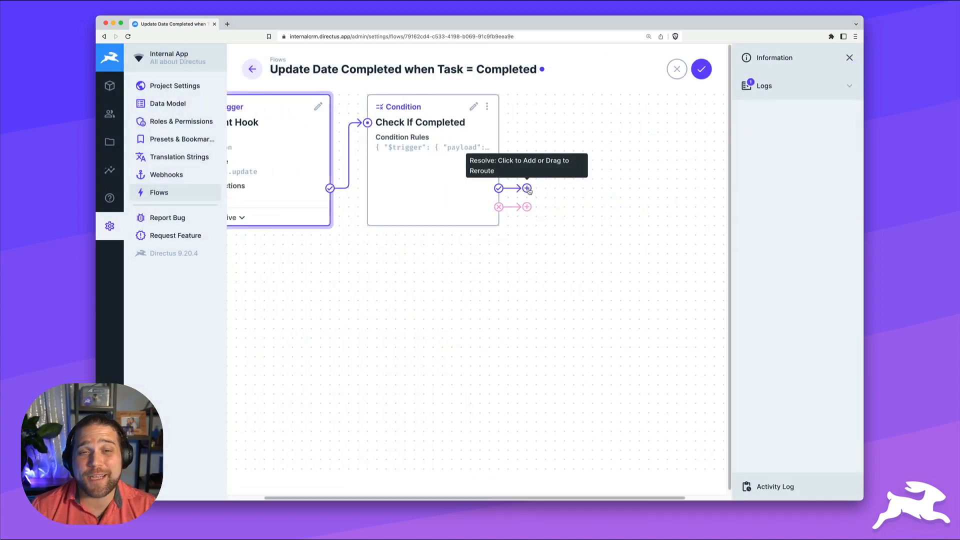
Add a Run Script step 'Get Current Time' returning { now: new Date() } on the condition's success path
{"action": "left_click", "coordinate": [528, 188]}
{"action": "type", "text": "G"}
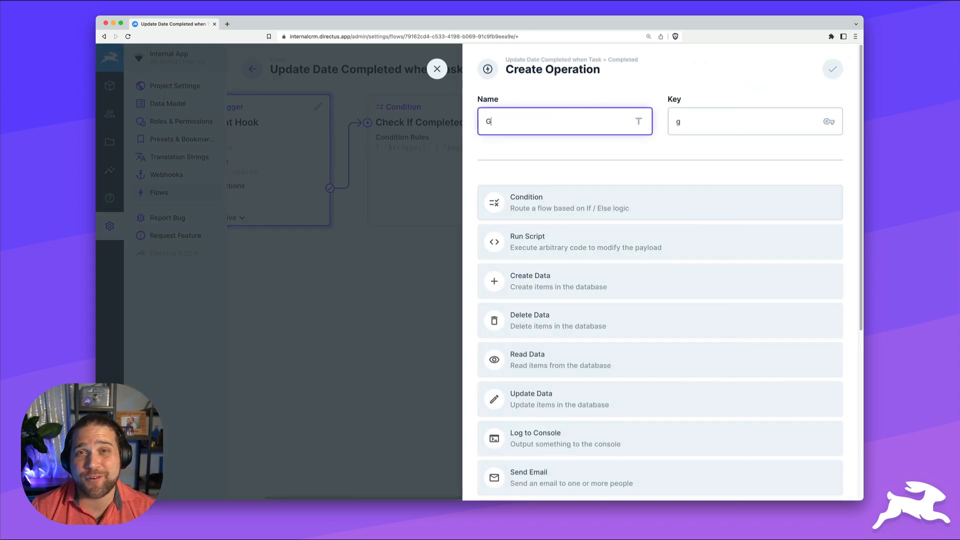
{"action": "type", "text": "et Current Tim"}
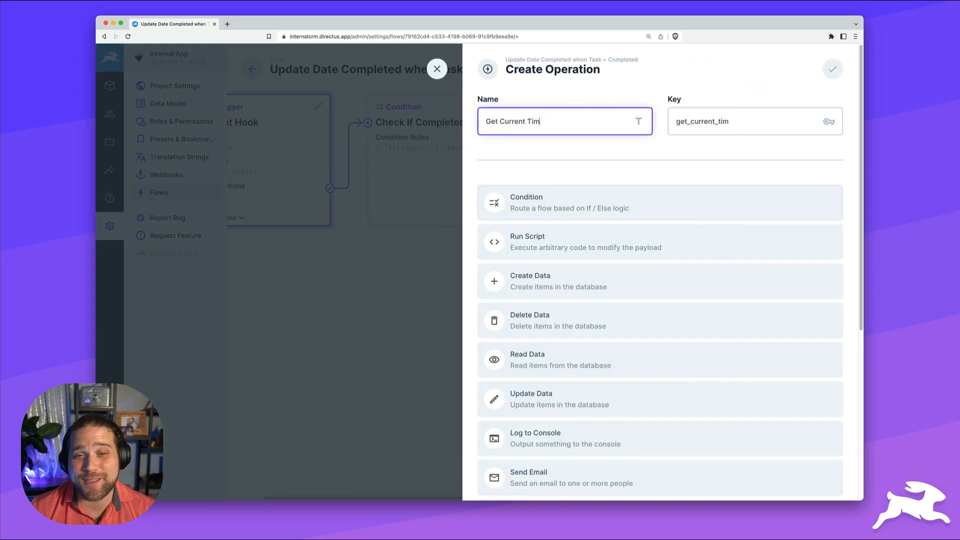
{"action": "type", "text": "ea"}
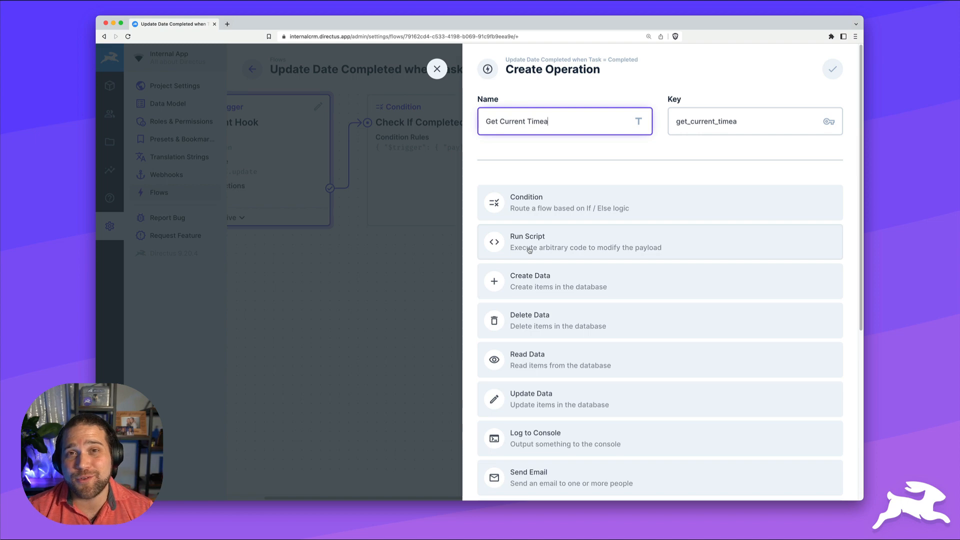
{"action": "key", "text": "BackSpace"}
{"action": "left_click", "coordinate": [527, 239]}
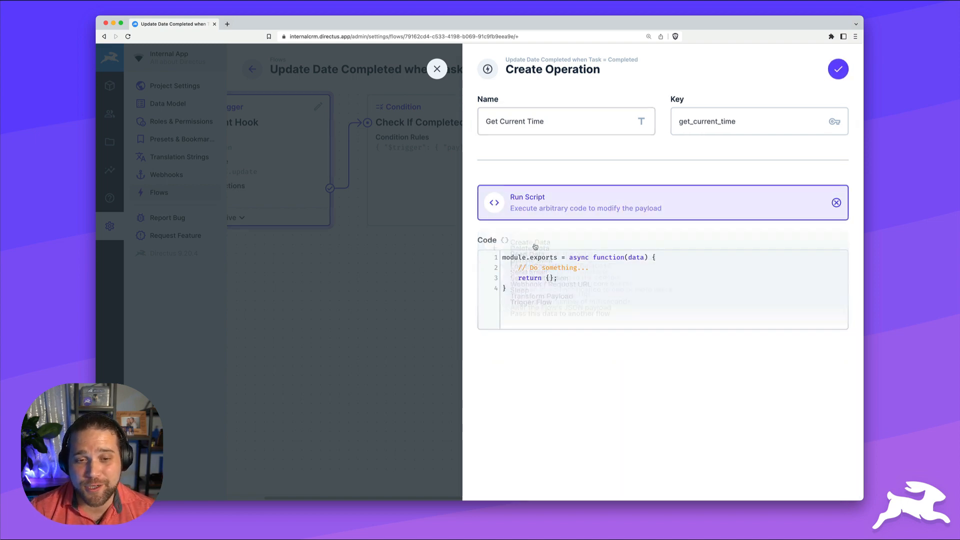
{"action": "left_click", "coordinate": [550, 278]}
{"action": "key", "text": "Return"}
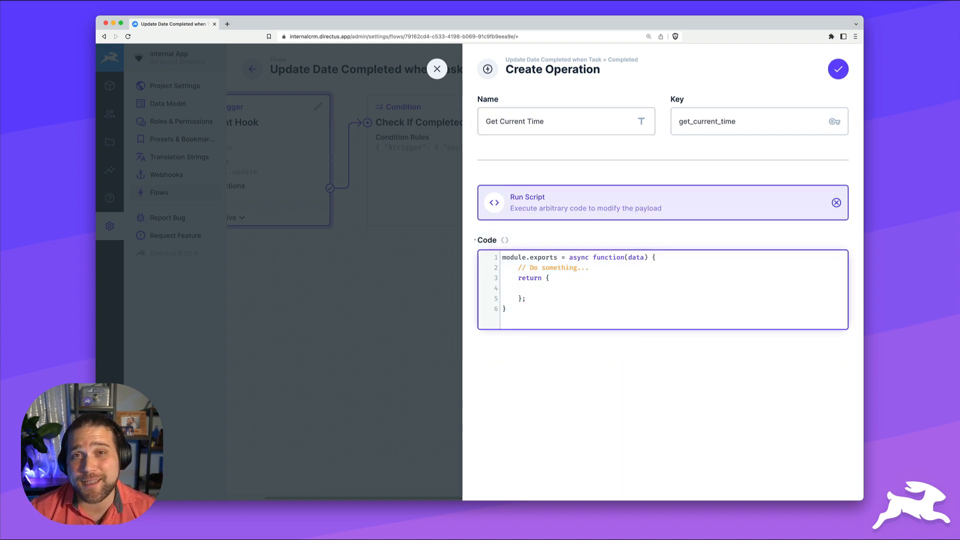
{"action": "type", "text": "now: new Date("}
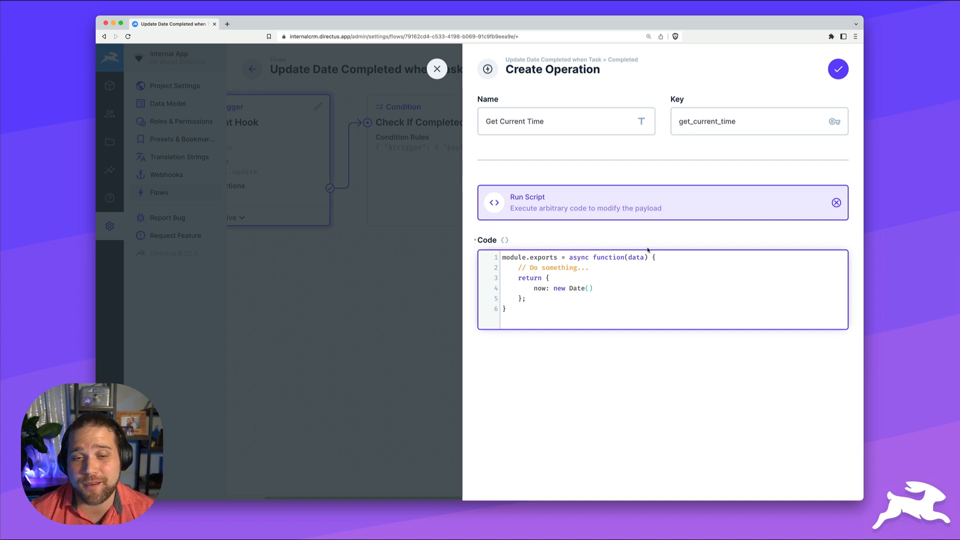
{"action": "left_click", "coordinate": [838, 69]}
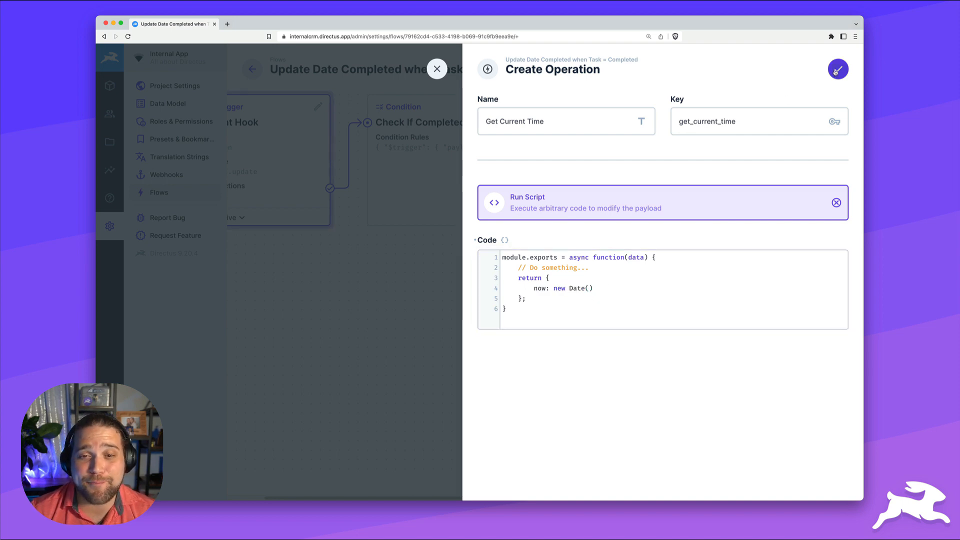
{"action": "scroll", "coordinate": [625, 204], "scroll_direction": "right", "scroll_amount": 5}
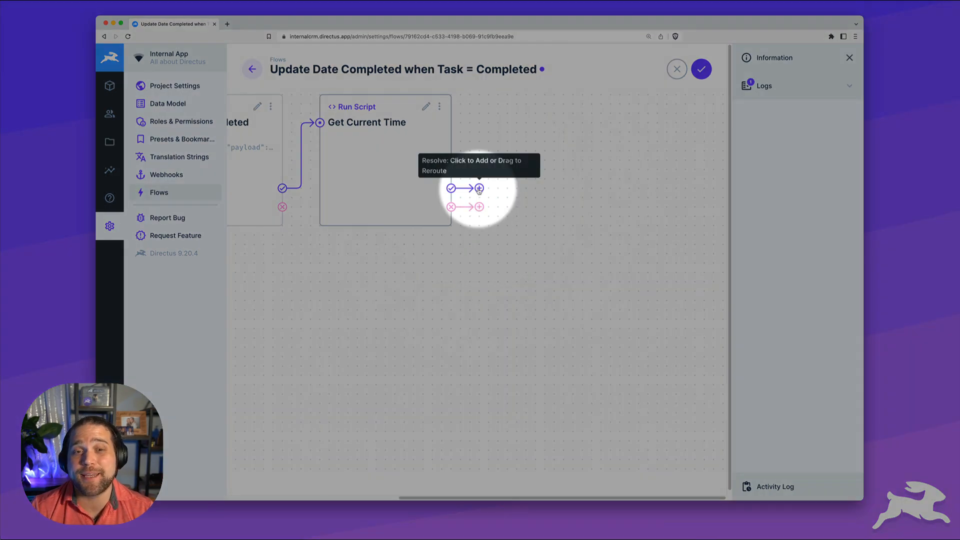
Add an Update Data step 'Update Date Completed' targeting the Tasks collection
{"action": "left_click", "coordinate": [479, 189]}
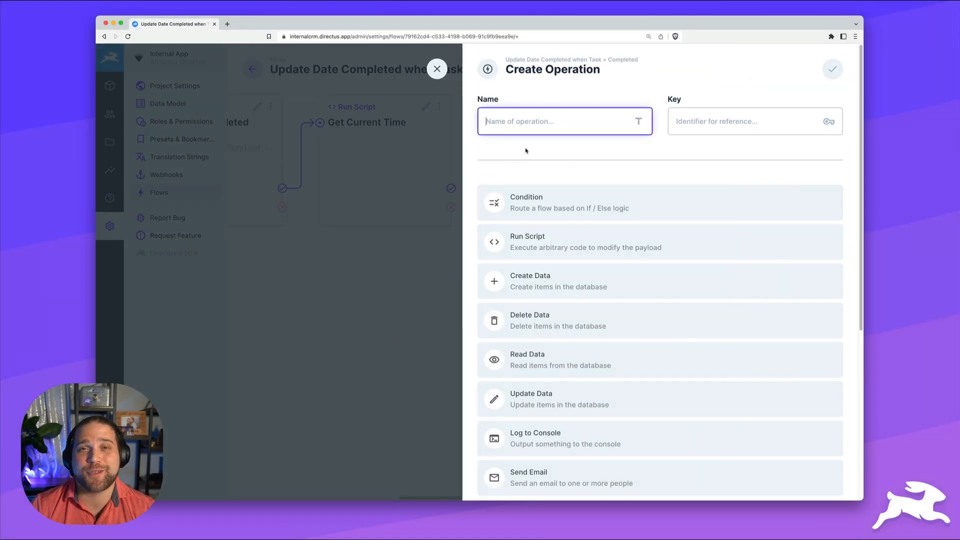
{"action": "type", "text": "Update Date Completed"}
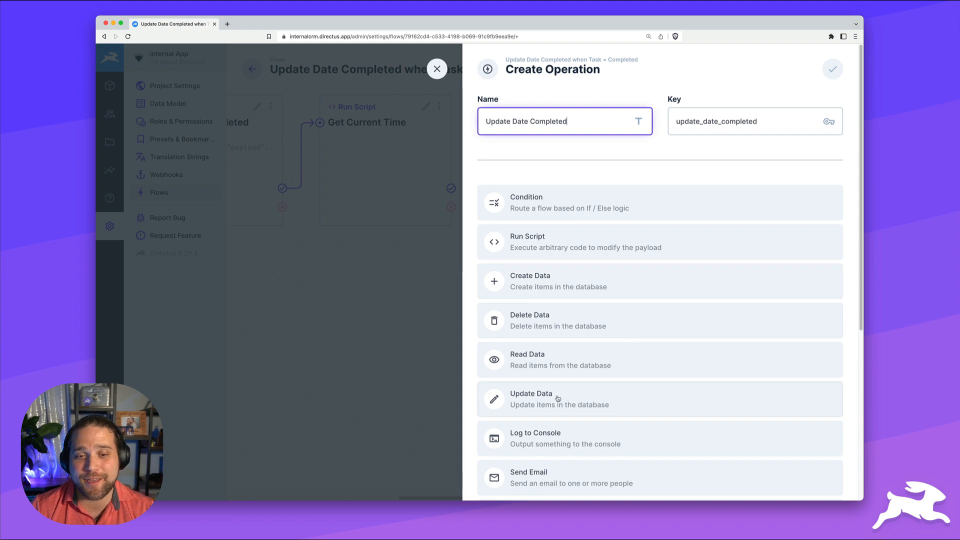
{"action": "left_click", "coordinate": [539, 404]}
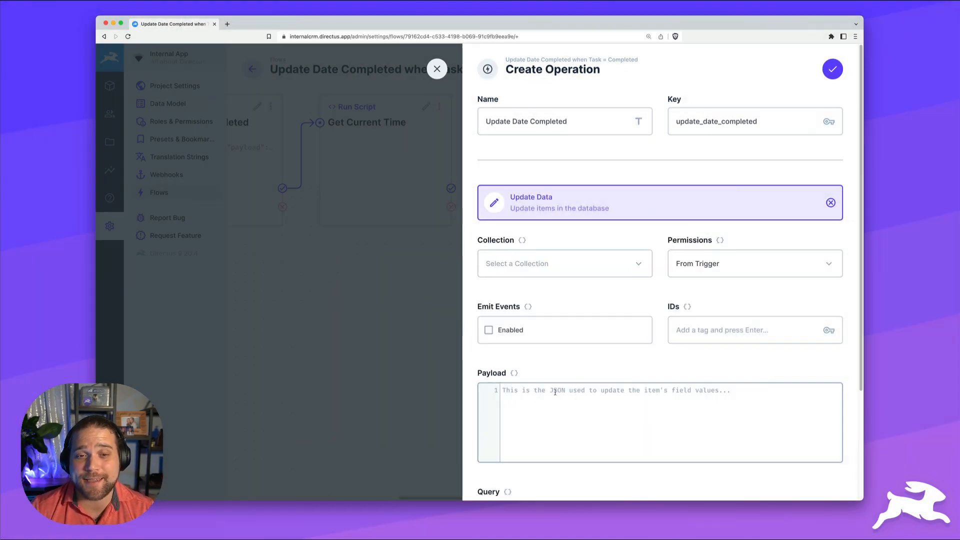
{"action": "left_click", "coordinate": [531, 267]}
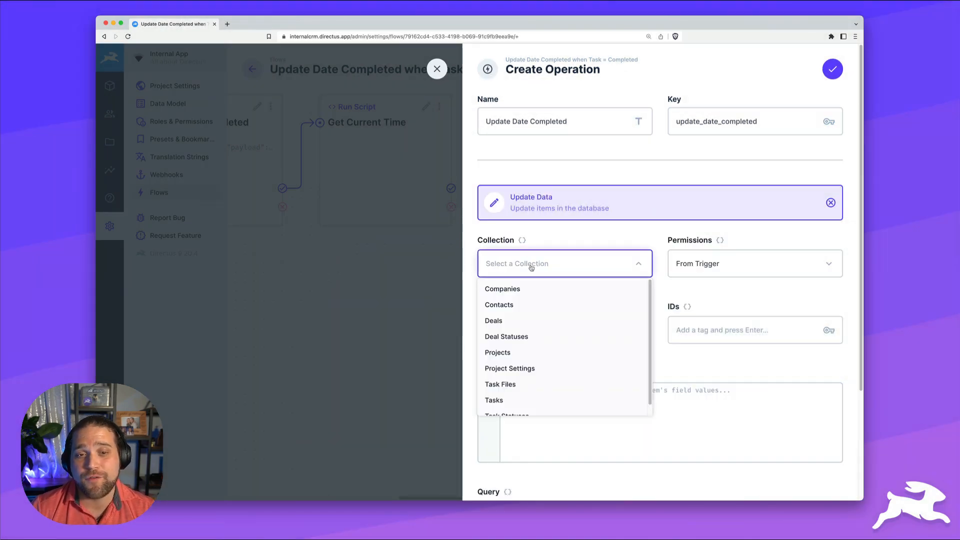
{"action": "left_click", "coordinate": [498, 400]}
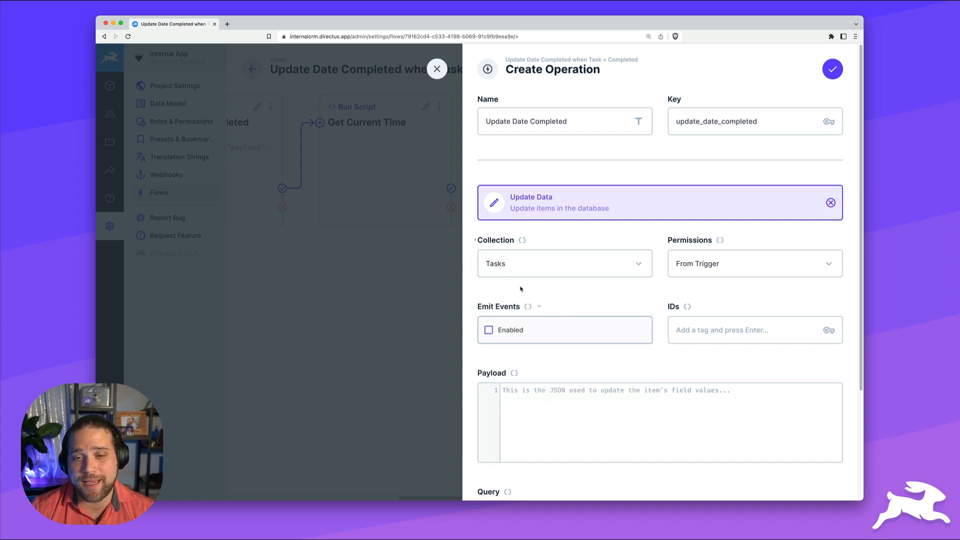
Set its IDs to {{$trigger.keys}} and payload date_completed to {{get_current_time.now}}, then save
{"action": "left_click", "coordinate": [687, 306]}
{"action": "left_click", "coordinate": [721, 332]}
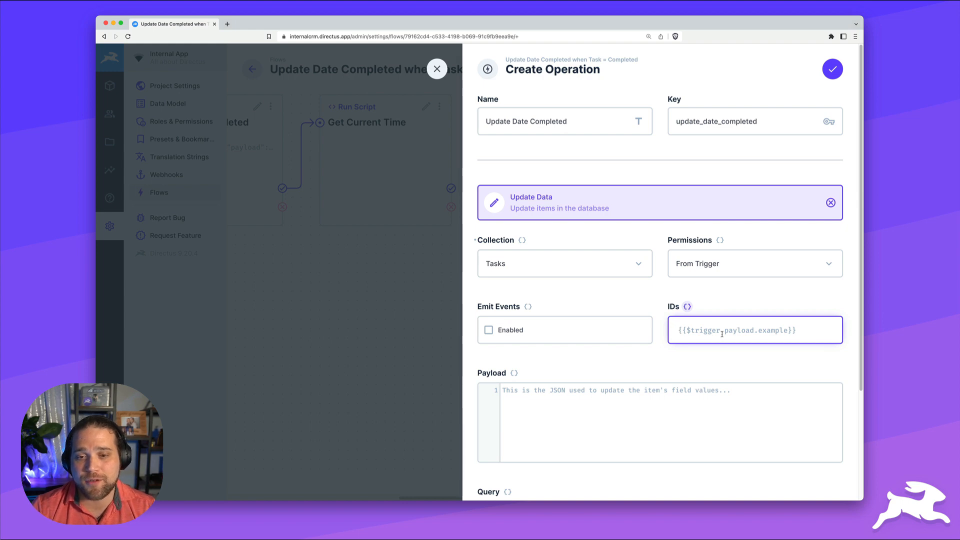
{"action": "type", "text": "{{$tr"}
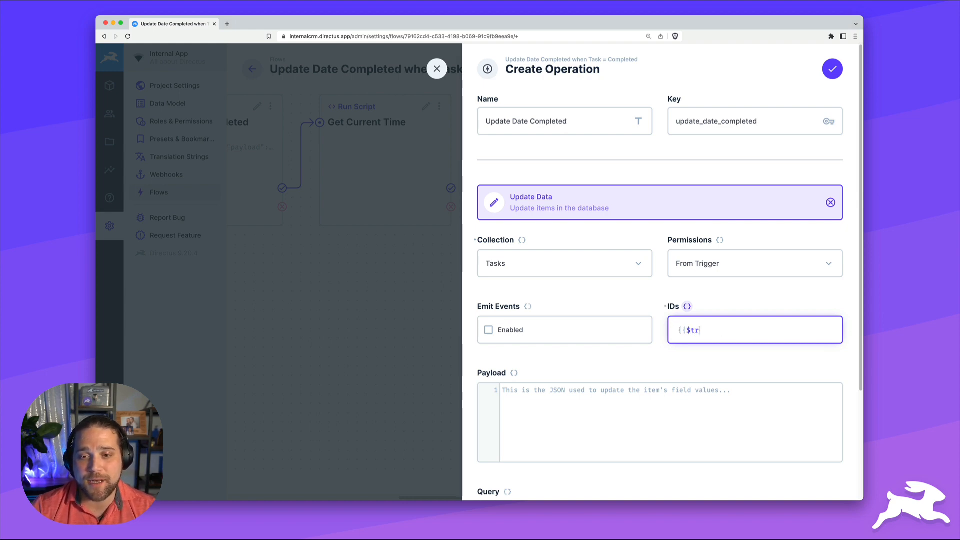
{"action": "type", "text": "igger.keys"}
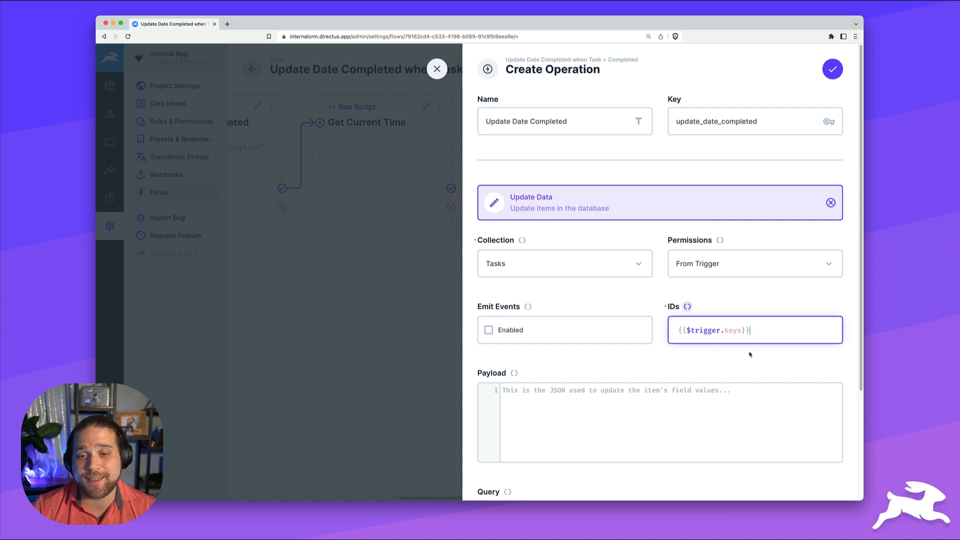
{"action": "scroll", "coordinate": [702, 353], "scroll_direction": "down", "scroll_amount": 2}
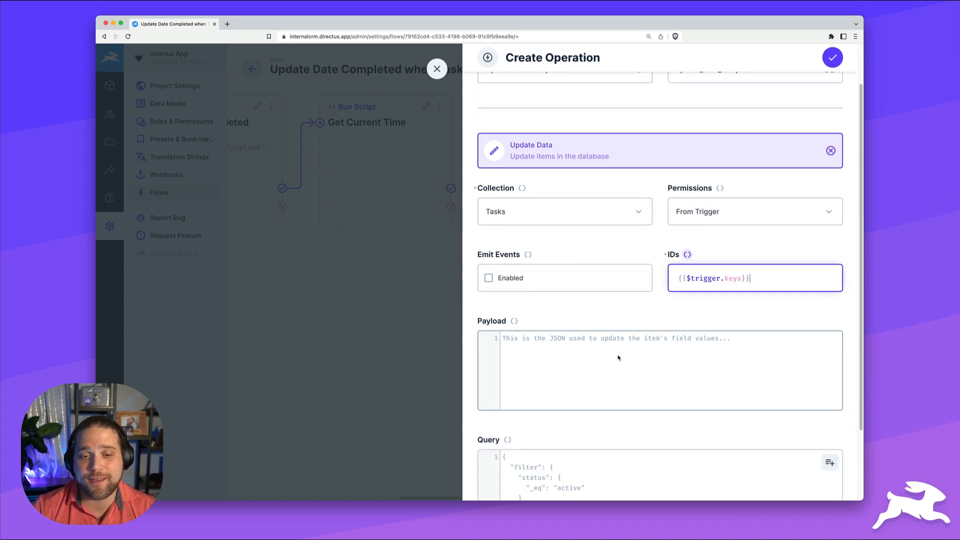
{"action": "scroll", "coordinate": [613, 355], "scroll_direction": "down", "scroll_amount": 3}
{"action": "left_click", "coordinate": [594, 276]}
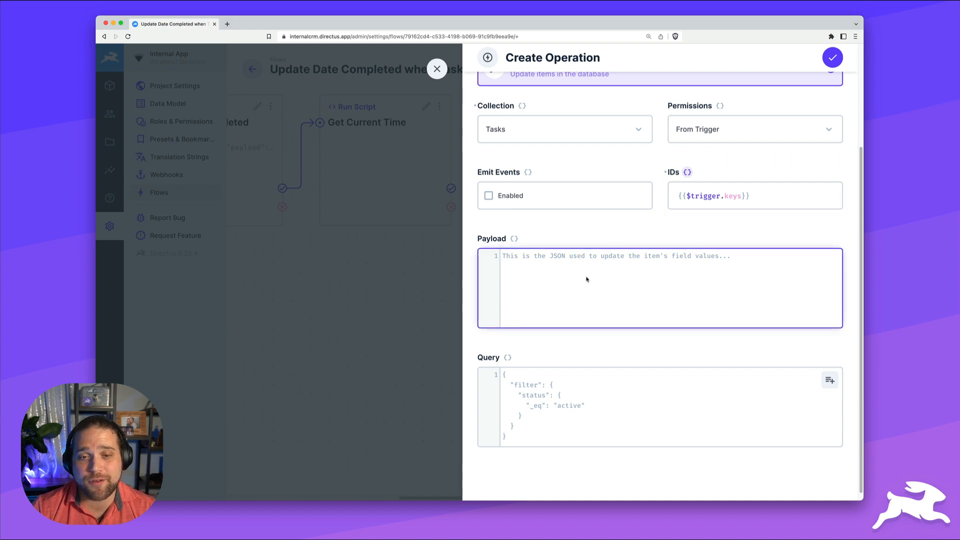
{"action": "type", "text": "{     "}
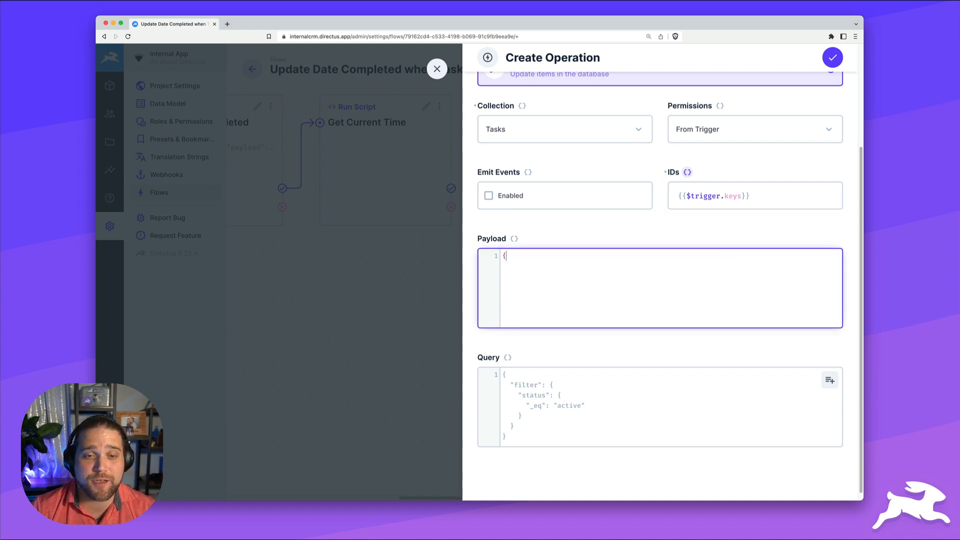
{"action": "type", "text": "\"date_comp"}
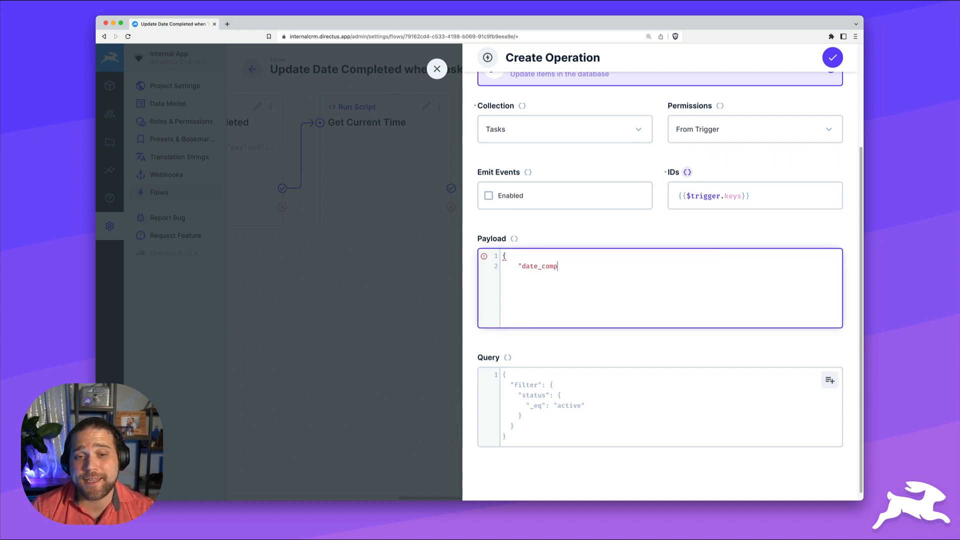
{"action": "type", "text": "leted\": \"{{"}
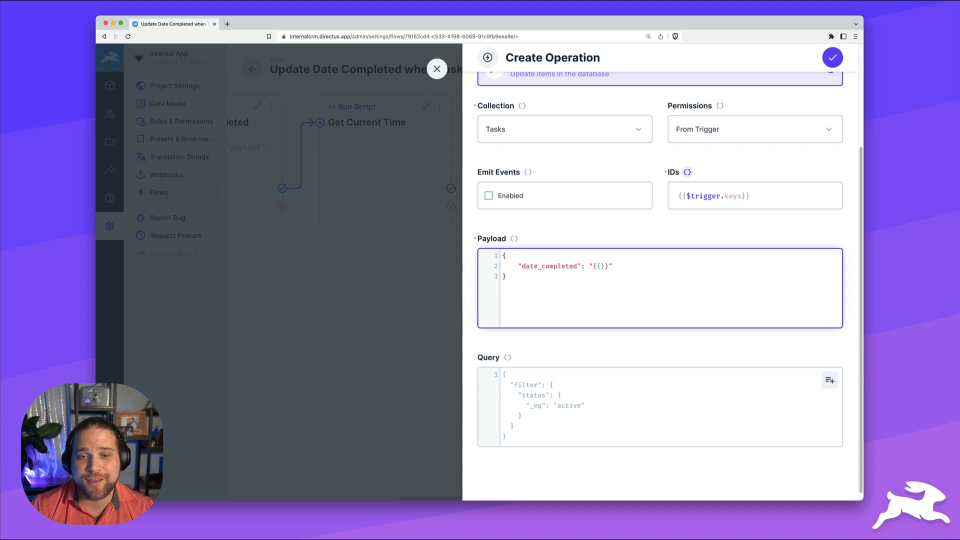
{"action": "type", "text": "get_current_time"}
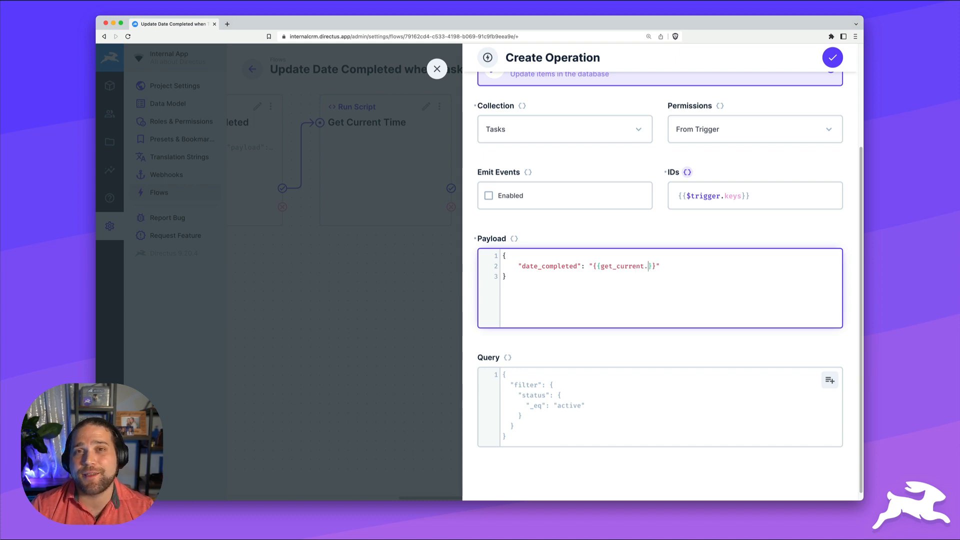
{"action": "type", "text": ".now"}
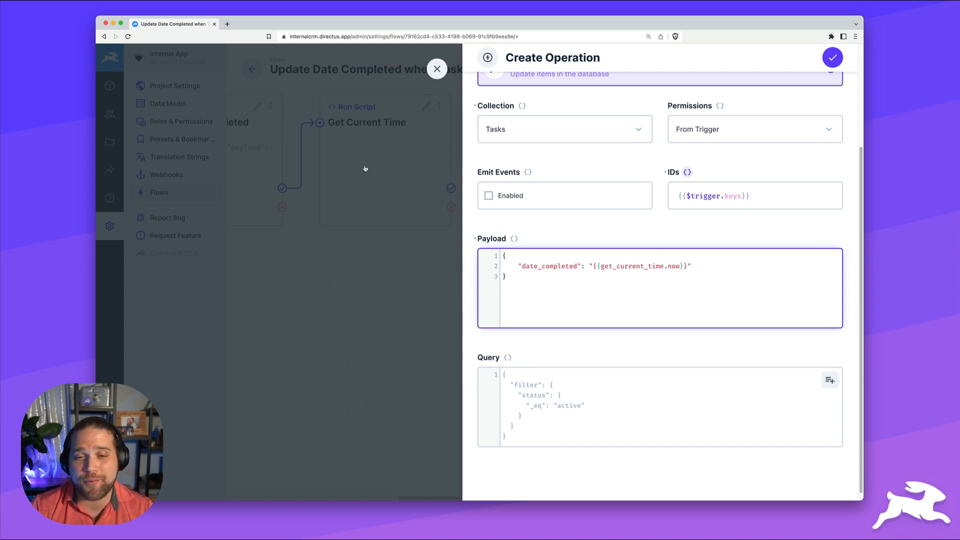
{"action": "scroll", "coordinate": [772, 218], "scroll_direction": "up", "scroll_amount": 2}
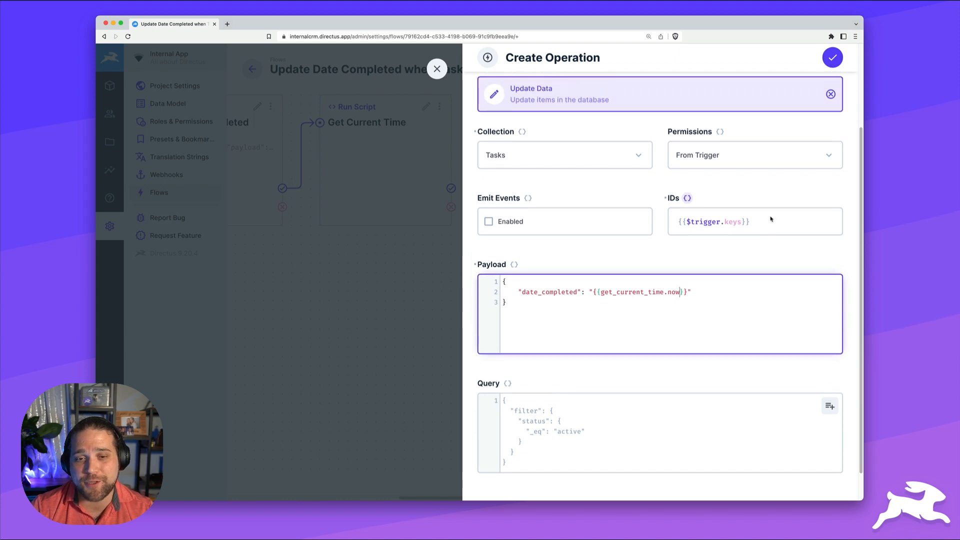
{"action": "scroll", "coordinate": [763, 186], "scroll_direction": "up", "scroll_amount": 3}
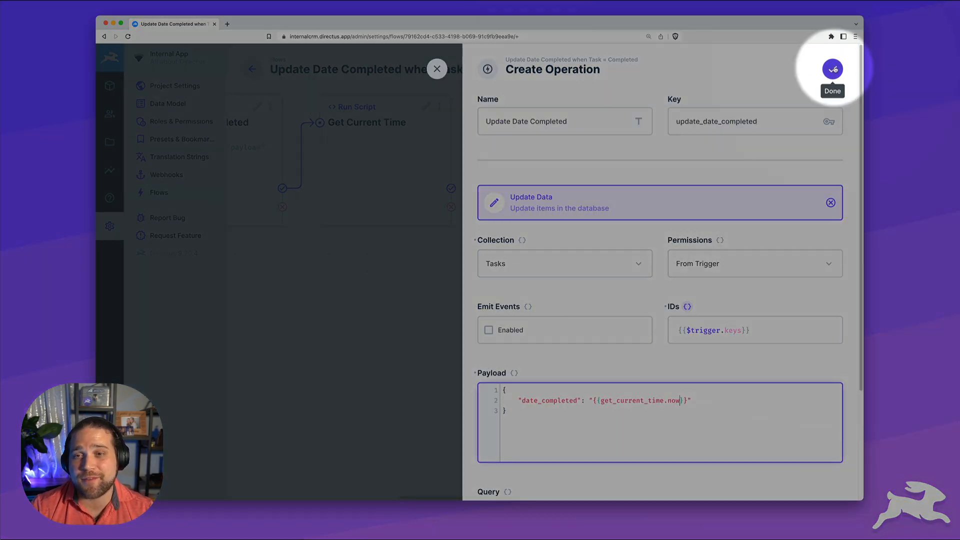
{"action": "left_click", "coordinate": [834, 69]}
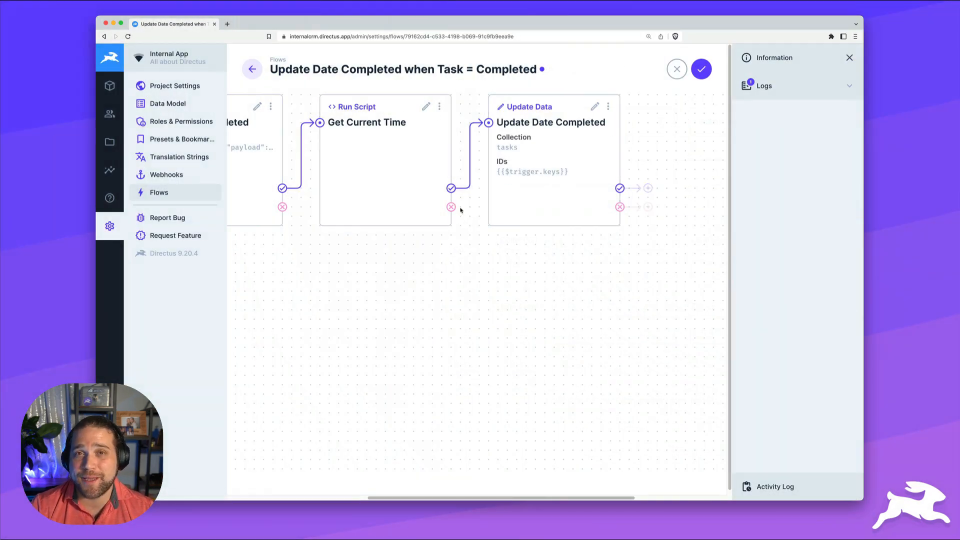
Add a Log to Console step named 'Not Completed' on the condition's failure path
{"action": "scroll", "coordinate": [460, 208], "scroll_direction": "left", "scroll_amount": 3}
{"action": "scroll", "coordinate": [459, 208], "scroll_direction": "left", "scroll_amount": 5}
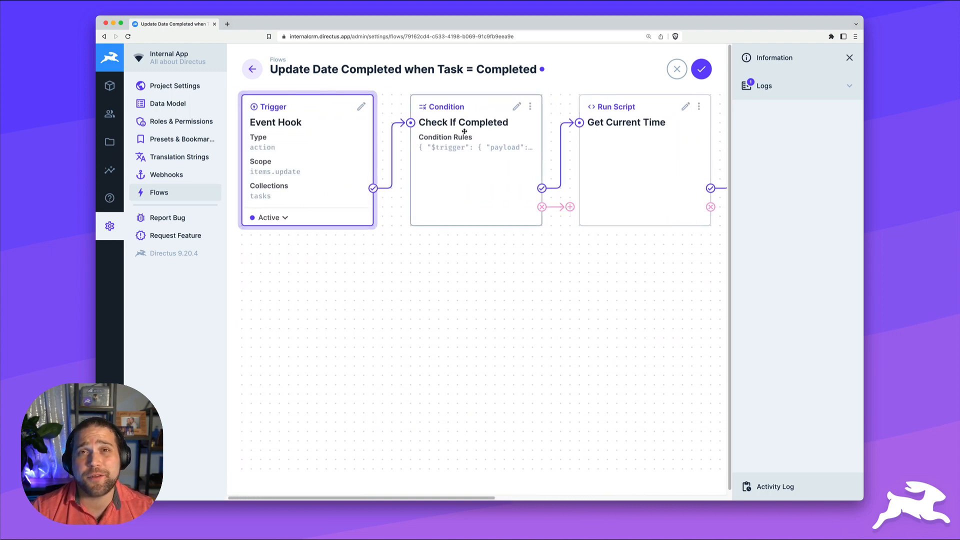
{"action": "left_click", "coordinate": [569, 207]}
{"action": "scroll", "coordinate": [566, 435], "scroll_direction": "down", "scroll_amount": 4}
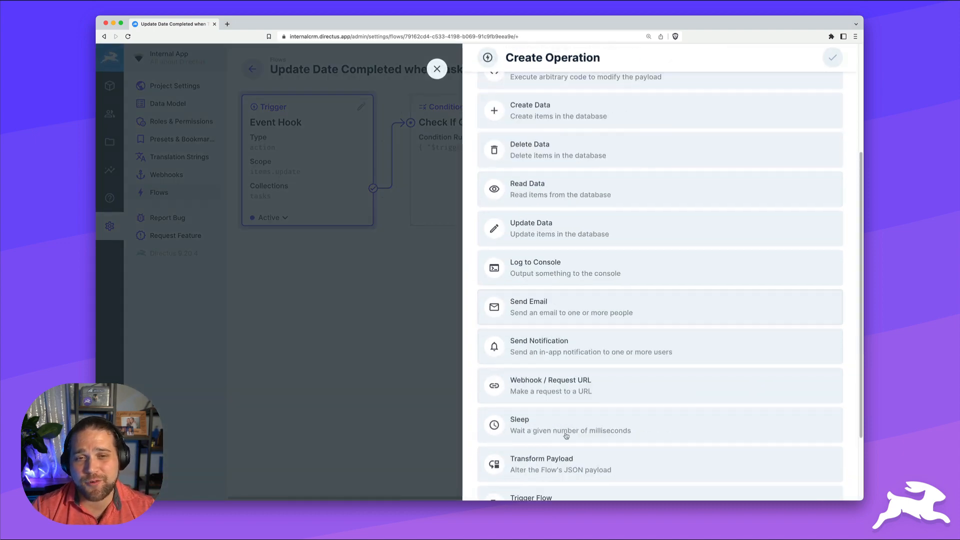
{"action": "left_click", "coordinate": [560, 276]}
{"action": "left_click", "coordinate": [557, 116]}
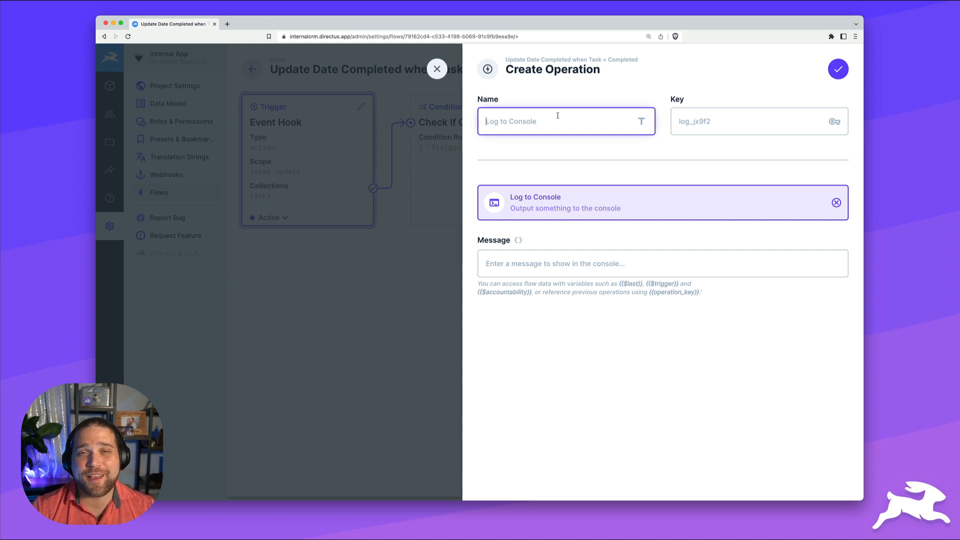
{"action": "type", "text": "l"}
{"action": "type", "text": "ot "}
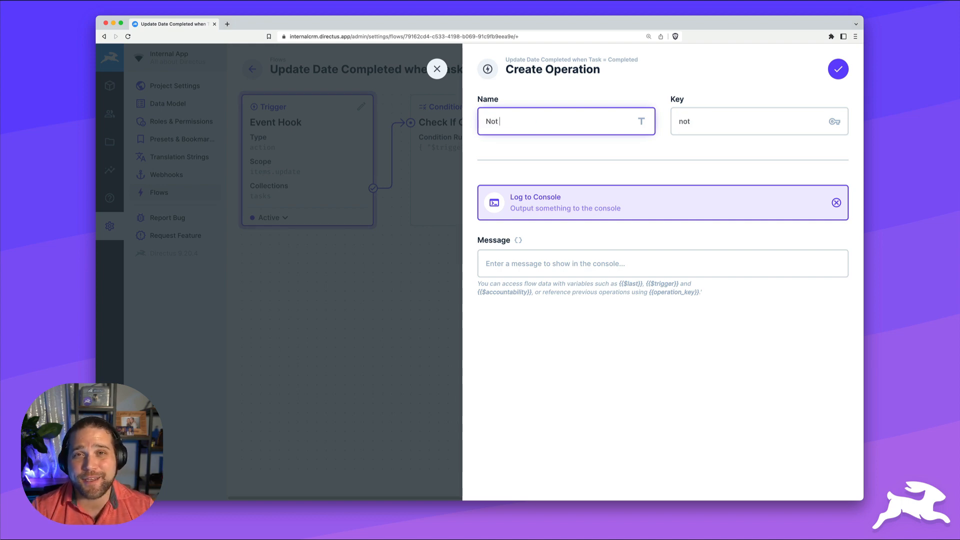
{"action": "type", "text": "Completed"}
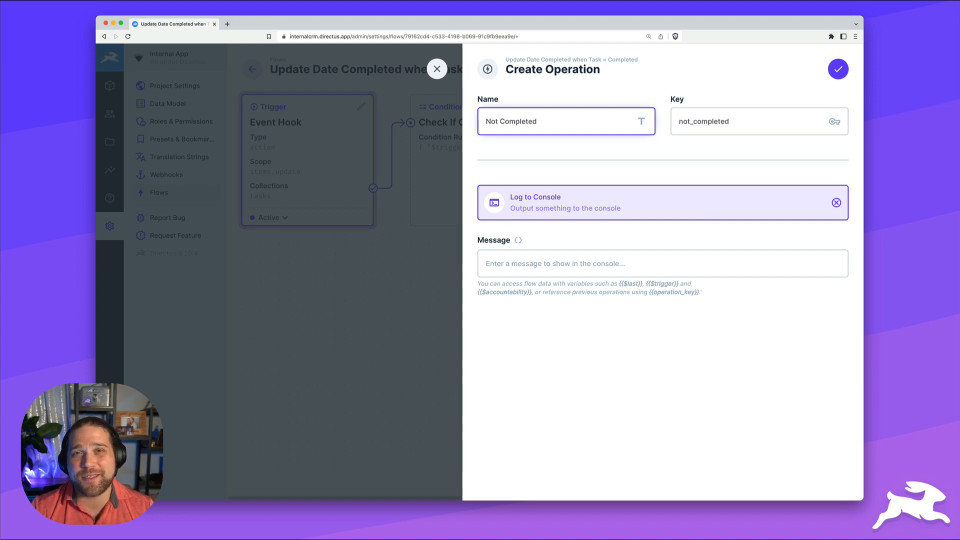
Set its message to 'Task {{$trigger.keys}} was not completed' and save the flow
{"action": "left_click", "coordinate": [562, 260]}
{"action": "type", "text": "Task {{$trigger.keys"}
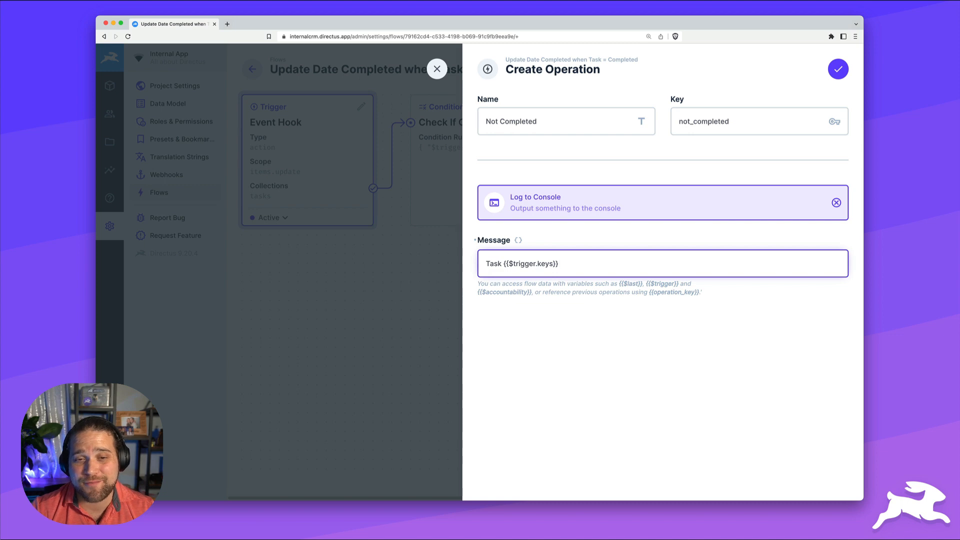
{"action": "type", "text": "was not completed"}
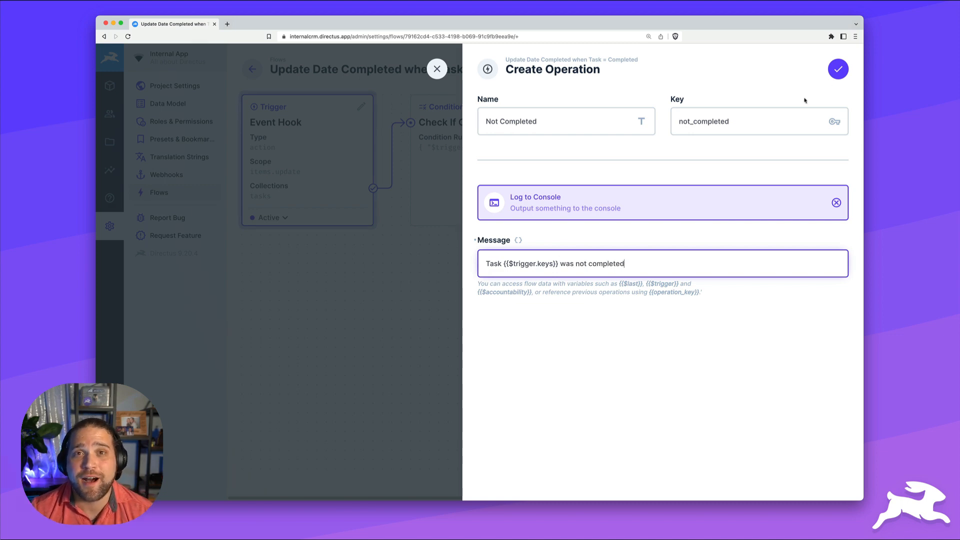
{"action": "left_click", "coordinate": [837, 69]}
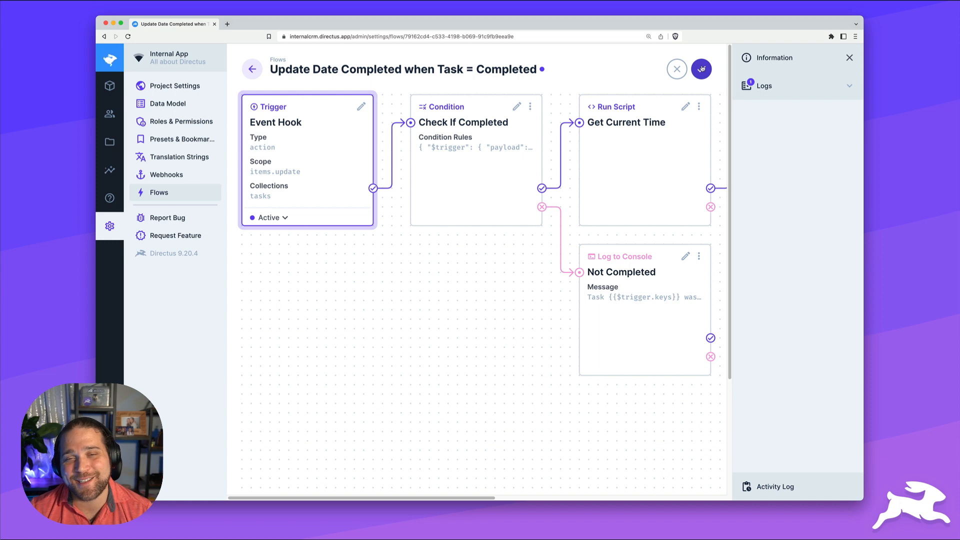
{"action": "left_click", "coordinate": [701, 69]}
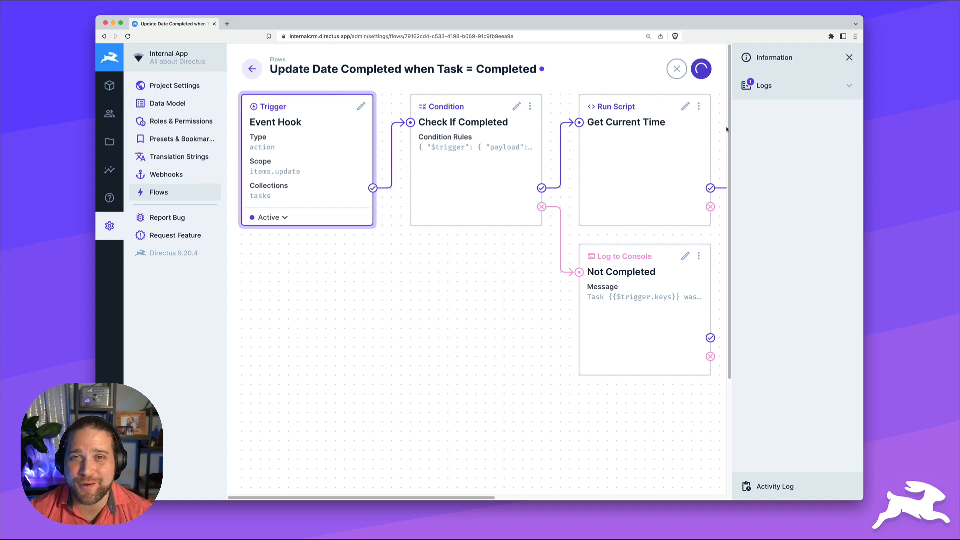
Set the Graphic design task's status to Completed and save it
{"action": "left_click", "coordinate": [109, 86]}
{"action": "right_click", "coordinate": [300, 136]}
{"action": "left_click", "coordinate": [290, 139]}
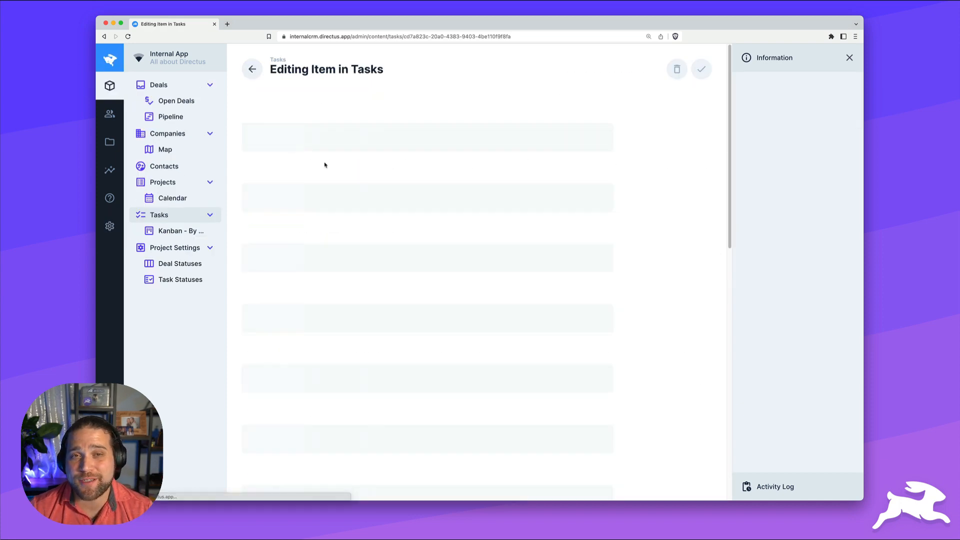
{"action": "left_click", "coordinate": [301, 259]}
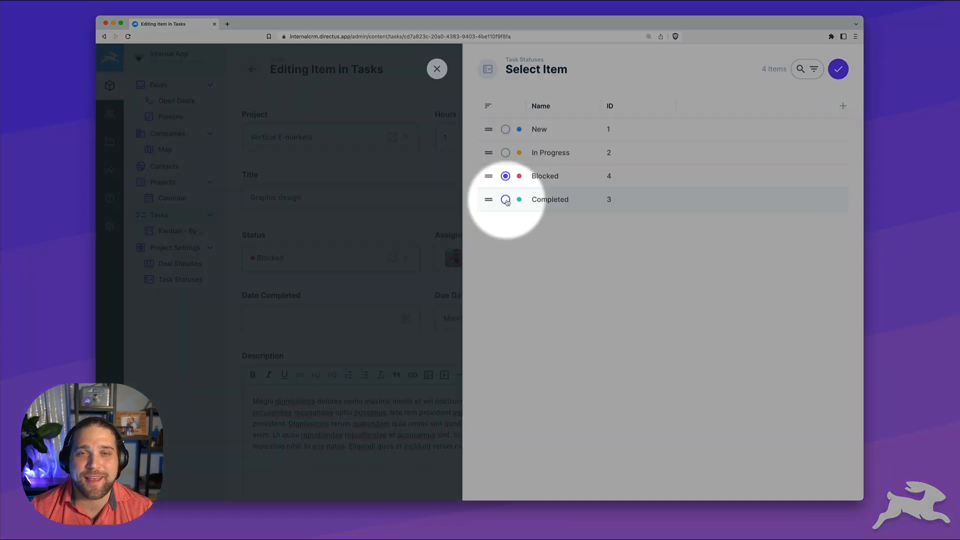
{"action": "left_click", "coordinate": [505, 200]}
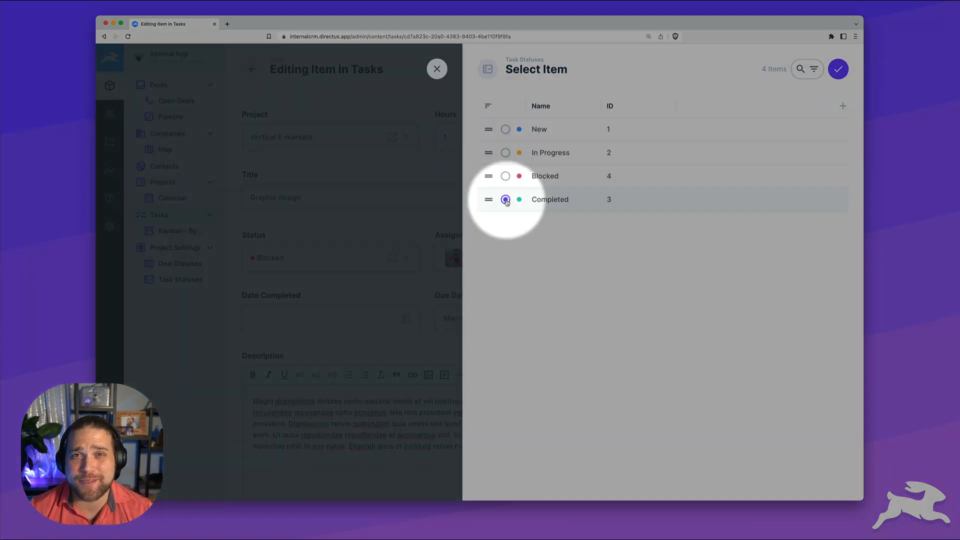
{"action": "left_click", "coordinate": [838, 69]}
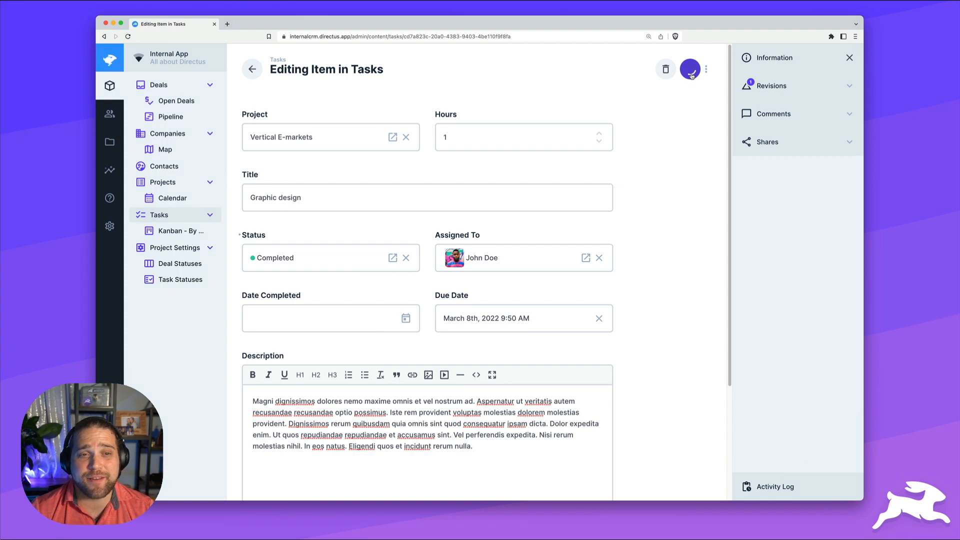
{"action": "left_click", "coordinate": [690, 70]}
Reopen the task and check its latest revision: Date Completed November 29th, 2022 16:29
{"action": "right_click", "coordinate": [104, 36]}
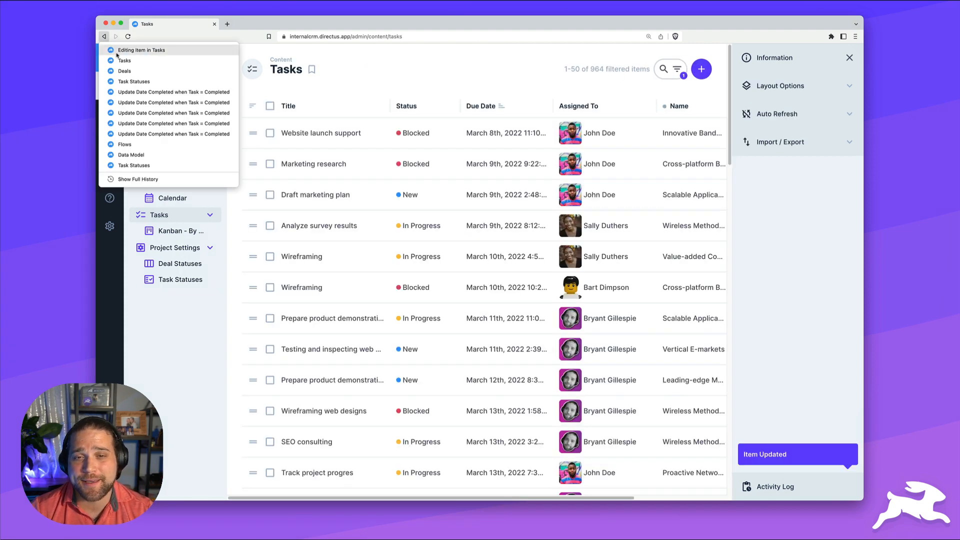
{"action": "left_click", "coordinate": [117, 51]}
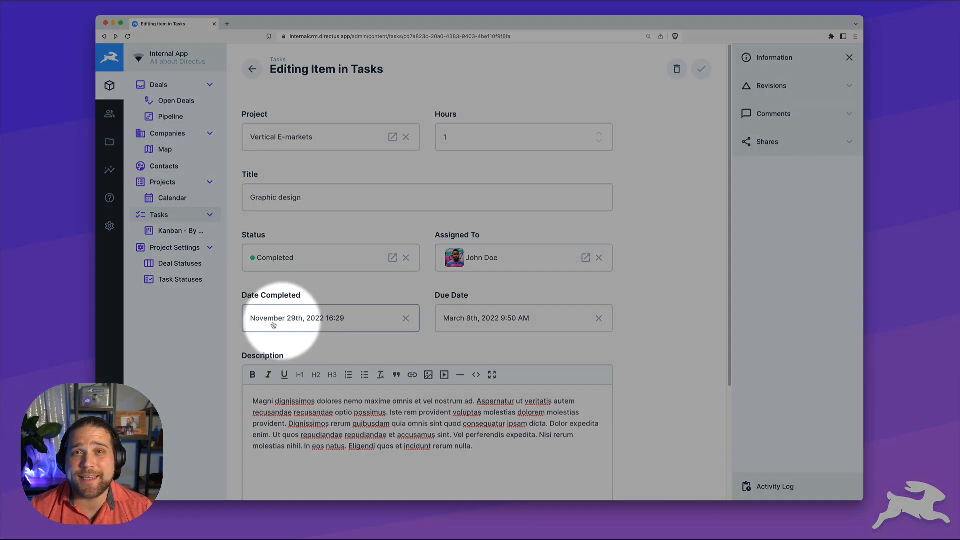
{"action": "left_click", "coordinate": [771, 86]}
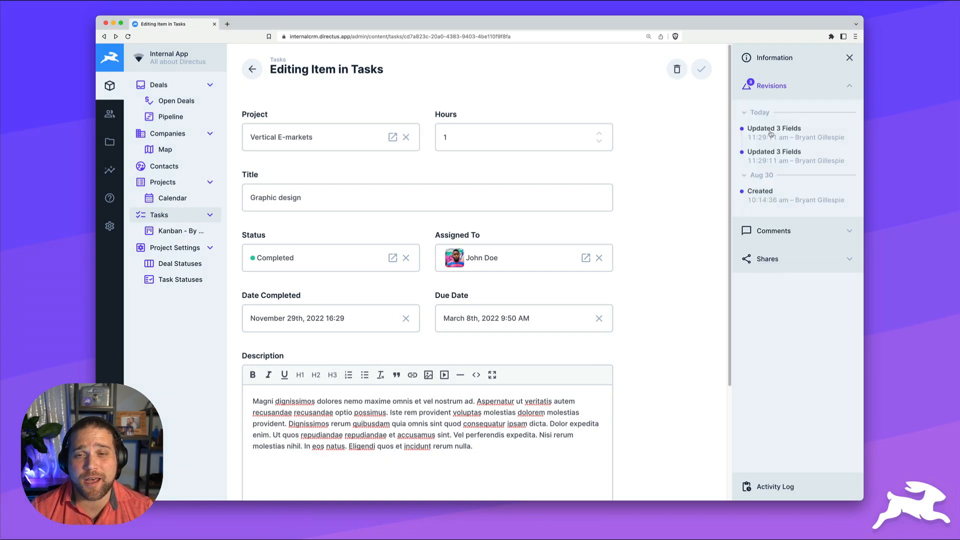
{"action": "left_click", "coordinate": [757, 133]}
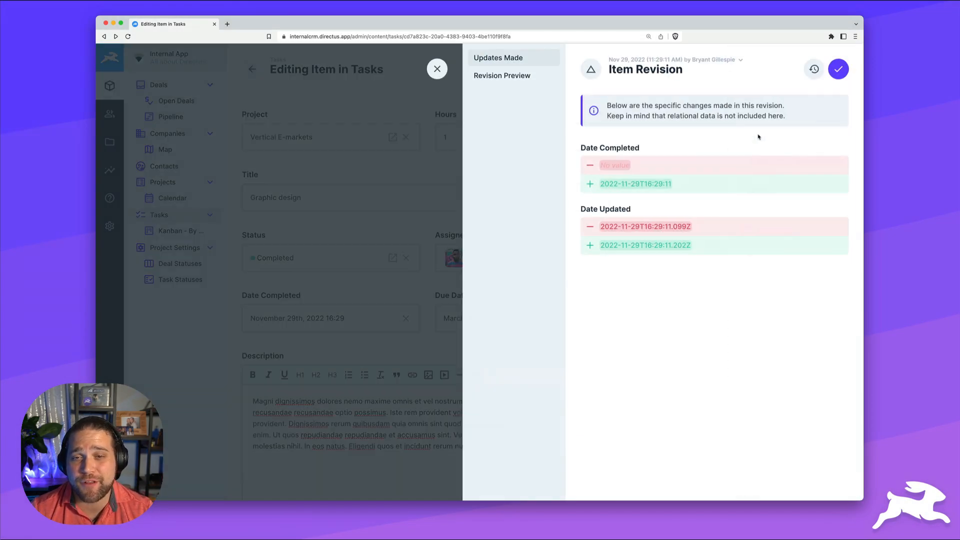
{"action": "left_click", "coordinate": [437, 69]}
{"action": "left_click", "coordinate": [109, 226]}
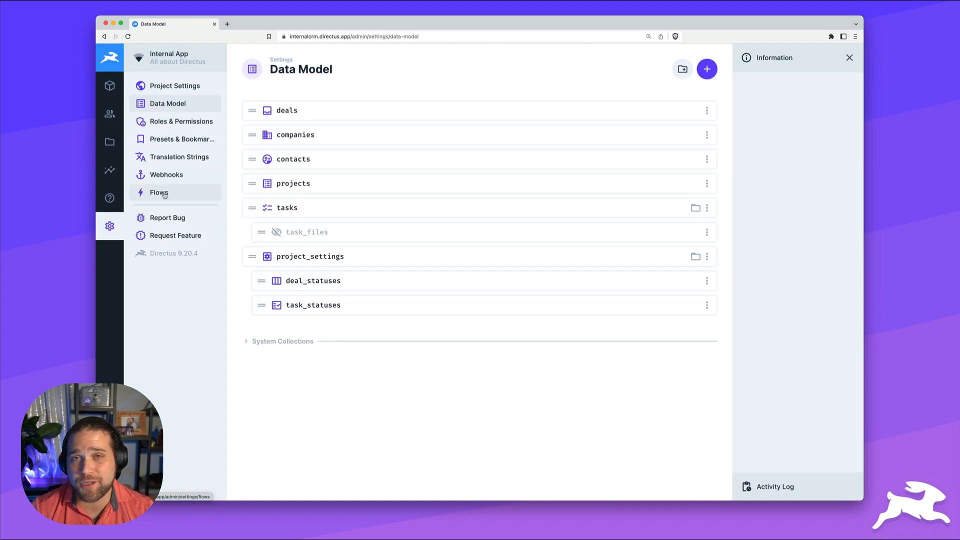
Inspect the Update Date Completed flow's 11:29:11 run log, expanding trigger payload and step options
{"action": "left_click", "coordinate": [164, 194]}
{"action": "left_click", "coordinate": [364, 129]}
{"action": "left_click", "coordinate": [745, 88]}
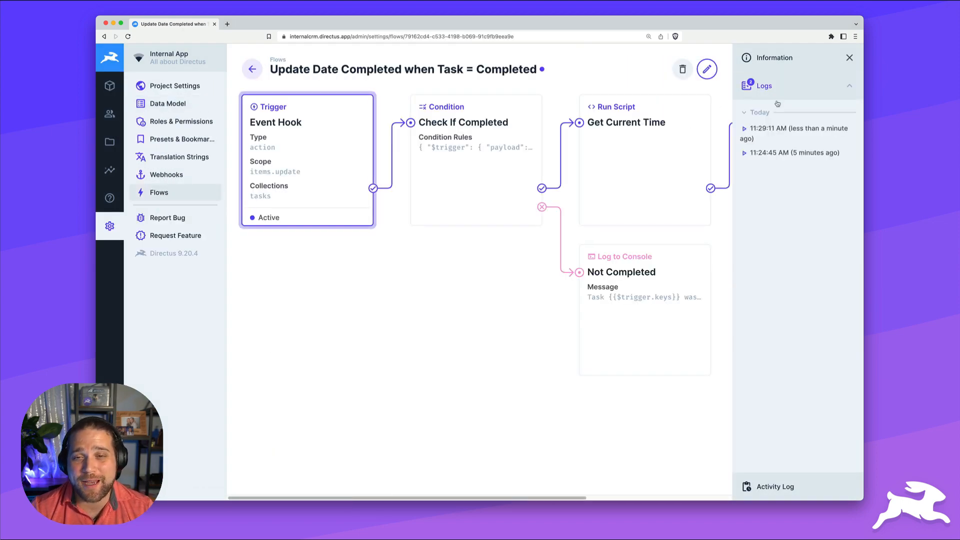
{"action": "left_click", "coordinate": [746, 132]}
{"action": "left_click", "coordinate": [499, 149]}
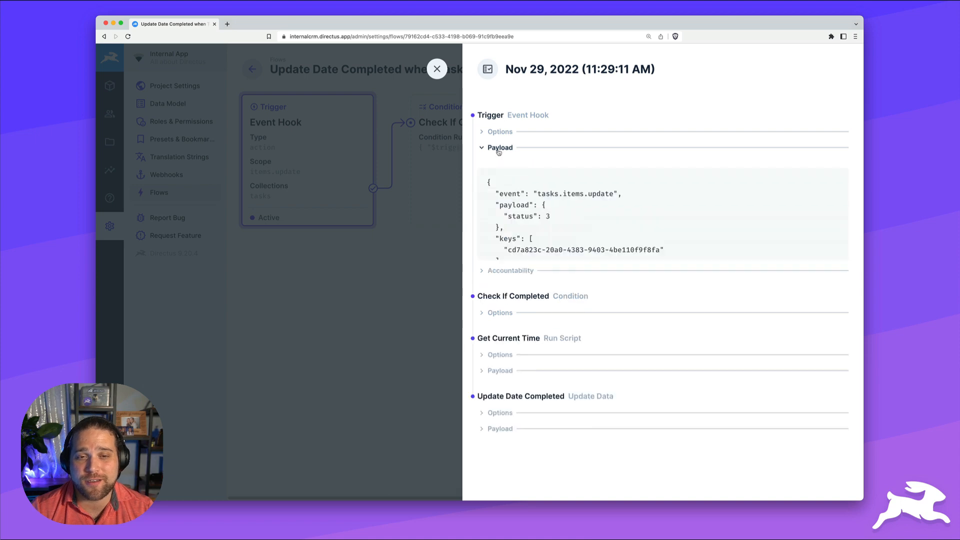
{"action": "left_click", "coordinate": [499, 461]}
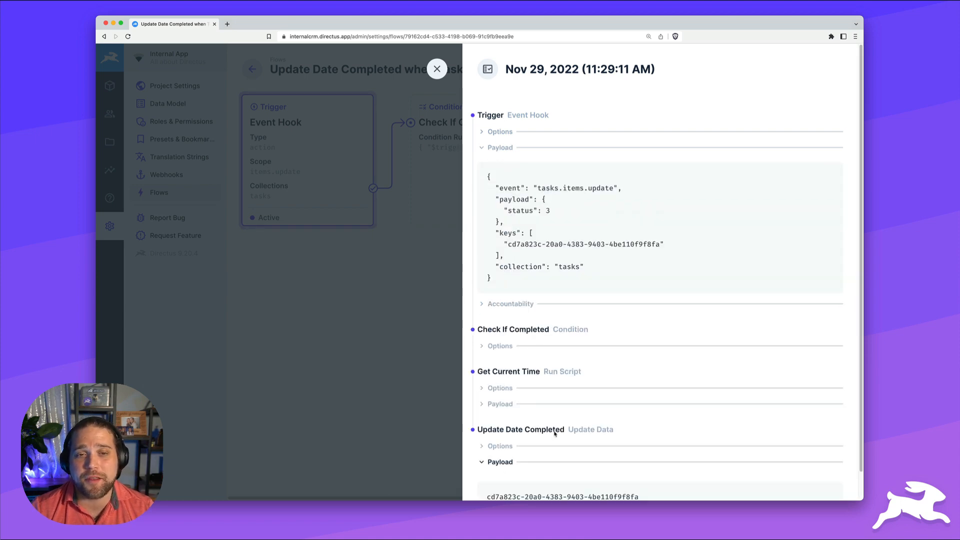
{"action": "scroll", "coordinate": [554, 433], "scroll_direction": "down", "scroll_amount": 2}
{"action": "left_click", "coordinate": [500, 412]}
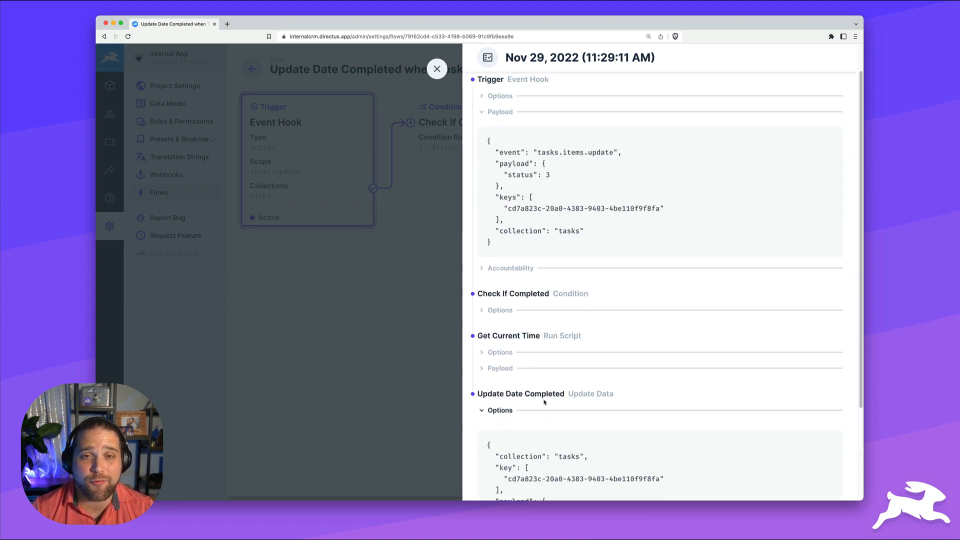
{"action": "scroll", "coordinate": [599, 395], "scroll_direction": "down", "scroll_amount": 5}
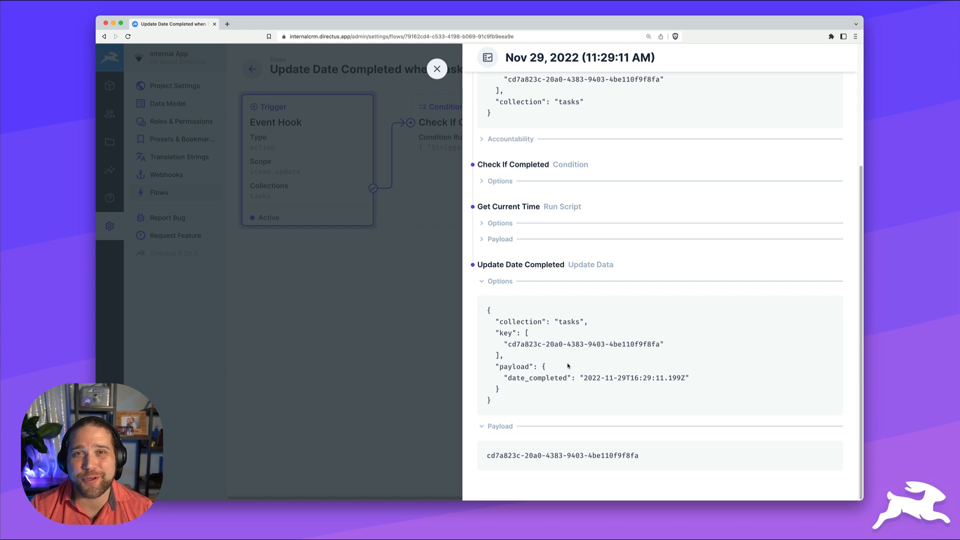
{"action": "left_click", "coordinate": [436, 69]}
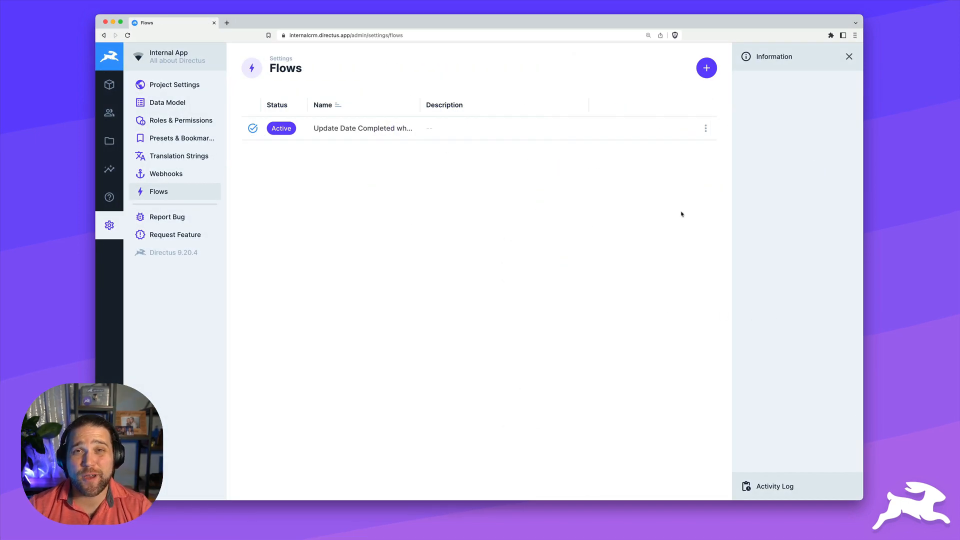
Assign the Website launch support task to a different user and save it
{"action": "left_click", "coordinate": [109, 84]}
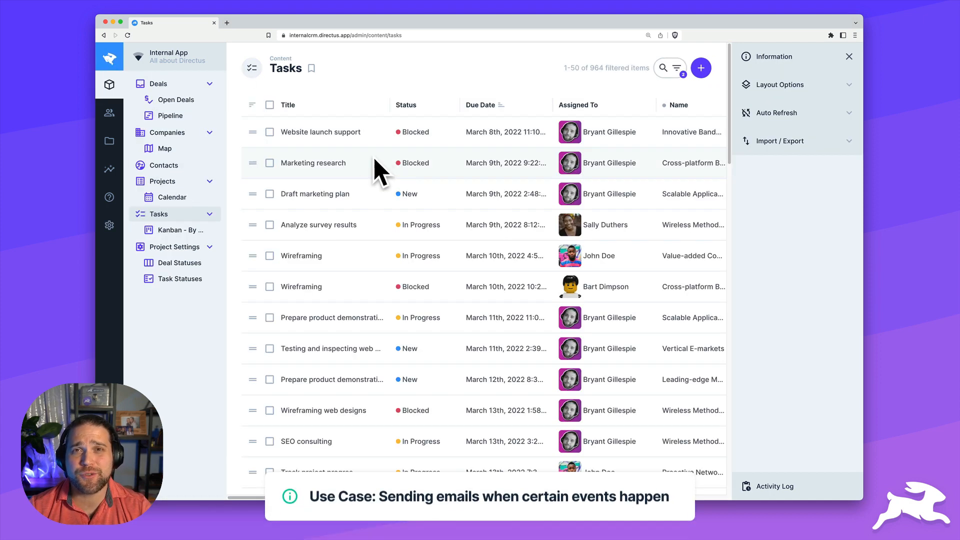
{"action": "left_click", "coordinate": [317, 131]}
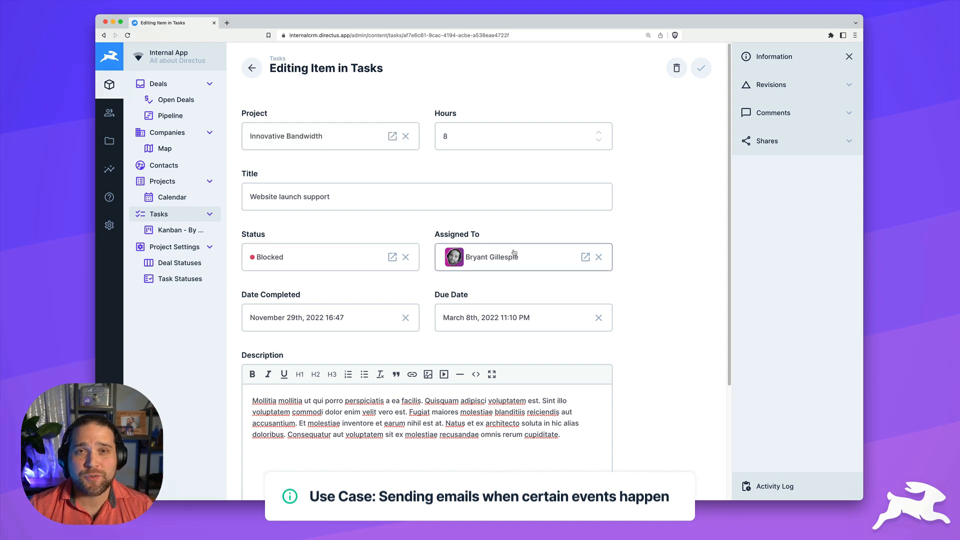
{"action": "left_click", "coordinate": [509, 257]}
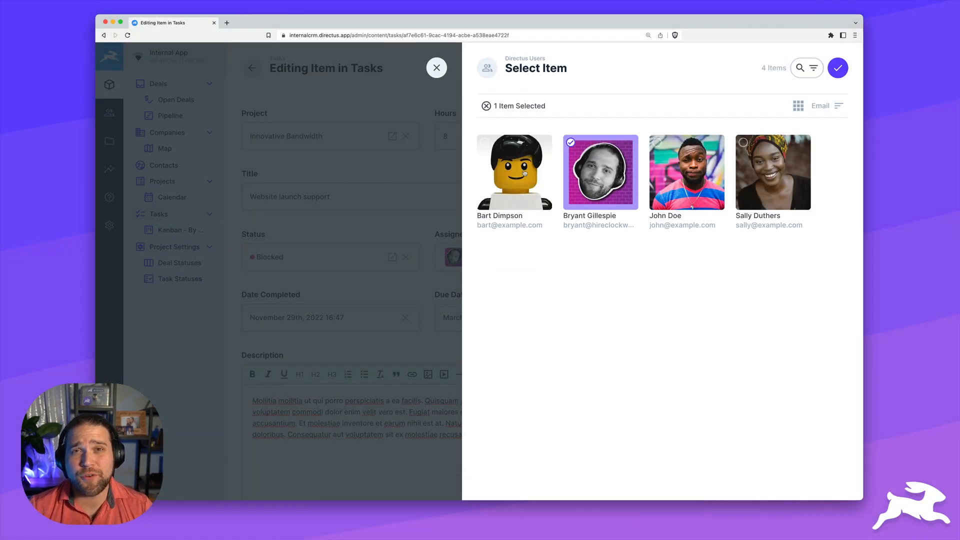
{"action": "left_click", "coordinate": [544, 171]}
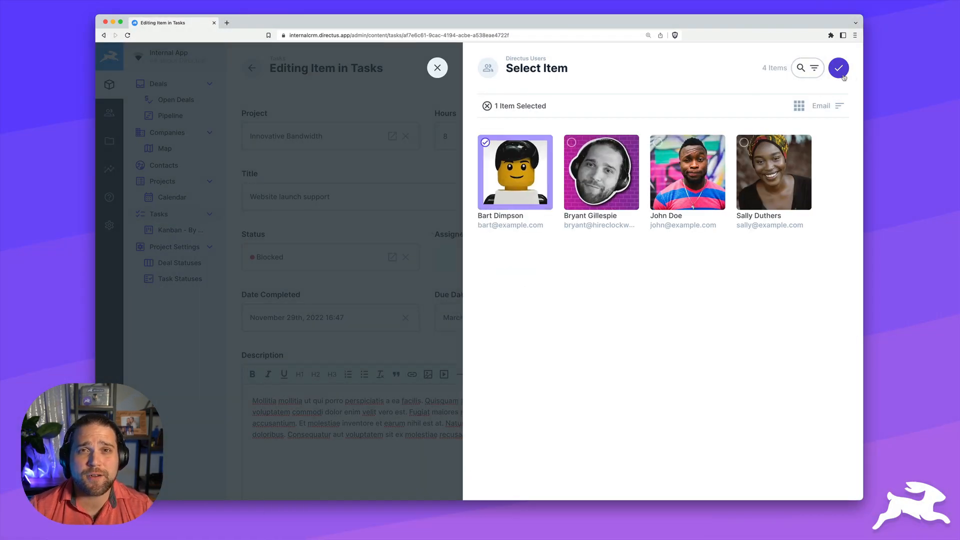
{"action": "left_click", "coordinate": [837, 68]}
{"action": "left_click", "coordinate": [705, 68]}
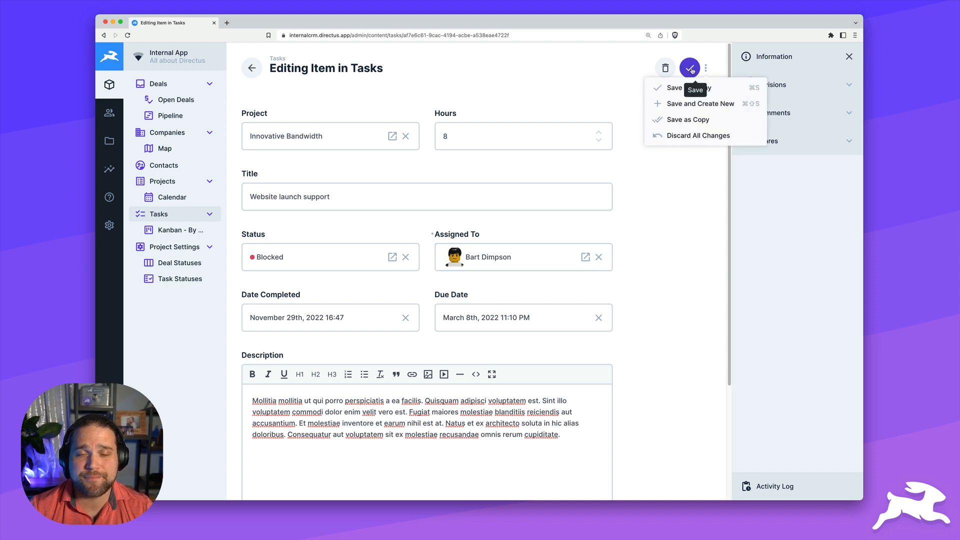
{"action": "left_click", "coordinate": [689, 68]}
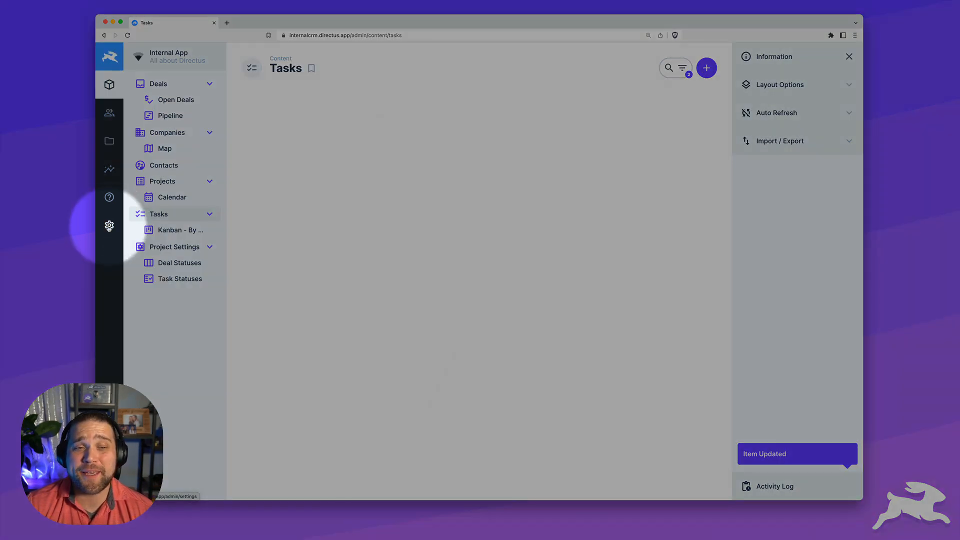
{"action": "left_click", "coordinate": [110, 225]}
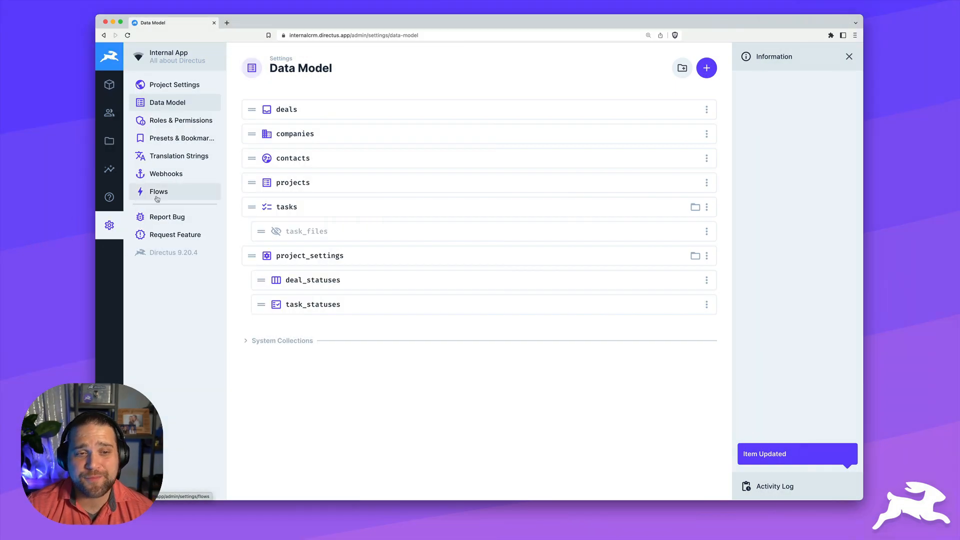
{"action": "left_click", "coordinate": [157, 197]}
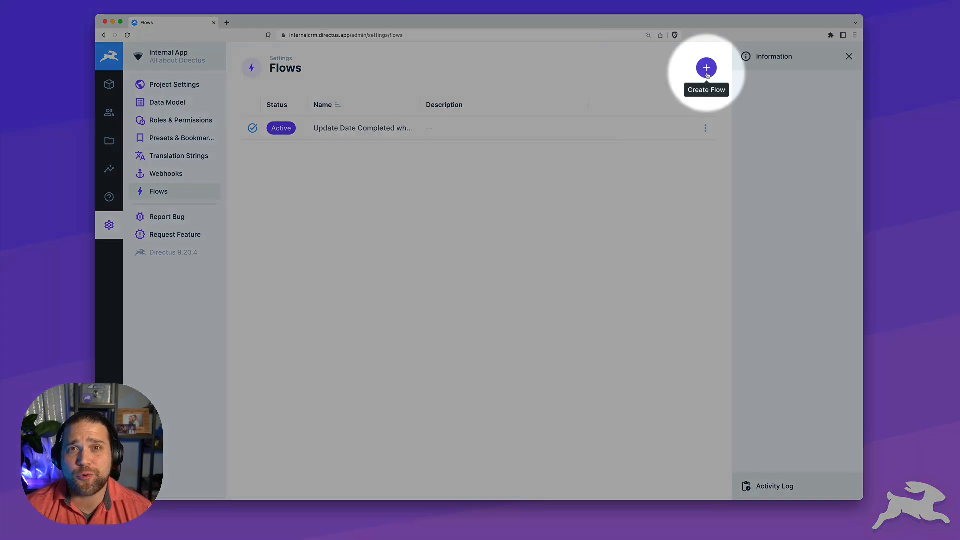
Name the new flow 'Email User When Task is Assigned' with an email icon and green colour
{"action": "left_click", "coordinate": [706, 68]}
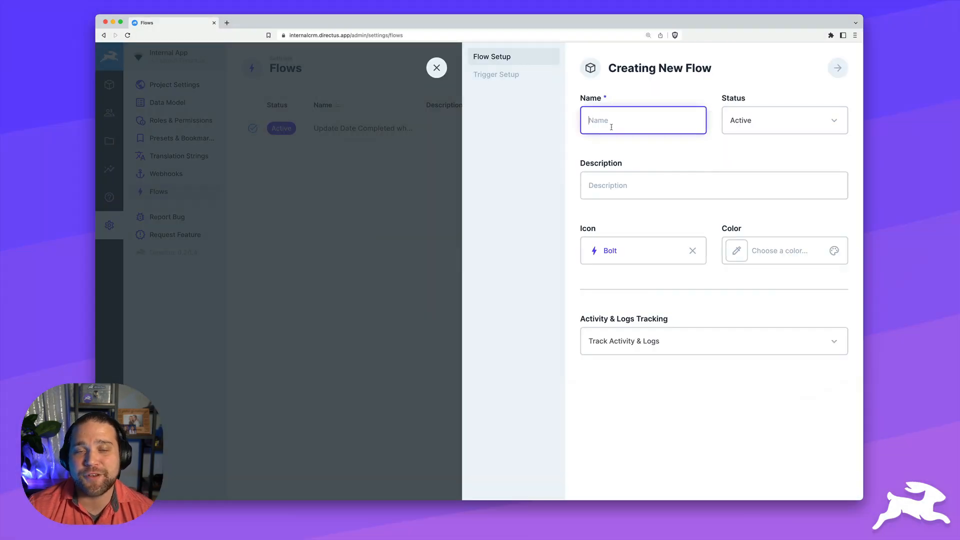
{"action": "type", "text": "Email User When Task is Ass"}
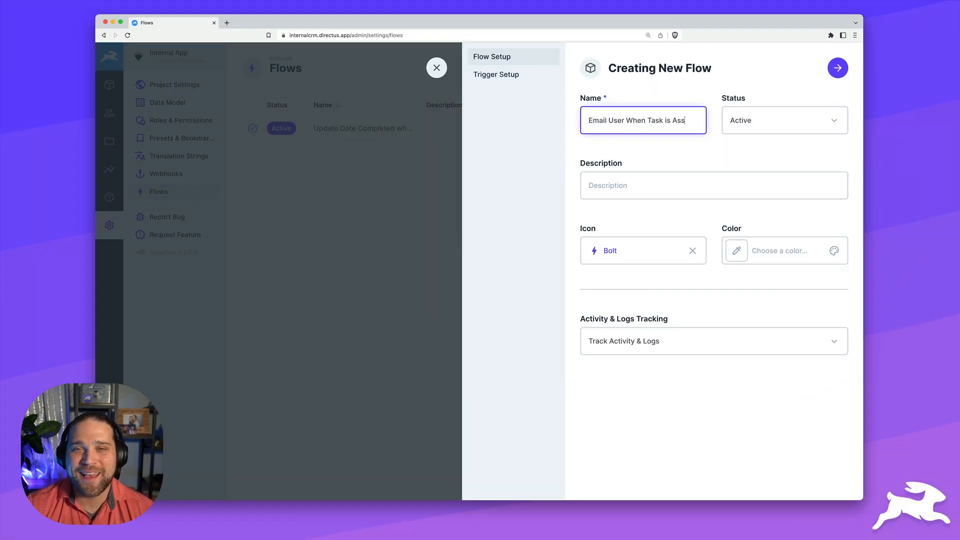
{"action": "type", "text": "igned"}
{"action": "left_click", "coordinate": [623, 249]}
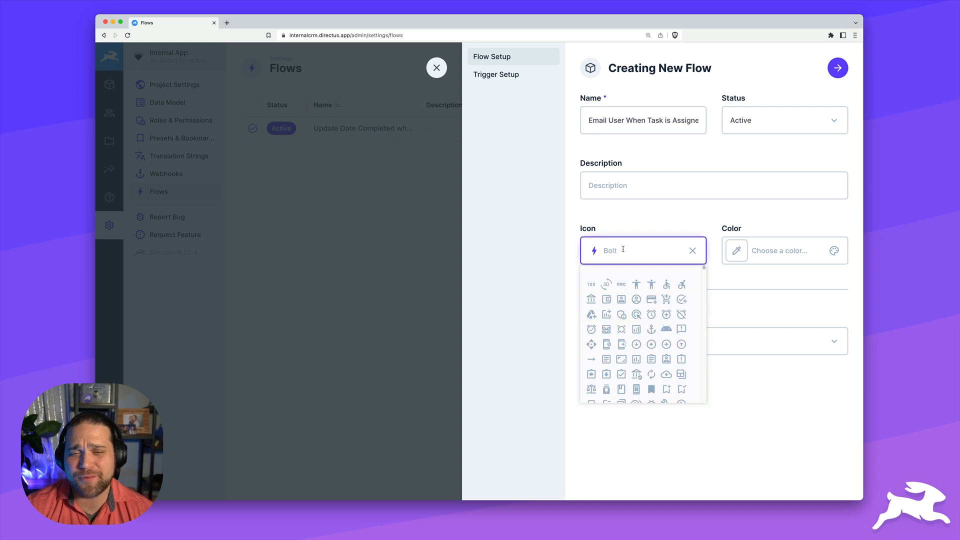
{"action": "type", "text": "email"}
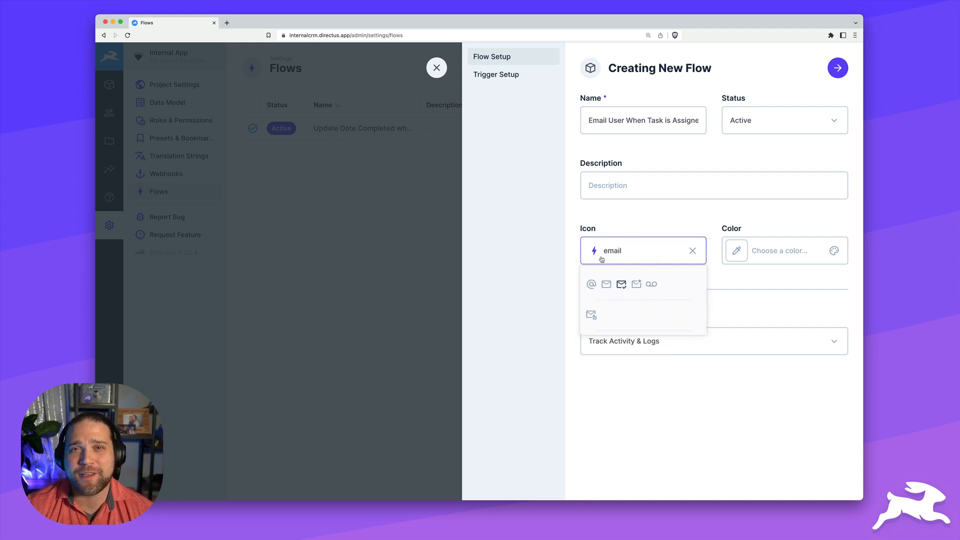
{"action": "left_click", "coordinate": [621, 284]}
{"action": "left_click", "coordinate": [790, 250]}
{"action": "left_click", "coordinate": [760, 333]}
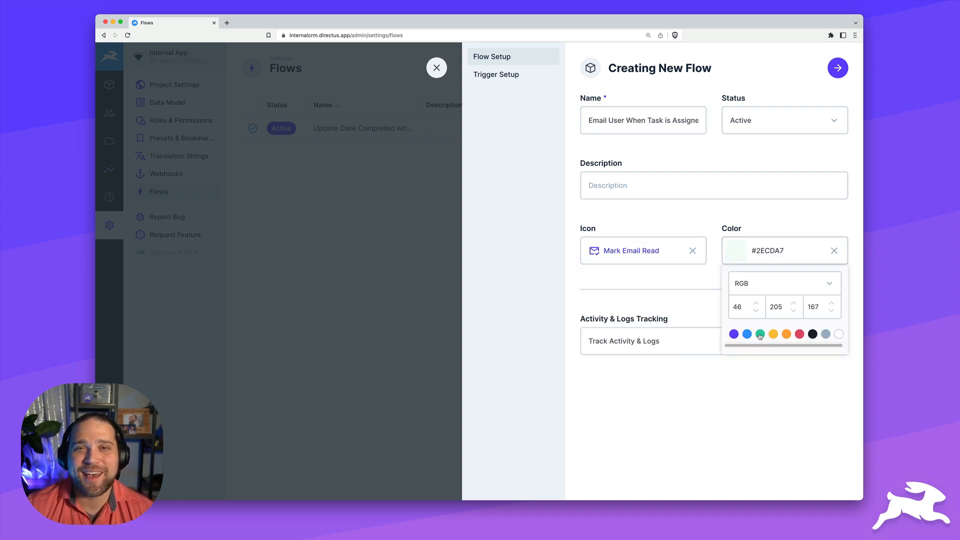
Set its trigger to a non-blocking Event Hook on items.create and items.update for Tasks
{"action": "left_click", "coordinate": [543, 81]}
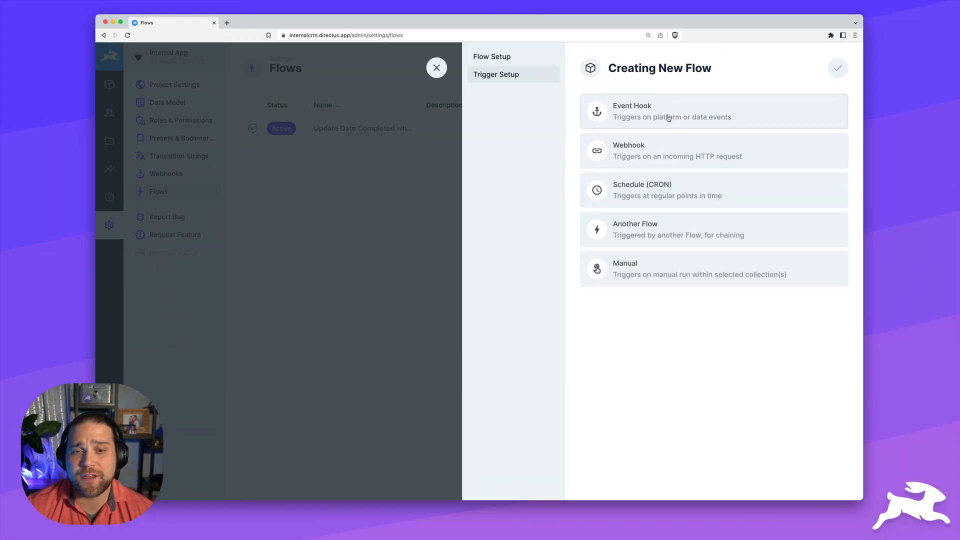
{"action": "left_click", "coordinate": [669, 118]}
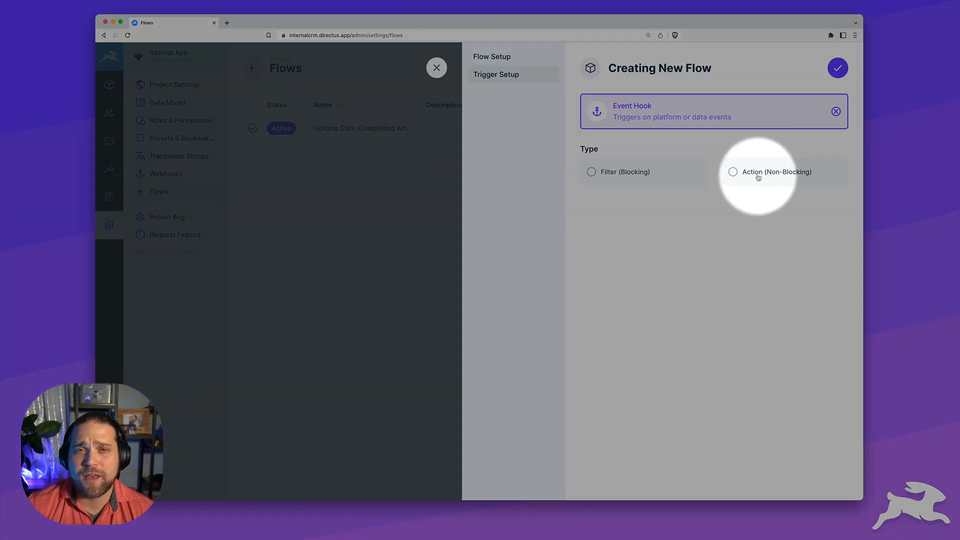
{"action": "left_click", "coordinate": [752, 172]}
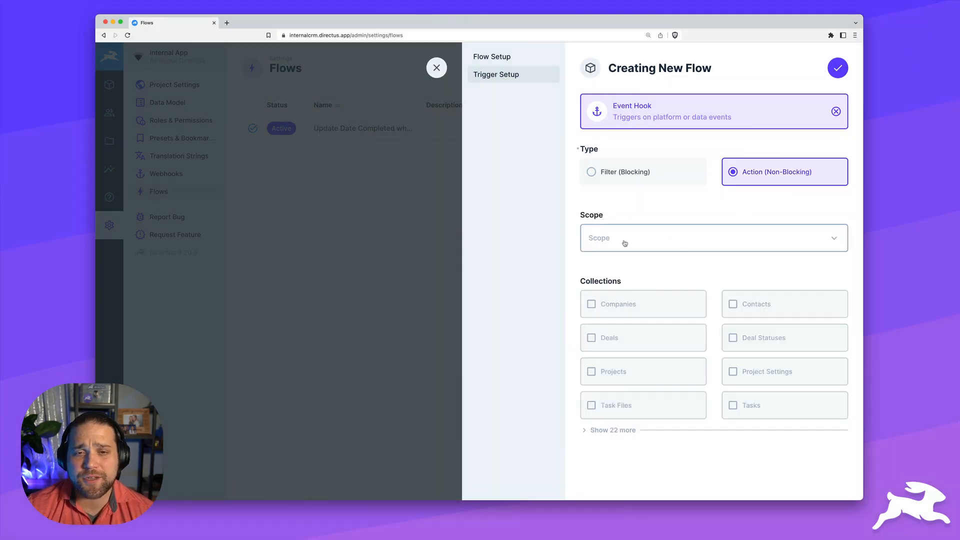
{"action": "left_click", "coordinate": [626, 242]}
{"action": "left_click", "coordinate": [619, 265]}
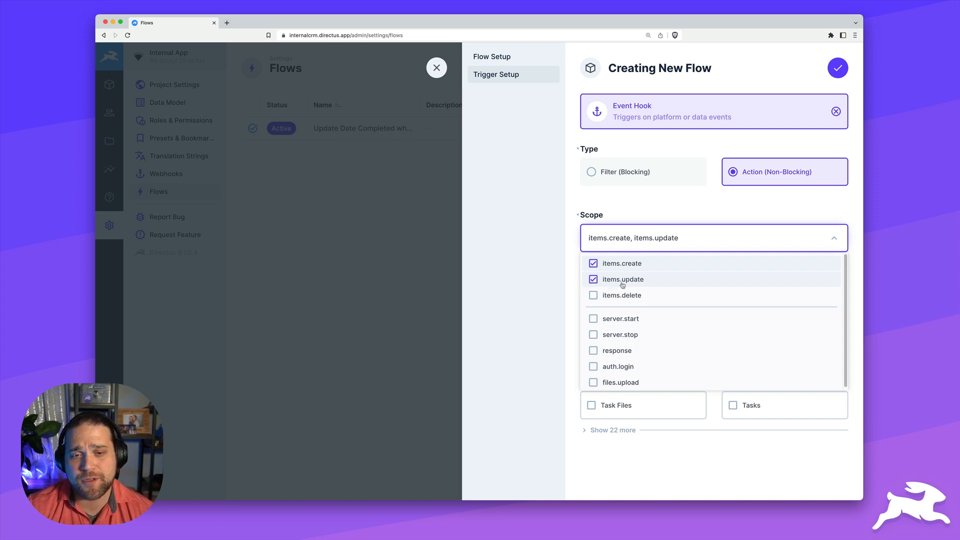
{"action": "left_click", "coordinate": [701, 196]}
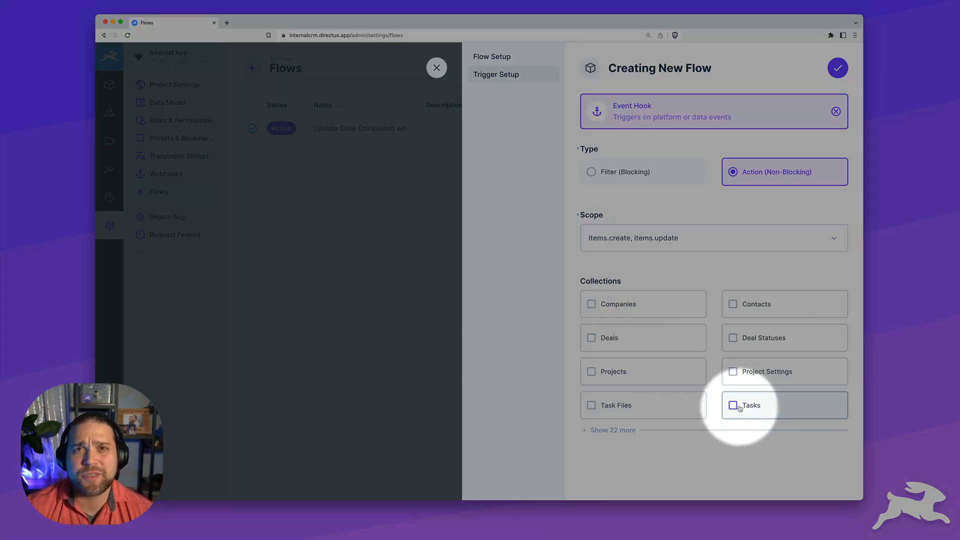
{"action": "left_click", "coordinate": [739, 407]}
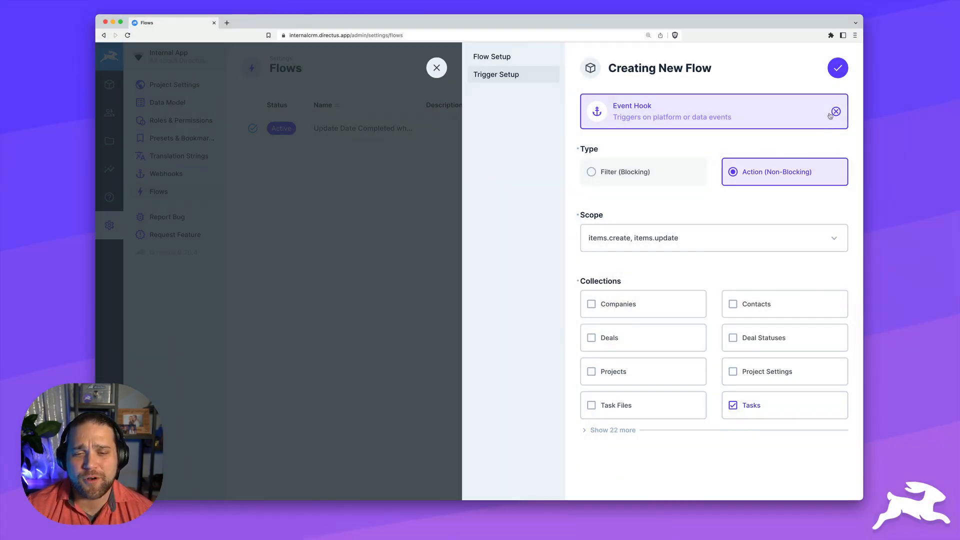
{"action": "left_click", "coordinate": [840, 72]}
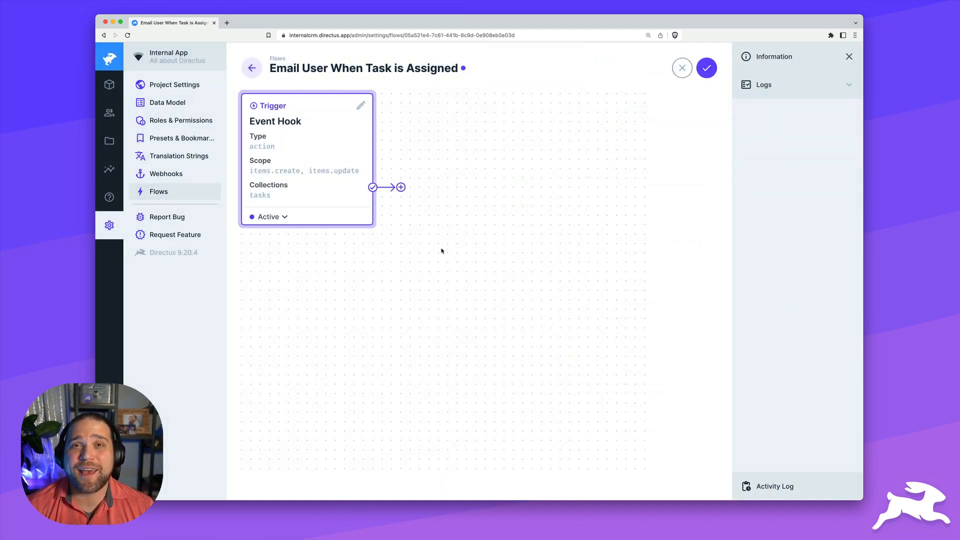
Save the flow, then reassign Website launch support to a different user and save it
{"action": "left_click", "coordinate": [711, 72]}
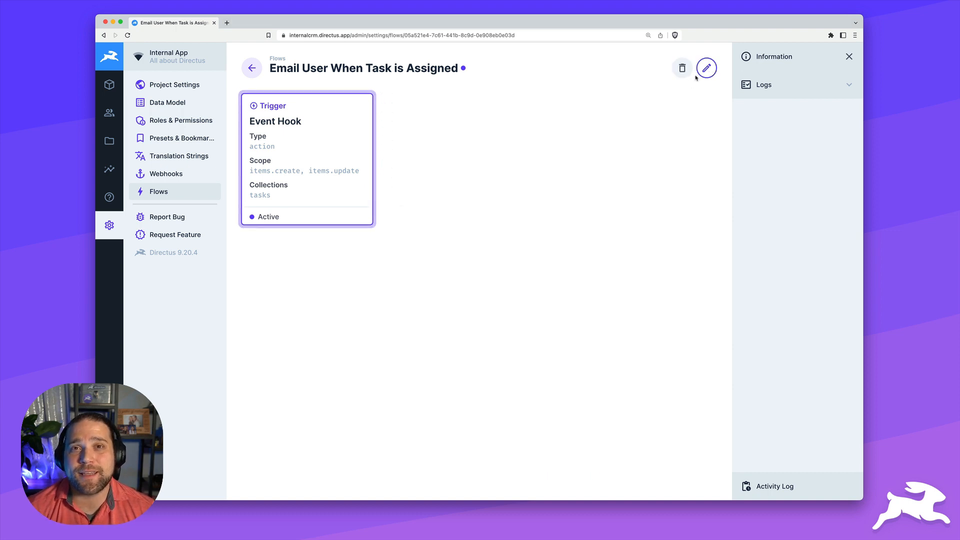
{"action": "left_click", "coordinate": [109, 84]}
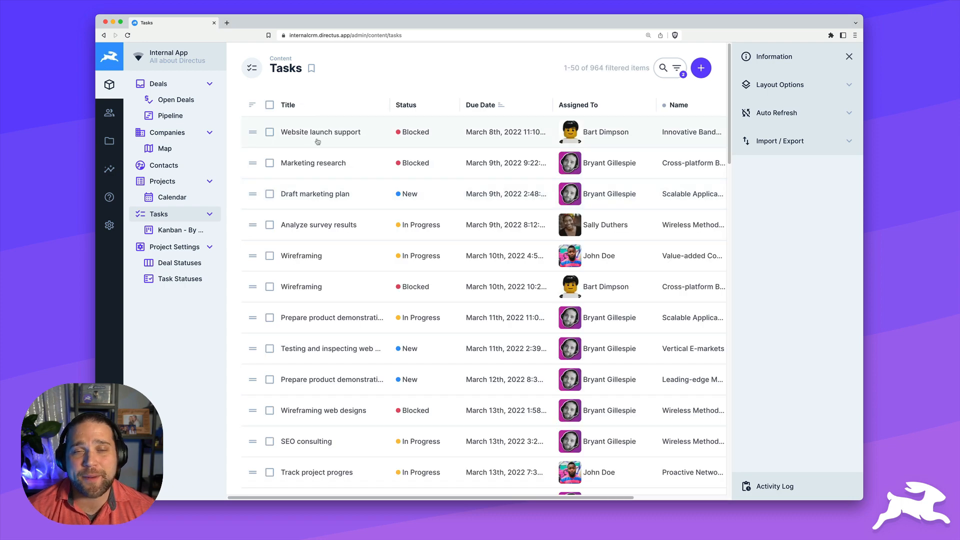
{"action": "left_click", "coordinate": [320, 133]}
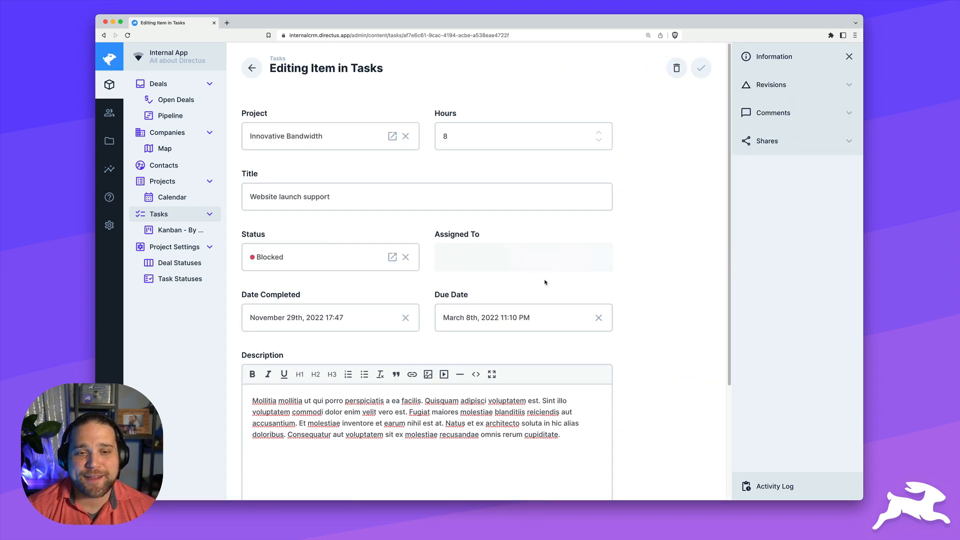
{"action": "left_click", "coordinate": [583, 268]}
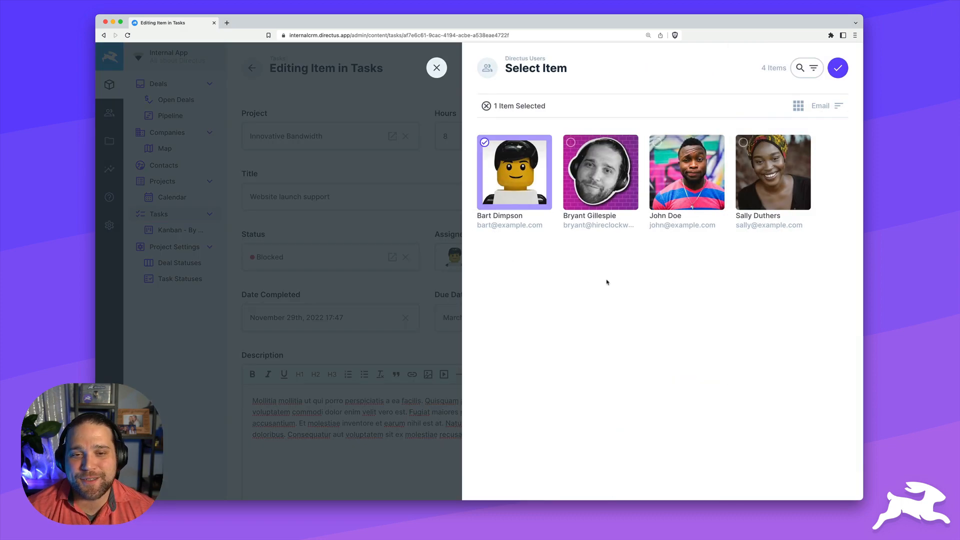
{"action": "left_click", "coordinate": [624, 172]}
{"action": "left_click", "coordinate": [835, 70]}
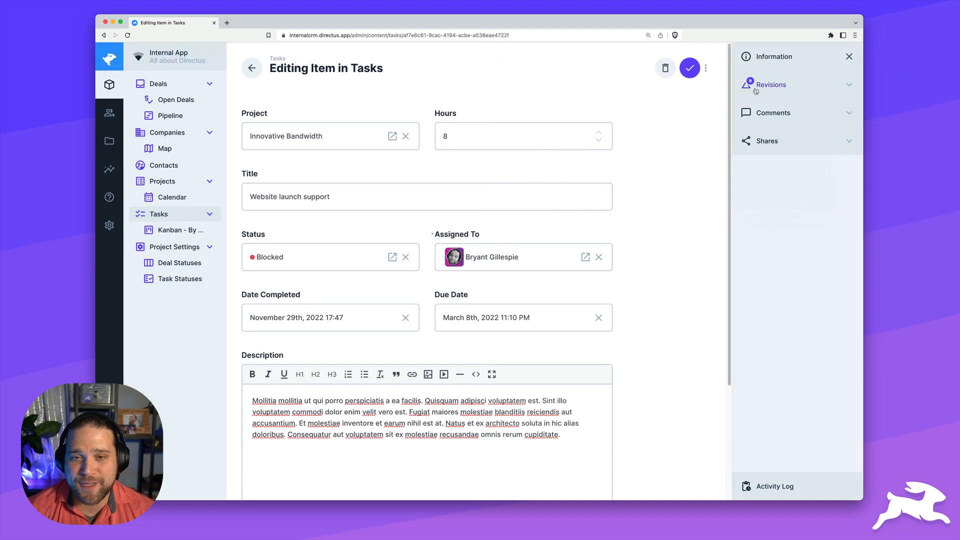
{"action": "left_click", "coordinate": [690, 68]}
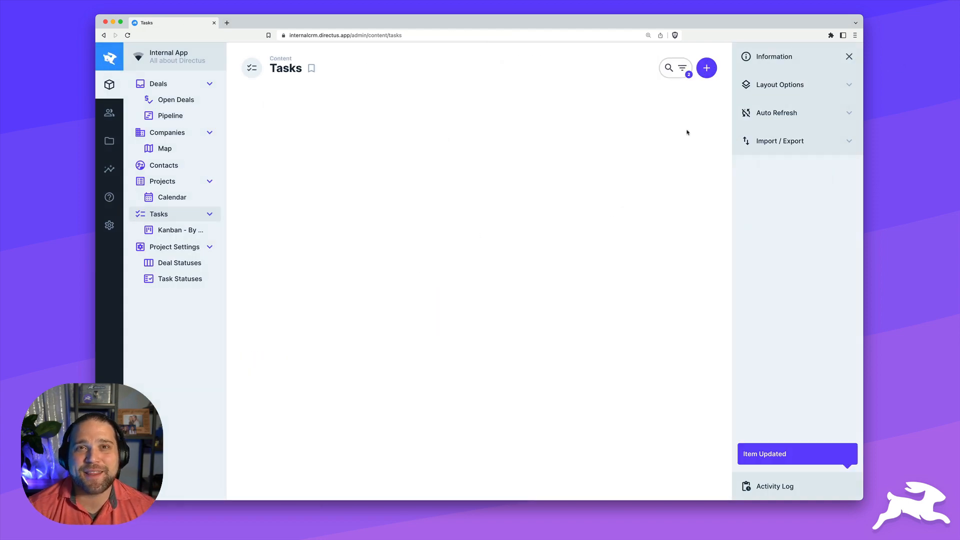
Open the Email User When Task is Assigned flow from Settings > Flows
{"action": "left_click", "coordinate": [109, 225]}
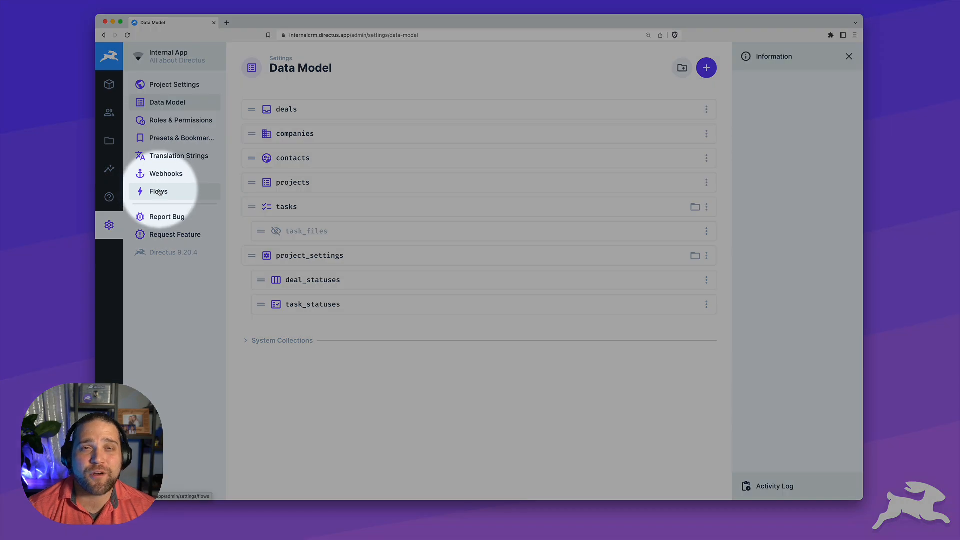
{"action": "left_click", "coordinate": [154, 193]}
{"action": "left_click", "coordinate": [315, 129]}
Inspect the 12:48:53 PM run's payload, highlighting the tasks.items.update assigned_to value
{"action": "left_click", "coordinate": [788, 87]}
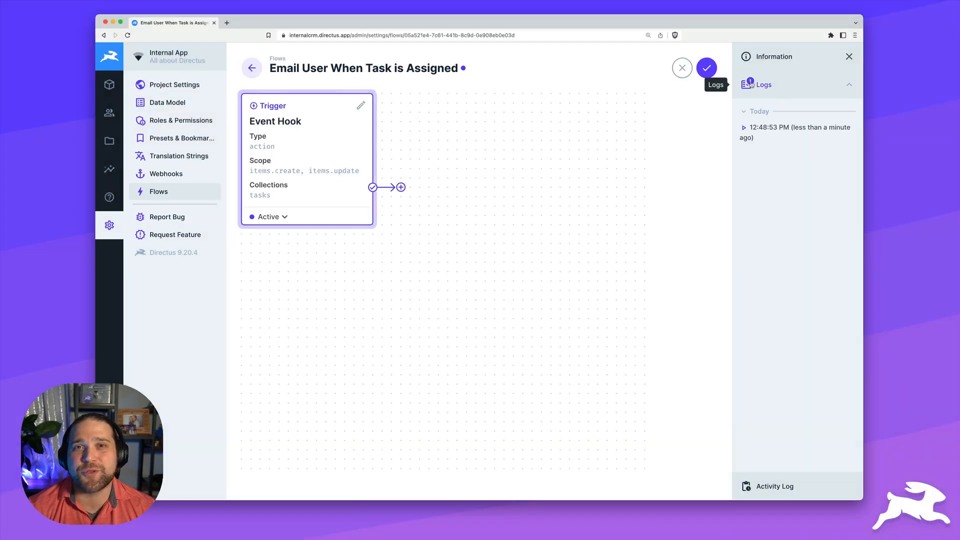
{"action": "left_click", "coordinate": [747, 131]}
{"action": "left_click", "coordinate": [497, 147]}
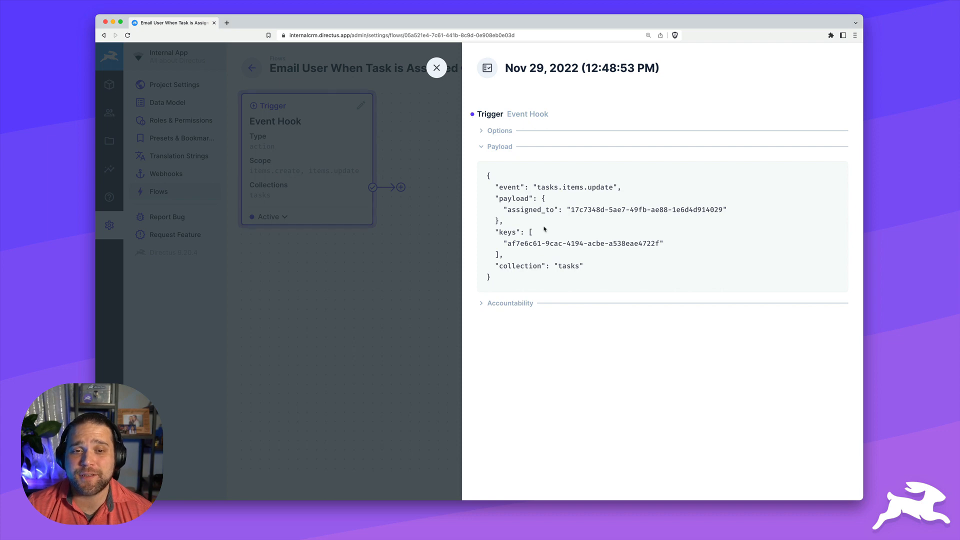
{"action": "left_click_drag", "start_coordinate": [495, 199], "coordinate": [722, 210]}
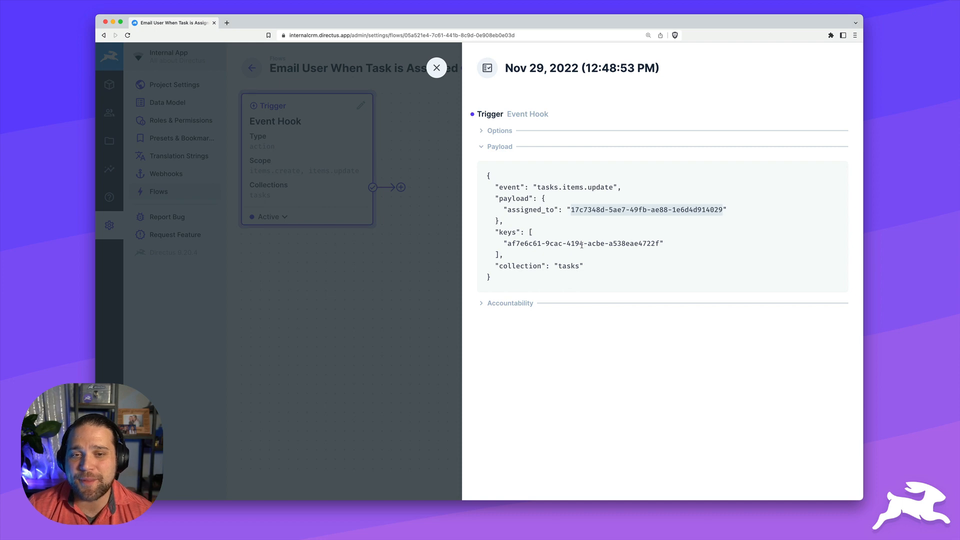
{"action": "left_click", "coordinate": [436, 67]}
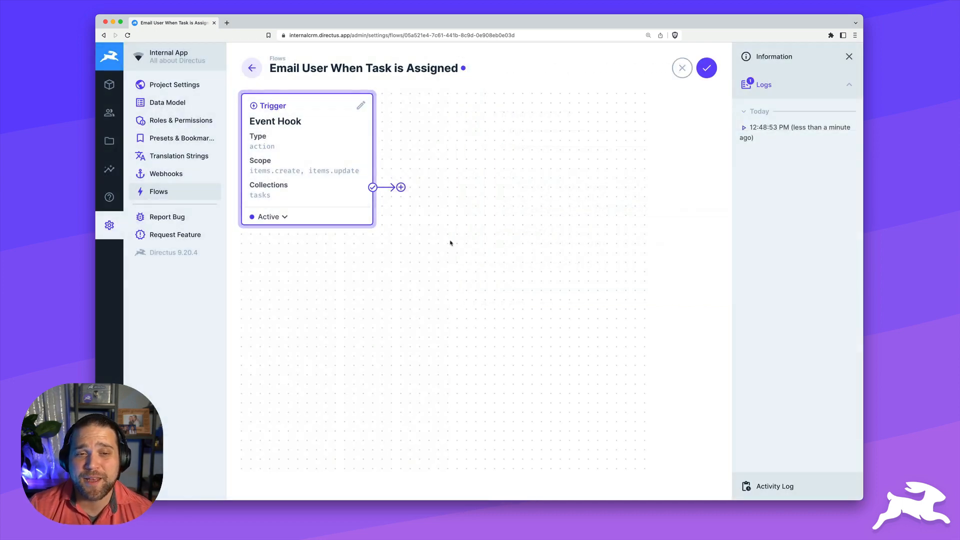
Add a Condition operation named 'Check for Assignment' after the trigger
{"action": "left_click", "coordinate": [400, 187]}
{"action": "type", "text": "Chec"}
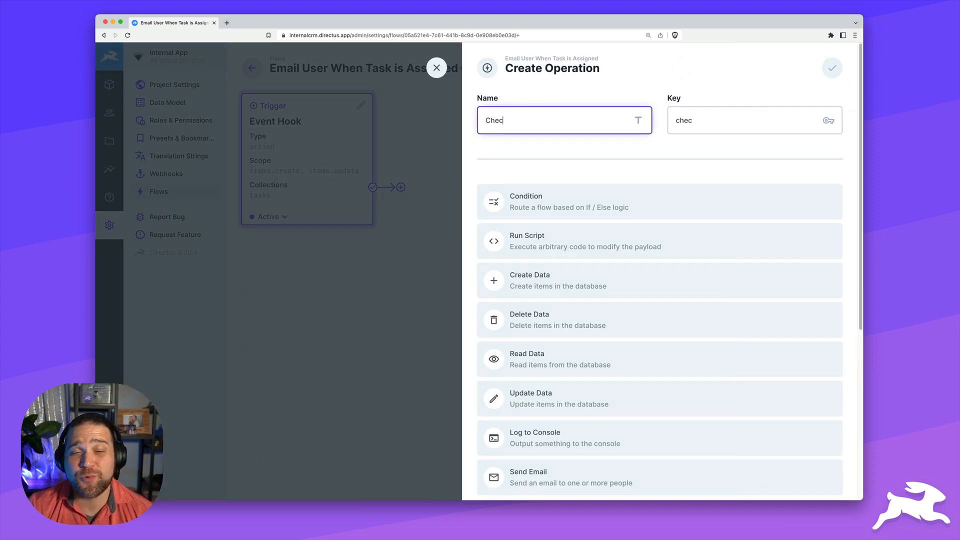
{"action": "type", "text": "k for Assignment"}
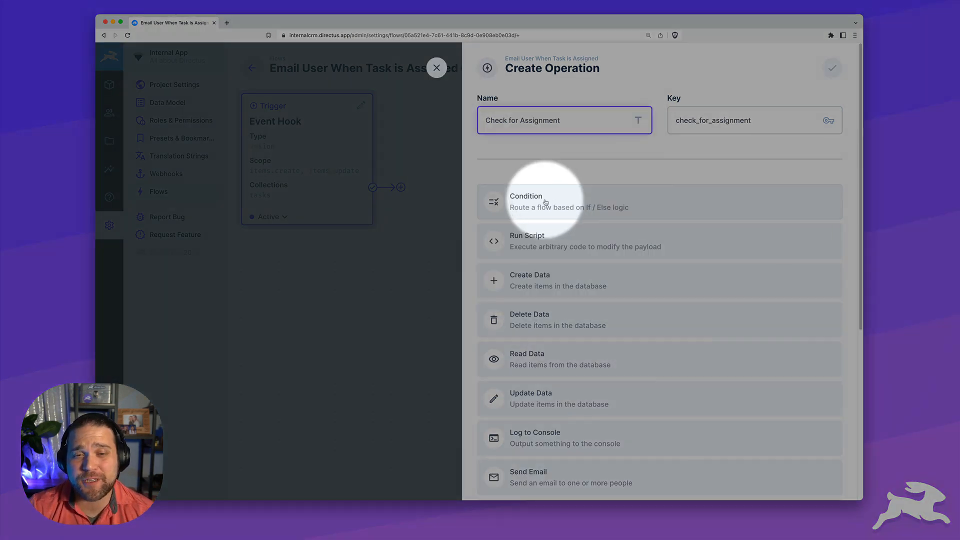
{"action": "left_click", "coordinate": [554, 203]}
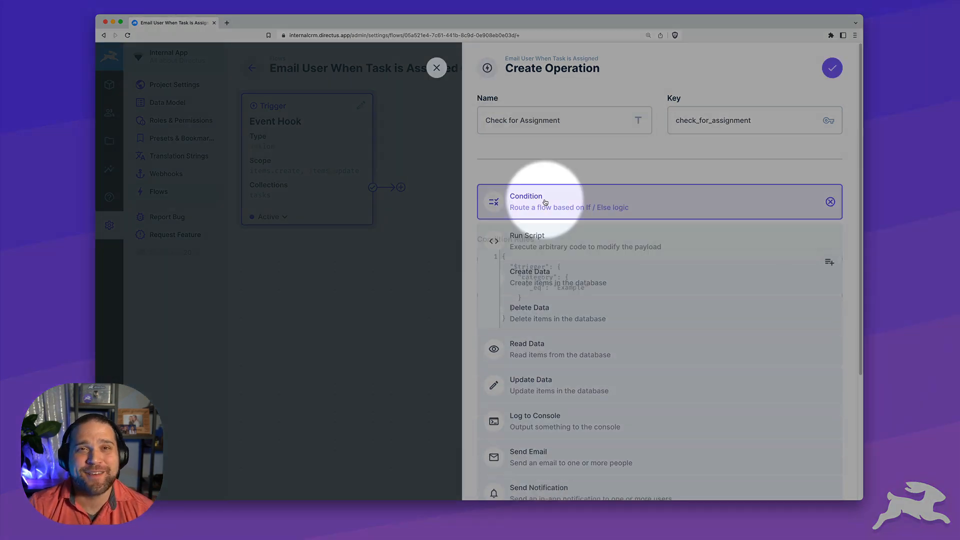
Rewrite the example condition rules to filter on $trigger.payload.assigned_to
{"action": "left_click", "coordinate": [835, 263]}
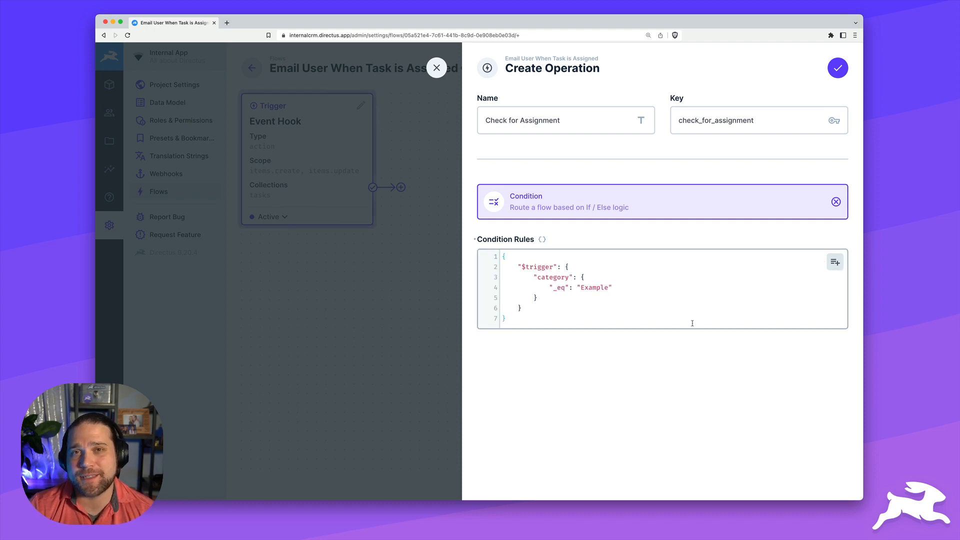
{"action": "double_click", "coordinate": [552, 276]}
{"action": "type", "text": "payload"}
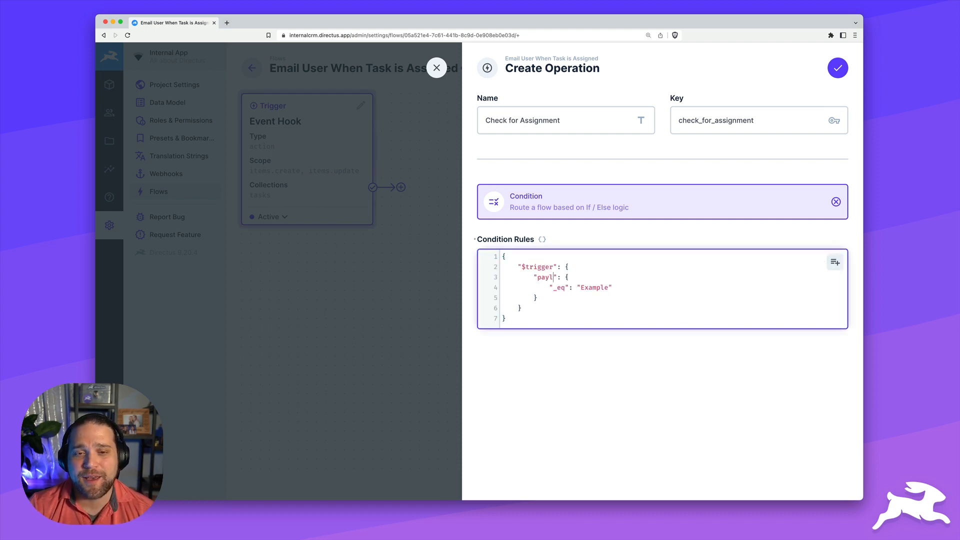
{"action": "left_click_drag", "start_coordinate": [583, 277], "coordinate": [534, 297]}
{"action": "key", "text": "BackSpace"}
{"action": "key", "text": "Return"}
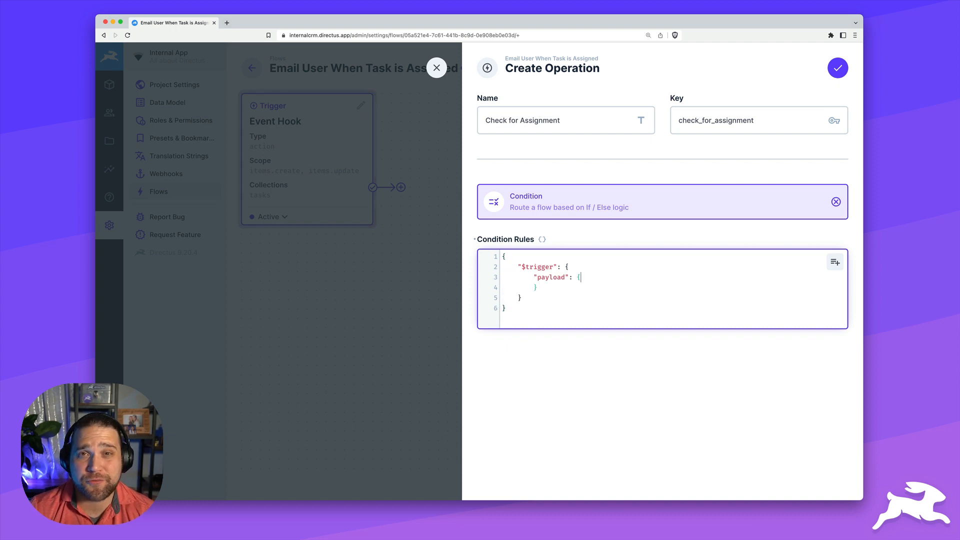
{"action": "type", "text": "\"assigned_to\": {}"}
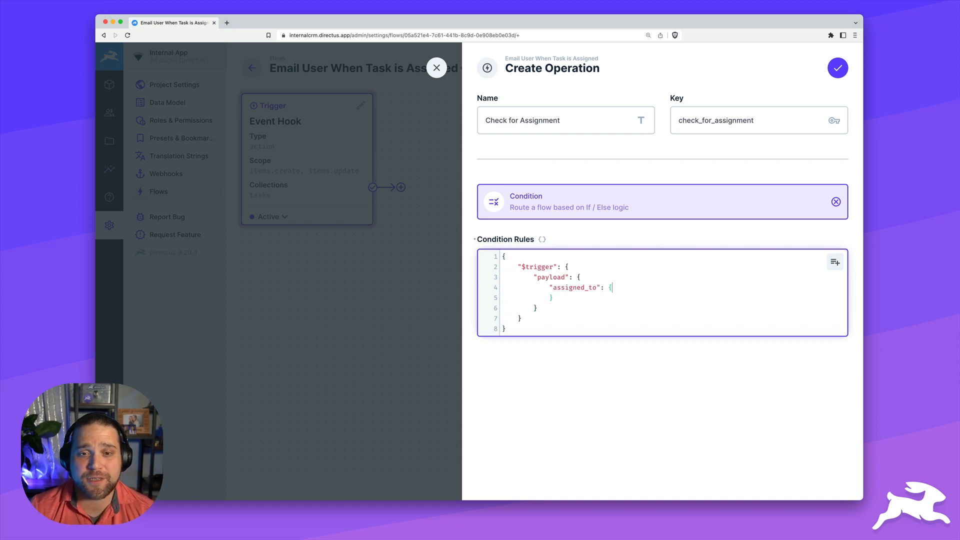
{"action": "key", "text": "Left"}
{"action": "key", "text": "Return"}
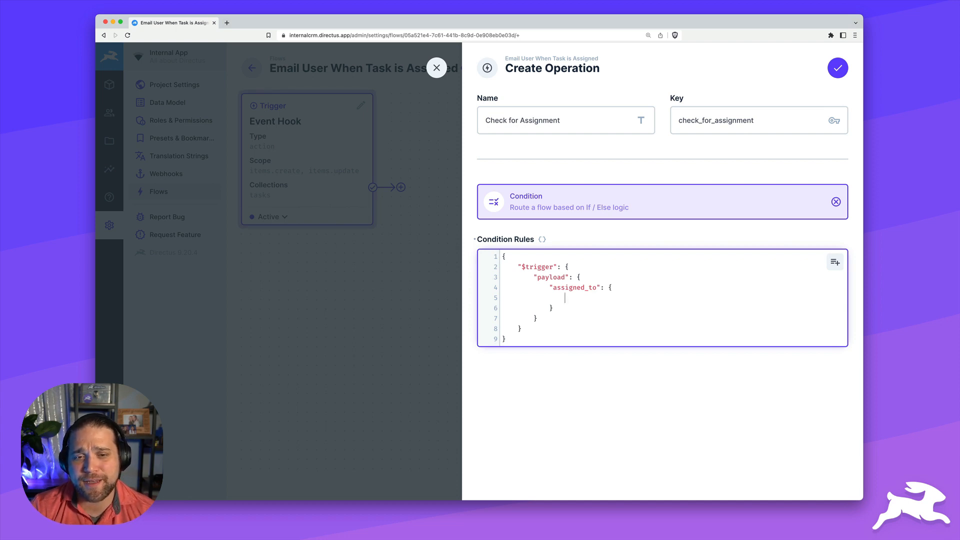
{"action": "key", "text": "super+t"}
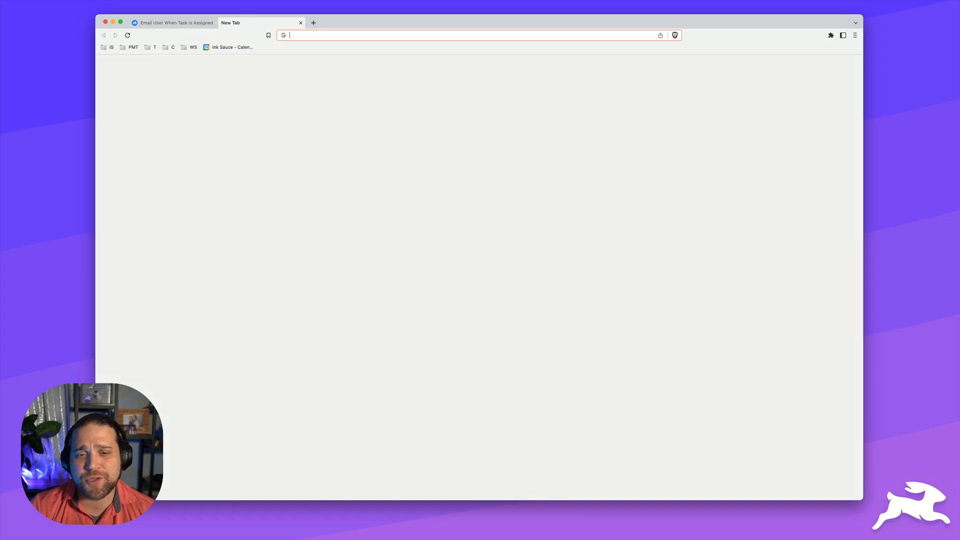
Find the _nnull operator on the docs.directus.io Filter Rules page and copy it
{"action": "type", "text": "docs.directus.io"}
{"action": "key", "text": "Return"}
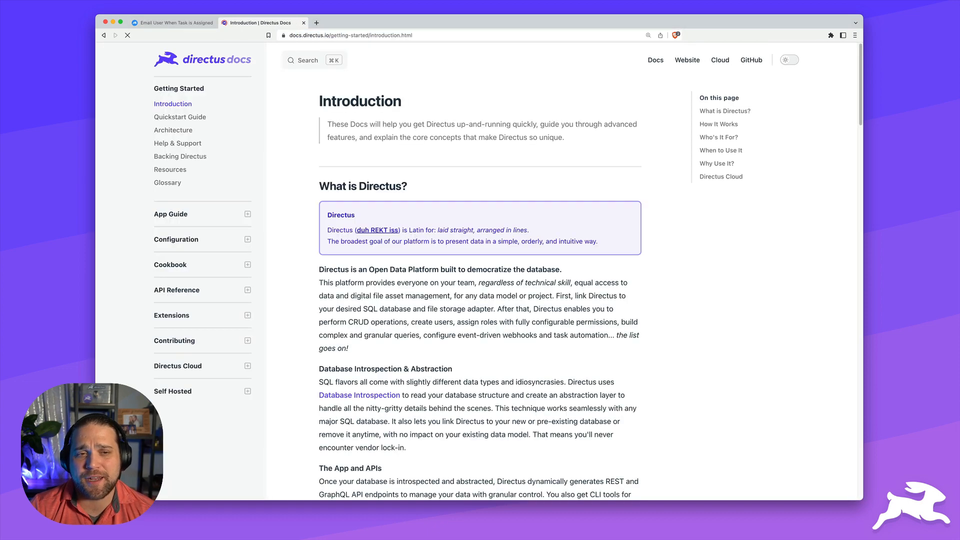
{"action": "key", "text": "super+k"}
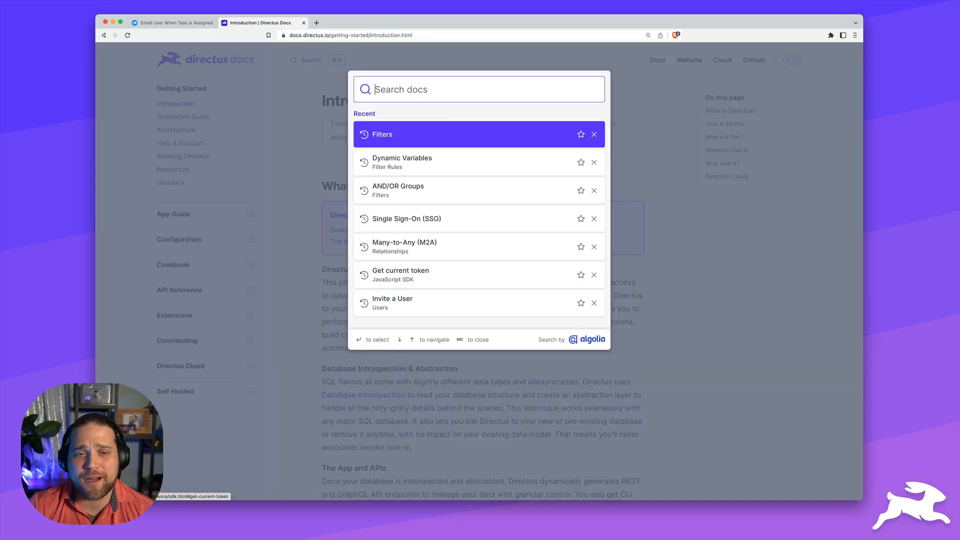
{"action": "type", "text": "filter"}
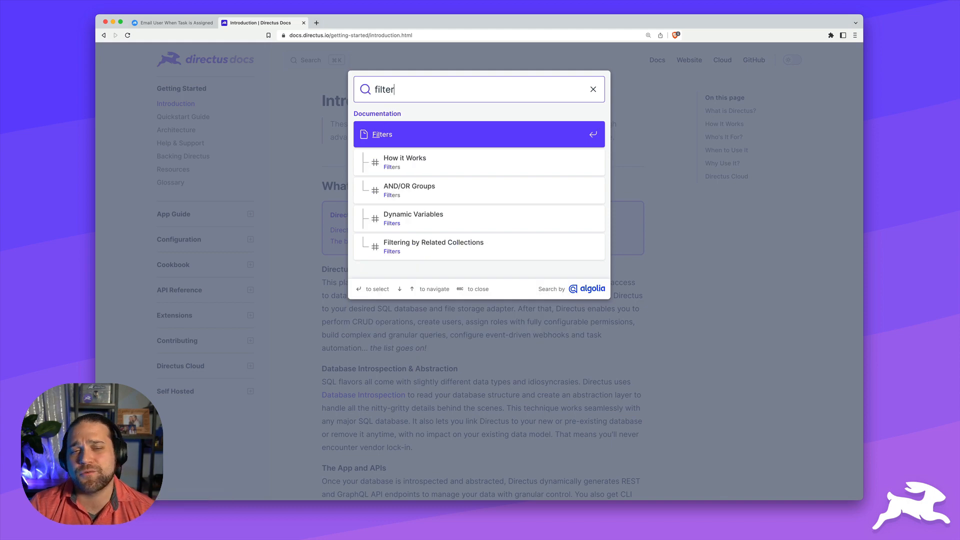
{"action": "type", "text": " rul"}
{"action": "key", "text": "Return"}
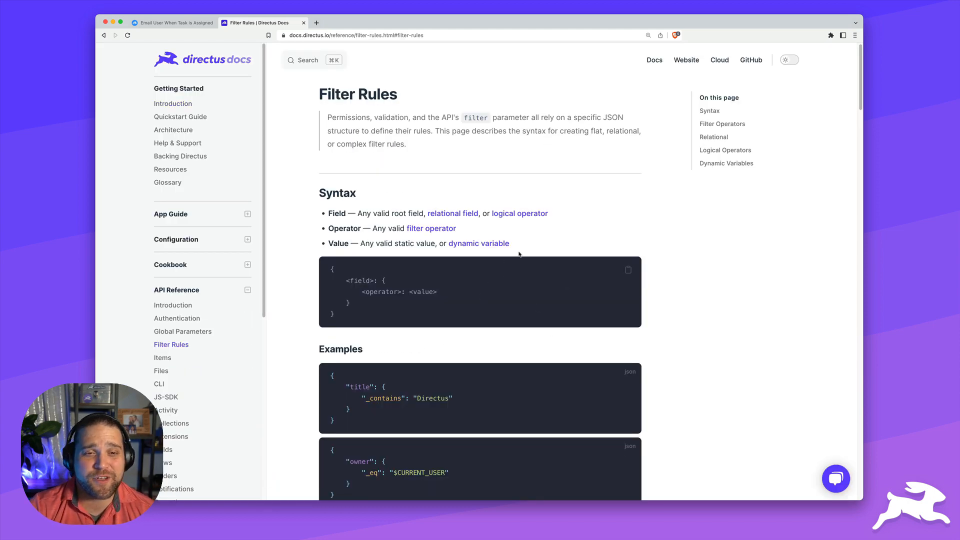
{"action": "scroll", "coordinate": [501, 255], "scroll_direction": "down", "scroll_amount": 7}
{"action": "scroll", "coordinate": [501, 256], "scroll_direction": "down", "scroll_amount": 3}
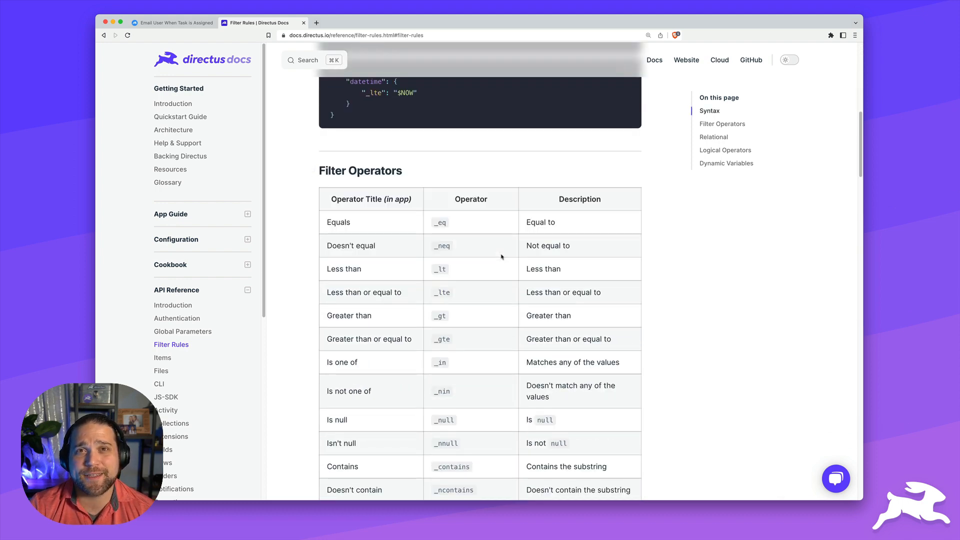
{"action": "scroll", "coordinate": [491, 286], "scroll_direction": "down", "scroll_amount": 2}
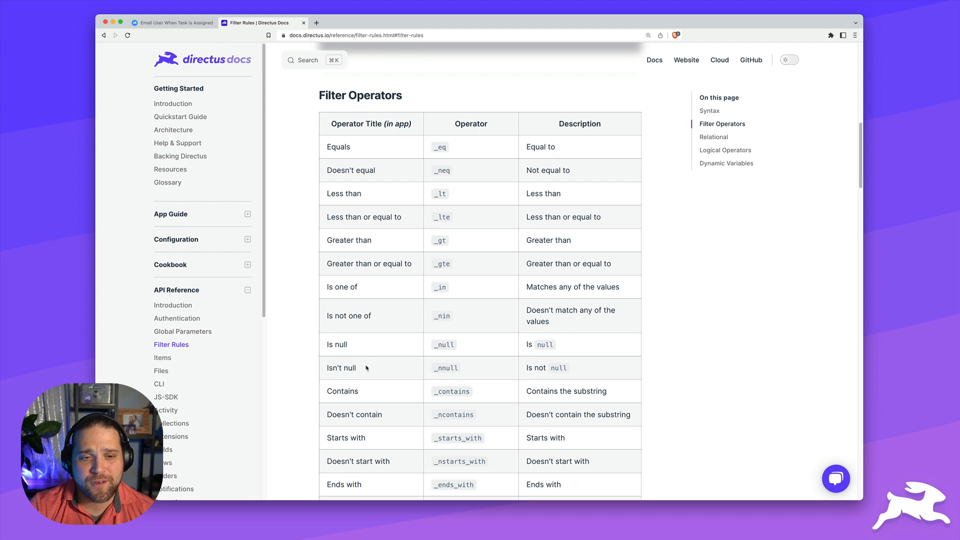
{"action": "left_click_drag", "start_coordinate": [326, 368], "coordinate": [460, 367]}
{"action": "key", "text": "super+c"}
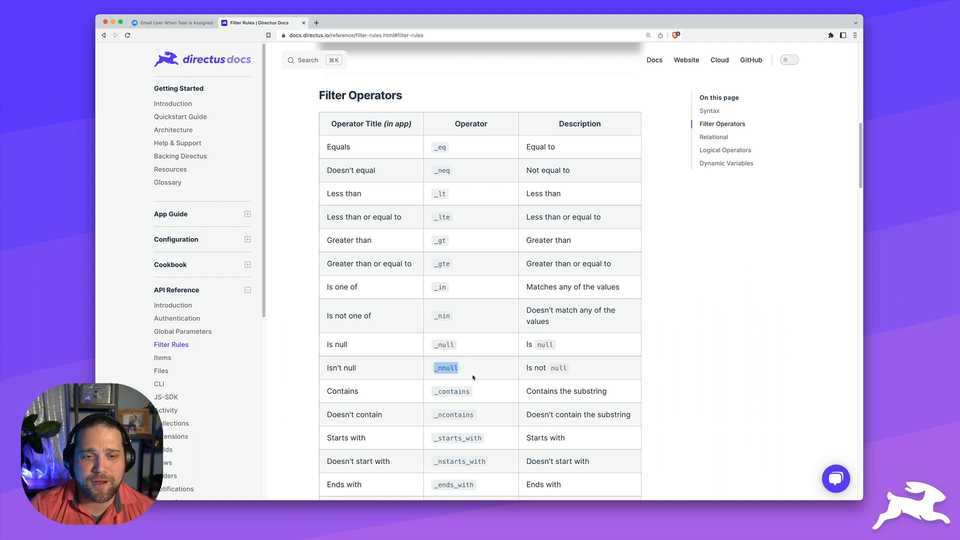
{"action": "left_click", "coordinate": [173, 22]}
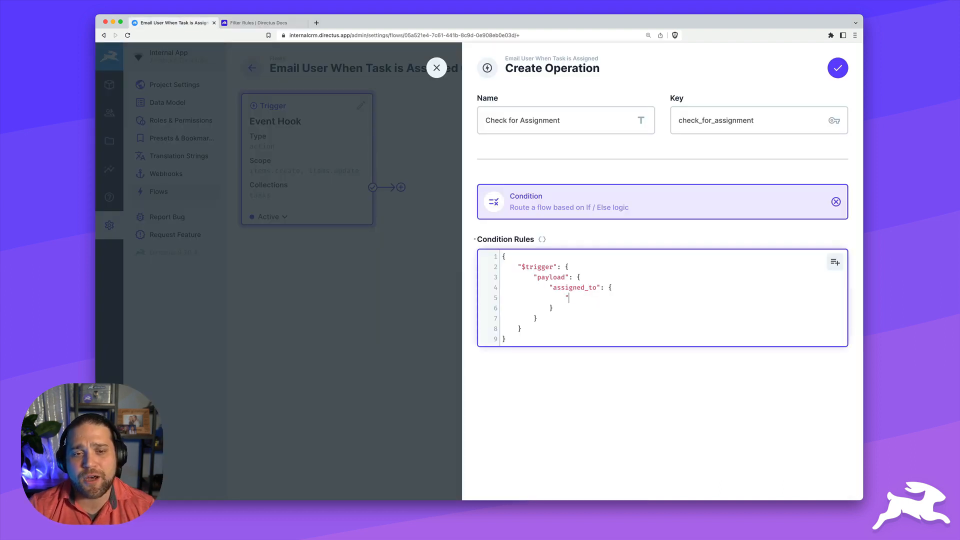
Complete the rule as assigned_to "_nnull": true and save the Check for Assignment condition
{"action": "key", "text": "super+v"}
{"action": "type", "text": "\":"}
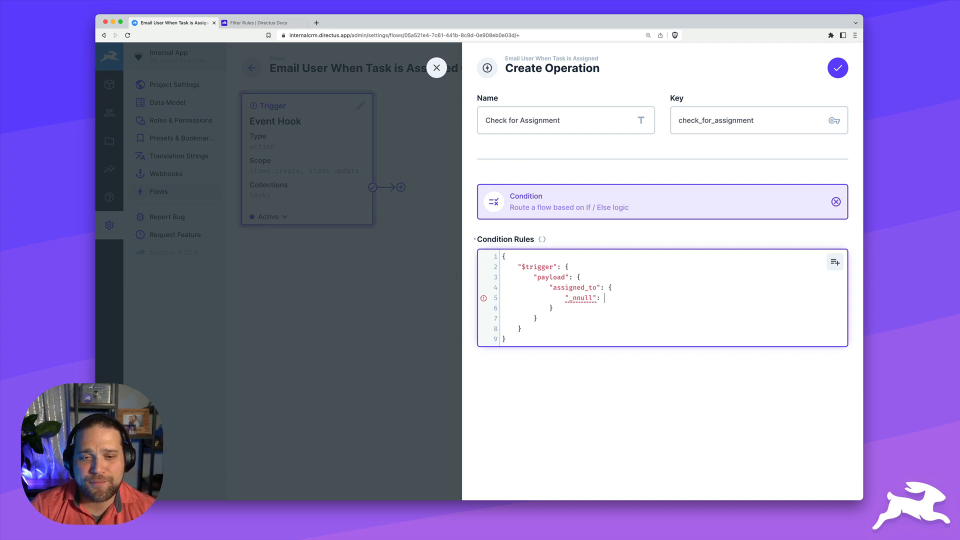
{"action": "type", "text": " tr"}
{"action": "key", "text": "BackSpace"}
{"action": "key", "text": "BackSpace"}
{"action": "type", "text": "tru"}
{"action": "key", "text": "BackSpace"}
{"action": "key", "text": "BackSpace"}
{"action": "type", "text": "u"}
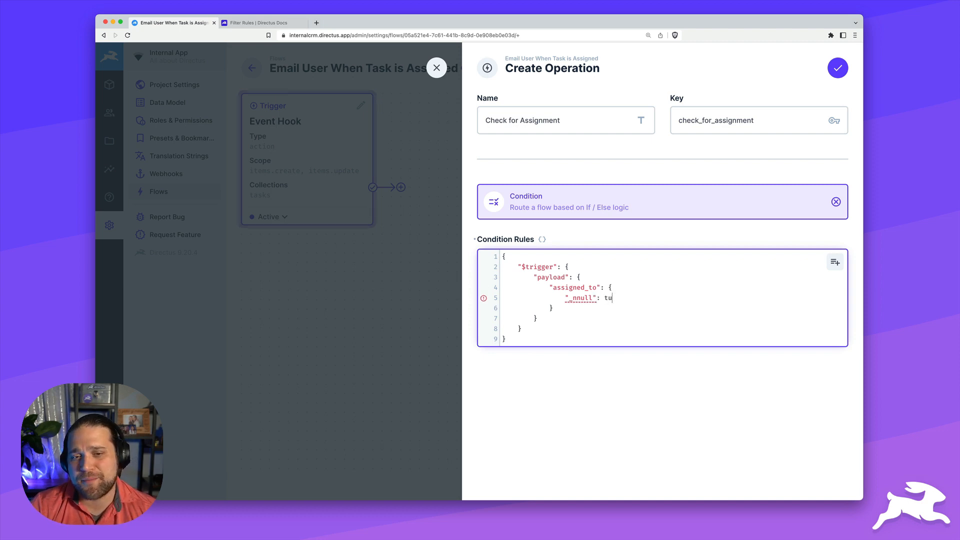
{"action": "key", "text": "BackSpace"}
{"action": "type", "text": "rue"}
{"action": "left_click", "coordinate": [645, 374]}
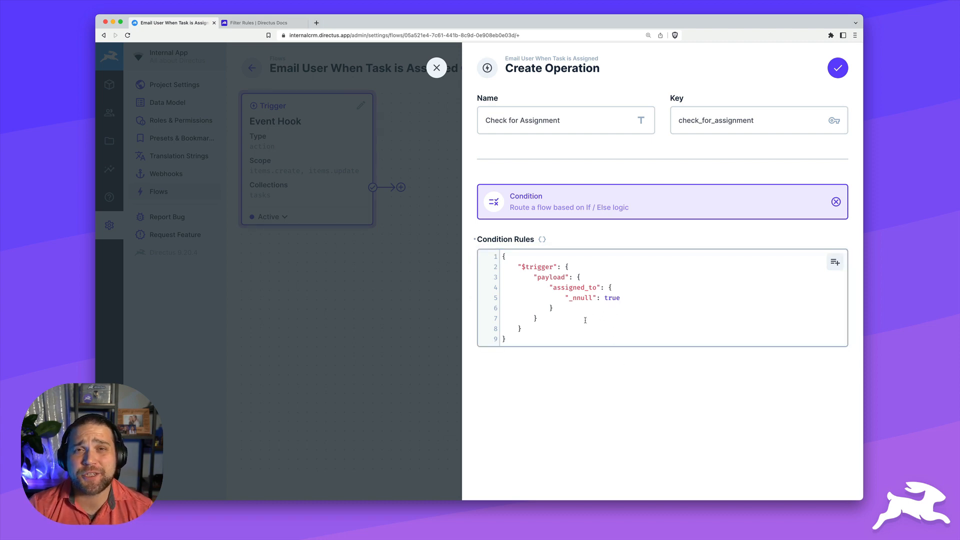
{"action": "left_click", "coordinate": [837, 70]}
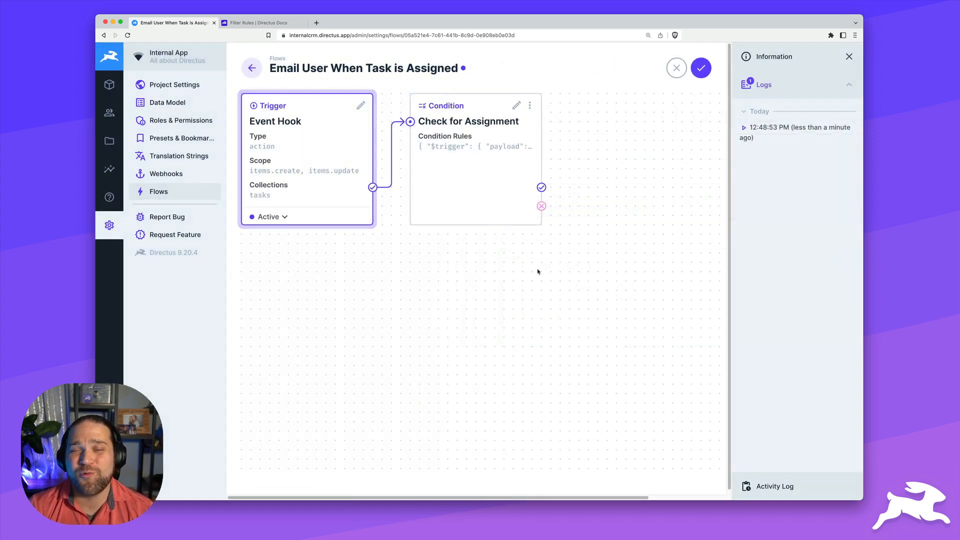
Add a Read Data operation named Get User on the condition's success path
{"action": "scroll", "coordinate": [520, 338], "scroll_direction": "right", "scroll_amount": 5}
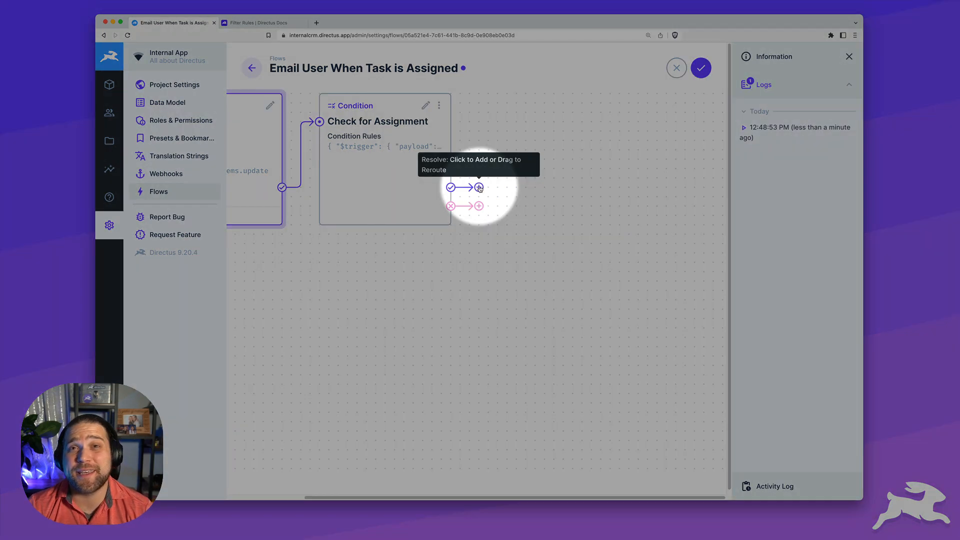
{"action": "left_click", "coordinate": [479, 188]}
{"action": "type", "text": "Get "}
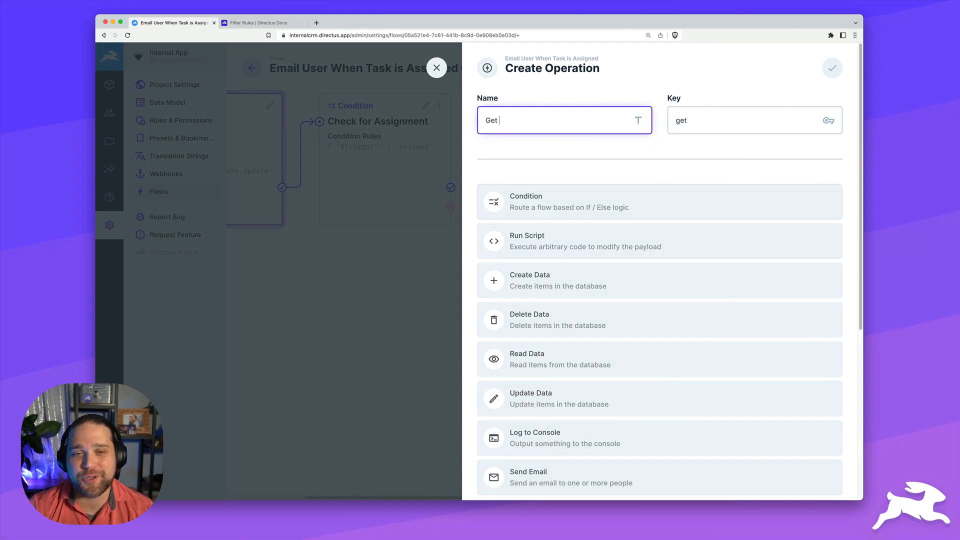
{"action": "type", "text": "User"}
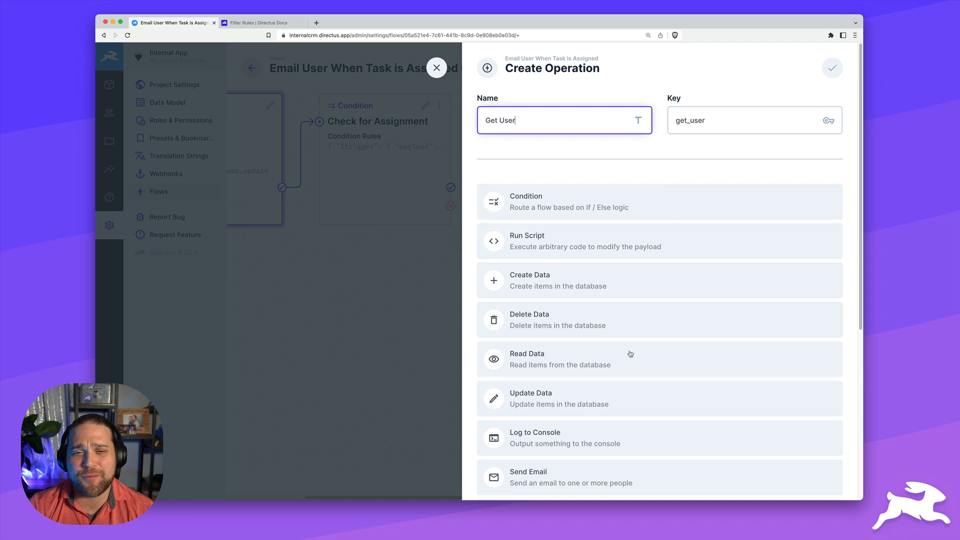
{"action": "scroll", "coordinate": [577, 403], "scroll_direction": "down", "scroll_amount": 3}
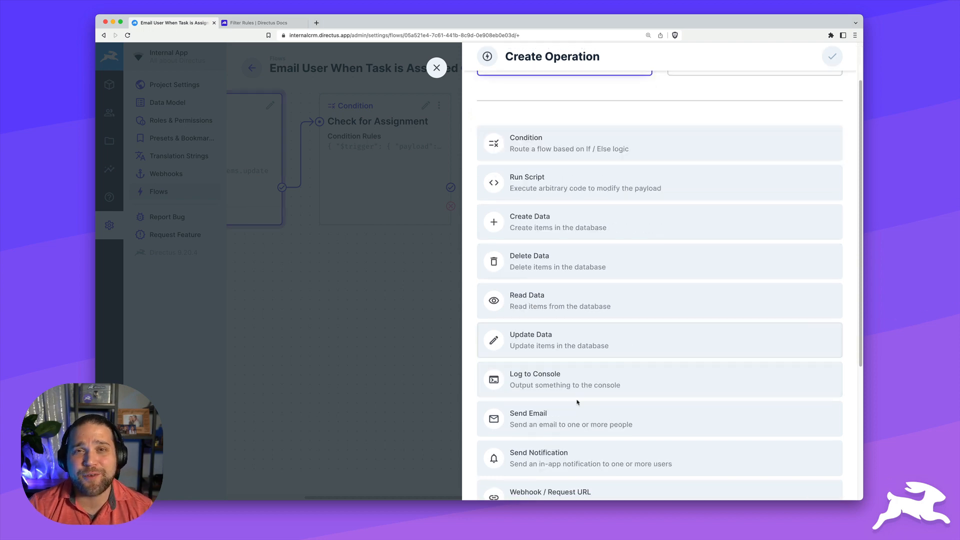
{"action": "left_click", "coordinate": [530, 292]}
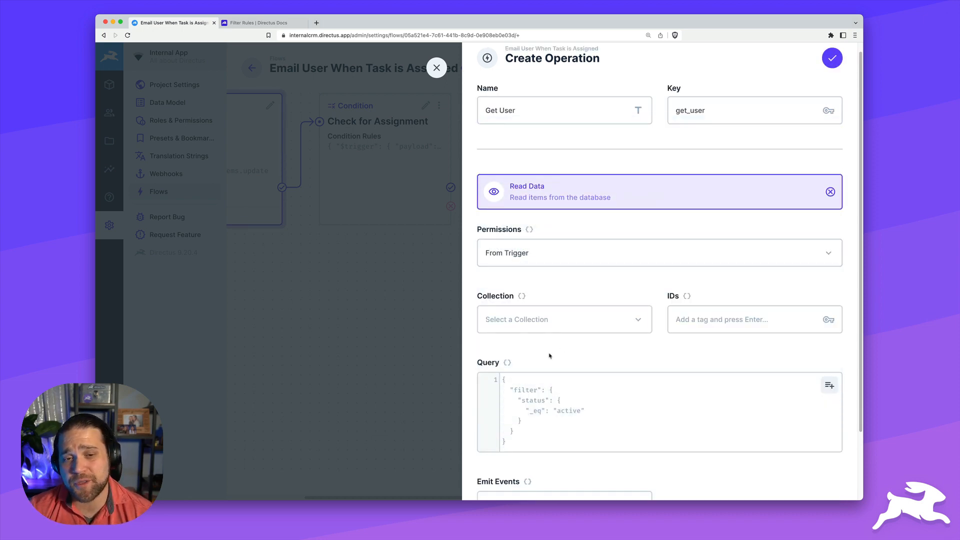
Open the Get User Collection dropdown and its raw-value options
{"action": "left_click", "coordinate": [508, 324]}
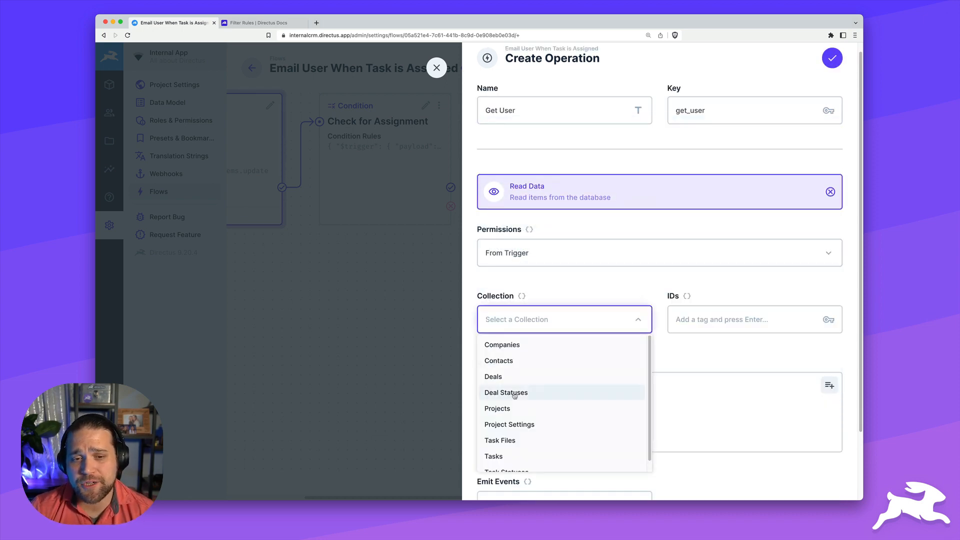
{"action": "scroll", "coordinate": [510, 395], "scroll_direction": "down", "scroll_amount": 1}
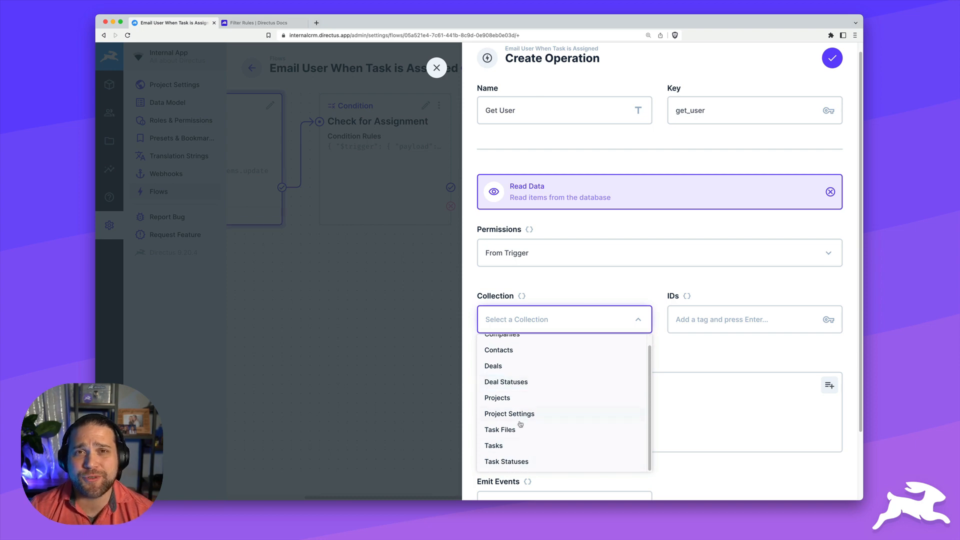
{"action": "left_click", "coordinate": [633, 286]}
{"action": "left_click", "coordinate": [563, 319]}
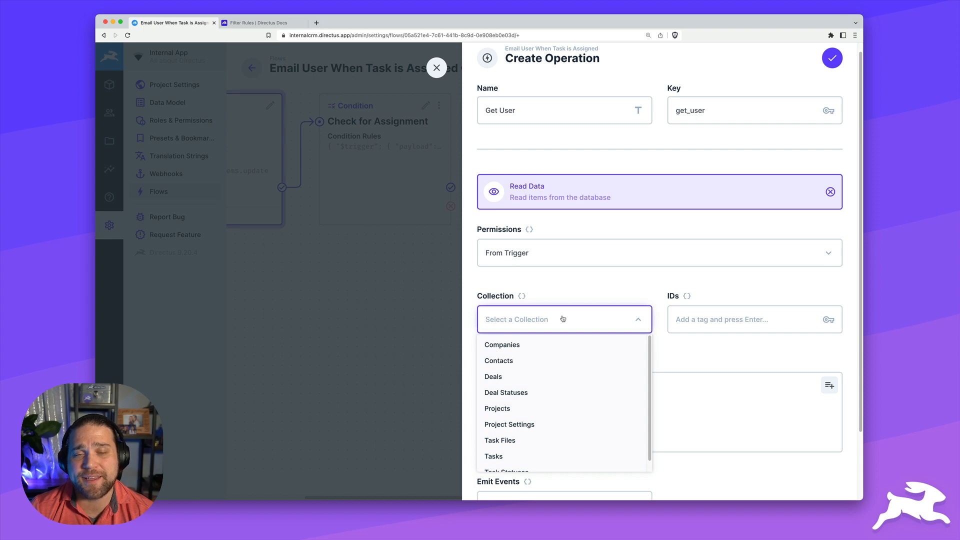
{"action": "left_click", "coordinate": [533, 298]}
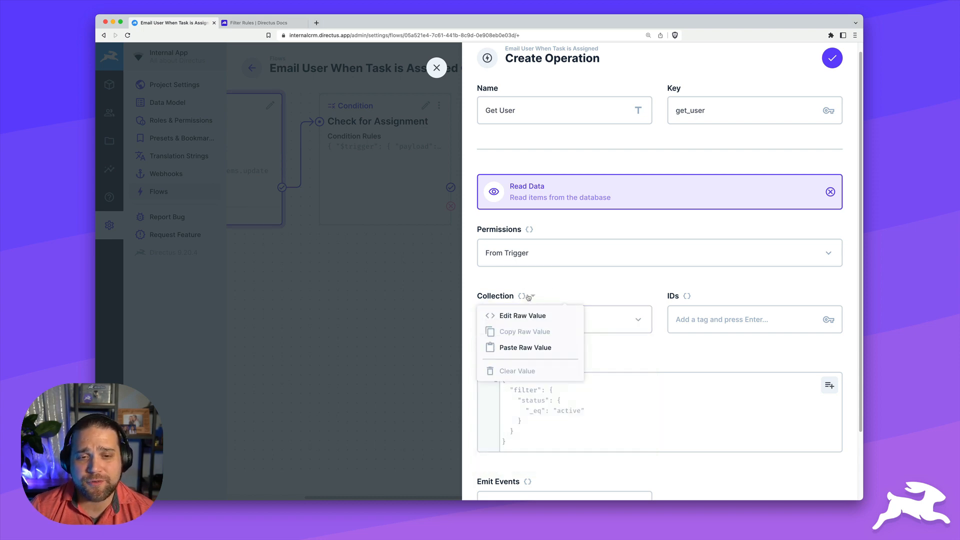
Enter directus_users as the raw collection for Get User
{"action": "left_click", "coordinate": [519, 322]}
{"action": "left_click", "coordinate": [493, 259]}
{"action": "type", "text": "direct"}
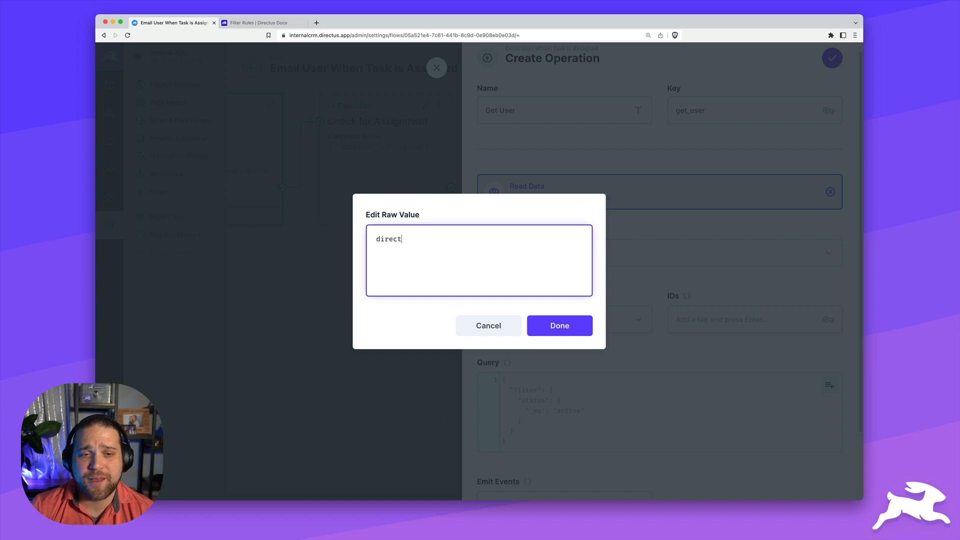
{"action": "type", "text": "us_users"}
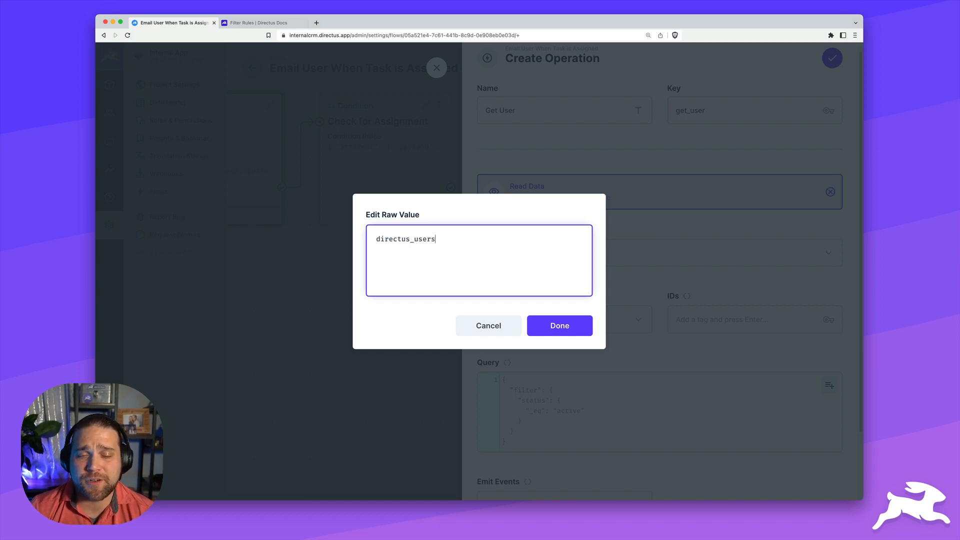
{"action": "left_click", "coordinate": [570, 326]}
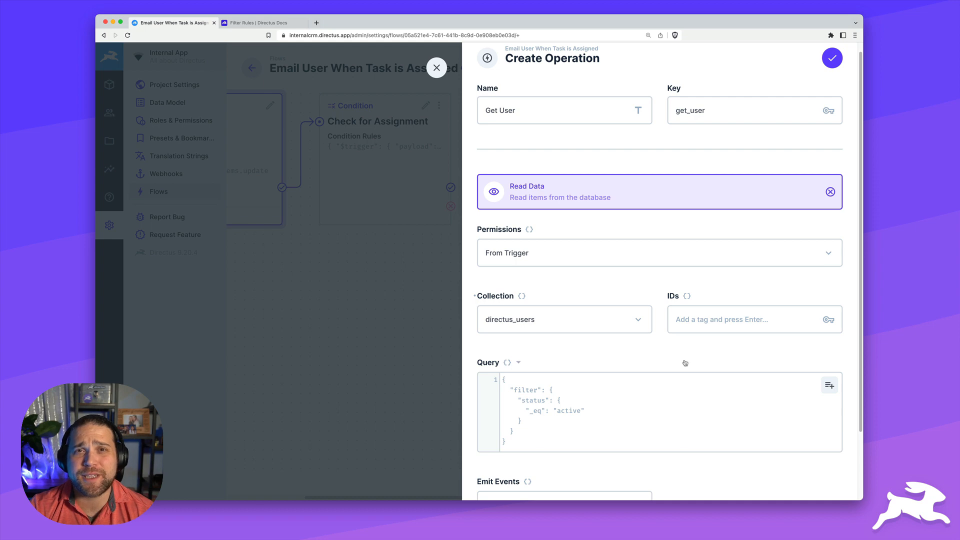
Set the IDs to {{$trigger.payload.assigned_to}} and save the Get User operation
{"action": "left_click", "coordinate": [688, 295]}
{"action": "left_click", "coordinate": [736, 324]}
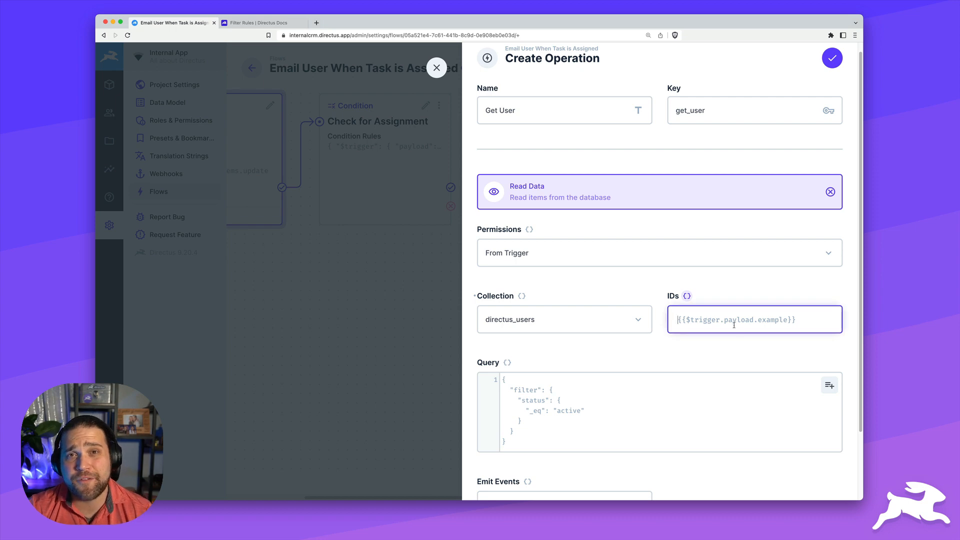
{"action": "type", "text": "{{$"}
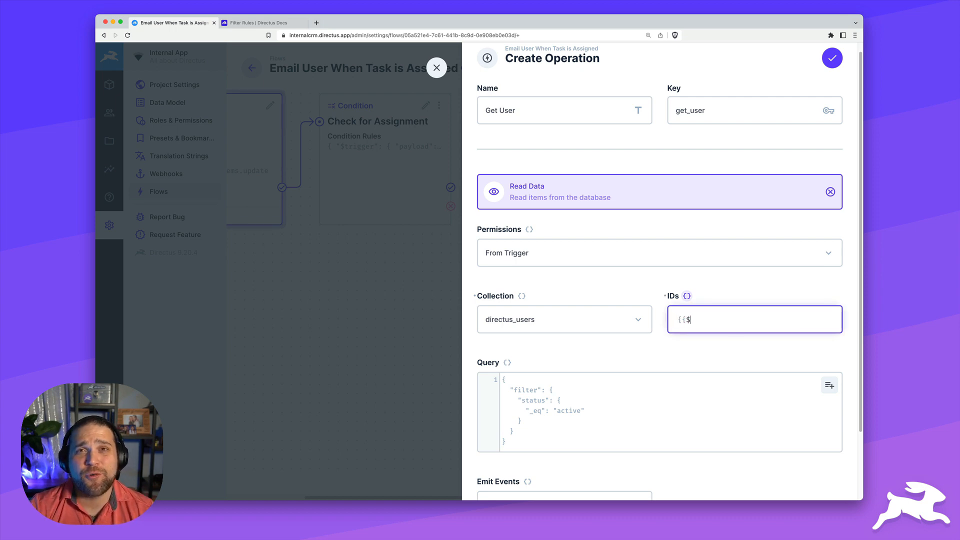
{"action": "type", "text": "trigger."}
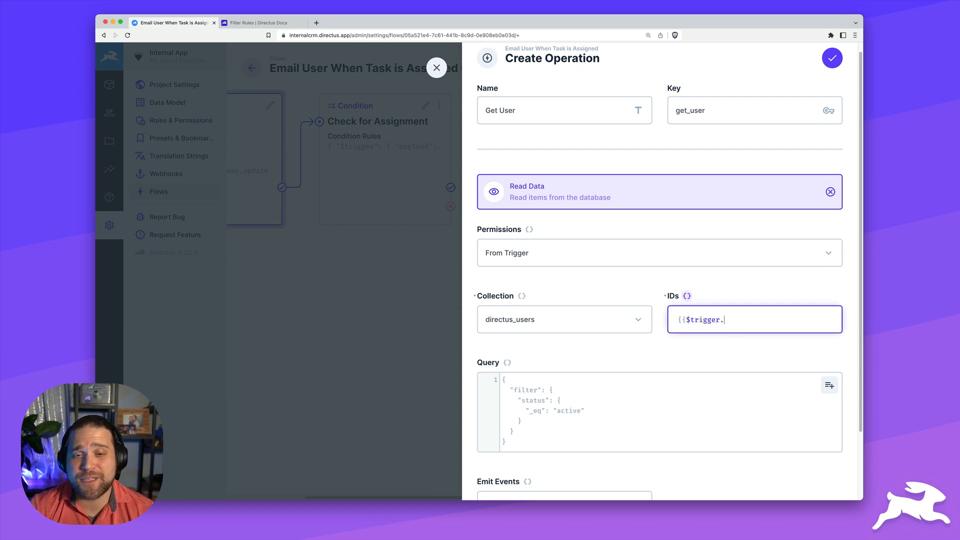
{"action": "type", "text": "payload.a"}
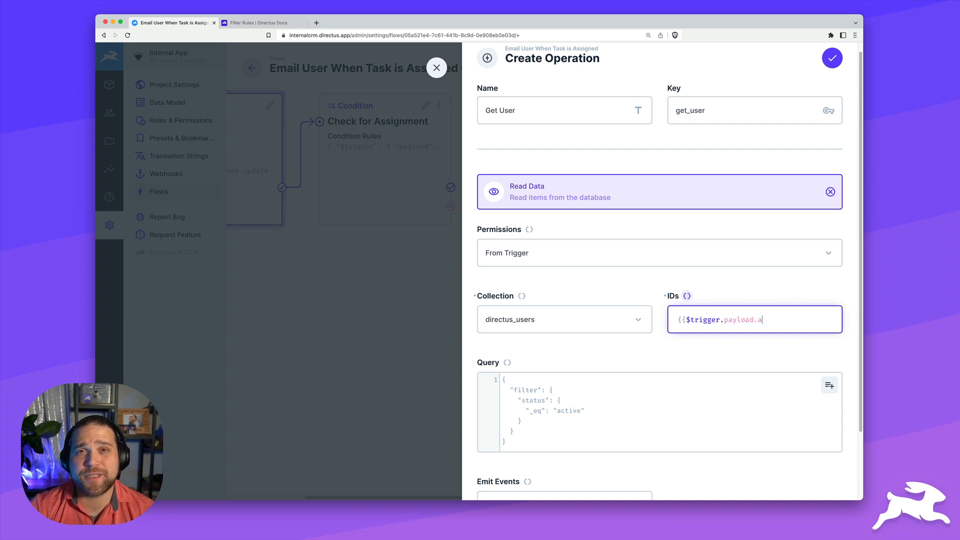
{"action": "type", "text": "ssigned"}
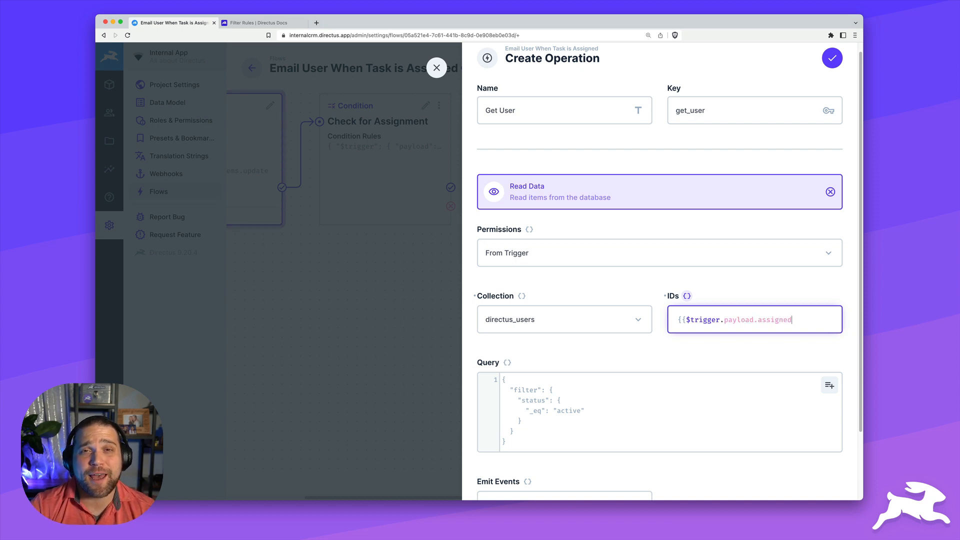
{"action": "type", "text": "_to}}"}
{"action": "scroll", "coordinate": [685, 355], "scroll_direction": "down", "scroll_amount": 3}
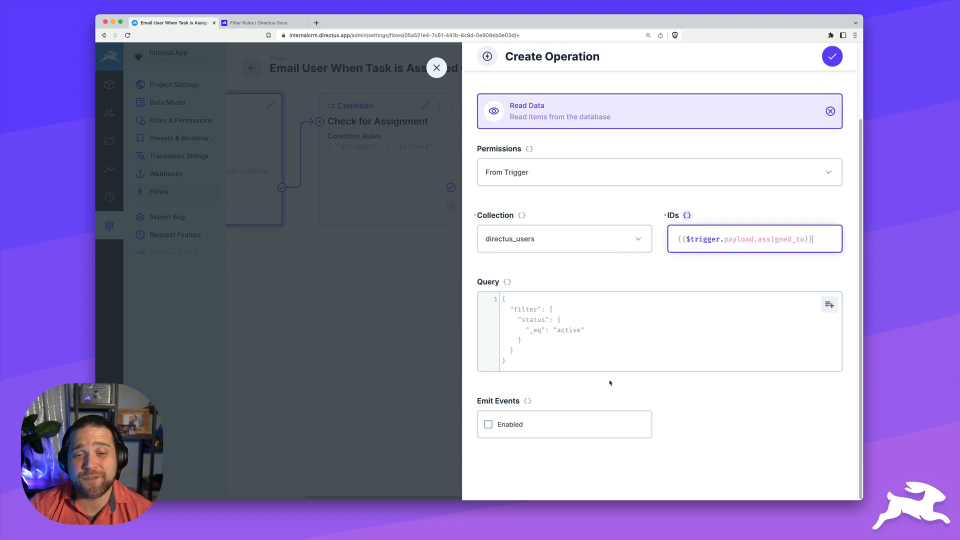
{"action": "scroll", "coordinate": [688, 286], "scroll_direction": "up", "scroll_amount": 3}
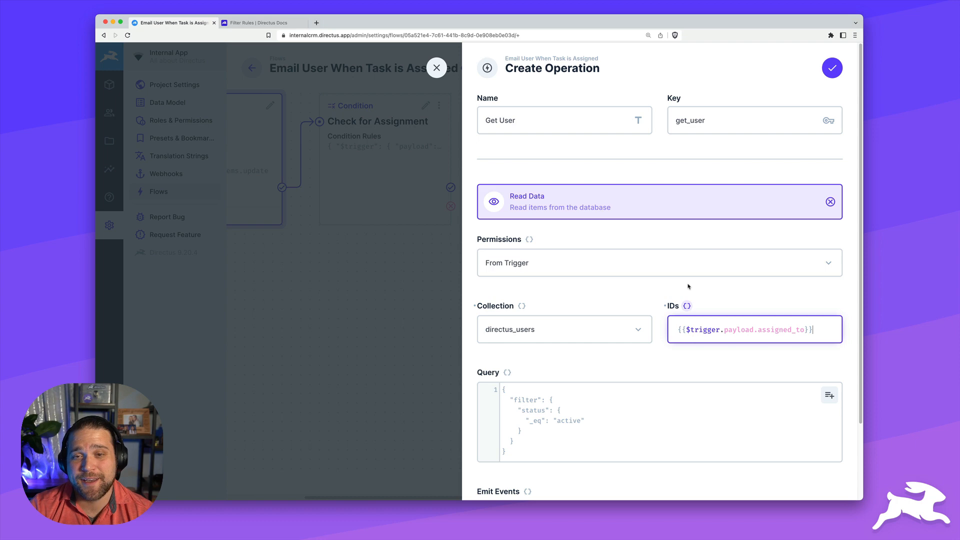
{"action": "left_click", "coordinate": [832, 67]}
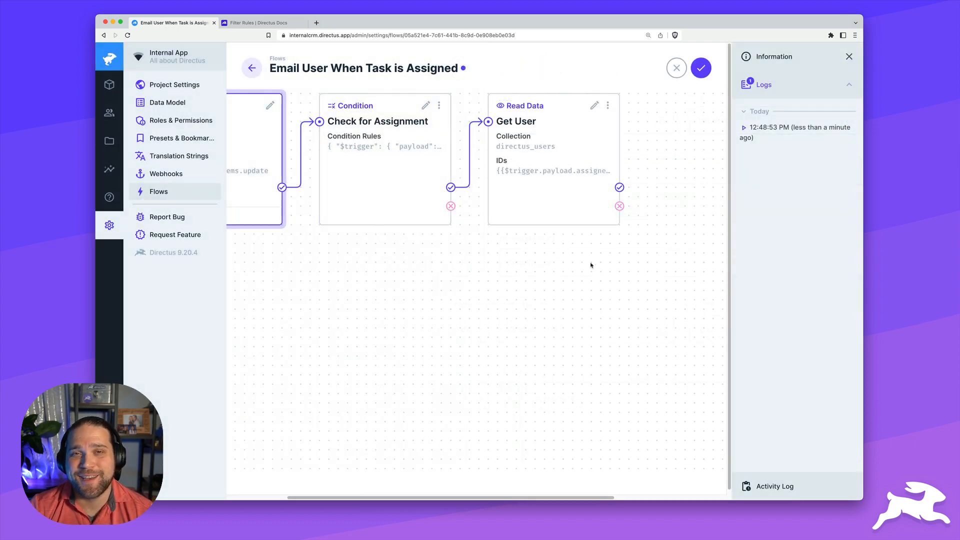
Add a Send Email operation named Email User after Get User succeeds
{"action": "scroll", "coordinate": [549, 293], "scroll_direction": "right", "scroll_amount": 3}
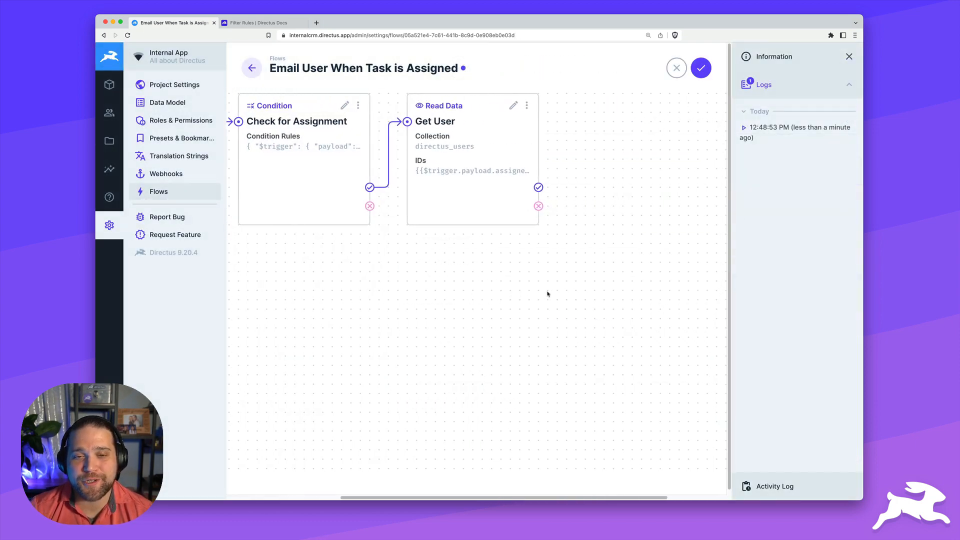
{"action": "scroll", "coordinate": [547, 294], "scroll_direction": "right", "scroll_amount": 4}
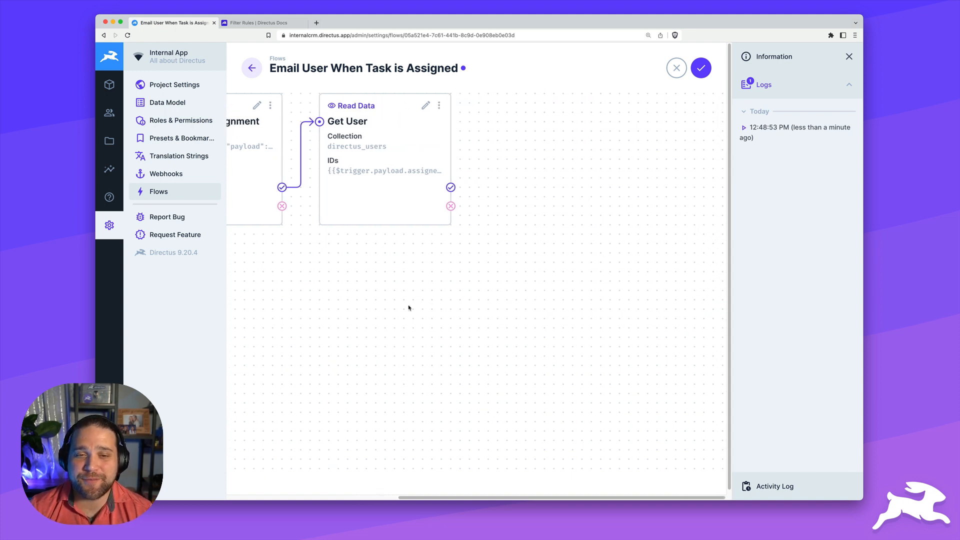
{"action": "scroll", "coordinate": [408, 308], "scroll_direction": "left", "scroll_amount": 2}
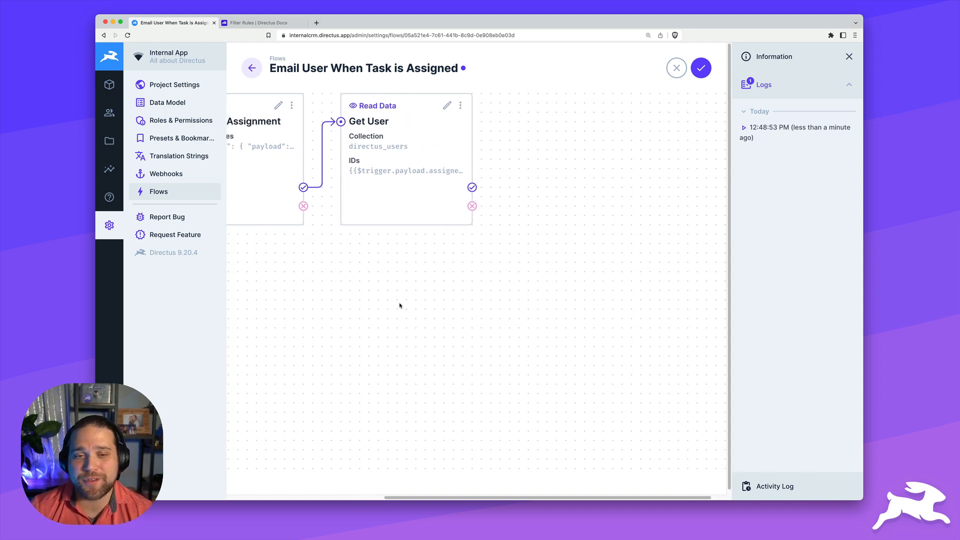
{"action": "mouse_move", "coordinate": [471, 189]}
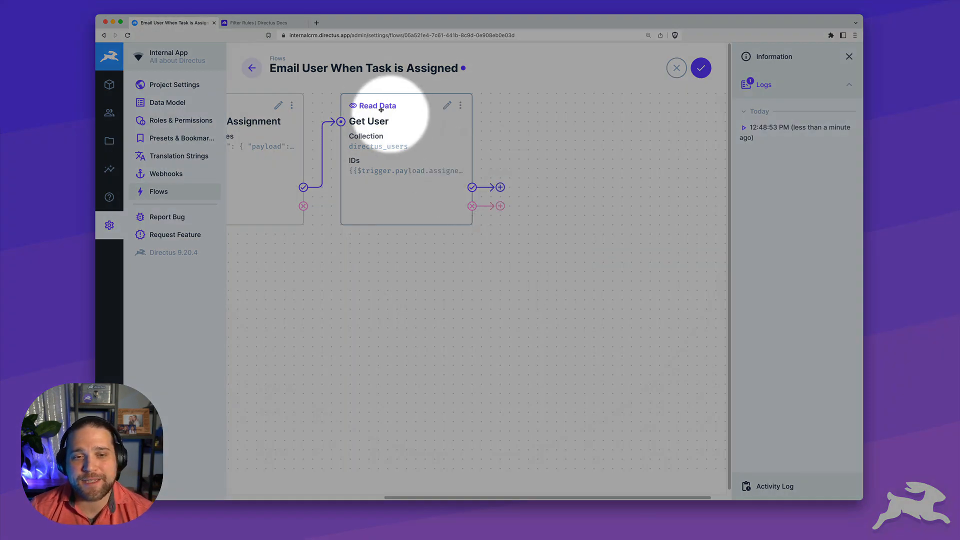
{"action": "left_click", "coordinate": [501, 187]}
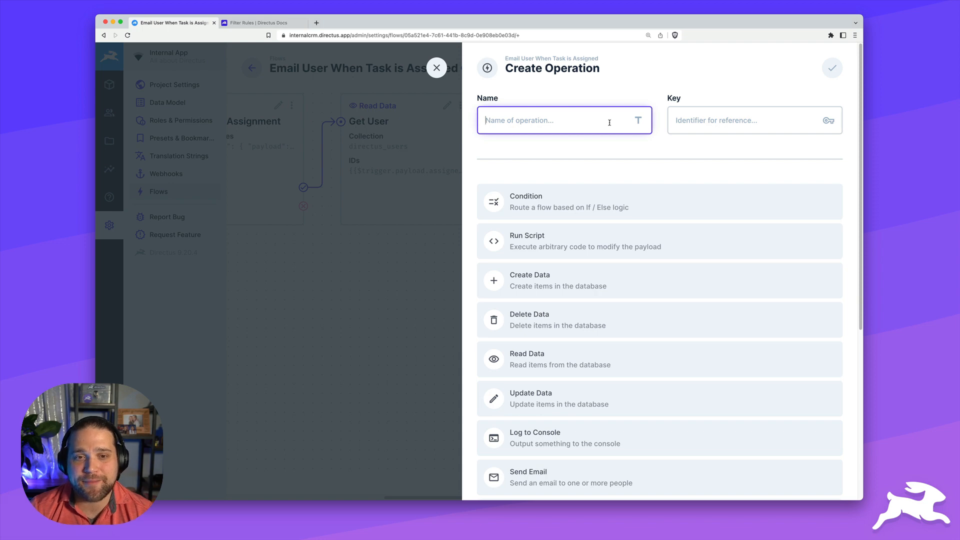
{"action": "type", "text": "Email User"}
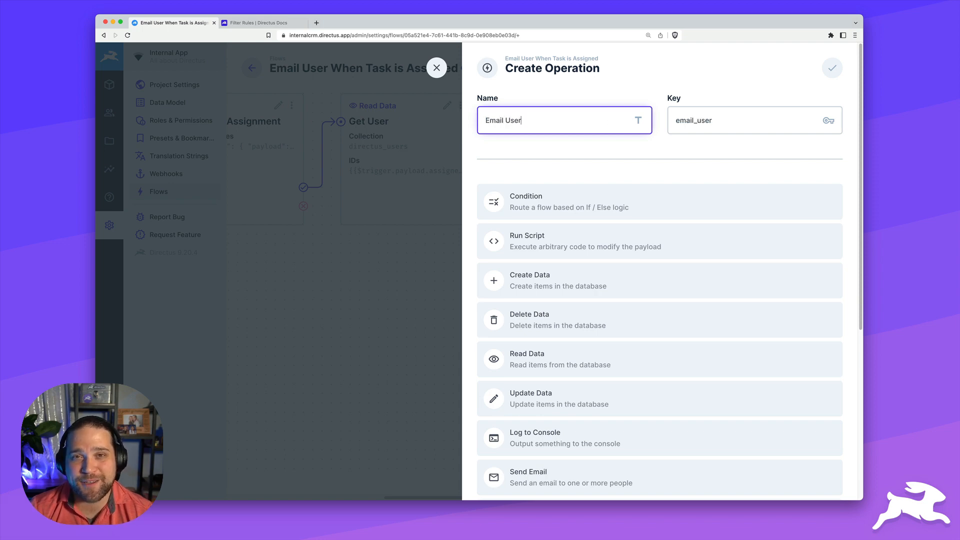
{"action": "scroll", "coordinate": [621, 134], "scroll_direction": "down", "scroll_amount": 2}
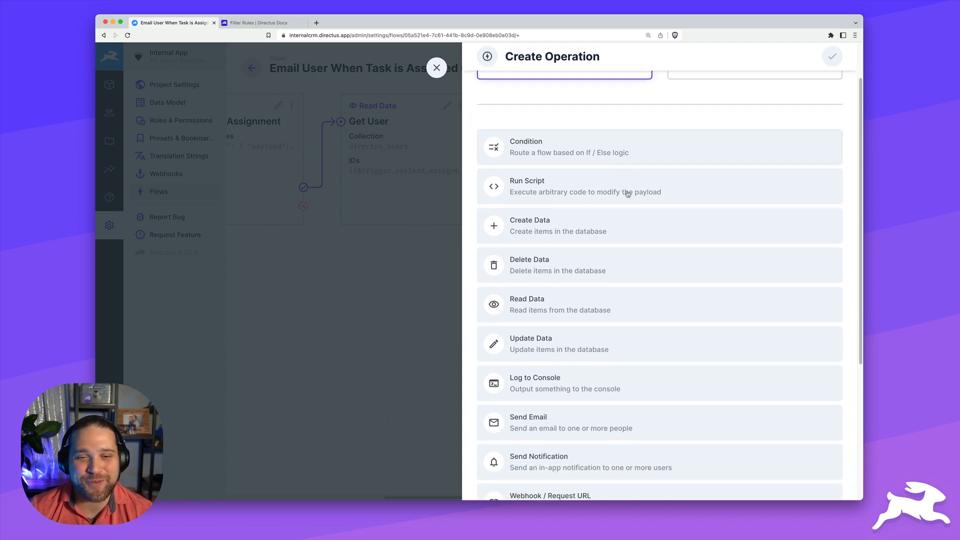
{"action": "left_click", "coordinate": [551, 420]}
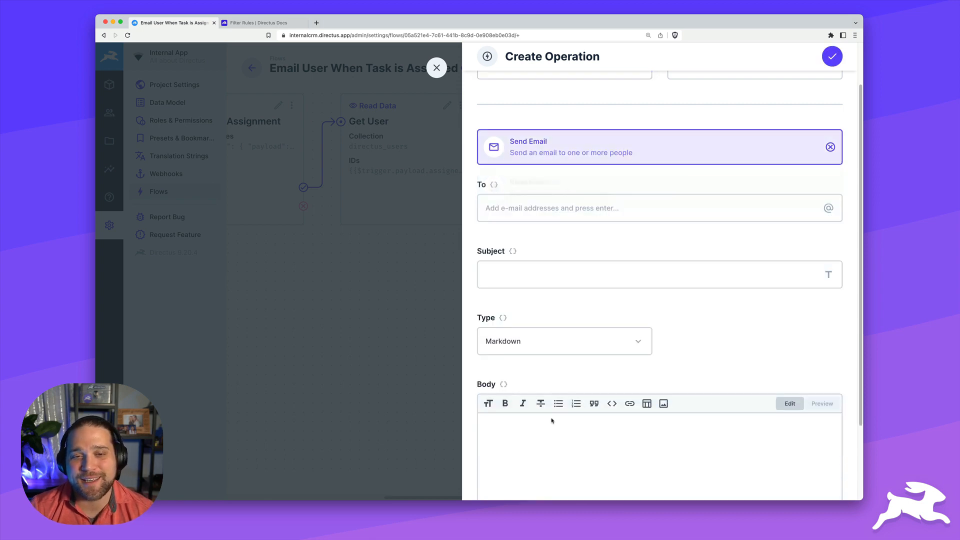
Set the email recipient to the raw template {{get_user.email}}
{"action": "left_click", "coordinate": [557, 212]}
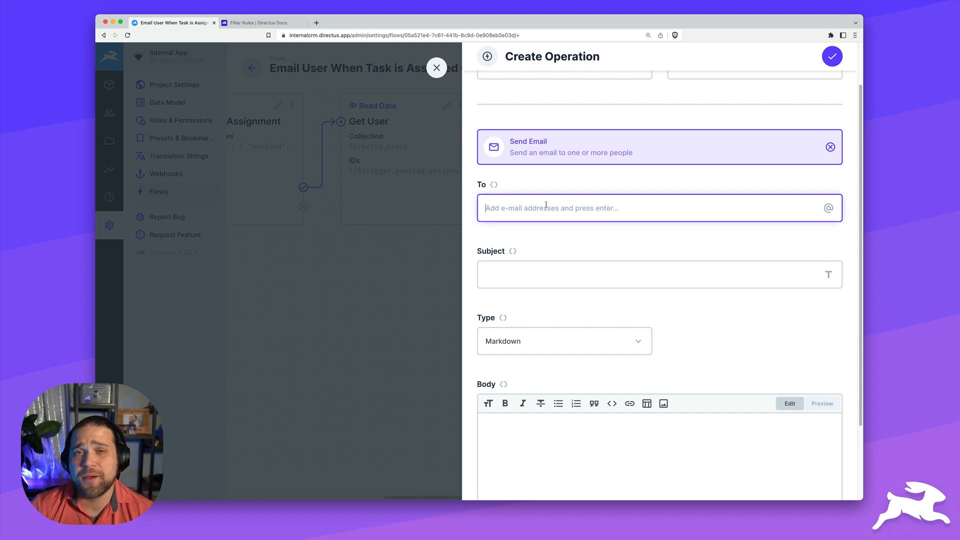
{"action": "left_click", "coordinate": [493, 185]}
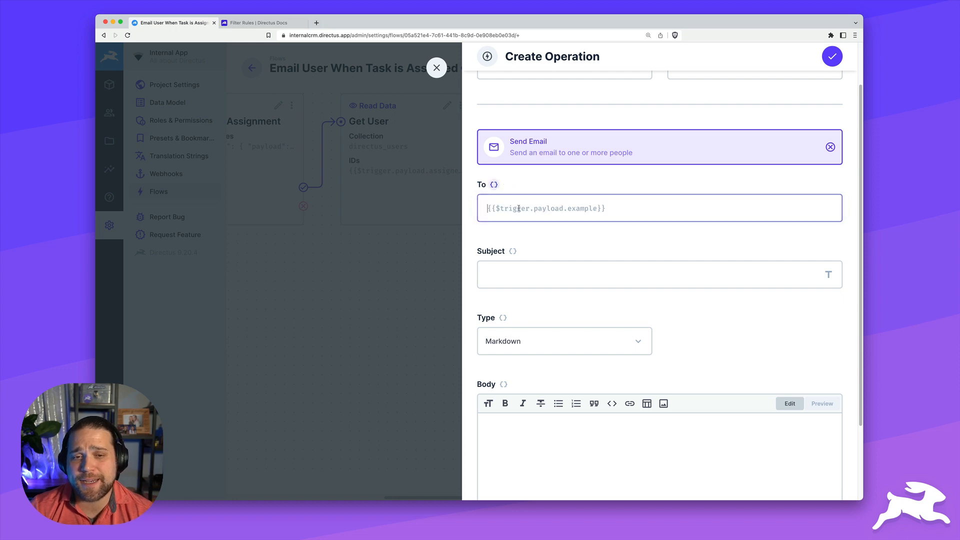
{"action": "type", "text": "{{ge"}
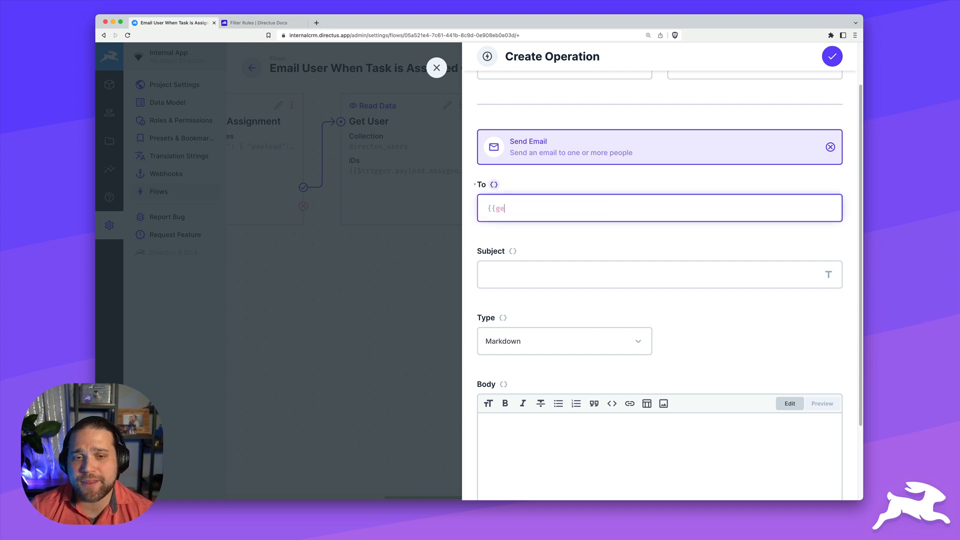
{"action": "type", "text": "t_user.em"}
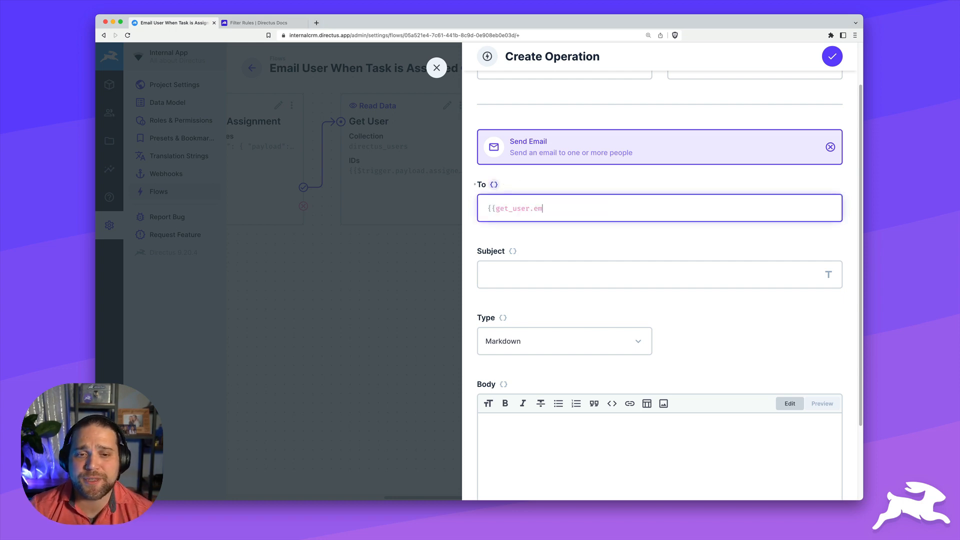
{"action": "key", "text": "BackSpace"}
{"action": "type", "text": "mail"}
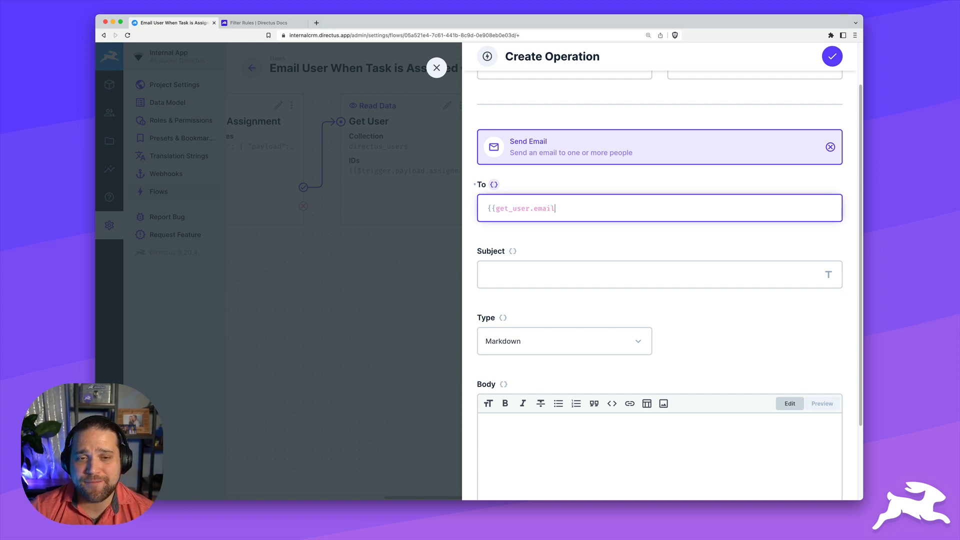
{"action": "type", "text": "}}"}
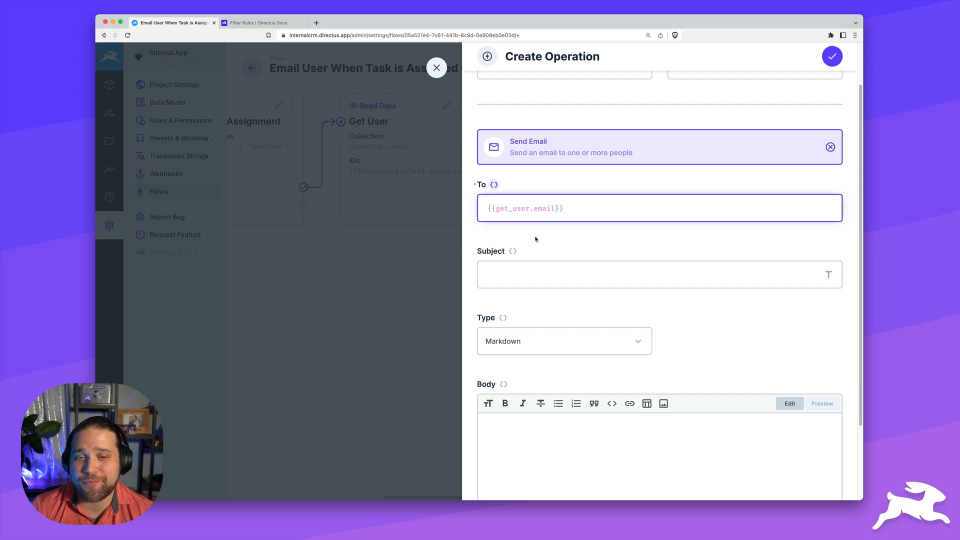
{"action": "left_click", "coordinate": [525, 278]}
Use subject 'New task assigned to you' and a body greeting {{ get_user.first_name }} announcing the task
{"action": "type", "text": "New task assigned to you"}
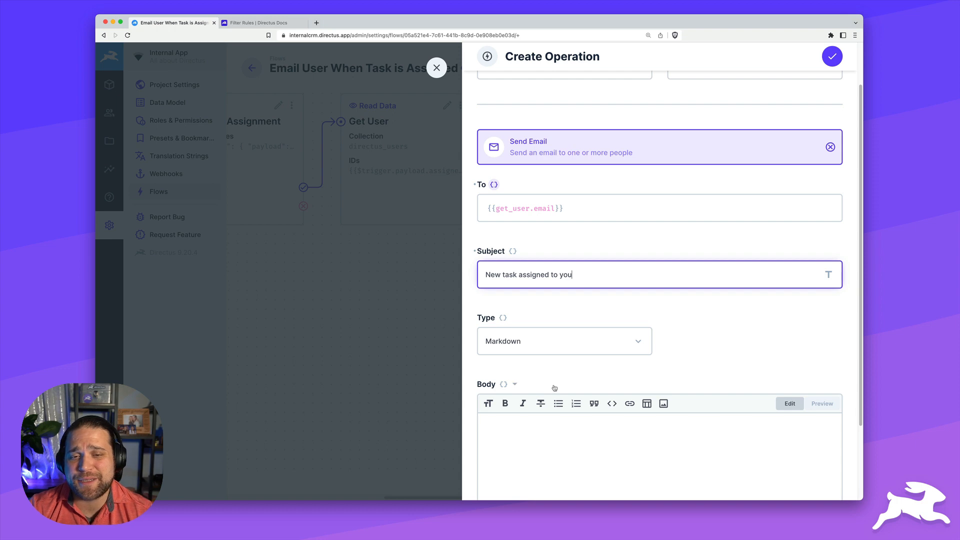
{"action": "scroll", "coordinate": [554, 388], "scroll_direction": "down", "scroll_amount": 4}
{"action": "left_click", "coordinate": [603, 326]}
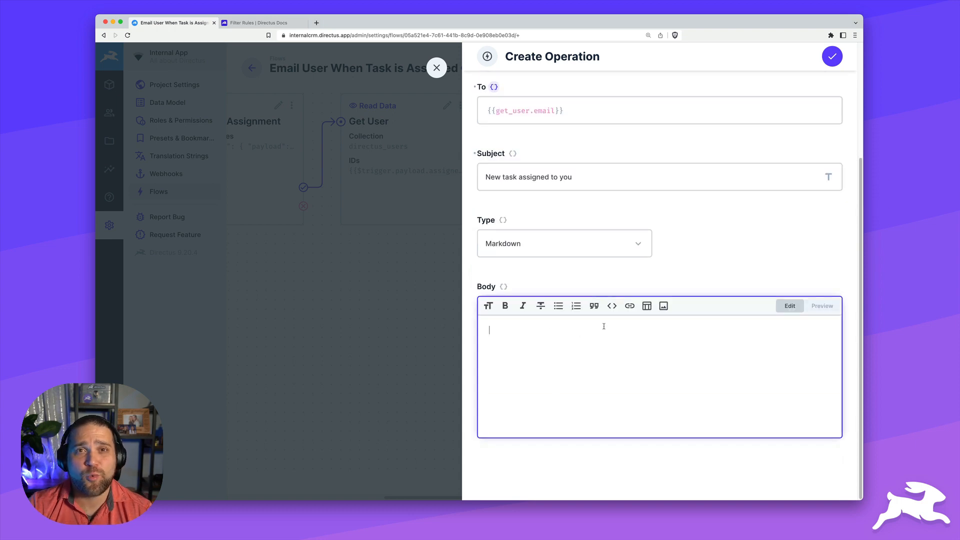
{"action": "type", "text": "Hi "}
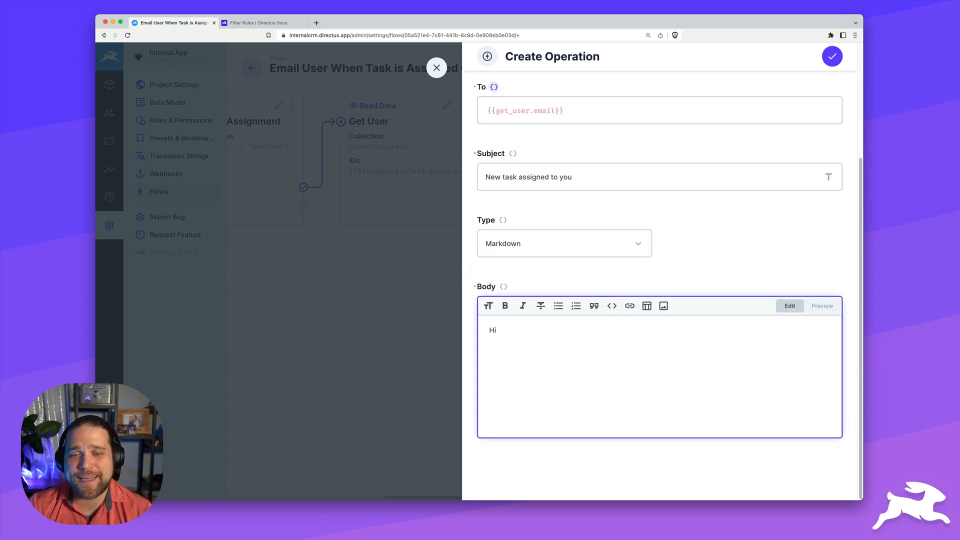
{"action": "type", "text": "{{ get"}
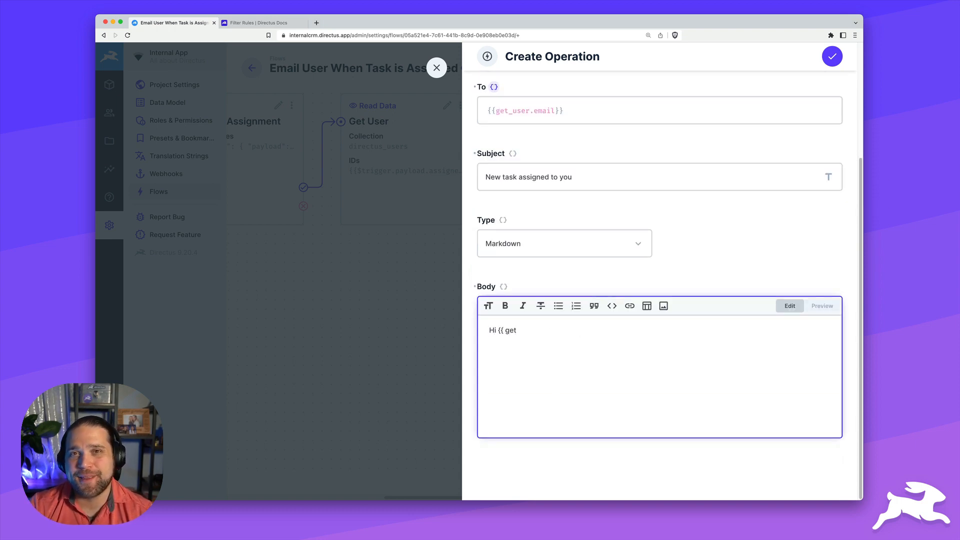
{"action": "type", "text": ".us"}
{"action": "key", "text": "BackSpace"}
{"action": "key", "text": "BackSpace"}
{"action": "key", "text": "BackSpace"}
{"action": "type", "text": "_u"}
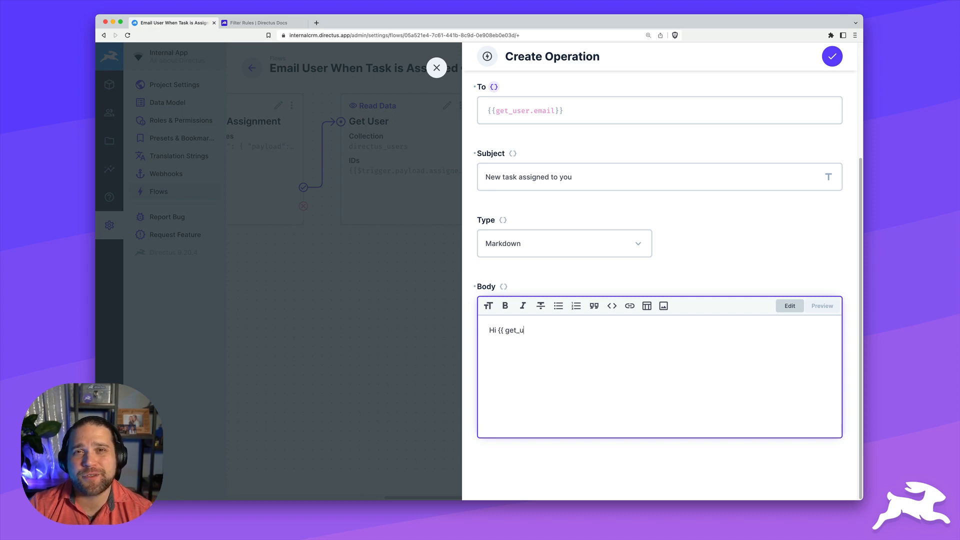
{"action": "type", "text": "ser.first_name"}
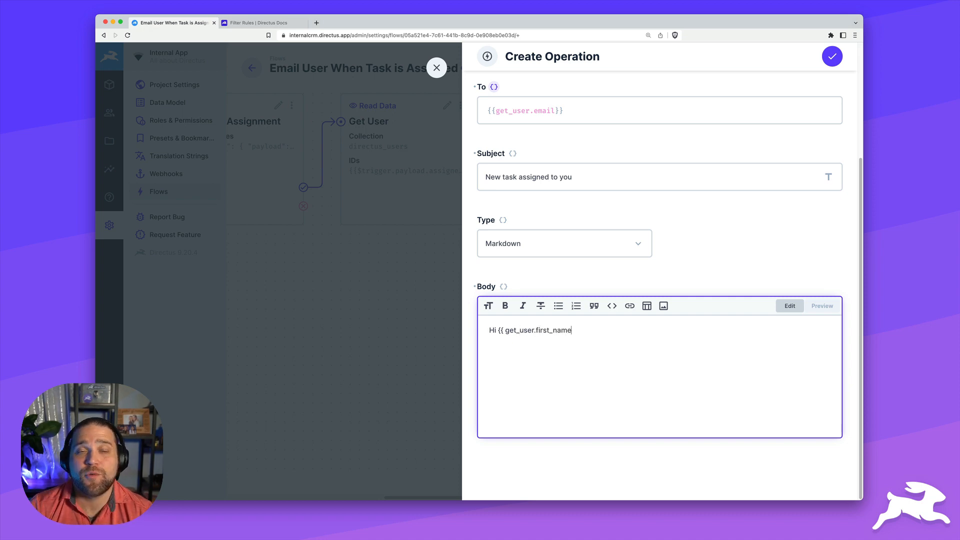
{"action": "type", "text": " }},"}
{"action": "key", "text": "Return"}
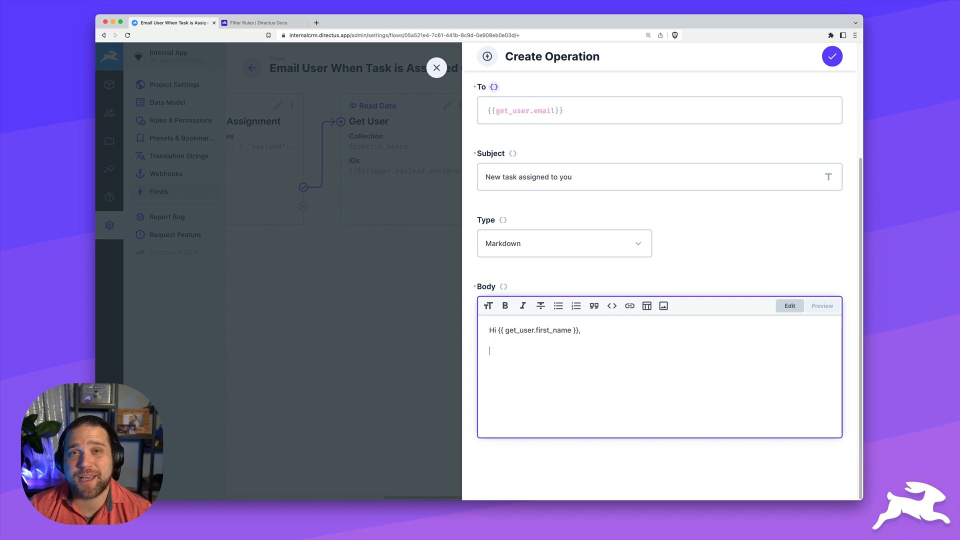
{"action": "type", "text": "There's b"}
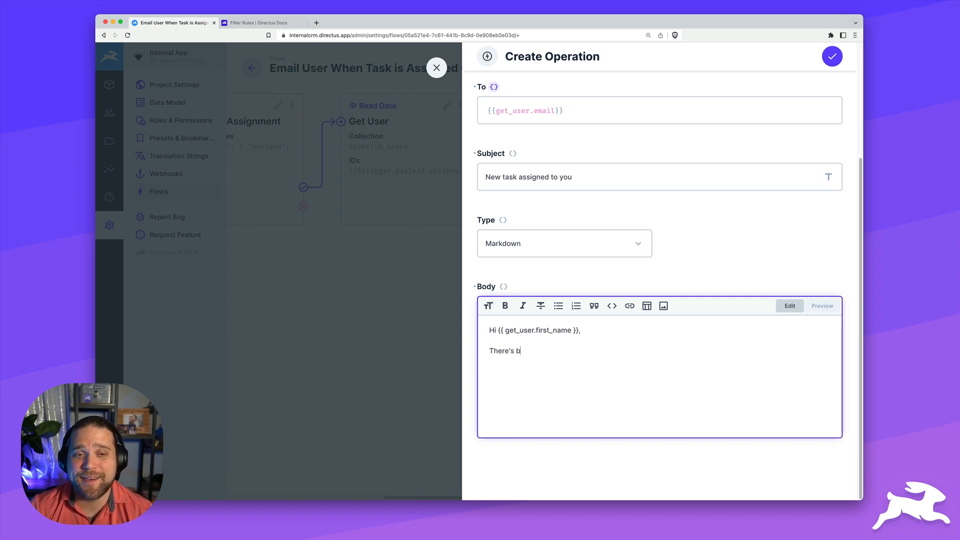
{"action": "type", "text": "een a new task a"}
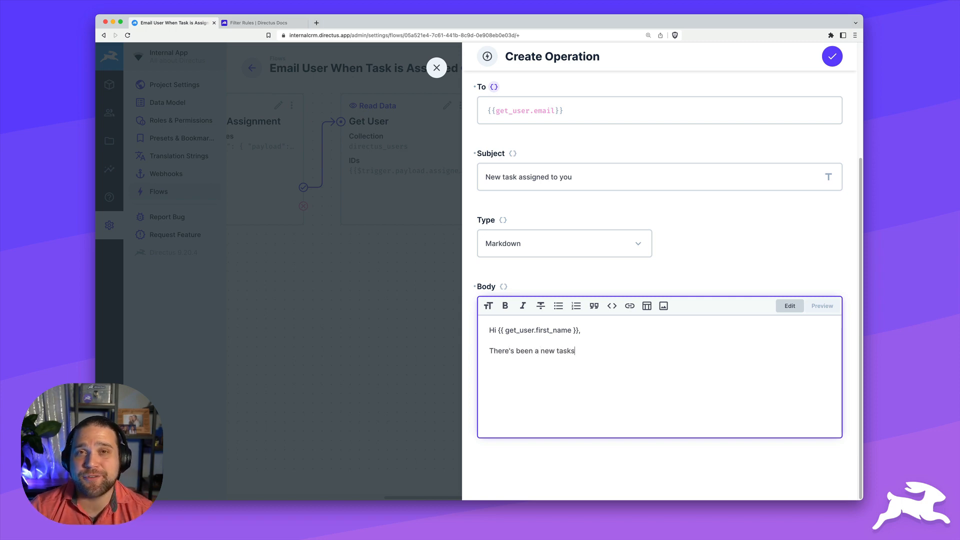
{"action": "type", "text": "ssigned "}
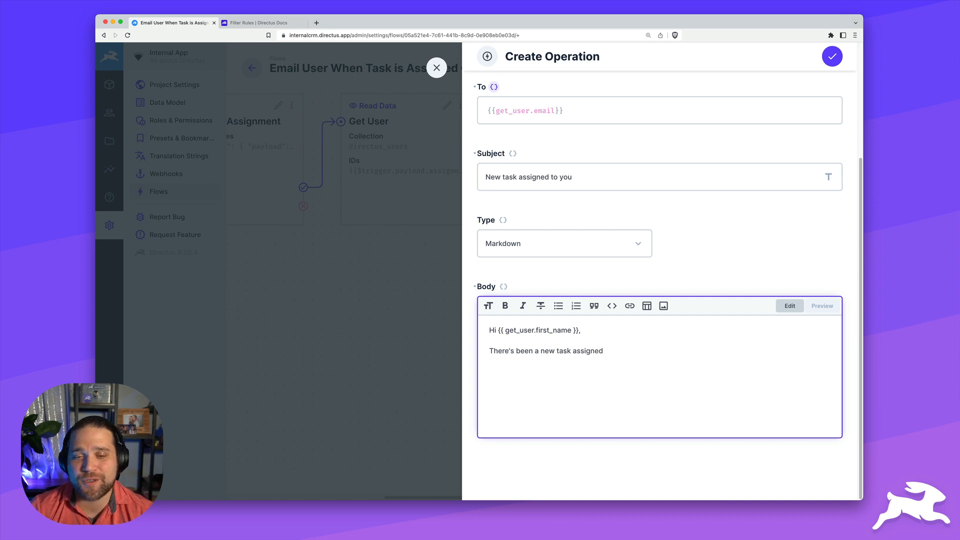
{"action": "type", "text": "to you"}
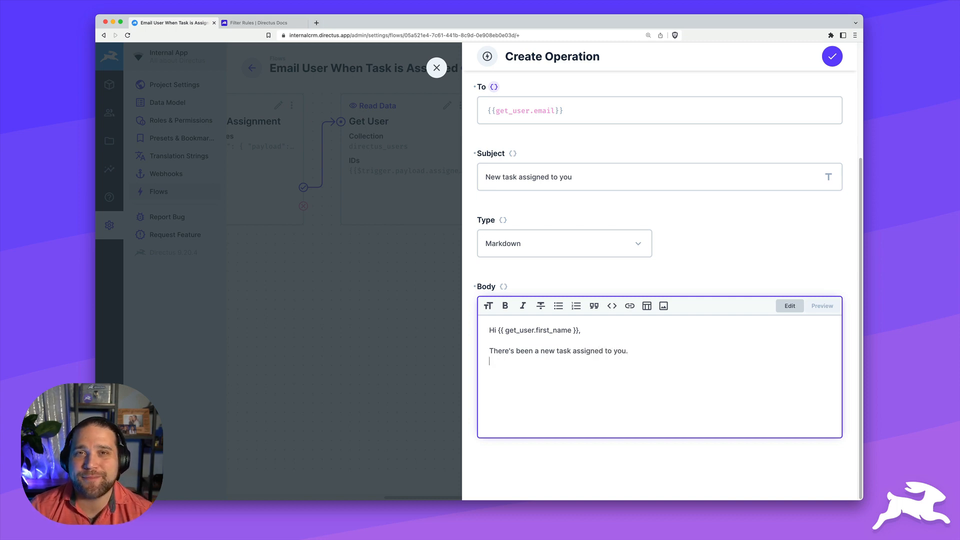
{"action": "type", "text": "."}
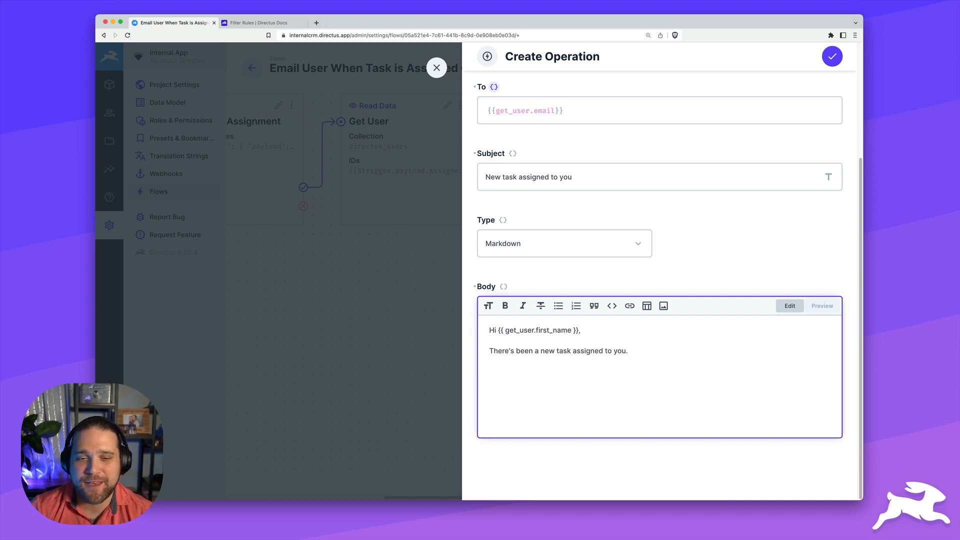
Add a 'View Task Here' link to the admin URL plus content/tasks/{{$trigger.keys[0]}}, preview, and save
{"action": "key", "text": "Return"}
{"action": "type", "text": "[V"}
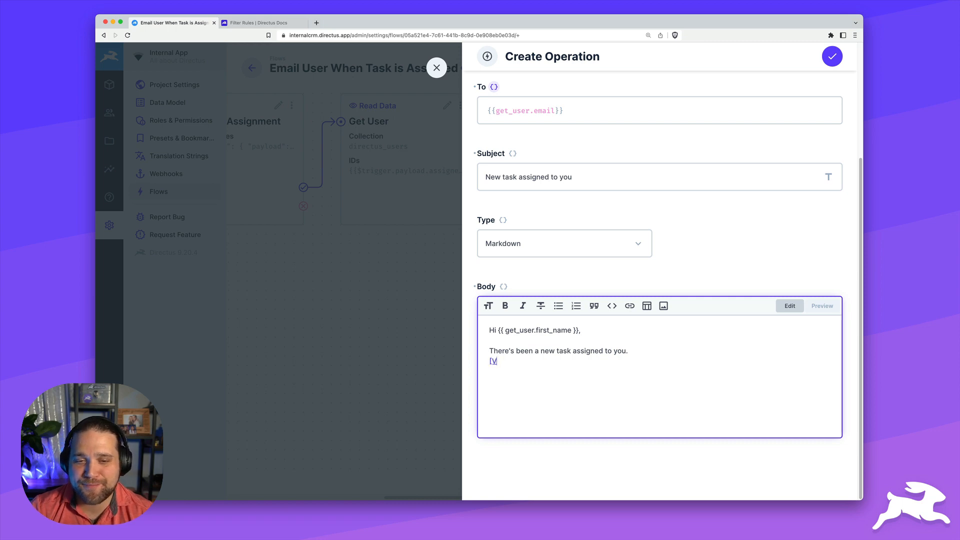
{"action": "type", "text": "iew Task Her"}
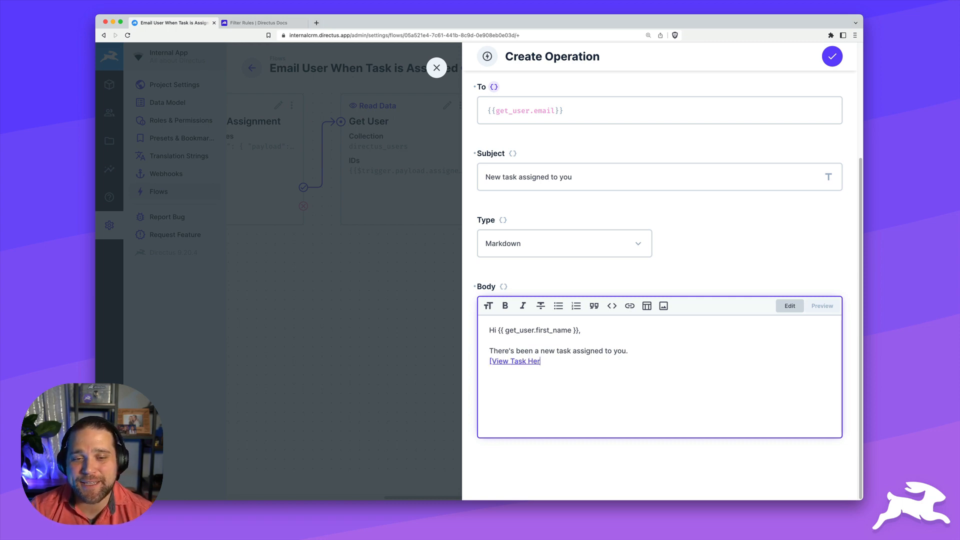
{"action": "type", "text": "e]("}
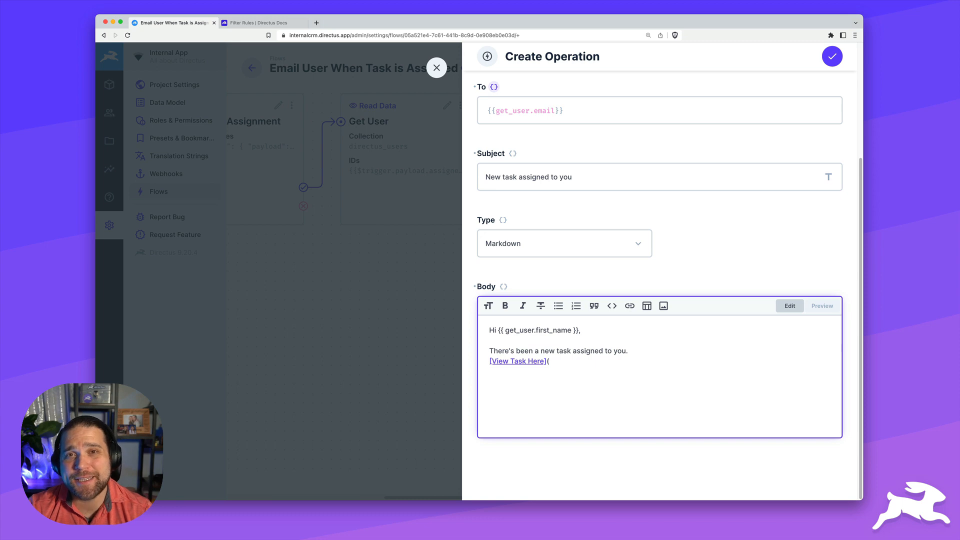
{"action": "type", "text": "a"}
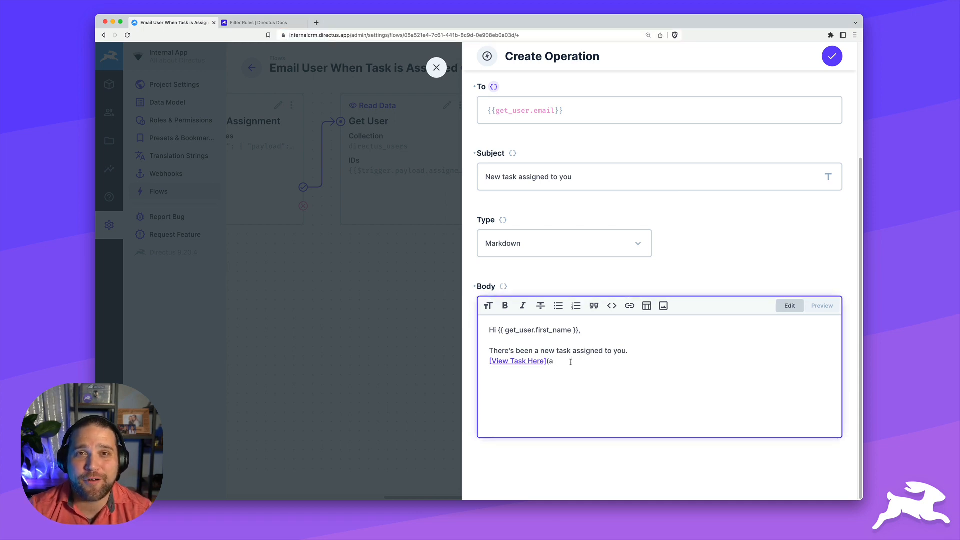
{"action": "type", "text": "https://internalcrm.directus.app/admin/"}
{"action": "type", "text": "co"}
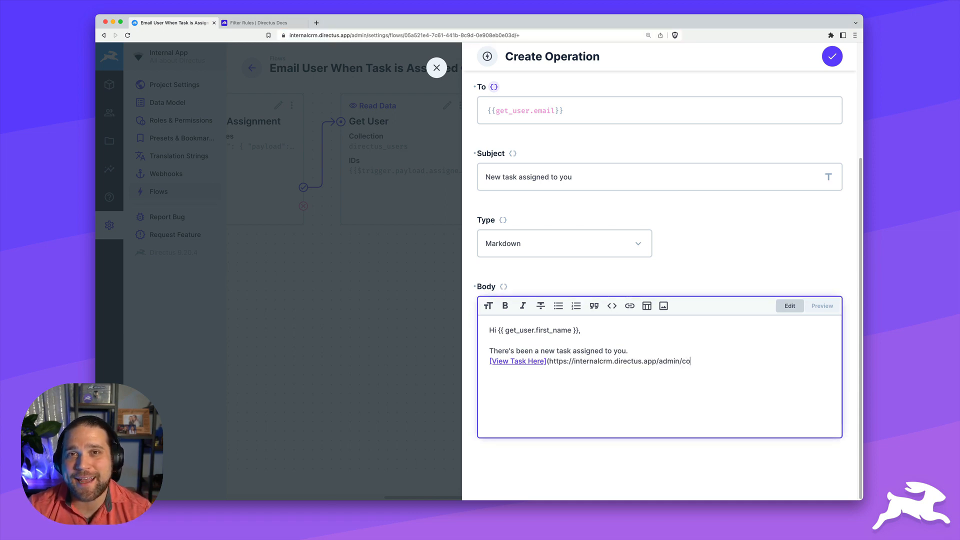
{"action": "type", "text": "ntent/tasks/"}
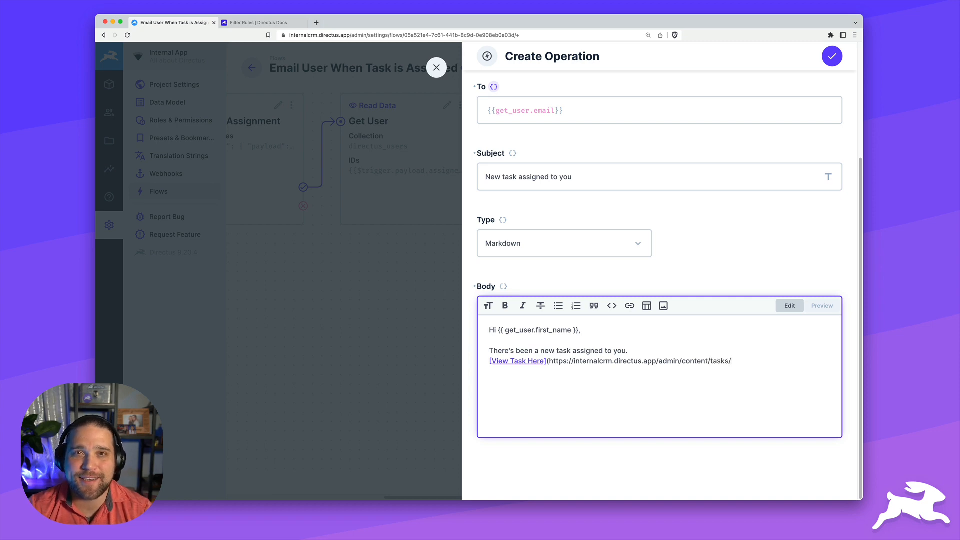
{"action": "type", "text": "{{$trigger.pay"}
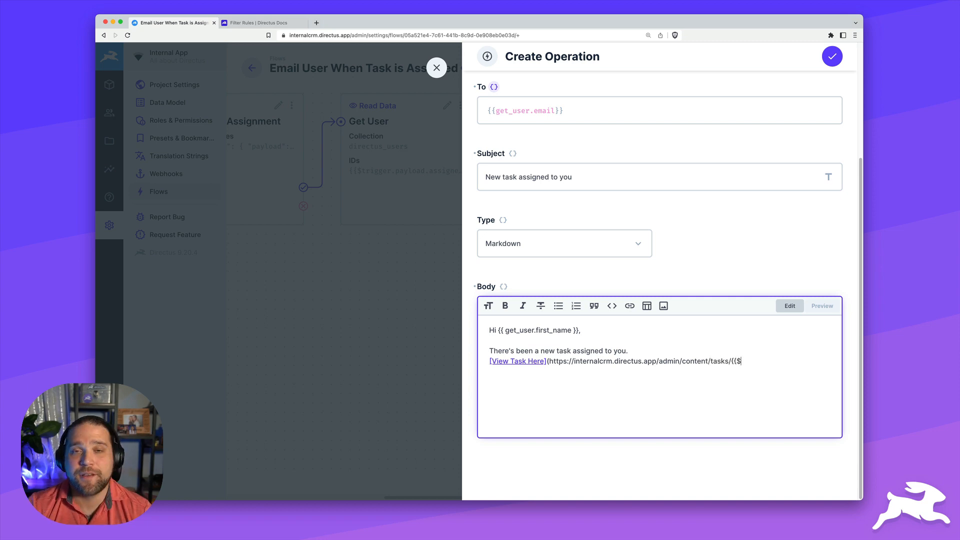
{"action": "key", "text": "BackSpace"}
{"action": "key", "text": "BackSpace"}
{"action": "key", "text": "BackSpace"}
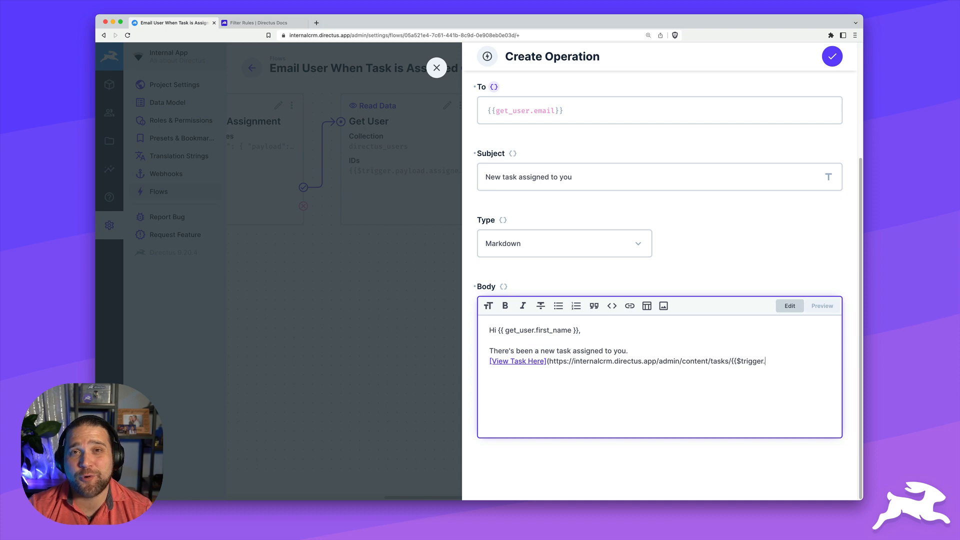
{"action": "type", "text": "keys[0]"}
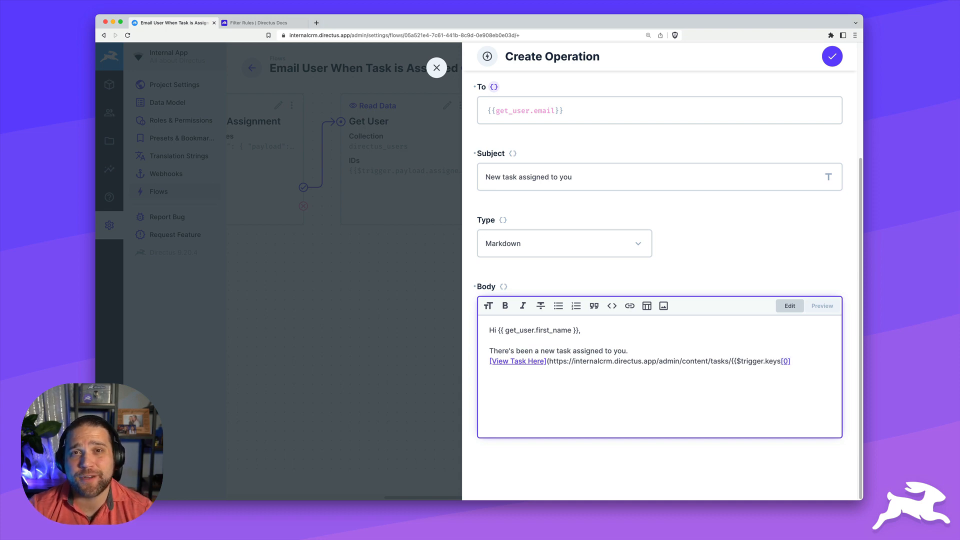
{"action": "type", "text": "}}"}
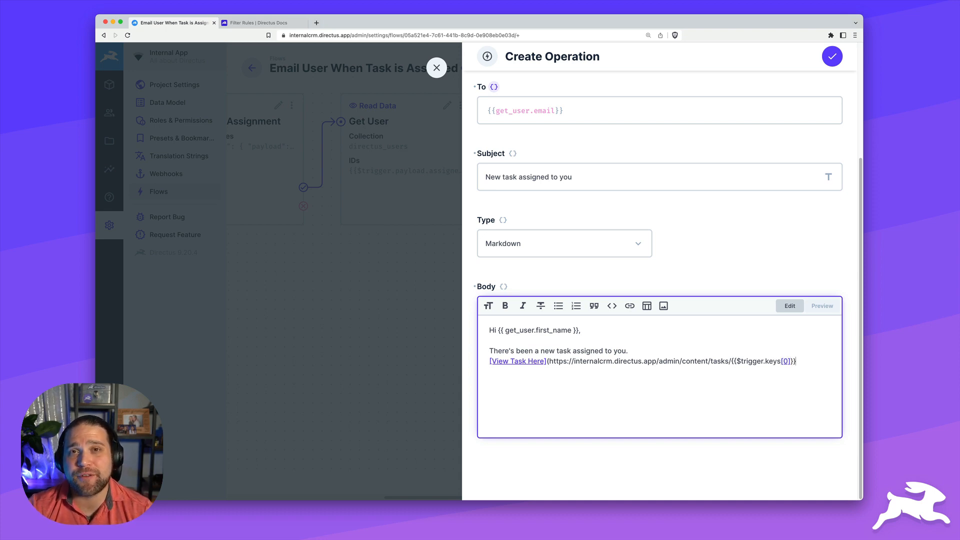
{"action": "type", "text": ")"}
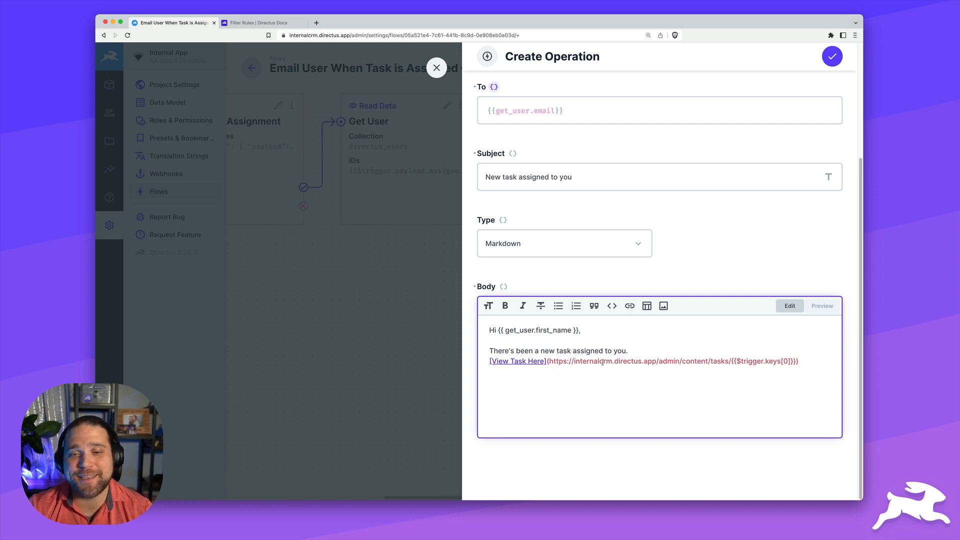
{"action": "left_click", "coordinate": [822, 305]}
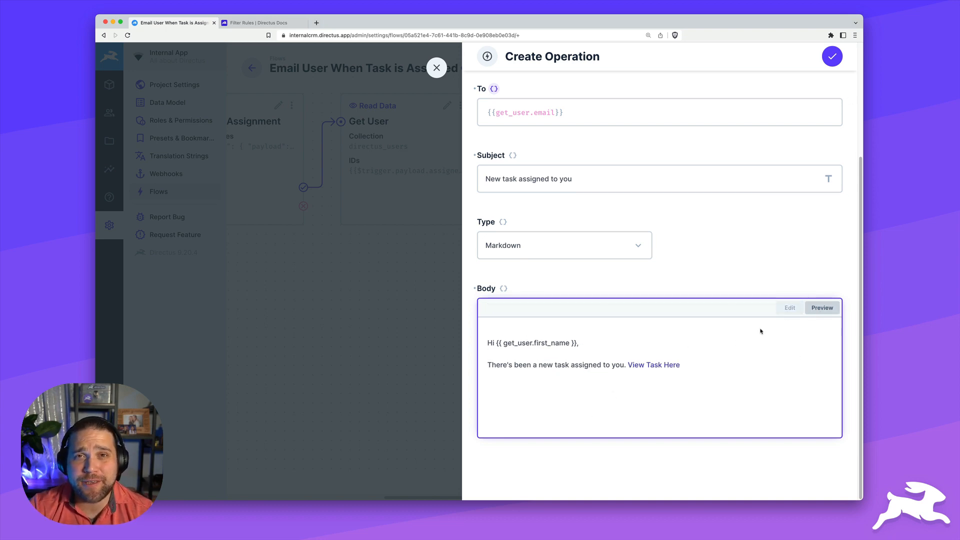
{"action": "left_click", "coordinate": [790, 308]}
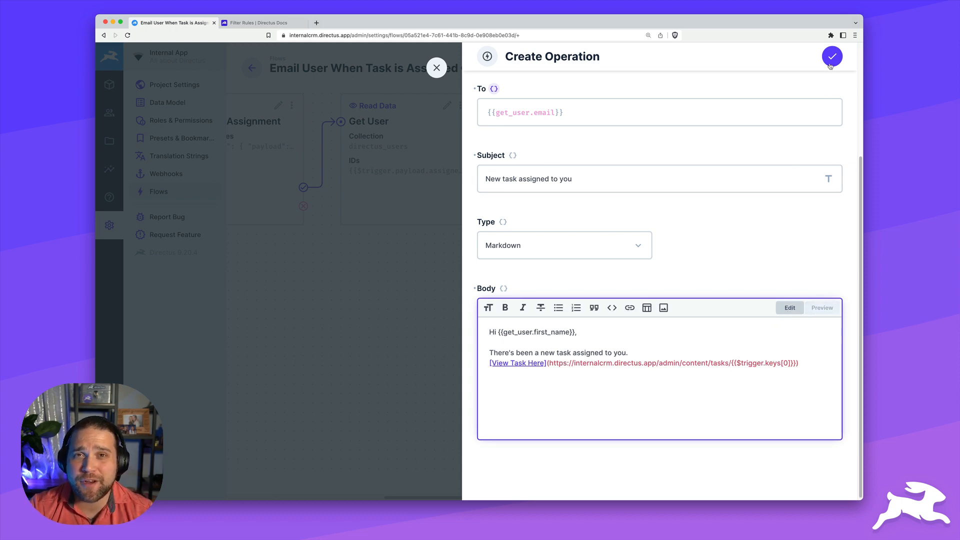
{"action": "left_click", "coordinate": [830, 65]}
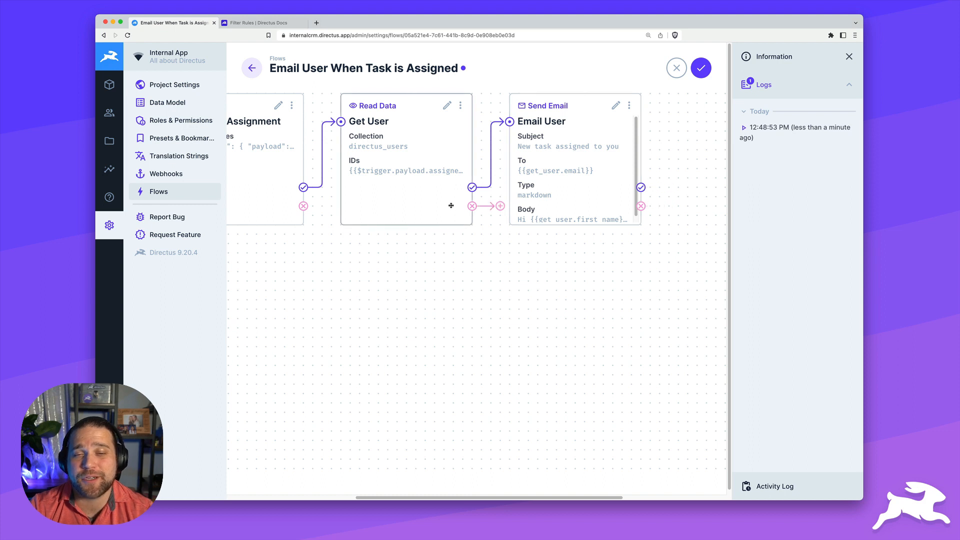
Save the Email User When Task is Assigned flow
{"action": "scroll", "coordinate": [448, 202], "scroll_direction": "left", "scroll_amount": 5}
{"action": "scroll", "coordinate": [447, 200], "scroll_direction": "right", "scroll_amount": 8}
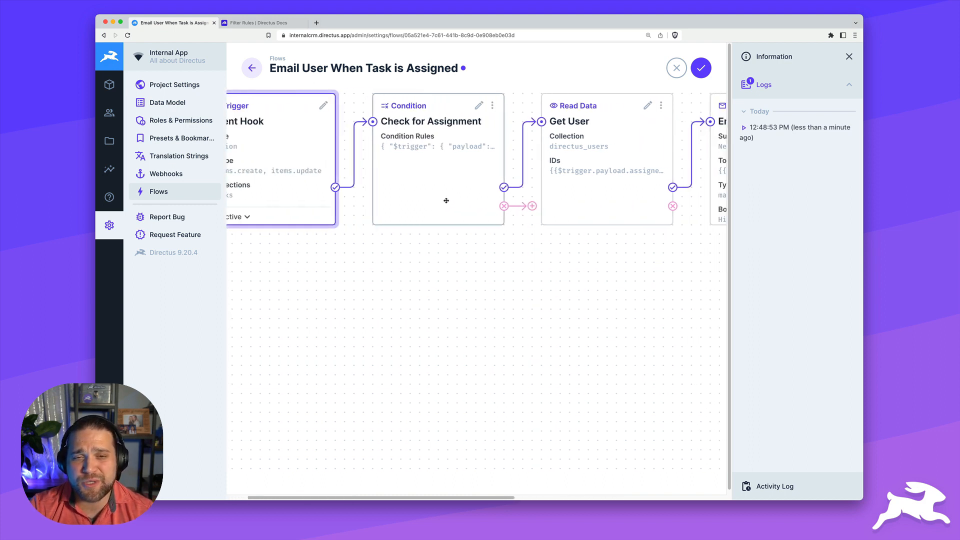
{"action": "left_click", "coordinate": [701, 68]}
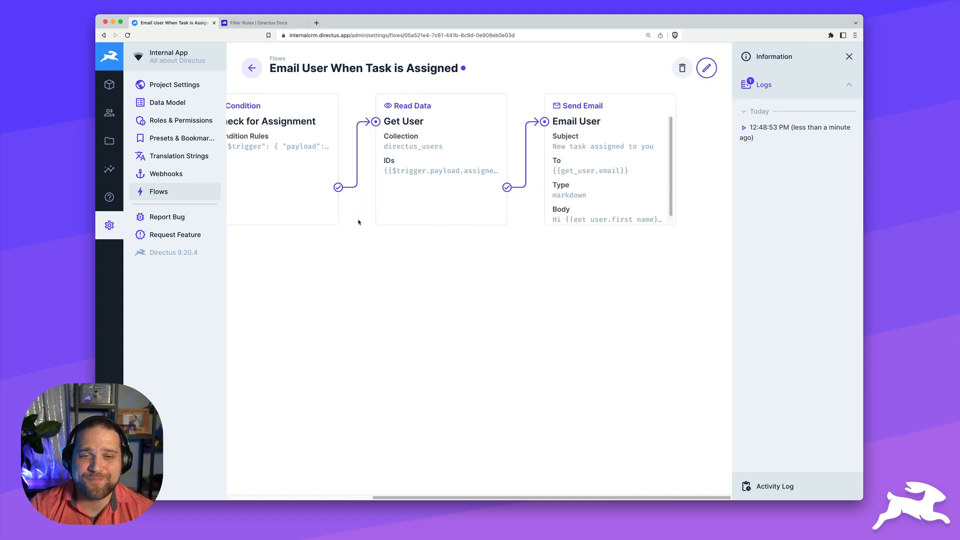
Reassign the Analyze survey results task to a different user and save it
{"action": "left_click", "coordinate": [109, 85]}
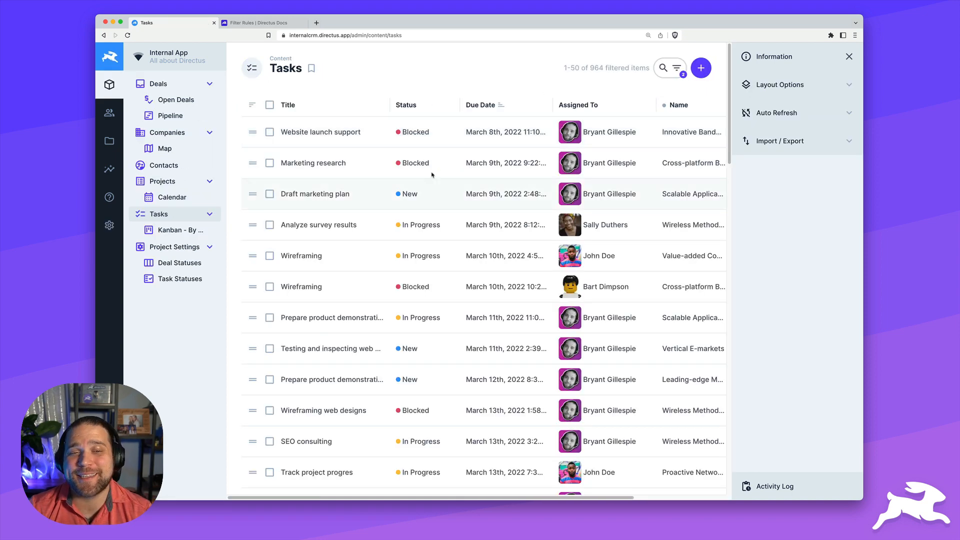
{"action": "left_click", "coordinate": [407, 223]}
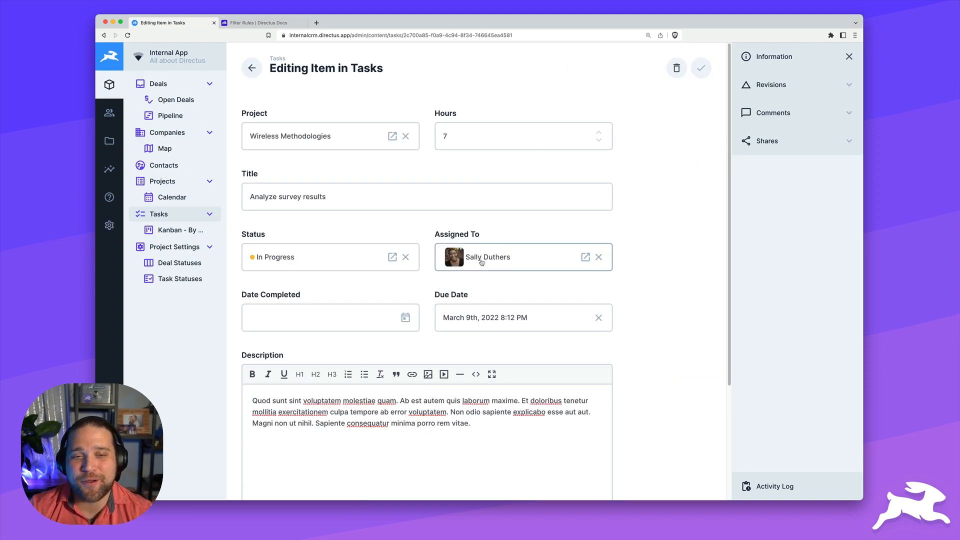
{"action": "left_click", "coordinate": [479, 263]}
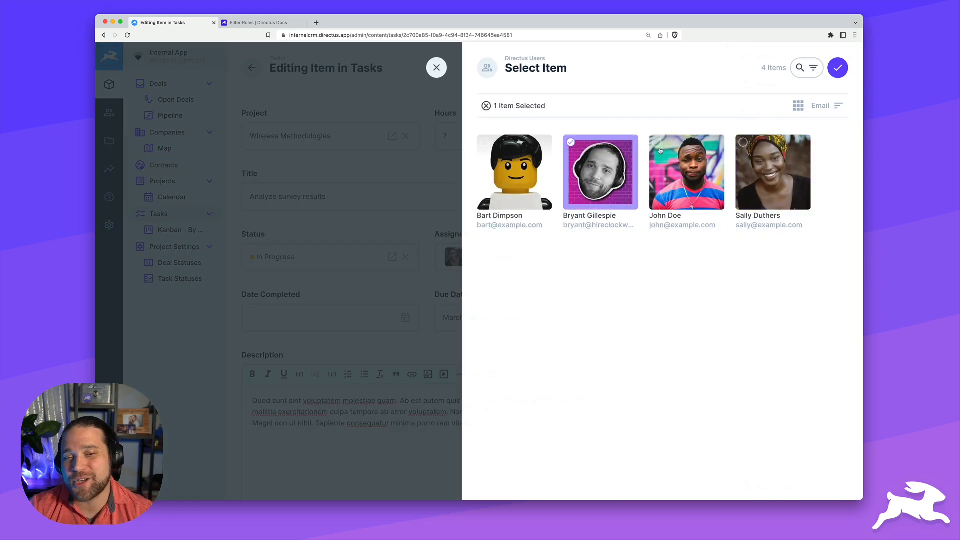
{"action": "left_click", "coordinate": [837, 67]}
{"action": "left_click", "coordinate": [690, 67]}
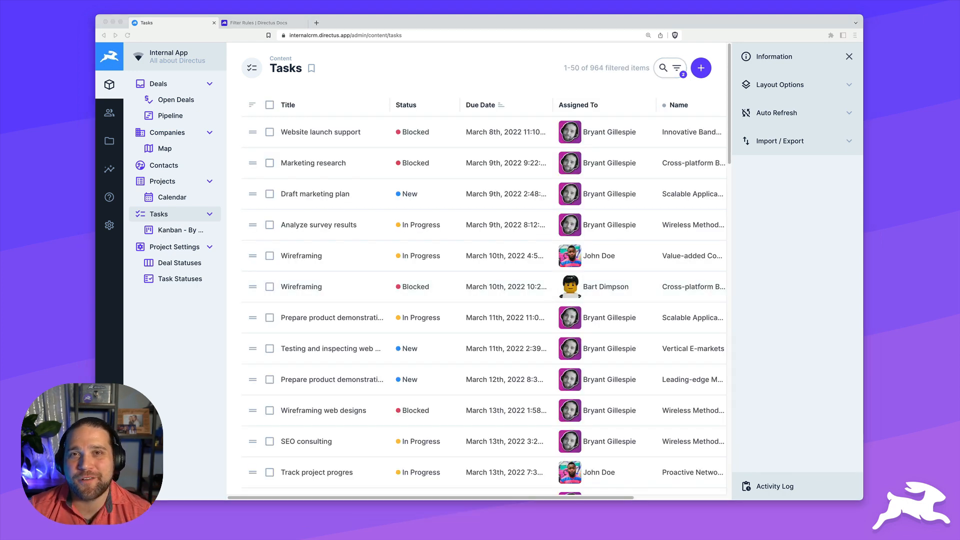
{"action": "left_click", "coordinate": [109, 225]}
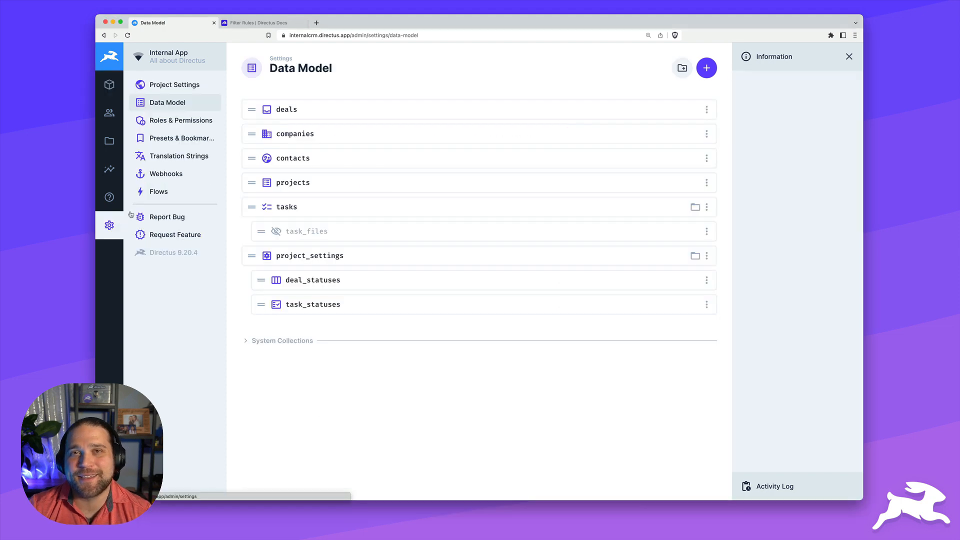
Open the flow's 12:54:29 PM run log and check the trigger payload's task key
{"action": "left_click", "coordinate": [178, 195]}
{"action": "left_click", "coordinate": [404, 125]}
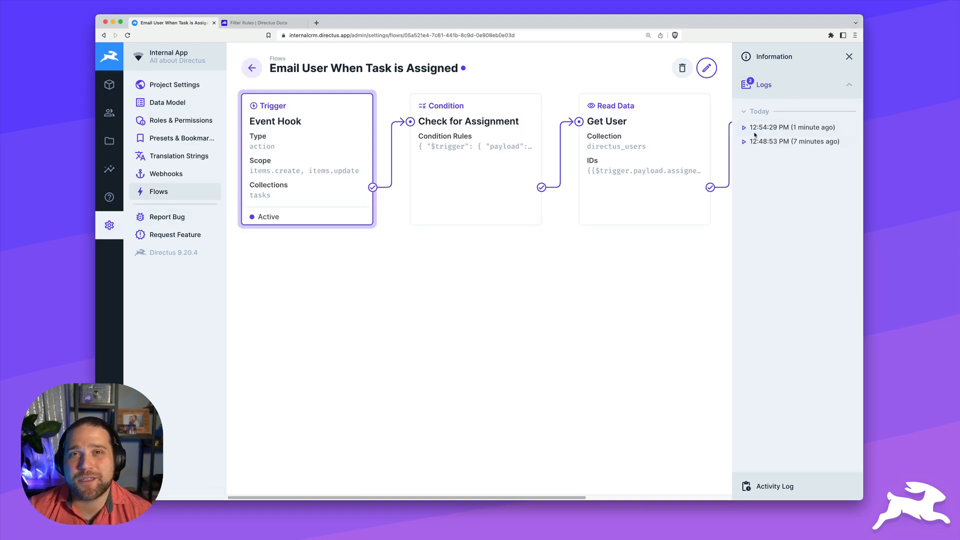
{"action": "left_click", "coordinate": [751, 131]}
{"action": "left_click", "coordinate": [751, 131]}
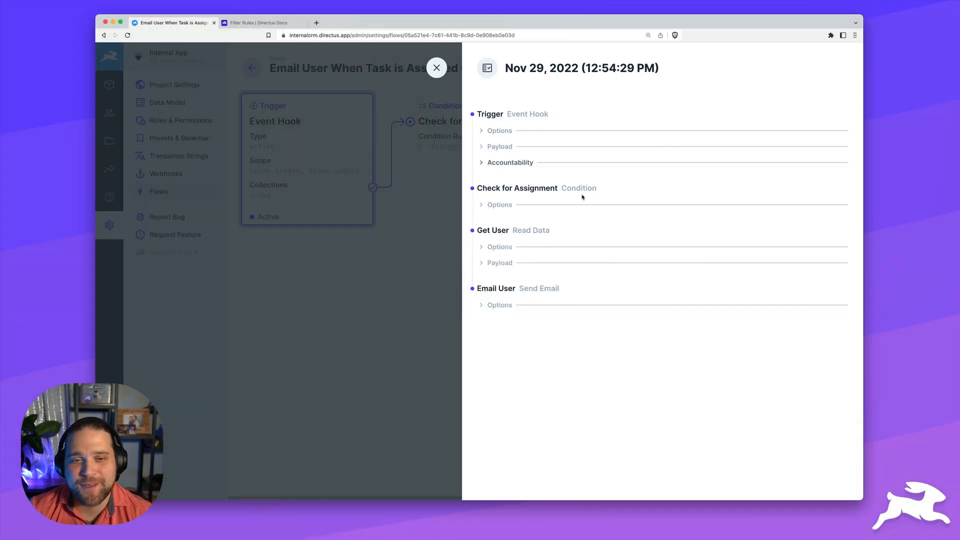
{"action": "left_click", "coordinate": [500, 146]}
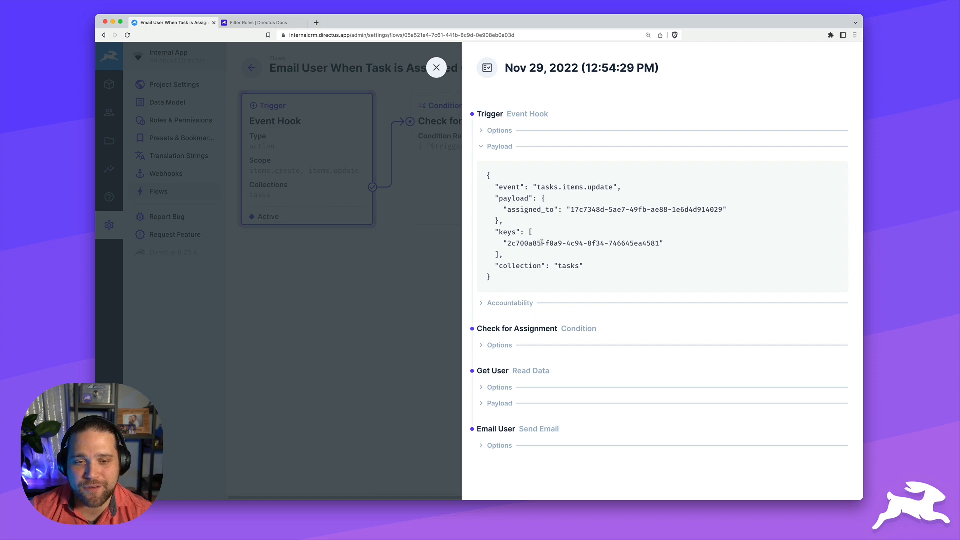
{"action": "left_click_drag", "start_coordinate": [511, 245], "coordinate": [630, 246]}
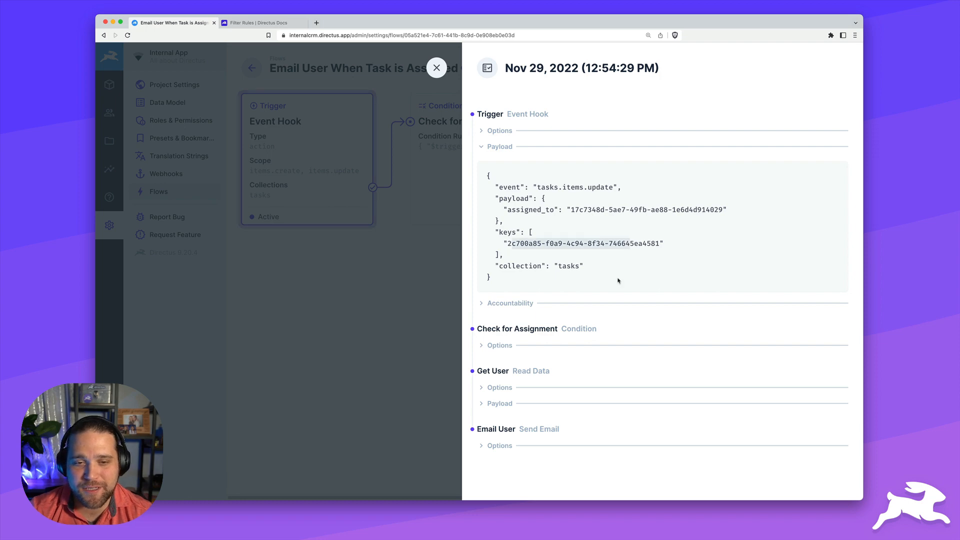
Check the Email User options' task URL, then follow View Task Here in the received email
{"action": "left_click", "coordinate": [499, 445]}
{"action": "scroll", "coordinate": [568, 381], "scroll_direction": "down", "scroll_amount": 3}
{"action": "scroll", "coordinate": [556, 453], "scroll_direction": "up", "scroll_amount": 3}
{"action": "scroll", "coordinate": [556, 454], "scroll_direction": "down", "scroll_amount": 3}
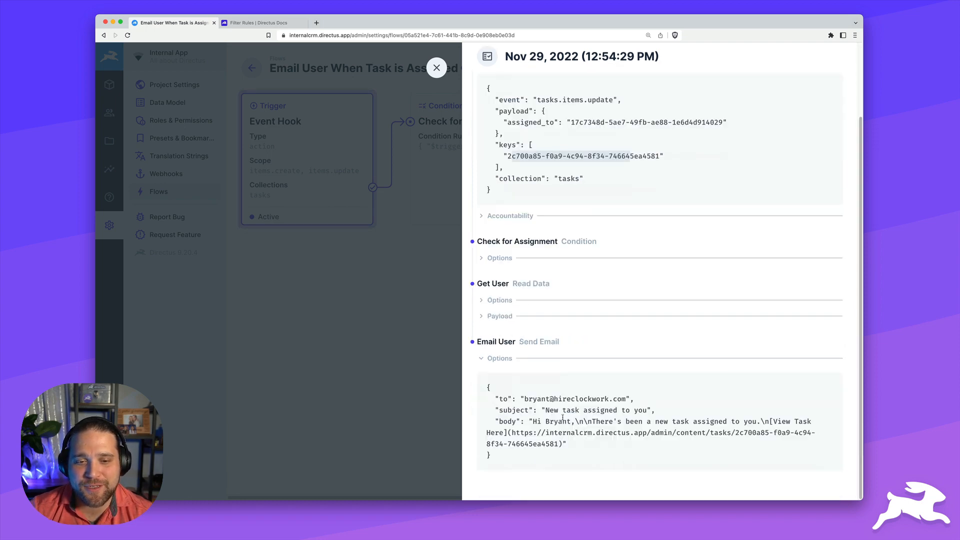
{"action": "left_click_drag", "start_coordinate": [511, 433], "coordinate": [562, 444]}
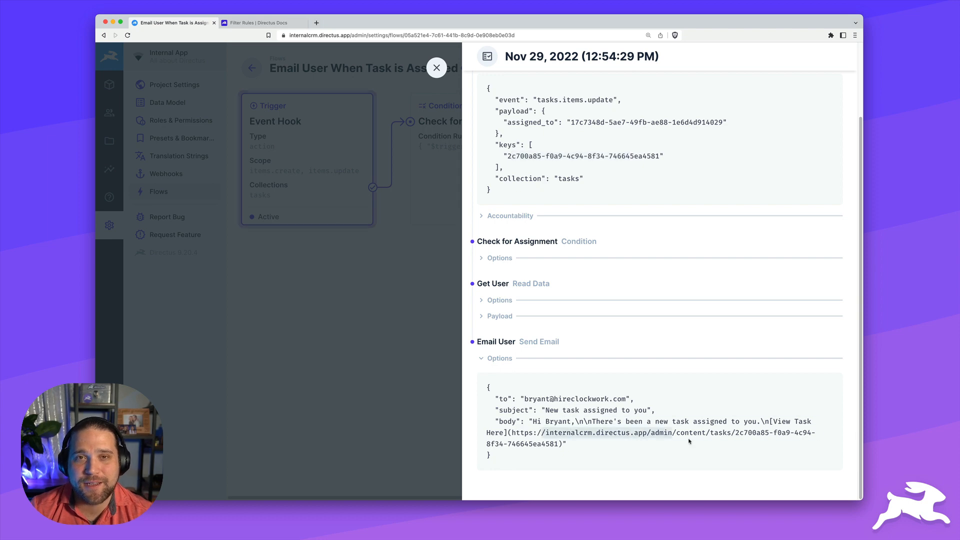
{"action": "left_click_drag", "start_coordinate": [959, 125], "coordinate": [403, 98]}
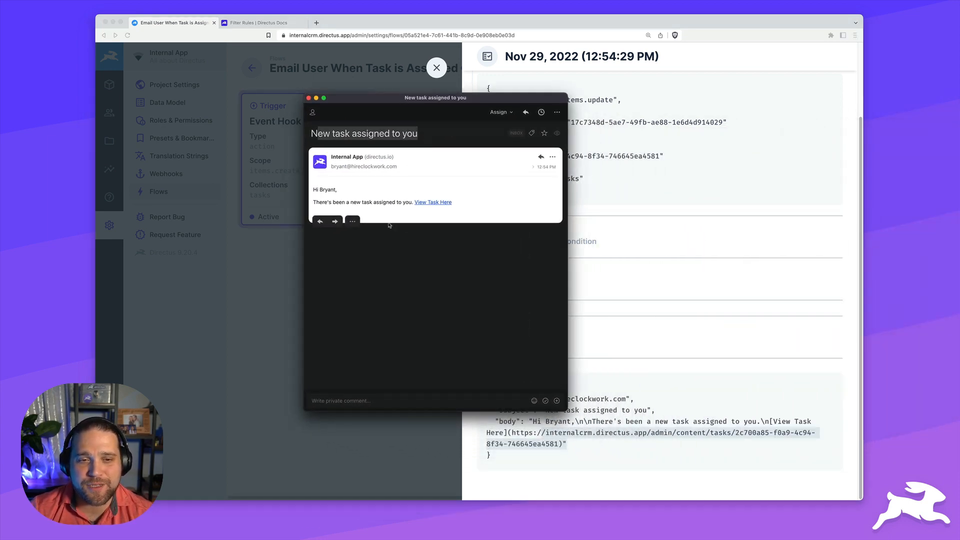
{"action": "left_click", "coordinate": [441, 206]}
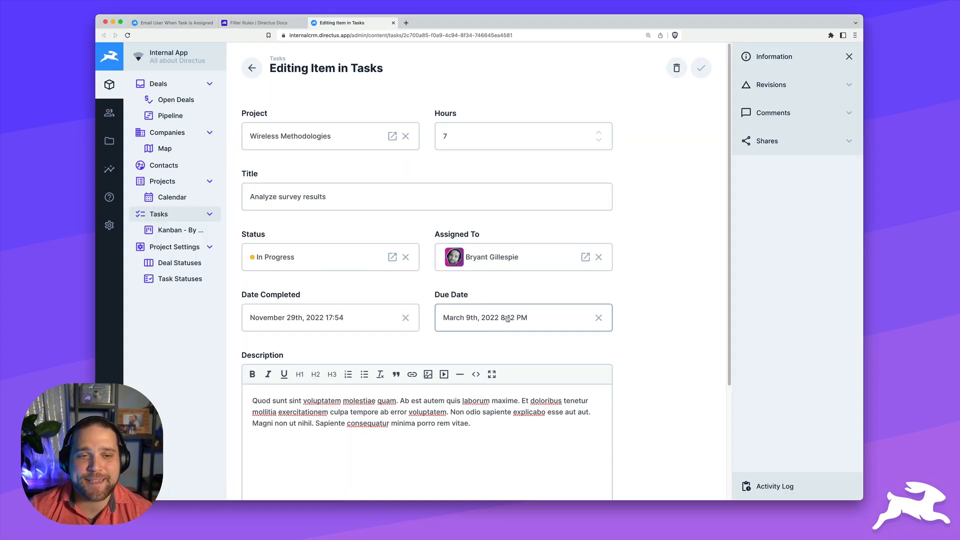
{"action": "scroll", "coordinate": [508, 318], "scroll_direction": "down", "scroll_amount": 5}
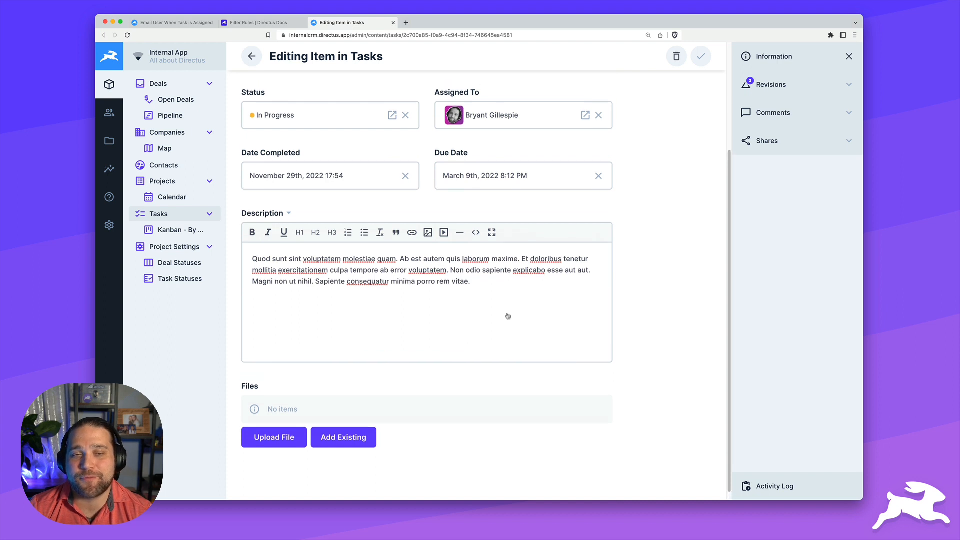
{"action": "scroll", "coordinate": [508, 316], "scroll_direction": "up", "scroll_amount": 5}
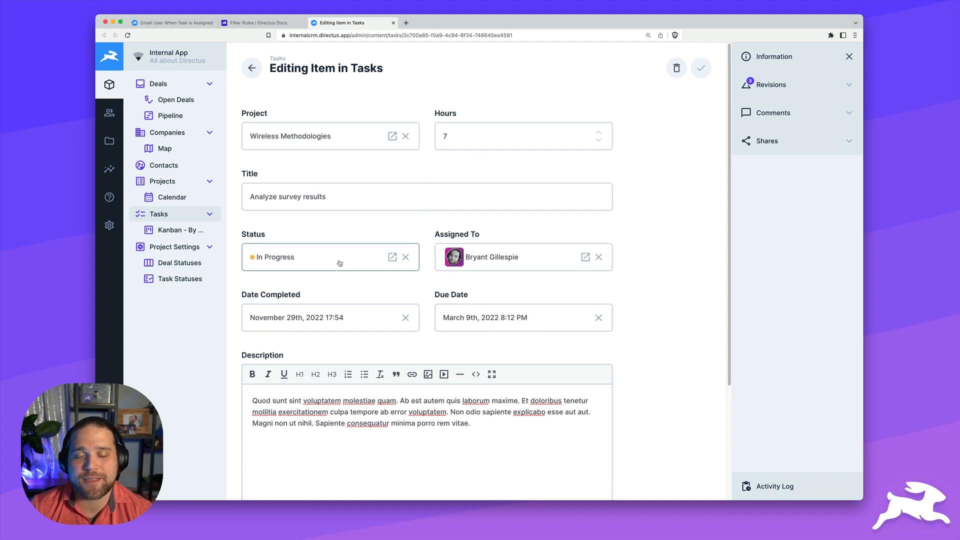
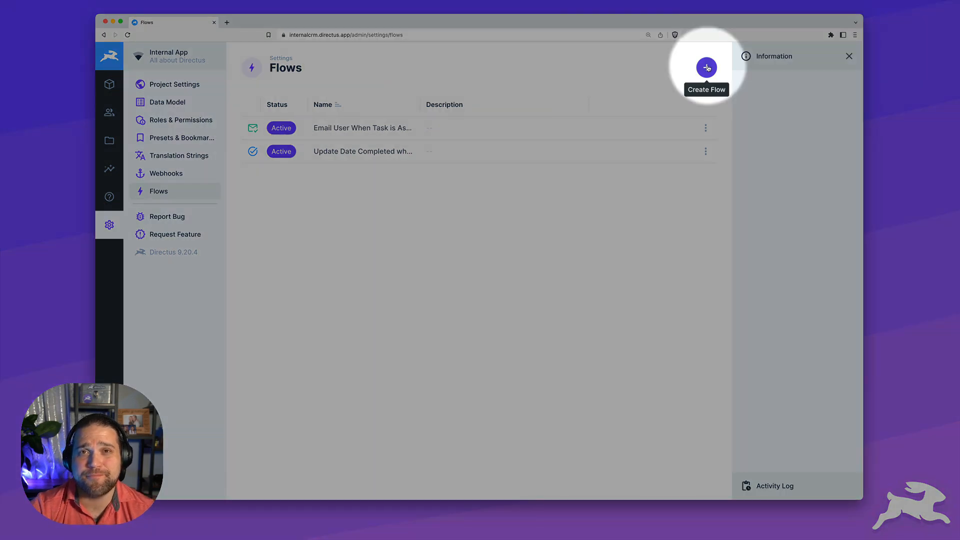
Name a new flow 'Catch Webhook From CRM' with the orange Data Exploration icon
{"action": "left_click", "coordinate": [707, 68]}
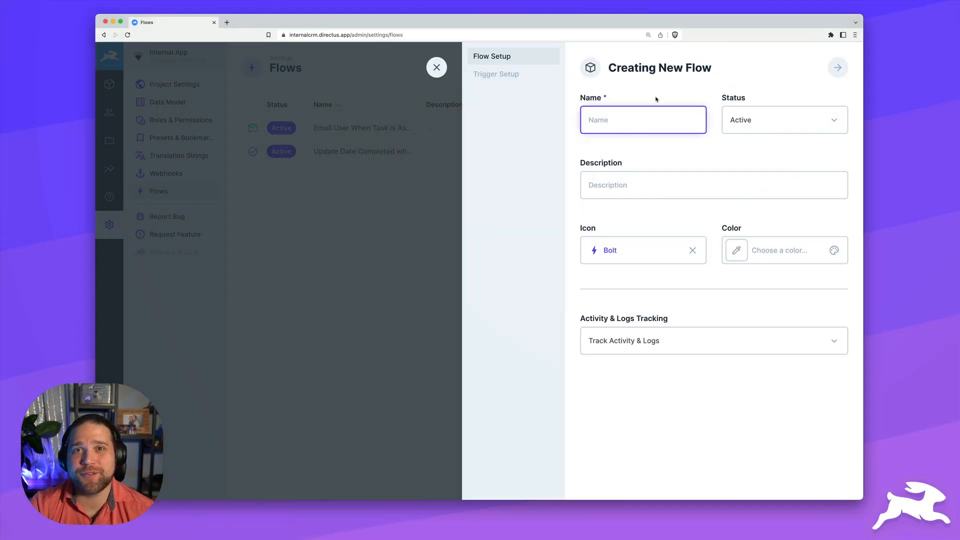
{"action": "type", "text": "Catch Webhook From CRM"}
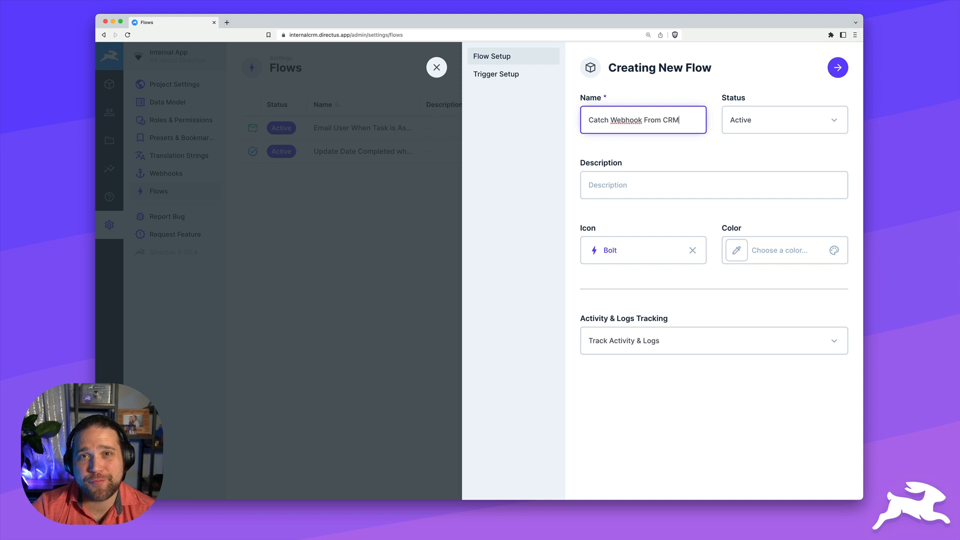
{"action": "left_click", "coordinate": [651, 250]}
{"action": "type", "text": "data"}
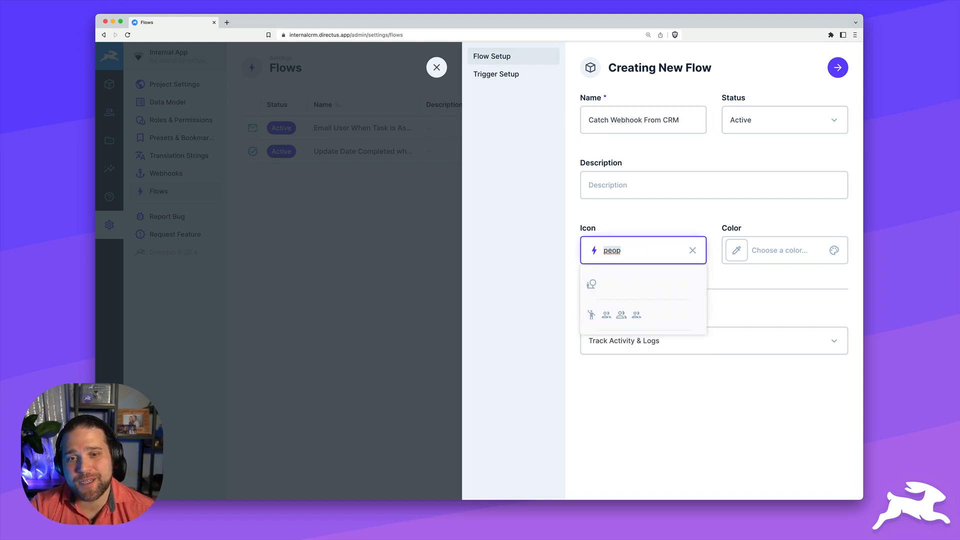
{"action": "left_click", "coordinate": [591, 284]}
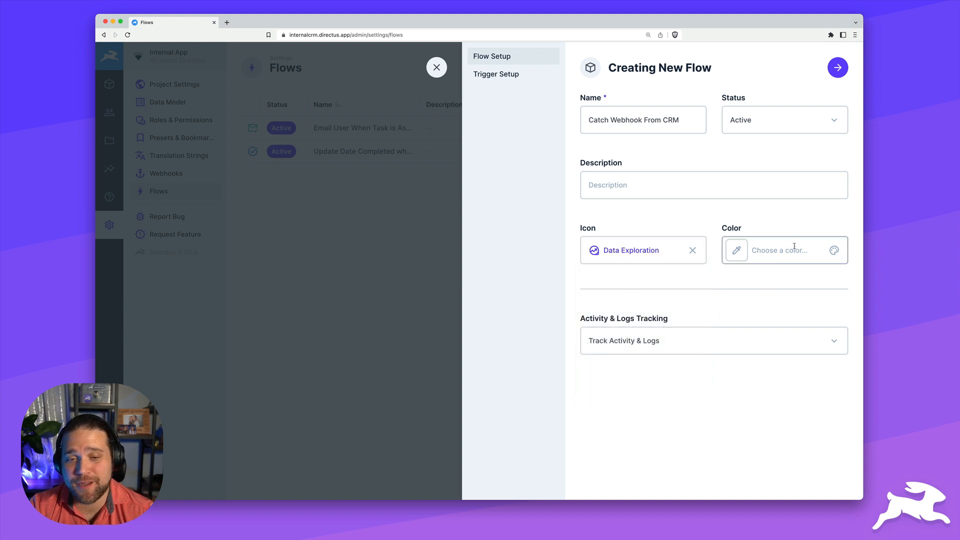
{"action": "left_click", "coordinate": [795, 250]}
{"action": "left_click", "coordinate": [786, 333]}
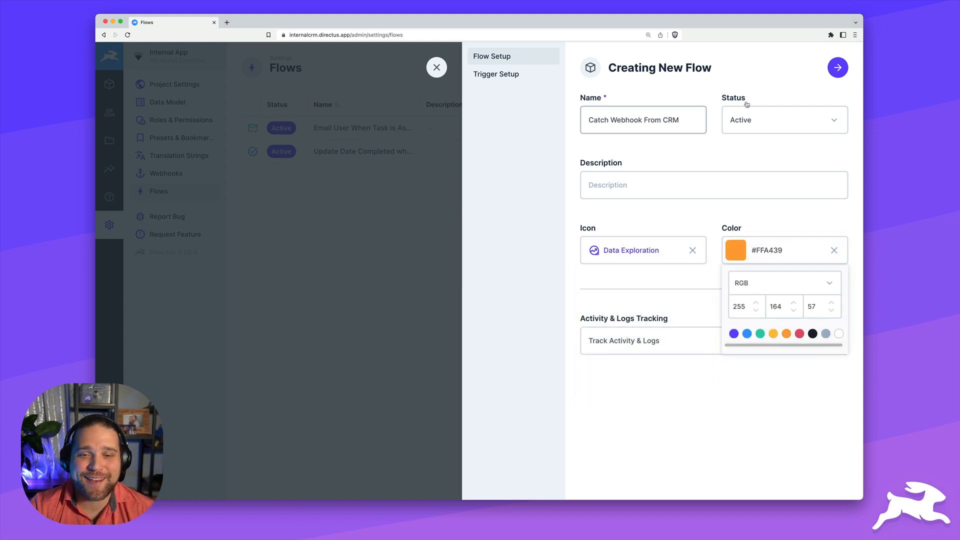
Give the flow a POST webhook trigger, save it, and copy the trigger URL
{"action": "left_click", "coordinate": [837, 68]}
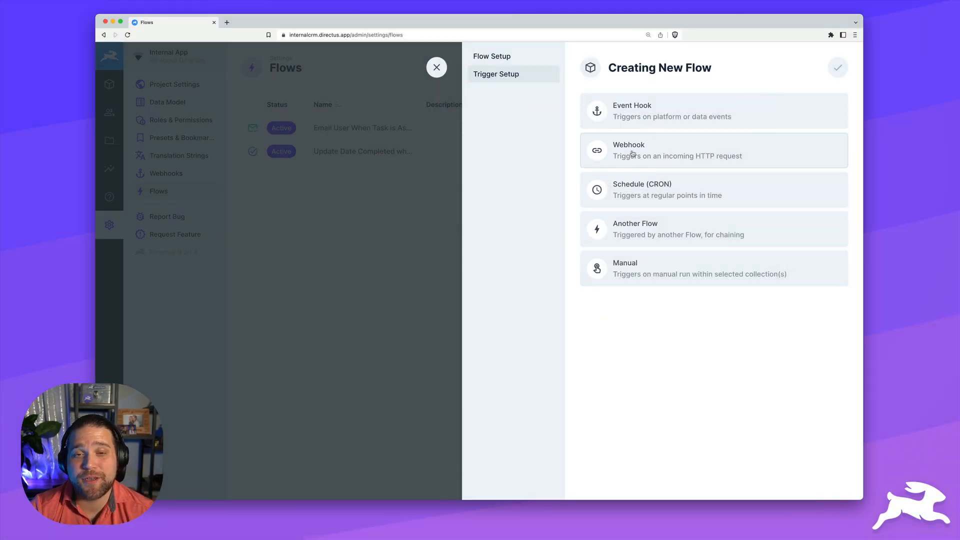
{"action": "left_click", "coordinate": [633, 154]}
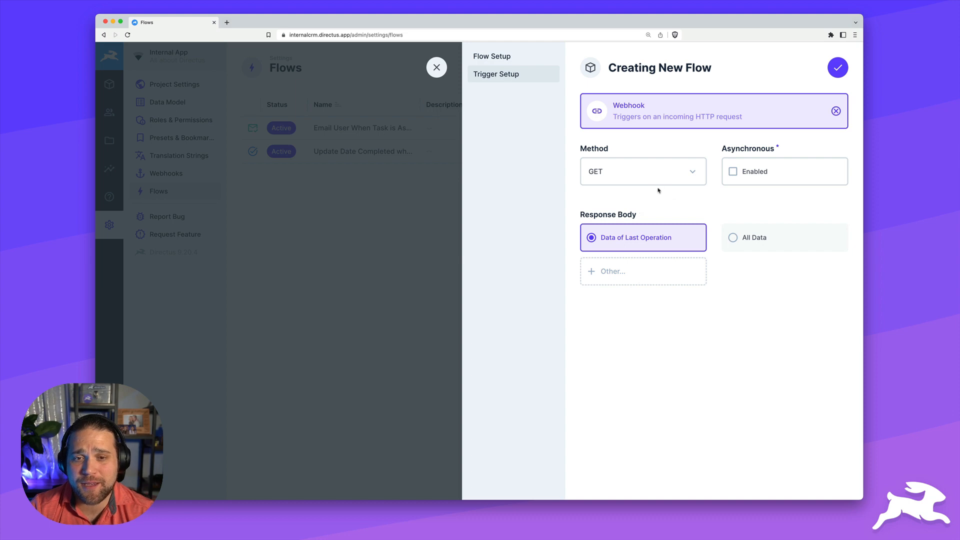
{"action": "left_click", "coordinate": [637, 183]}
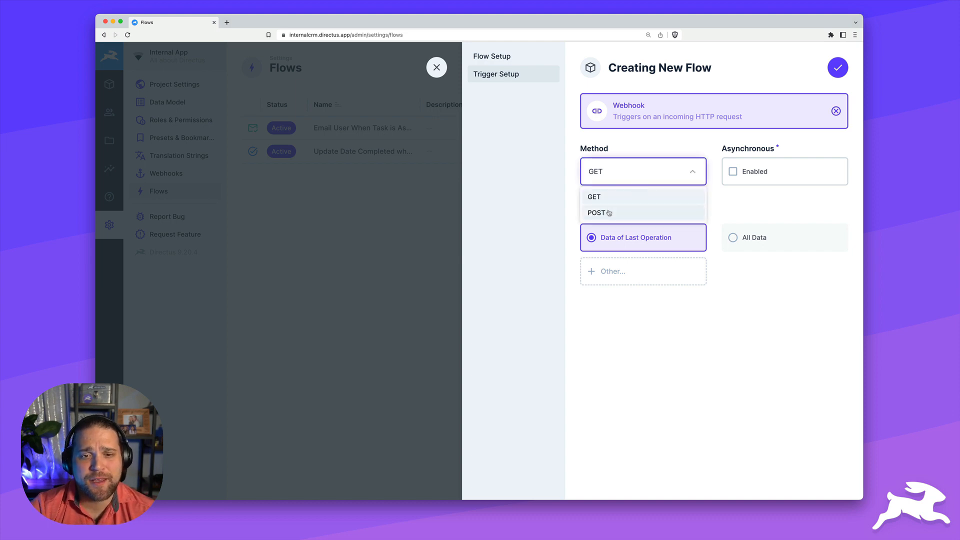
{"action": "left_click", "coordinate": [609, 212]}
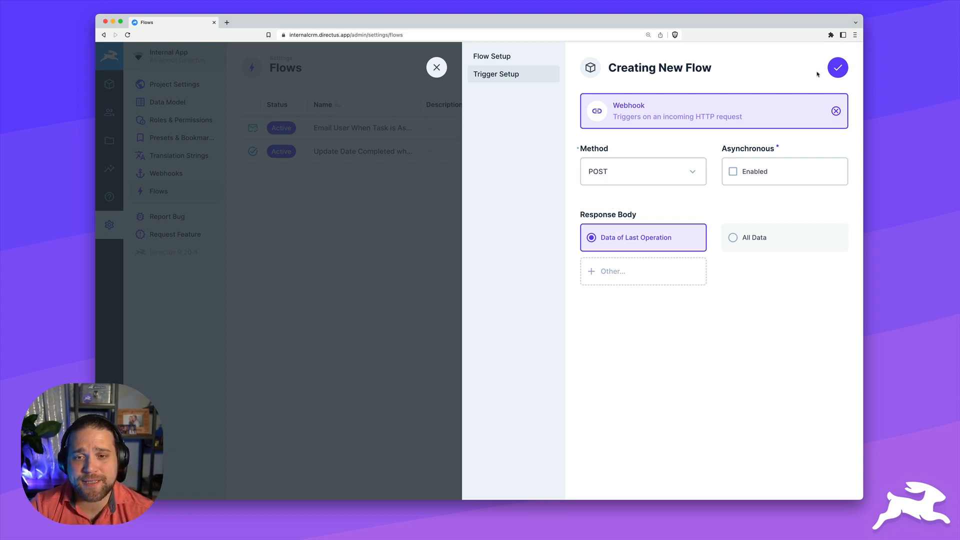
{"action": "left_click", "coordinate": [837, 68]}
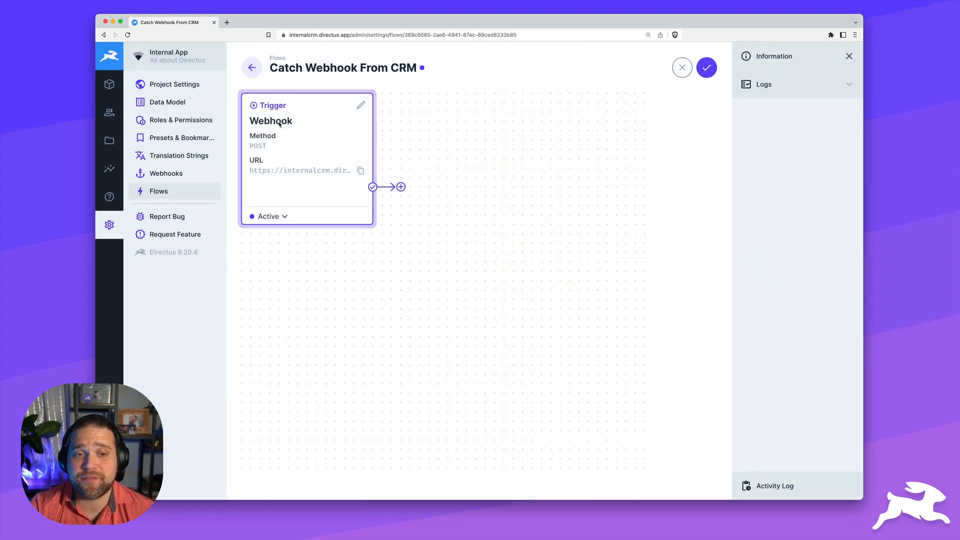
{"action": "left_click", "coordinate": [709, 69]}
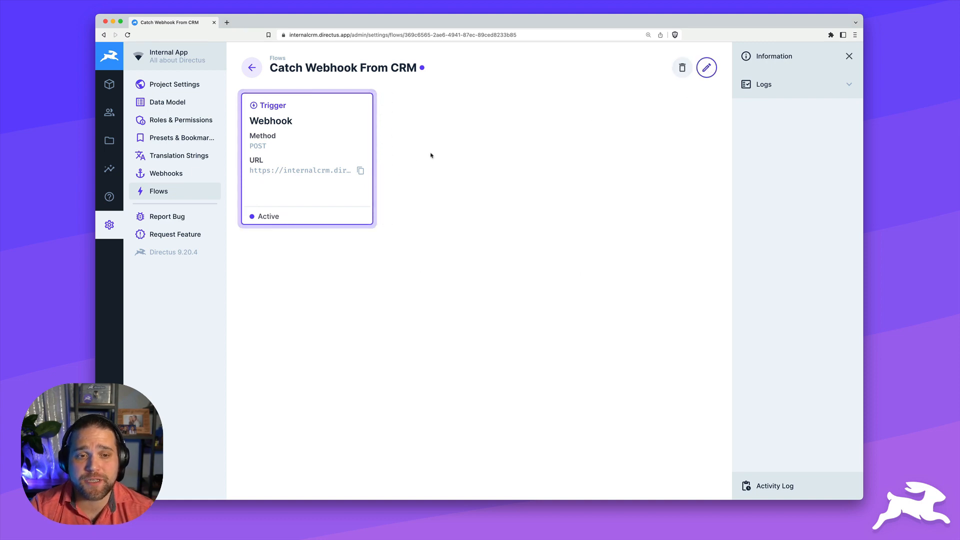
{"action": "left_click", "coordinate": [360, 171]}
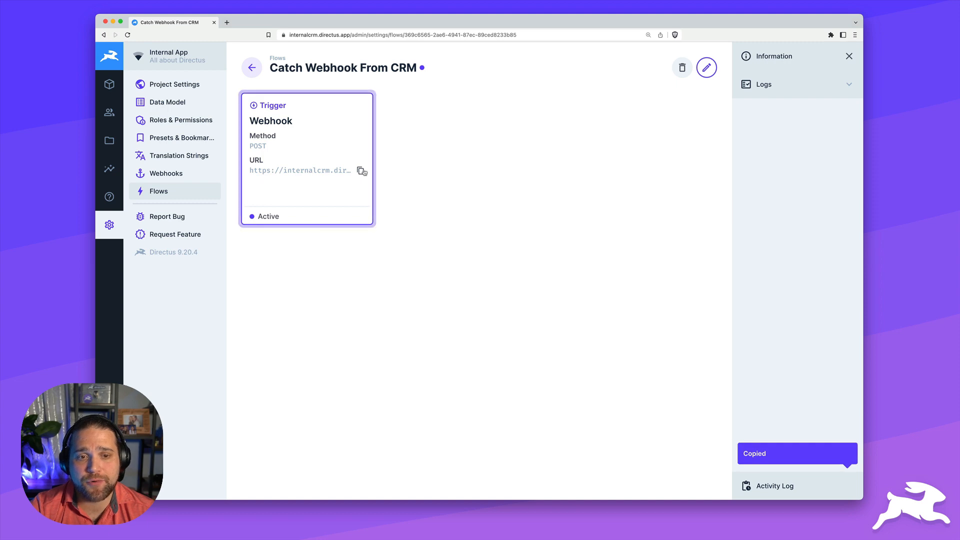
{"action": "left_click", "coordinate": [227, 22]}
Go to pipedrive.com and reach the Webhooks page under Tools and apps
{"action": "type", "text": "pipedrive.com"}
{"action": "key", "text": "Return"}
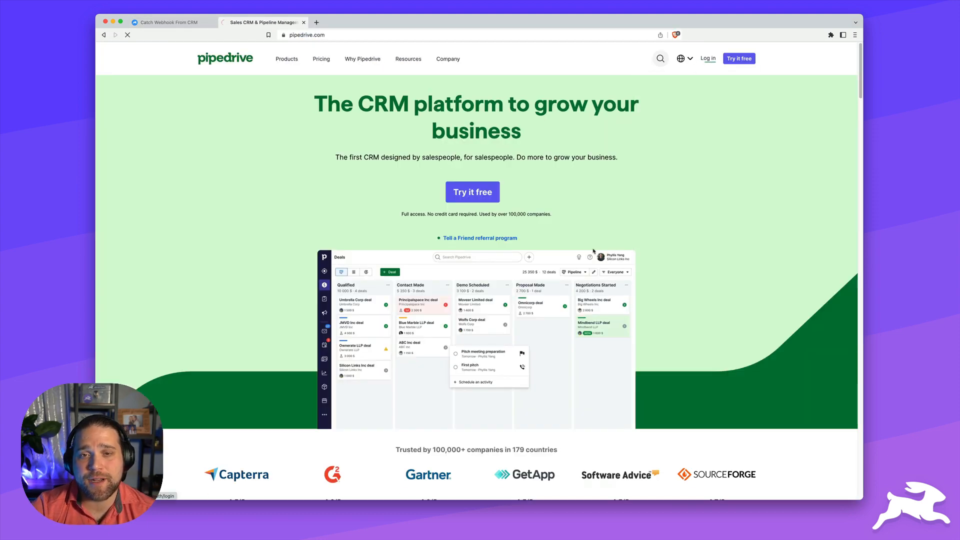
{"action": "left_click", "coordinate": [108, 351]}
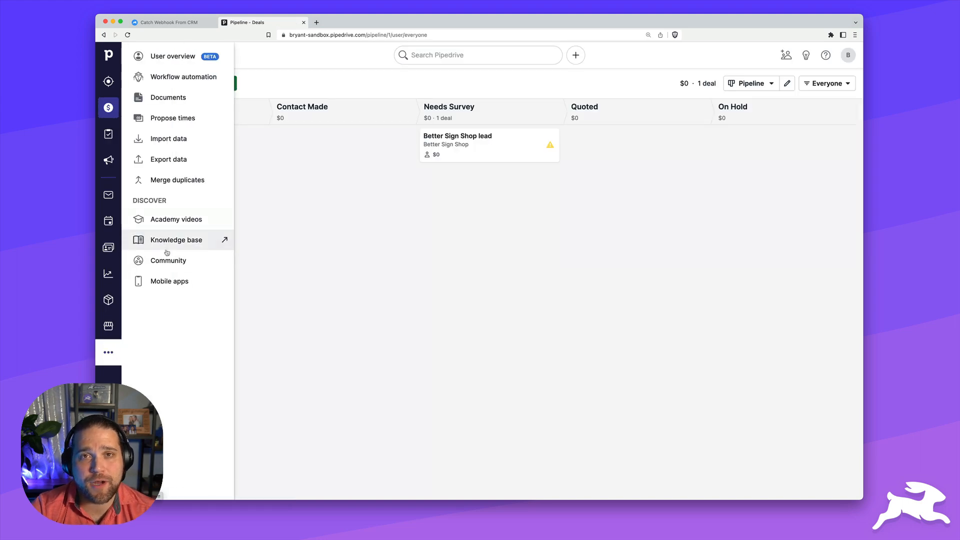
{"action": "left_click", "coordinate": [172, 77]}
{"action": "left_click", "coordinate": [648, 372]}
{"action": "left_click", "coordinate": [155, 128]}
{"action": "left_click", "coordinate": [306, 155]}
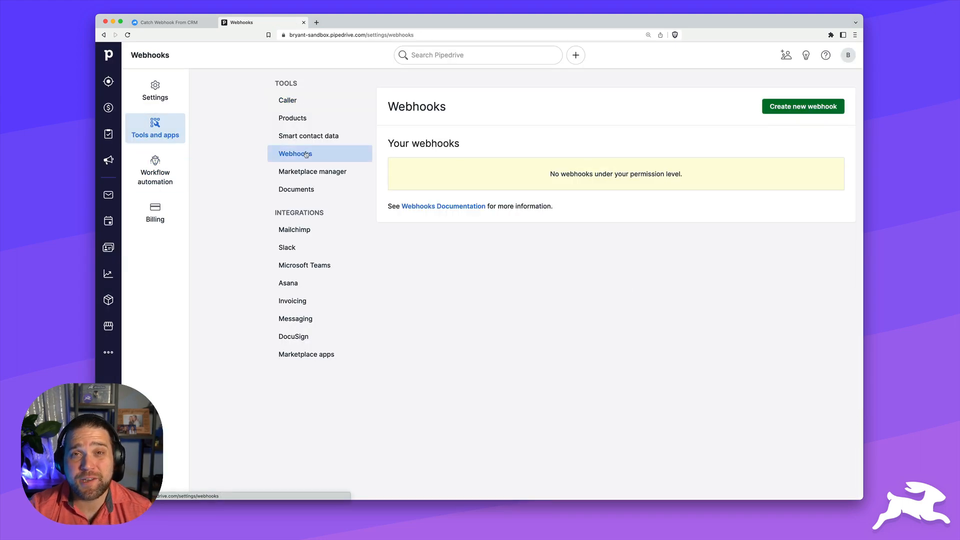
Create a webhook for * action on person events, posting to the pasted Directus URL
{"action": "left_click", "coordinate": [795, 107]}
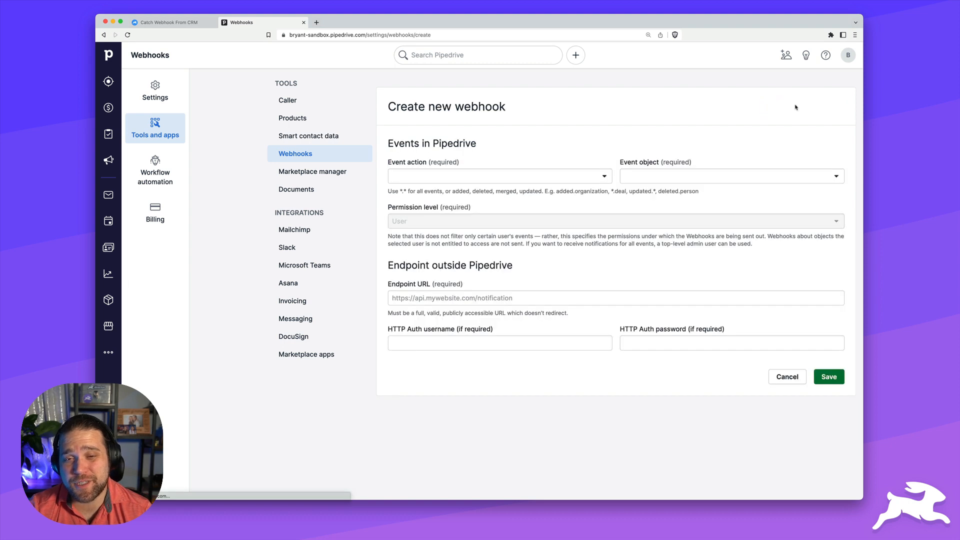
{"action": "left_click", "coordinate": [467, 180]}
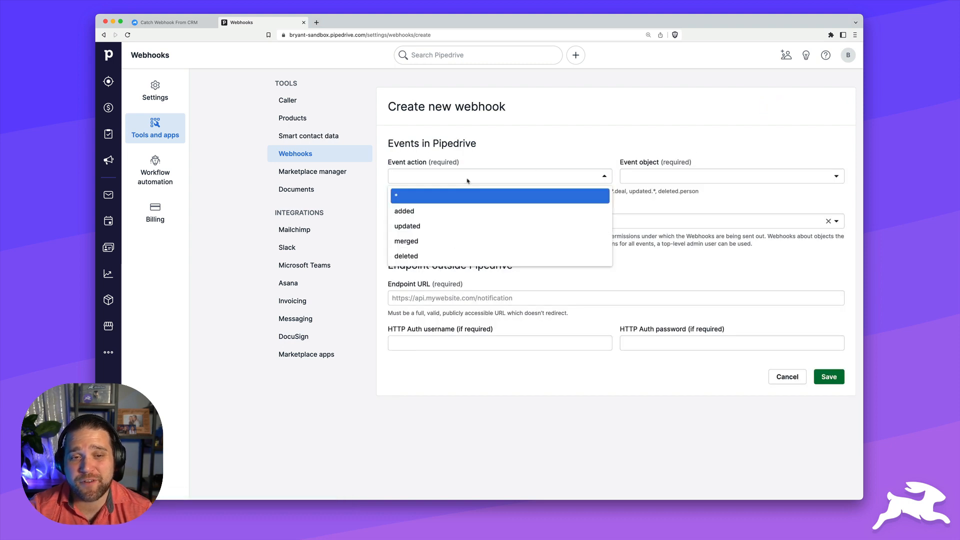
{"action": "left_click", "coordinate": [420, 198]}
{"action": "left_click", "coordinate": [678, 175]}
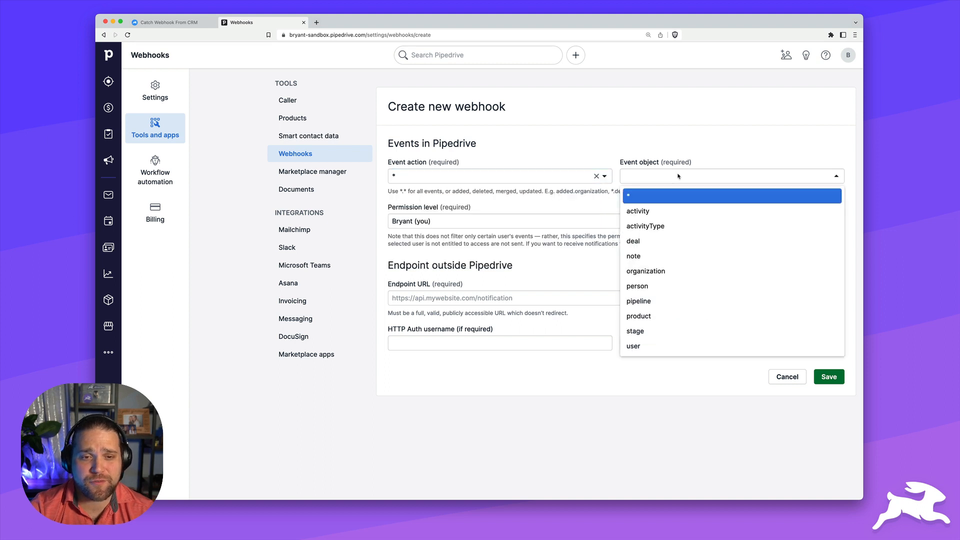
{"action": "left_click", "coordinate": [661, 290]}
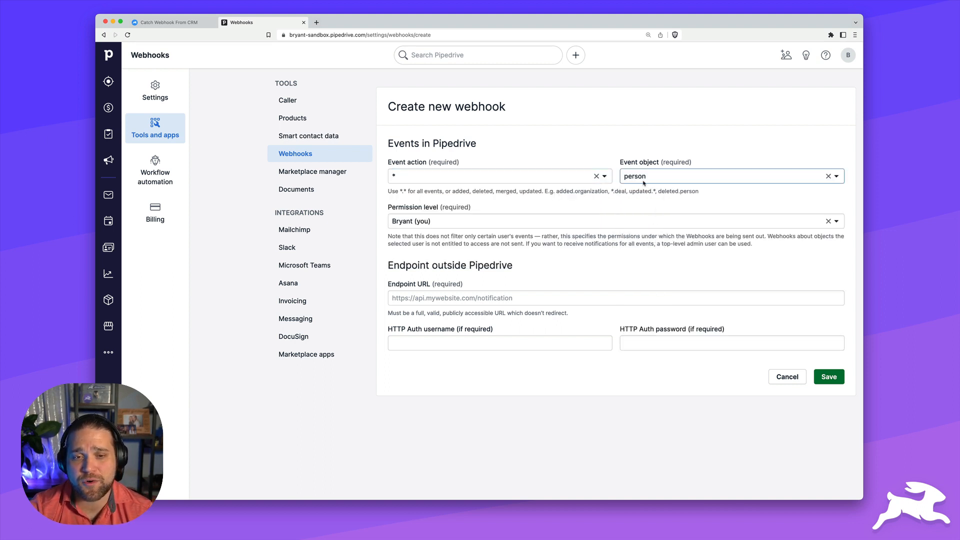
{"action": "left_click", "coordinate": [449, 296]}
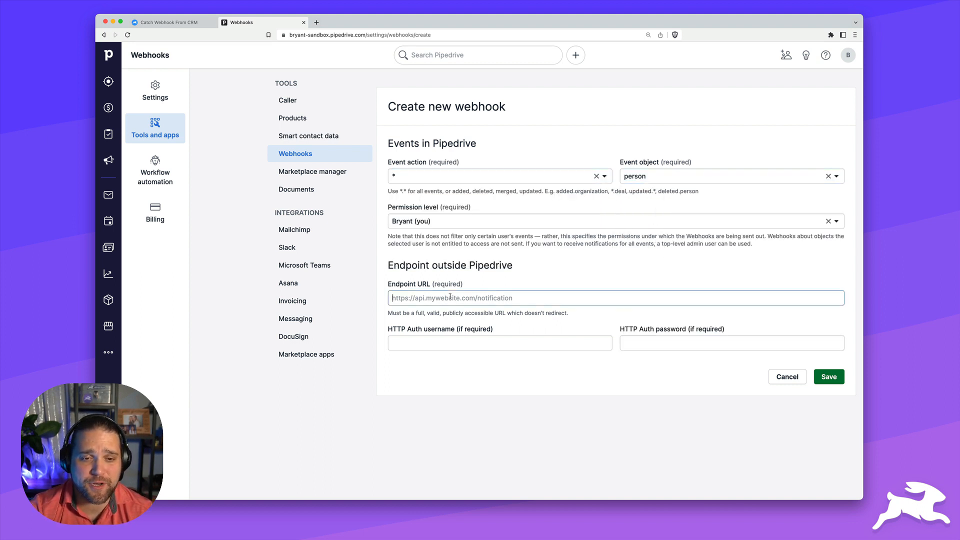
{"action": "key", "text": "super+v"}
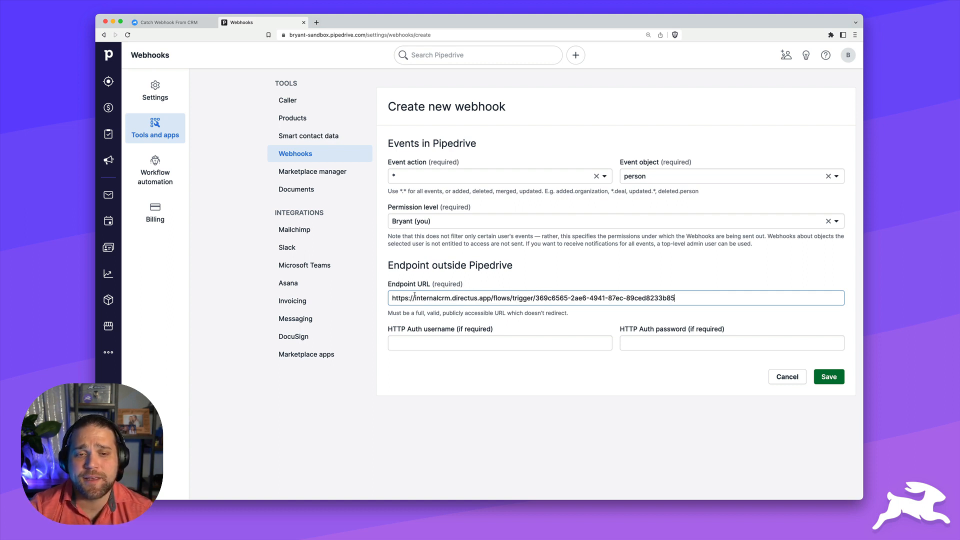
{"action": "left_click", "coordinate": [828, 377]}
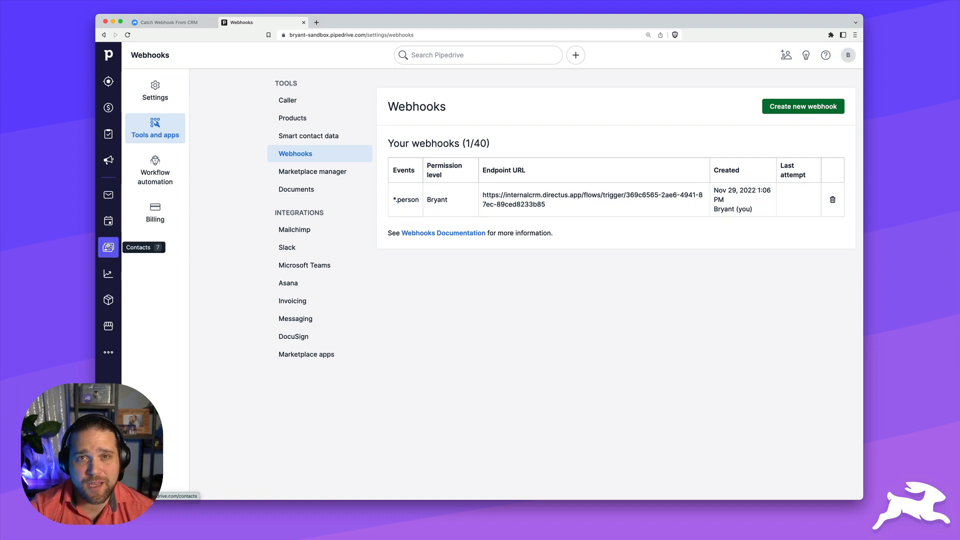
{"action": "left_click", "coordinate": [108, 247]}
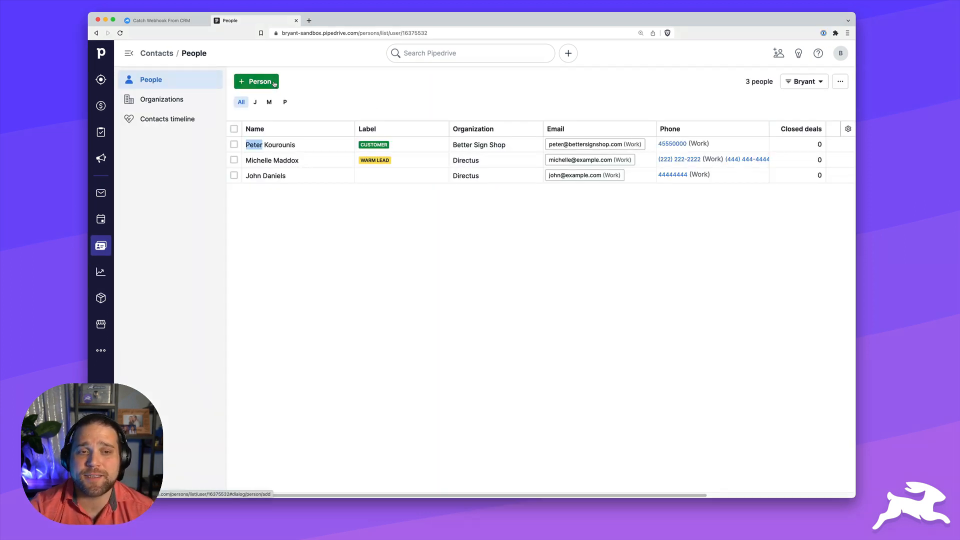
Add a new person in the Directus organization with a phone number, then return to Directus
{"action": "left_click", "coordinate": [274, 84]}
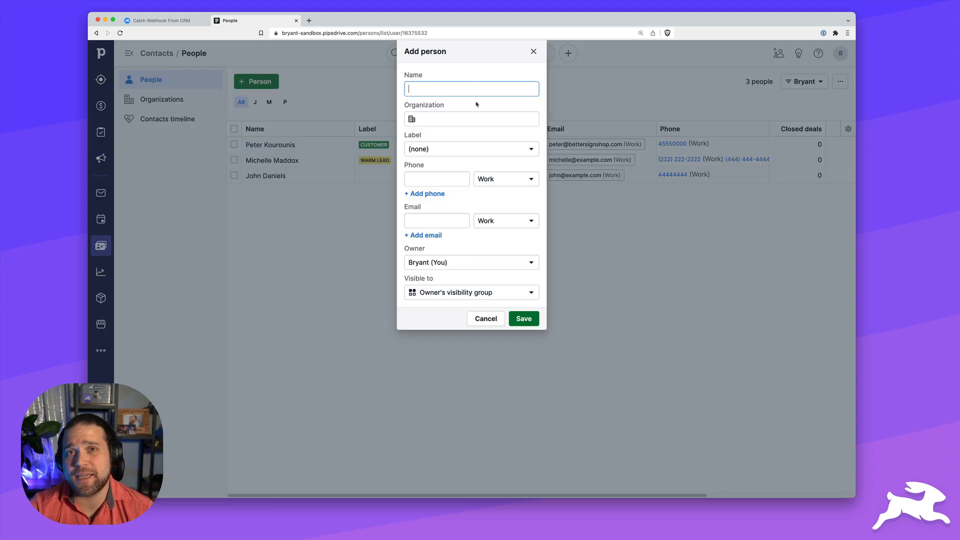
{"action": "type", "text": "Ben Haynes"}
{"action": "key", "text": "Tab"}
{"action": "type", "text": "Directus"}
{"action": "key", "text": "Tab"}
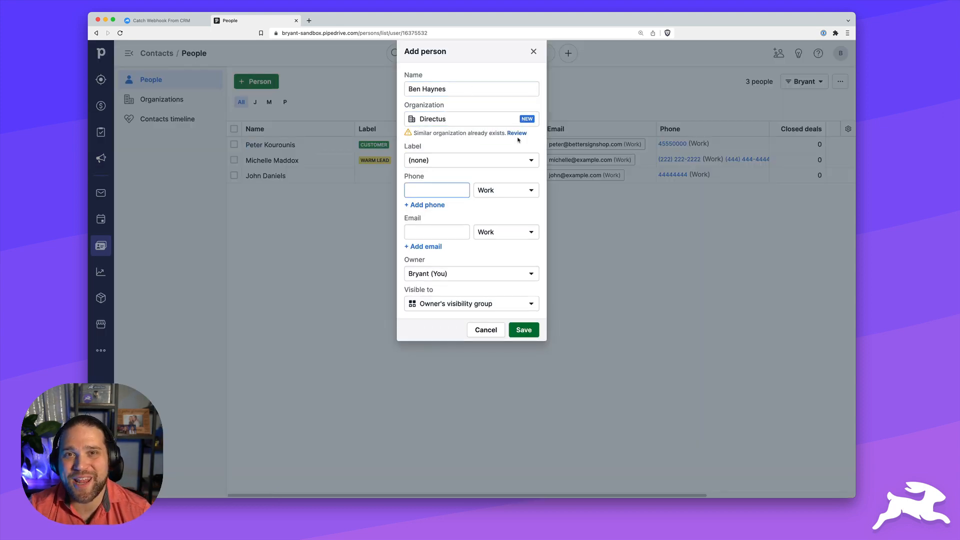
{"action": "type", "text": "55555555"}
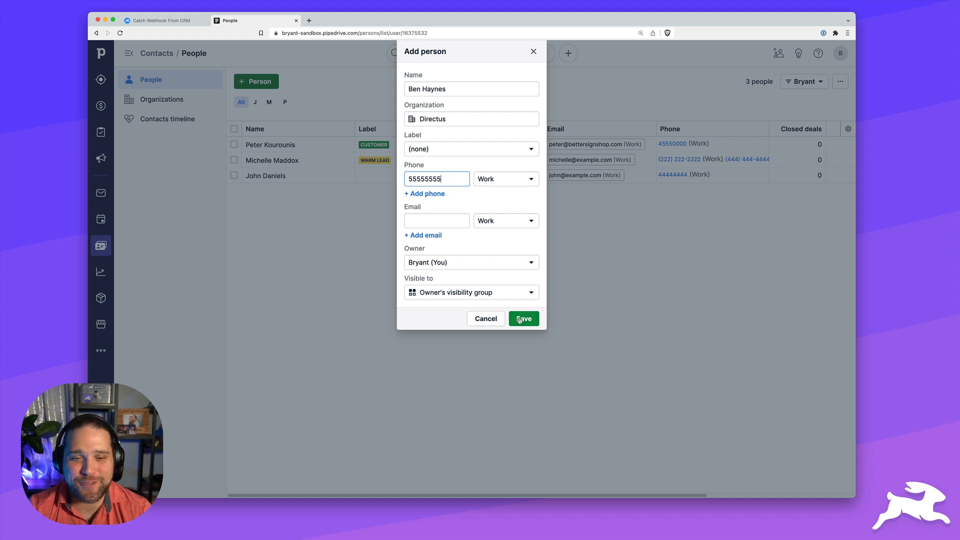
{"action": "left_click", "coordinate": [520, 319]}
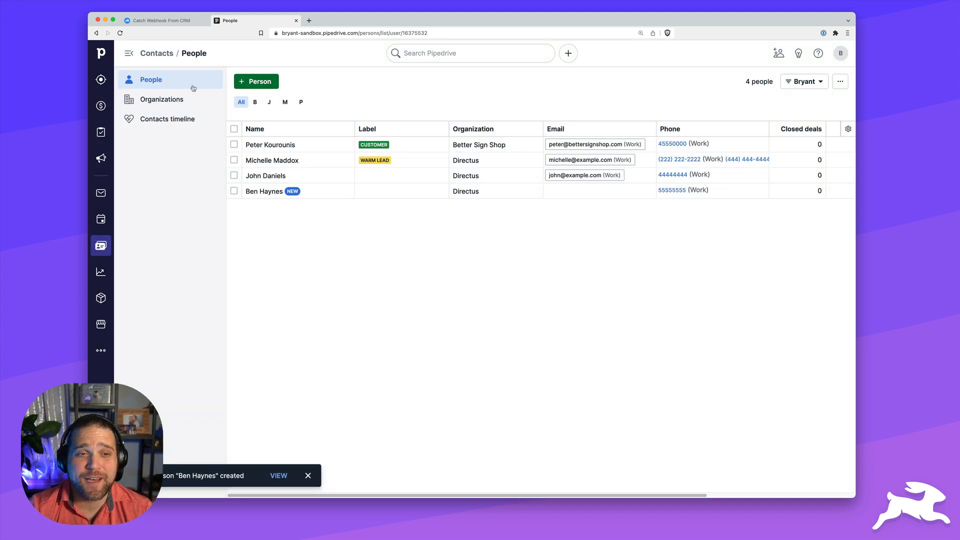
{"action": "left_click", "coordinate": [156, 22]}
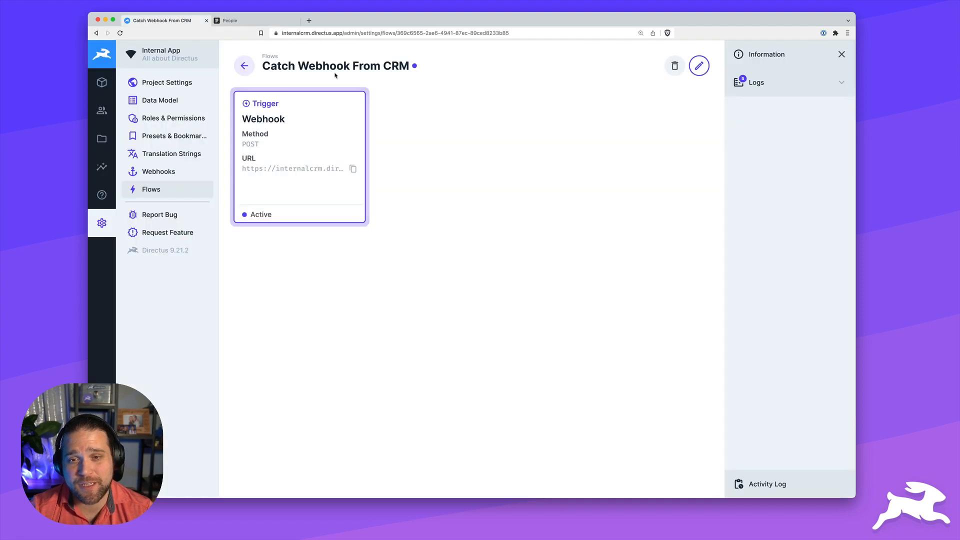
Reload the flow, open the newest run log, and inspect the payload's body and first_name fields
{"action": "key", "text": "super+r"}
{"action": "left_click", "coordinate": [785, 89]}
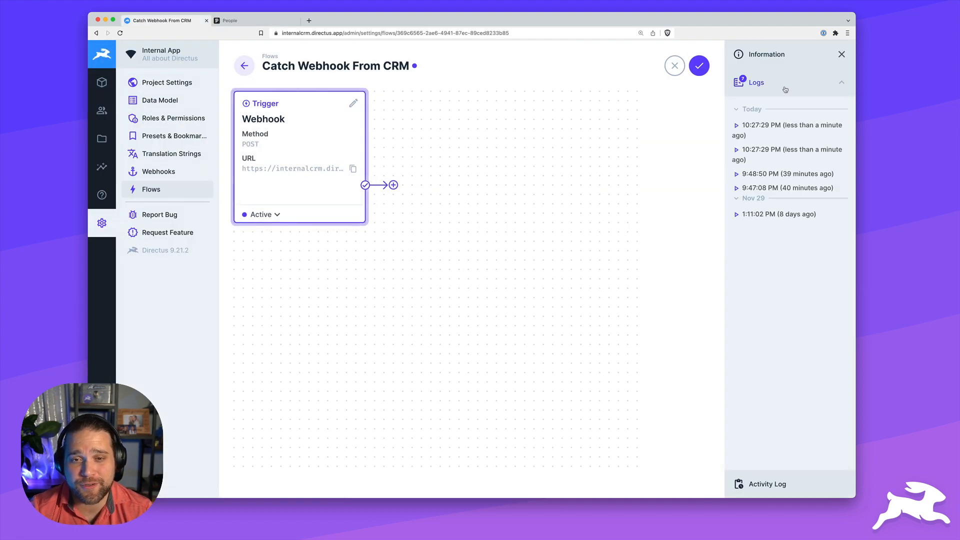
{"action": "left_click", "coordinate": [761, 127]}
{"action": "left_click", "coordinate": [513, 147]}
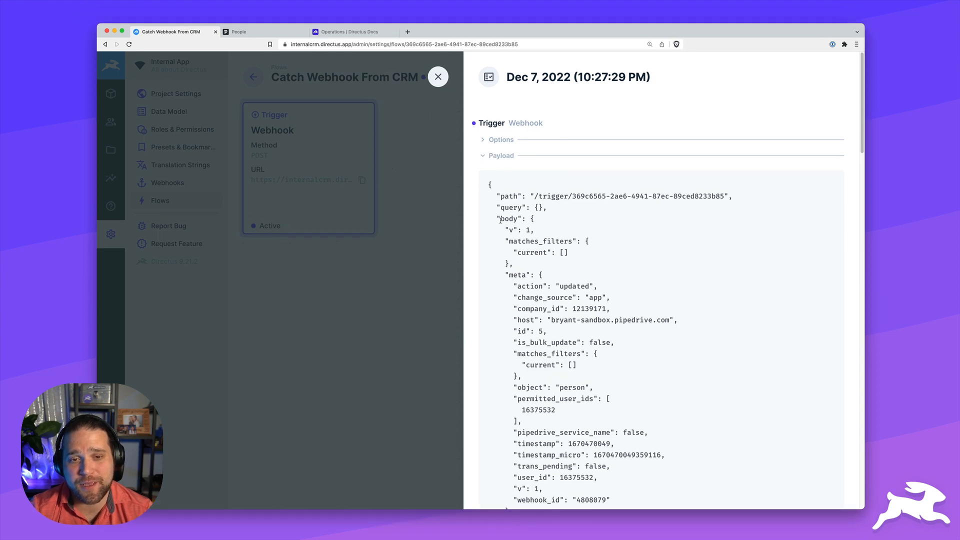
{"action": "mouse_move", "coordinate": [500, 220]}
{"action": "left_mouse_down"}
{"action": "mouse_move", "coordinate": [526, 219]}
{"action": "mouse_move", "coordinate": [517, 219]}
{"action": "left_mouse_up"}
{"action": "scroll", "coordinate": [531, 399], "scroll_direction": "down", "scroll_amount": 5}
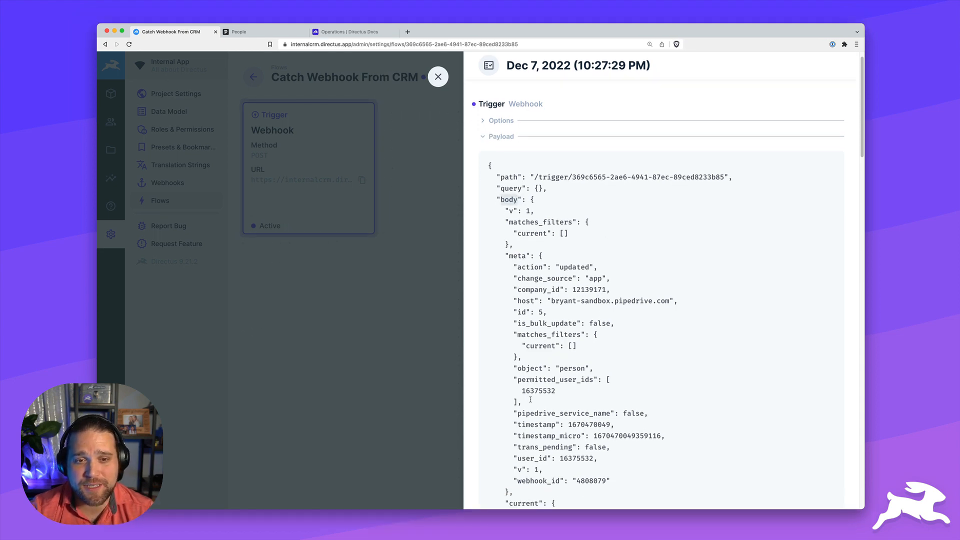
{"action": "left_click_drag", "start_coordinate": [509, 370], "coordinate": [540, 374]}
{"action": "scroll", "coordinate": [545, 370], "scroll_direction": "down", "scroll_amount": 3}
{"action": "scroll", "coordinate": [548, 368], "scroll_direction": "down", "scroll_amount": 5}
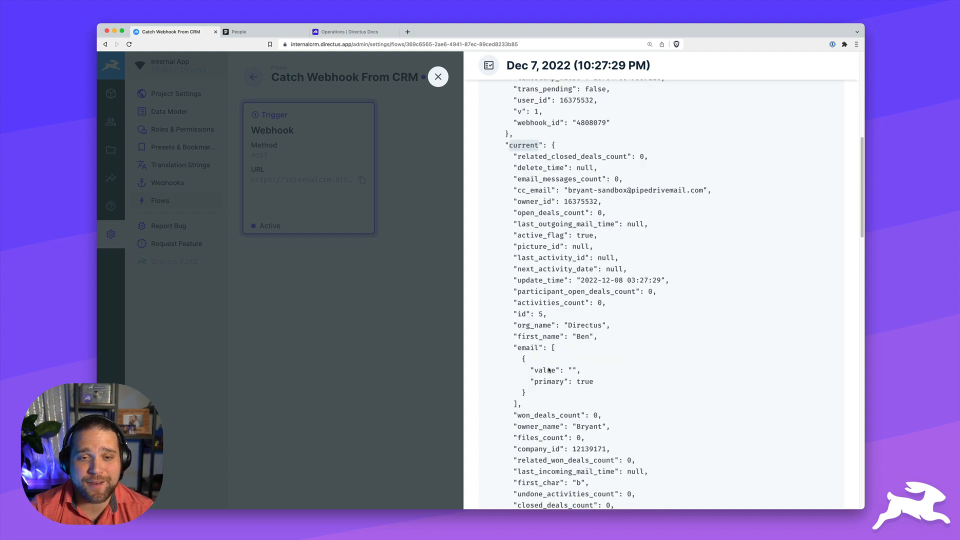
{"action": "left_click_drag", "start_coordinate": [518, 333], "coordinate": [557, 335]}
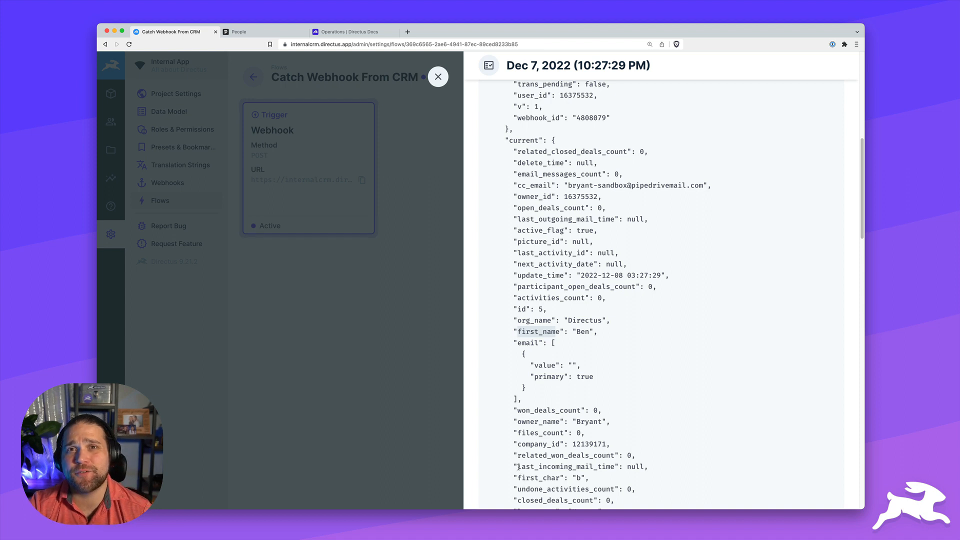
{"action": "scroll", "coordinate": [518, 467], "scroll_direction": "down", "scroll_amount": 2}
{"action": "left_click_drag", "start_coordinate": [517, 475], "coordinate": [558, 484]}
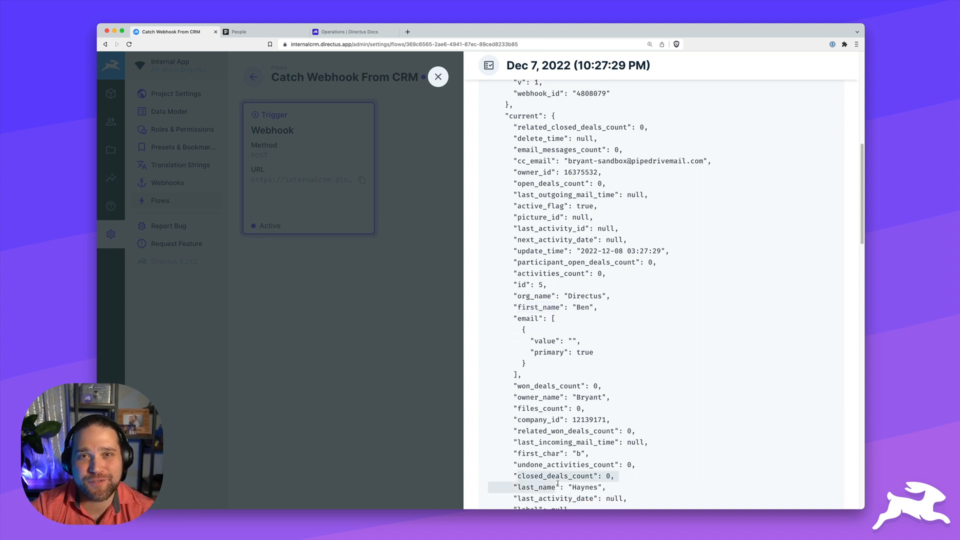
Copy the whole JSON payload into a blank code editor file and close the run details
{"action": "left_click", "coordinate": [638, 388]}
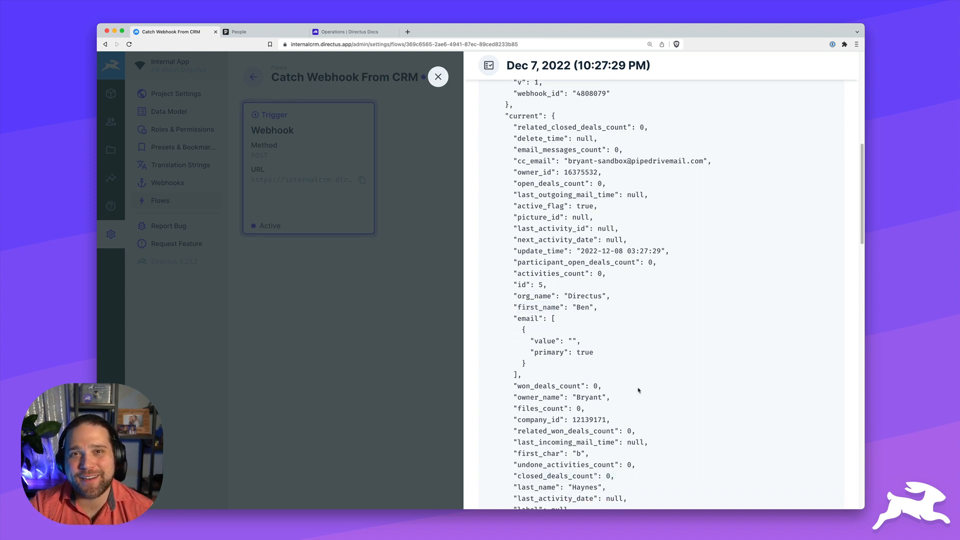
{"action": "key", "text": "super+a"}
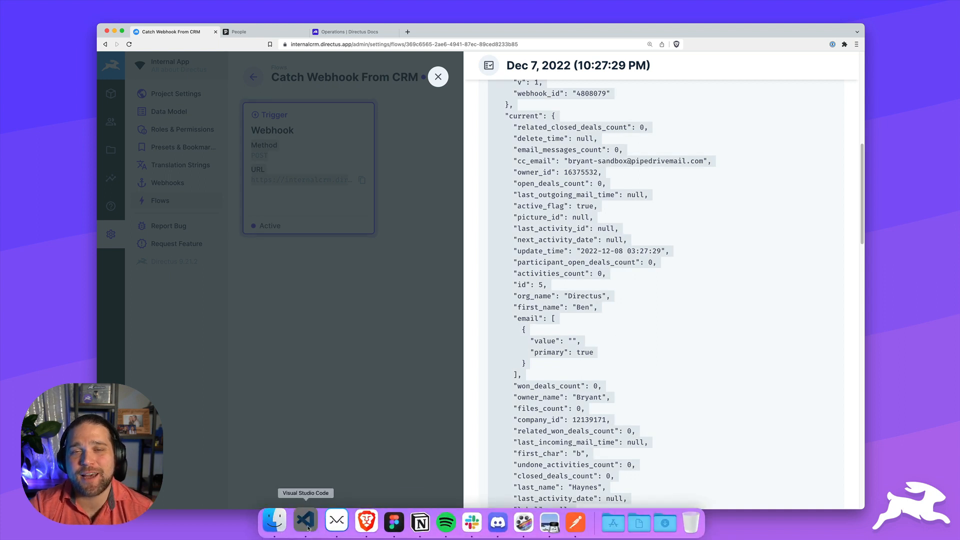
{"action": "left_click", "coordinate": [305, 520]}
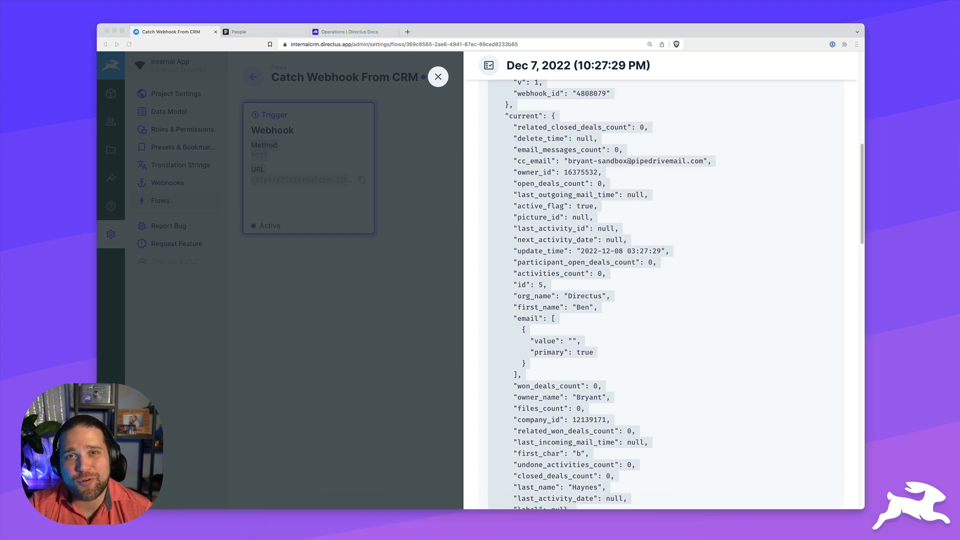
{"action": "key", "text": "super+v"}
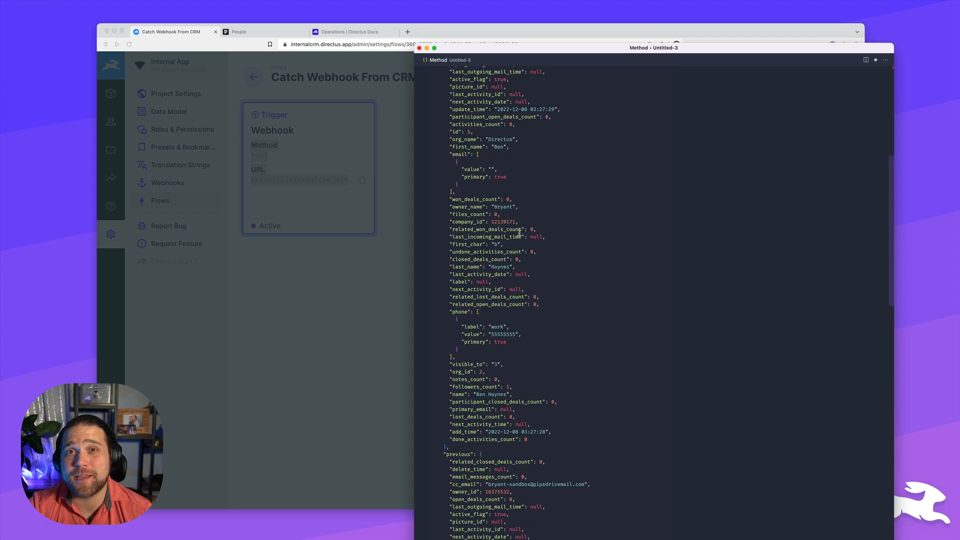
{"action": "left_click", "coordinate": [539, 43]}
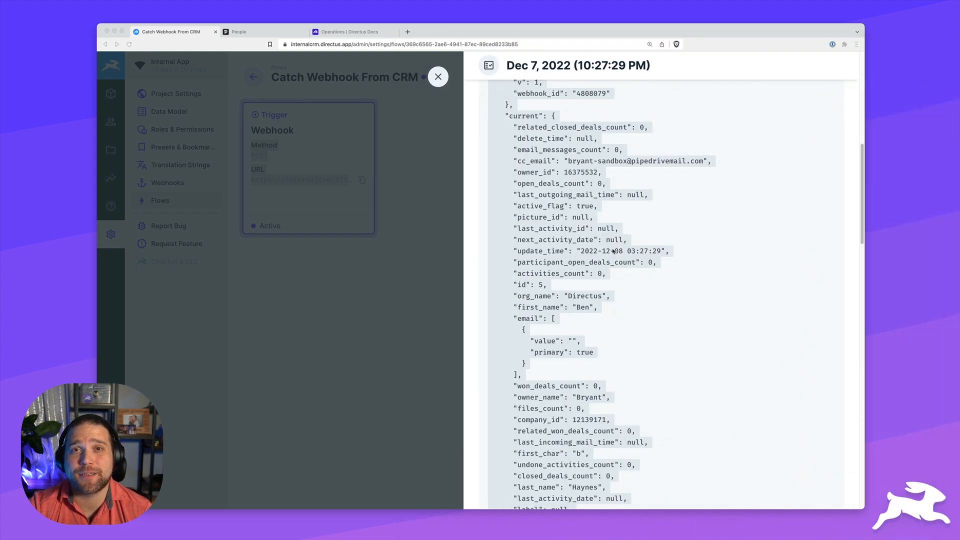
{"action": "scroll", "coordinate": [599, 250], "scroll_direction": "up", "scroll_amount": 10}
{"action": "left_click", "coordinate": [438, 77]}
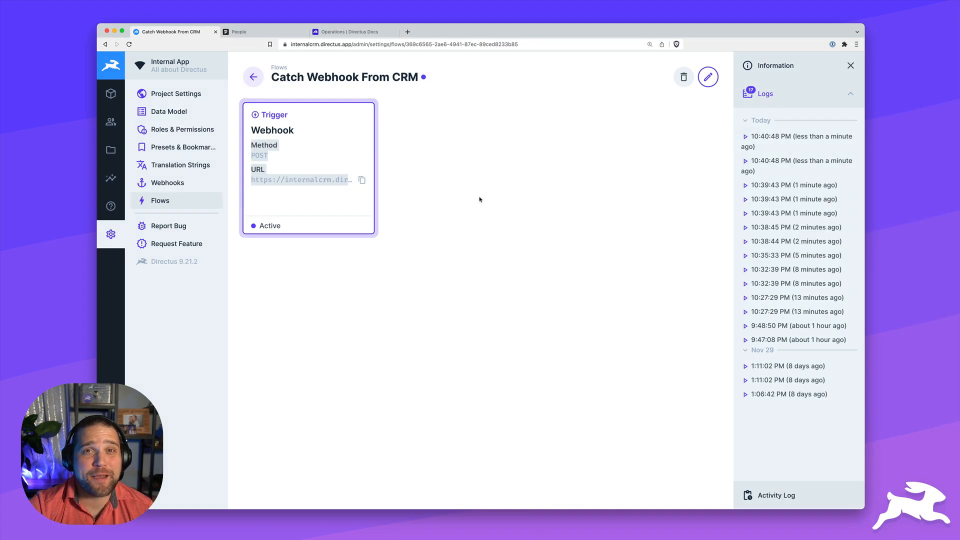
Add a 'Create Contact' Create Data operation writing to Contacts with Full Access
{"action": "left_click", "coordinate": [710, 80]}
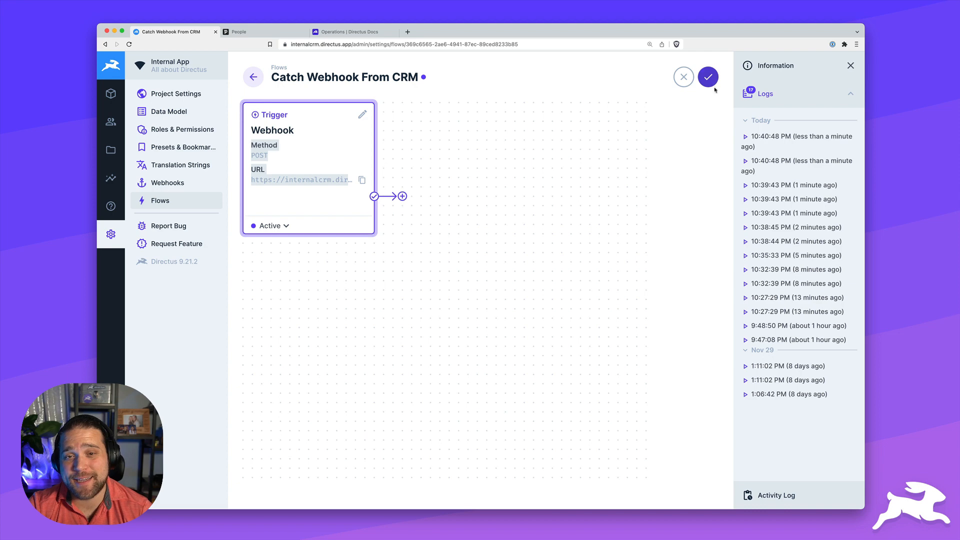
{"action": "left_click", "coordinate": [403, 196]}
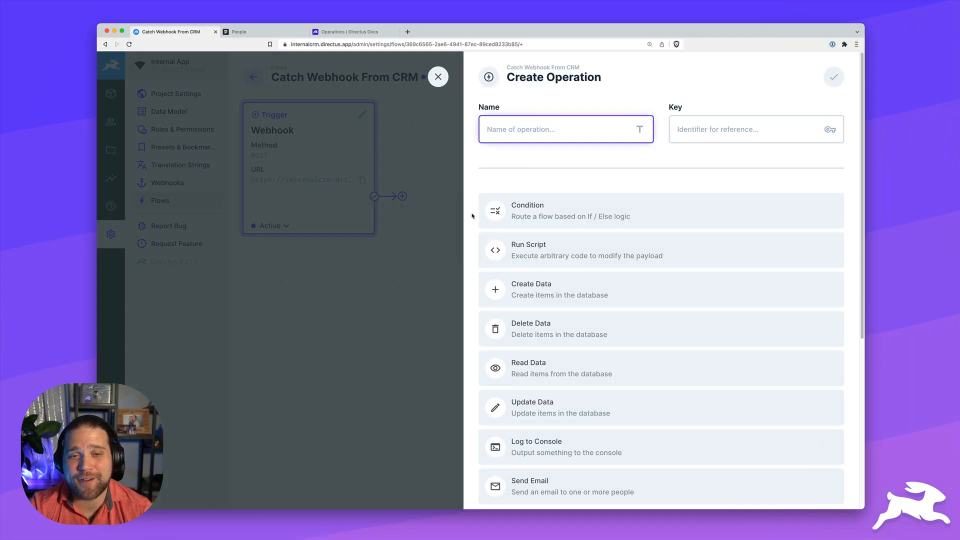
{"action": "type", "text": "Create Contact"}
{"action": "left_click", "coordinate": [558, 294]}
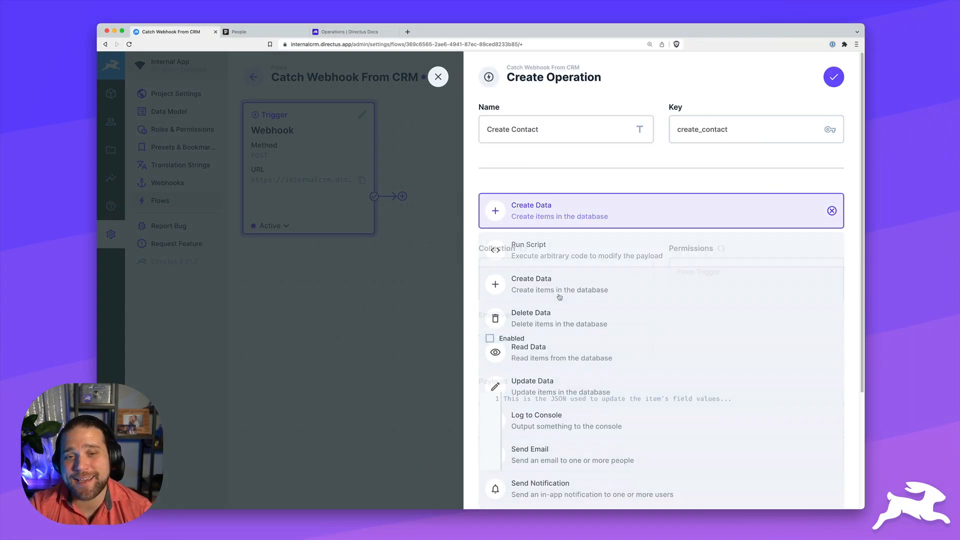
{"action": "left_click", "coordinate": [594, 274]}
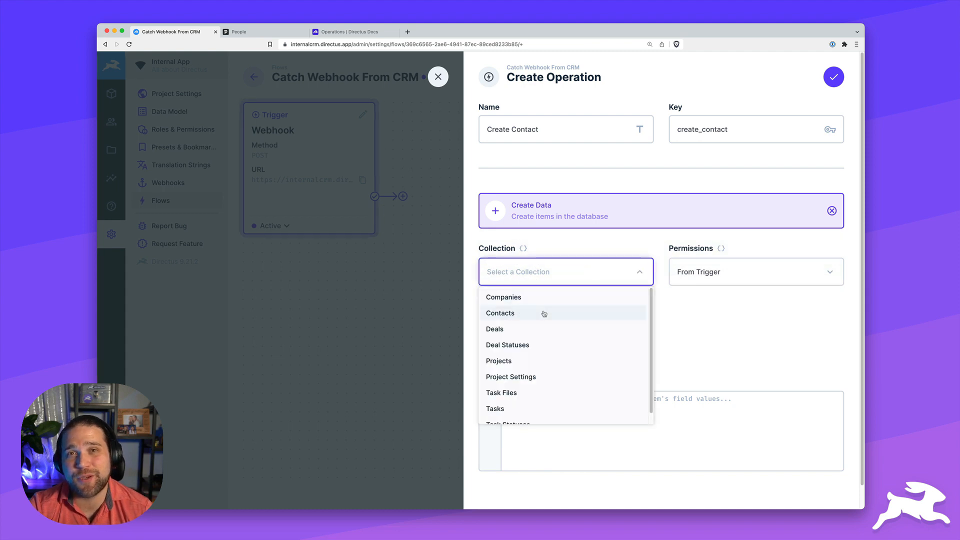
{"action": "left_click", "coordinate": [507, 314]}
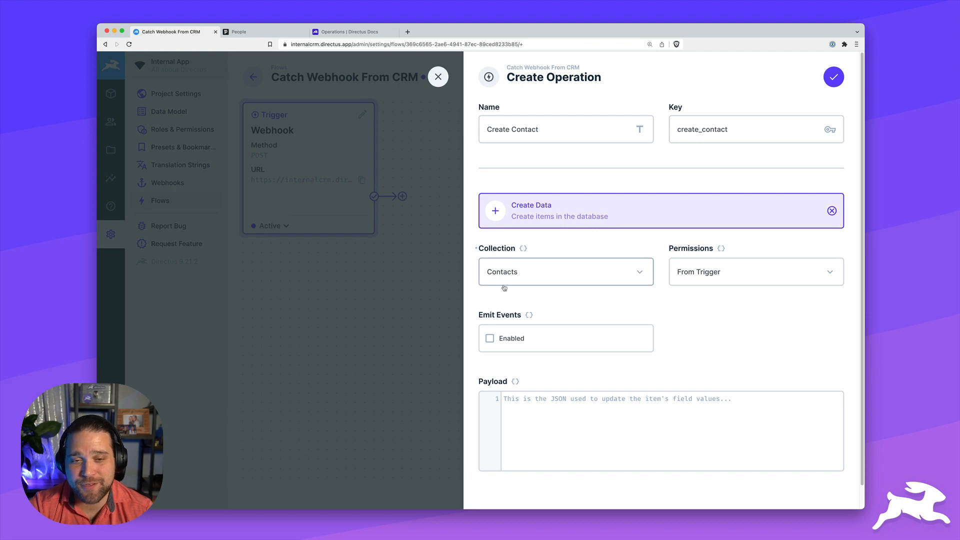
{"action": "left_click", "coordinate": [696, 281]}
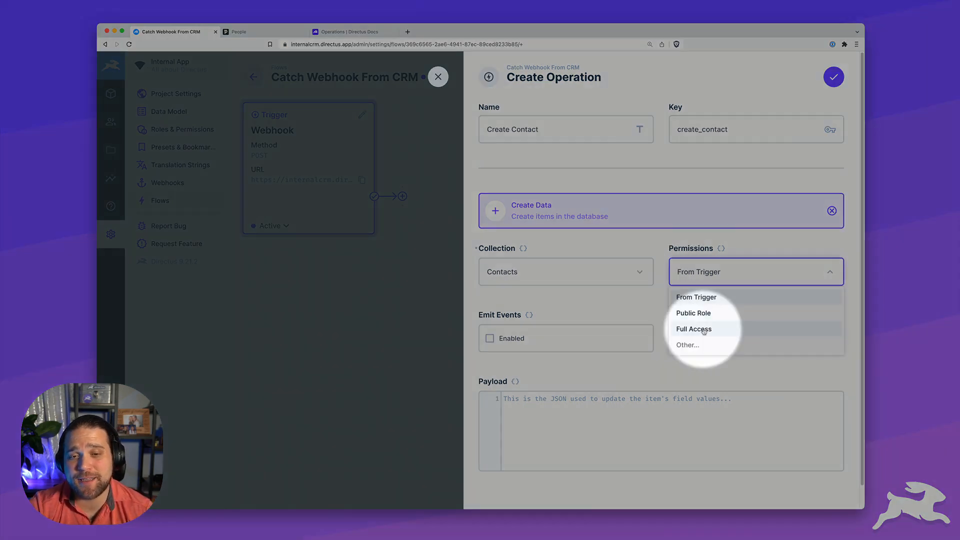
{"action": "left_click", "coordinate": [705, 330]}
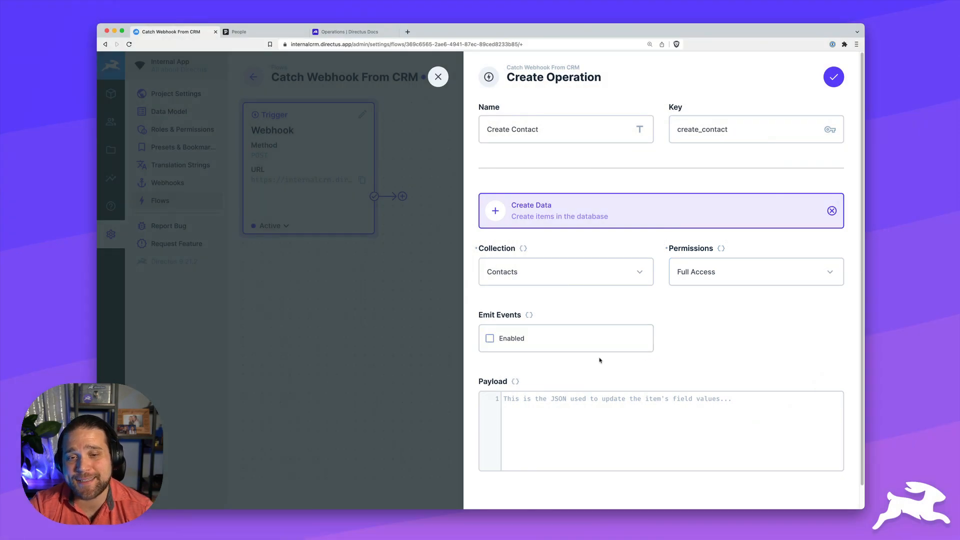
Start the payload JSON with a first_name mapping from $trigger.body.current, duplicated twice
{"action": "left_click", "coordinate": [600, 408]}
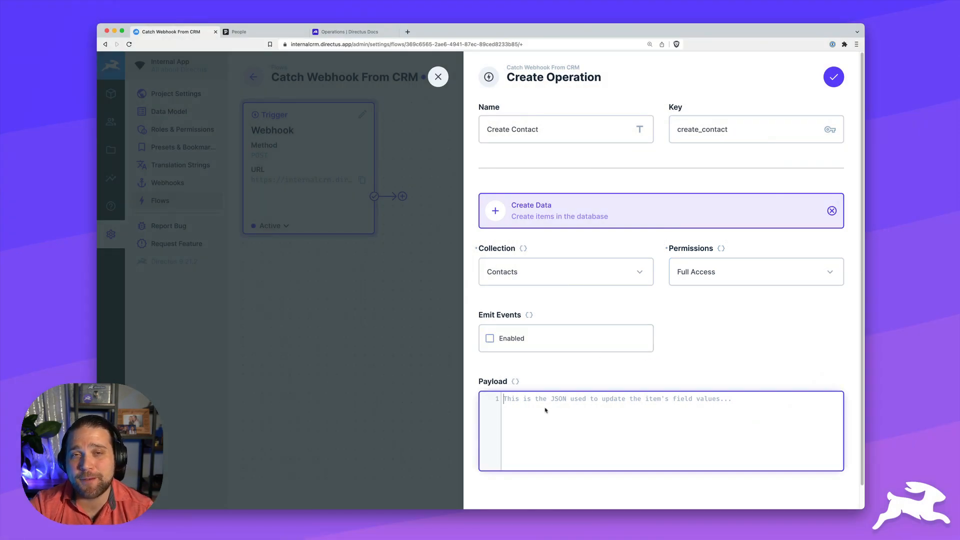
{"action": "type", "text": "{"}
{"action": "key", "text": "Return"}
{"action": "type", "text": "\"first_name"}
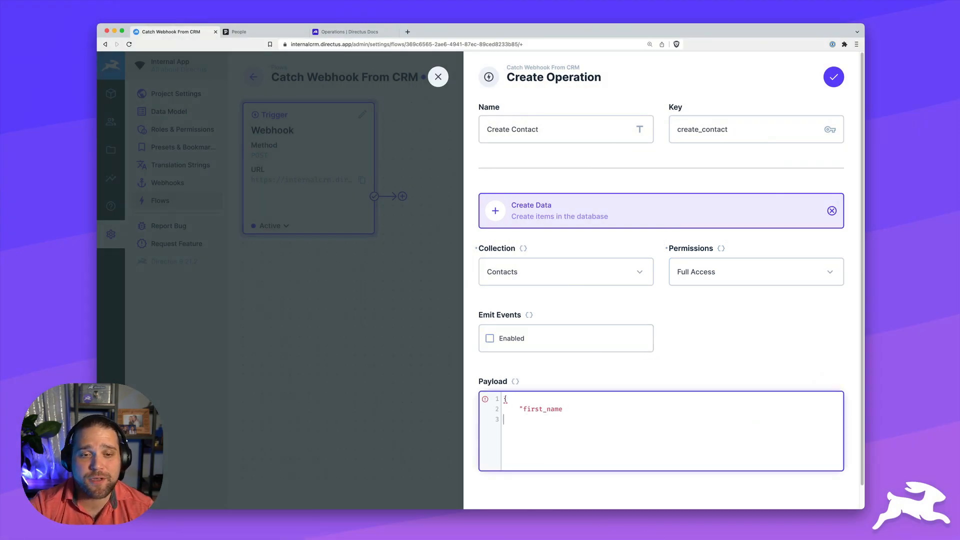
{"action": "type", "text": "\": \"{{ $trigger.body.current.first_name }}\""}
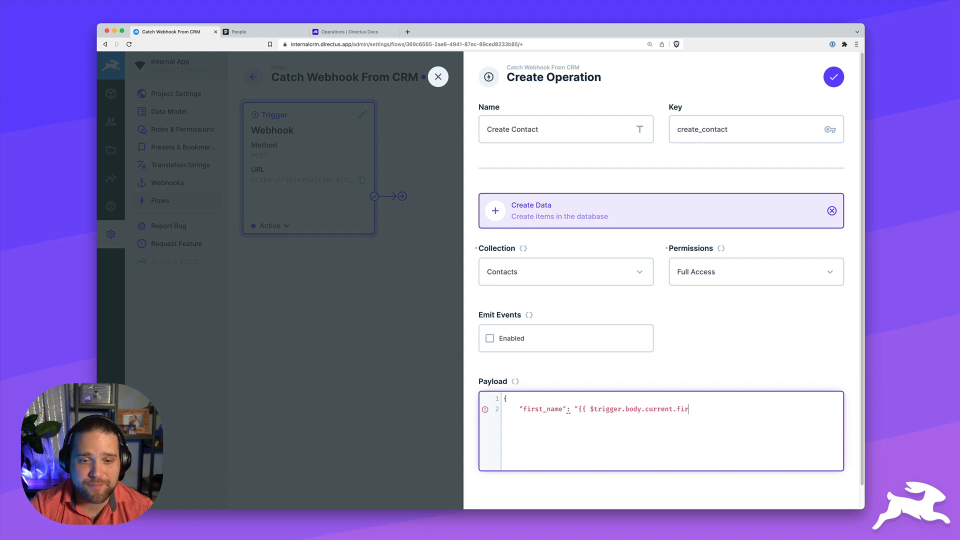
{"action": "key", "text": "shift+Home"}
{"action": "key", "text": "ctrl+c"}
{"action": "key", "text": "End"}
{"action": "type", "text": ","}
{"action": "key", "text": "Return"}
{"action": "key", "text": "ctrl+v"}
{"action": "type", "text": ","}
{"action": "key", "text": "Return"}
{"action": "key", "text": "ctrl+v"}
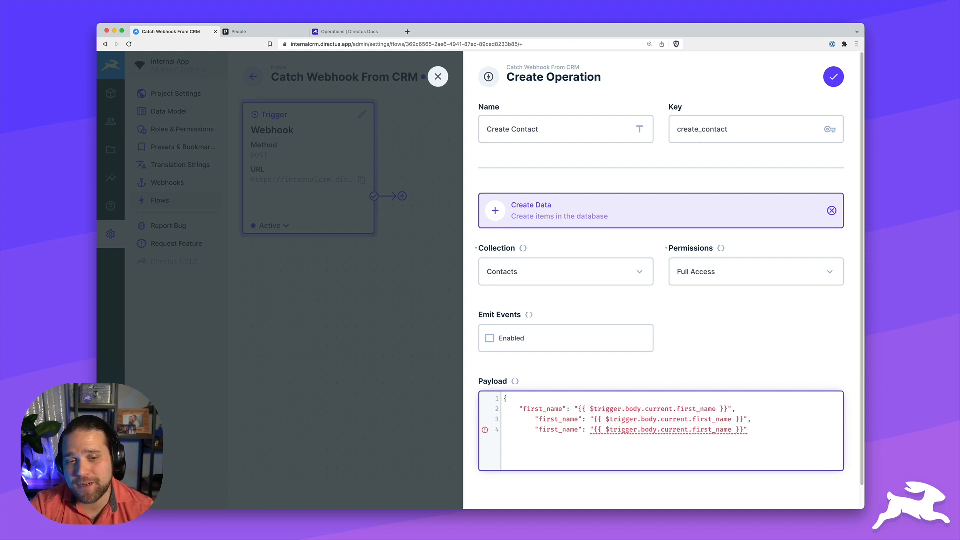
Change the copied lines to map last_name and phone[0].value, close the object, and confirm
{"action": "key", "text": "Home"}
{"action": "double_click", "coordinate": [543, 419]}
{"action": "type", "text": "last_name"}
{"action": "double_click", "coordinate": [696, 419]}
{"action": "type", "text": "last_name"}
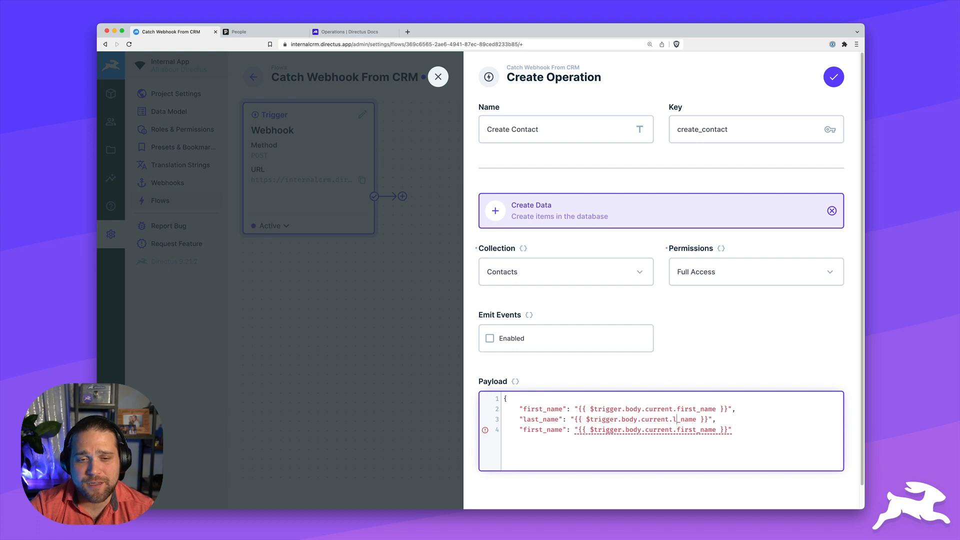
{"action": "double_click", "coordinate": [542, 430]}
{"action": "type", "text": "phone"}
{"action": "double_click", "coordinate": [682, 429]}
{"action": "type", "text": "phone[0].value"}
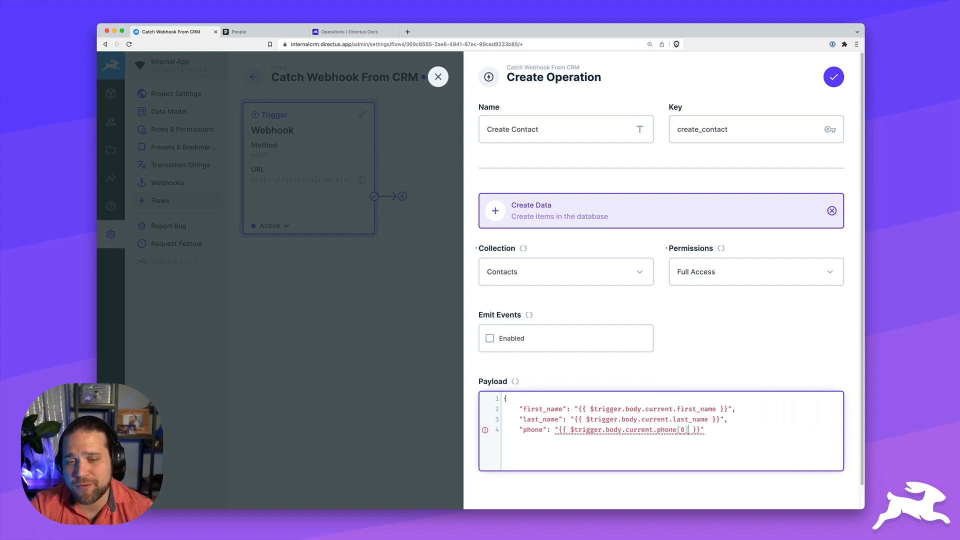
{"action": "key", "text": "End"}
{"action": "key", "text": "Return"}
{"action": "type", "text": "}"}
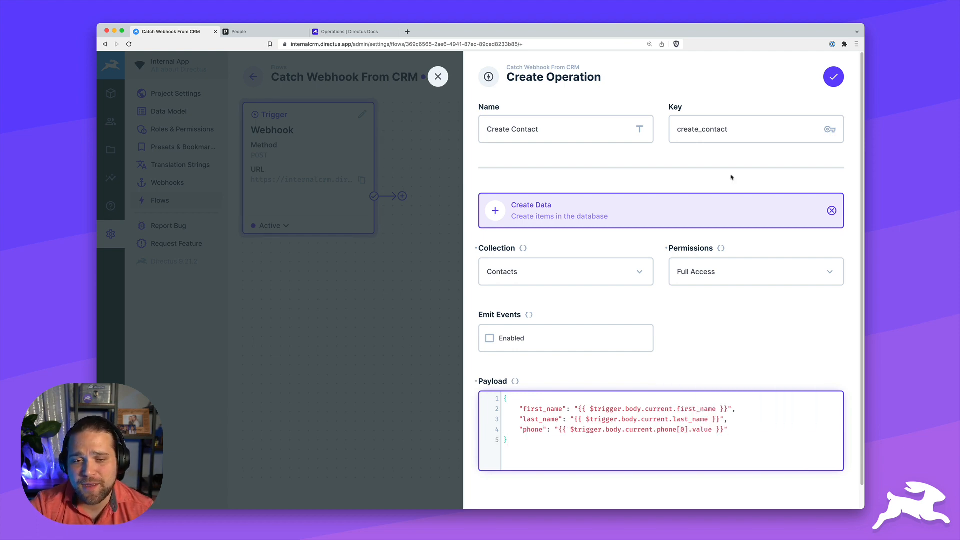
{"action": "left_click", "coordinate": [833, 78]}
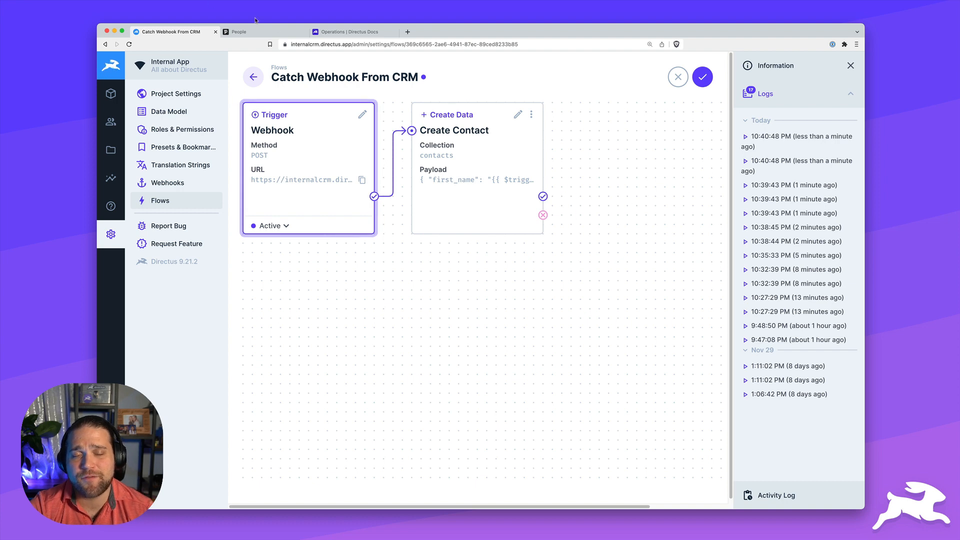
Add a test person with a phone number in Pipedrive, then go back to Directus
{"action": "key", "text": "ctrl+Tab"}
{"action": "left_click", "coordinate": [264, 92]}
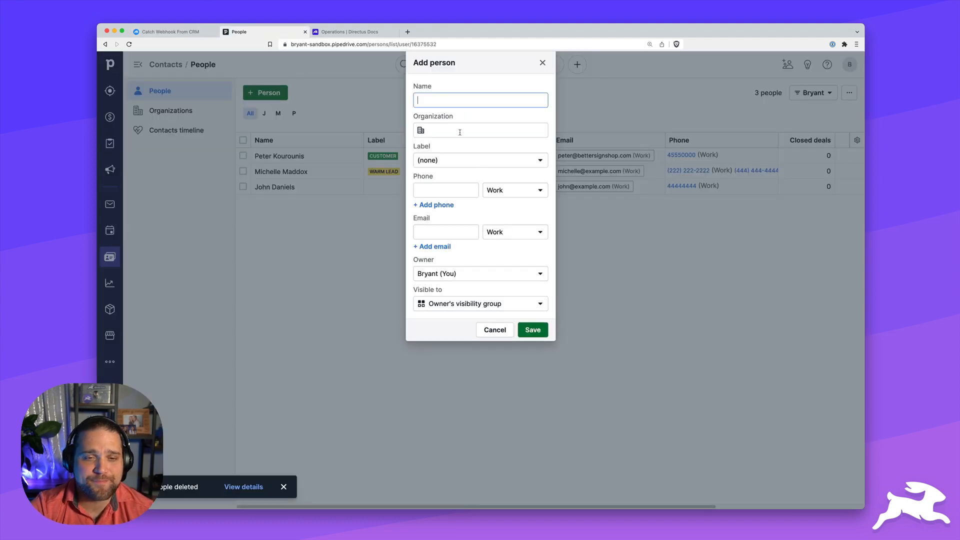
{"action": "type", "text": "Ben Haynes"}
{"action": "key", "text": "Tab"}
{"action": "key", "text": "Tab"}
{"action": "key", "text": "Tab"}
{"action": "type", "text": "5555555555"}
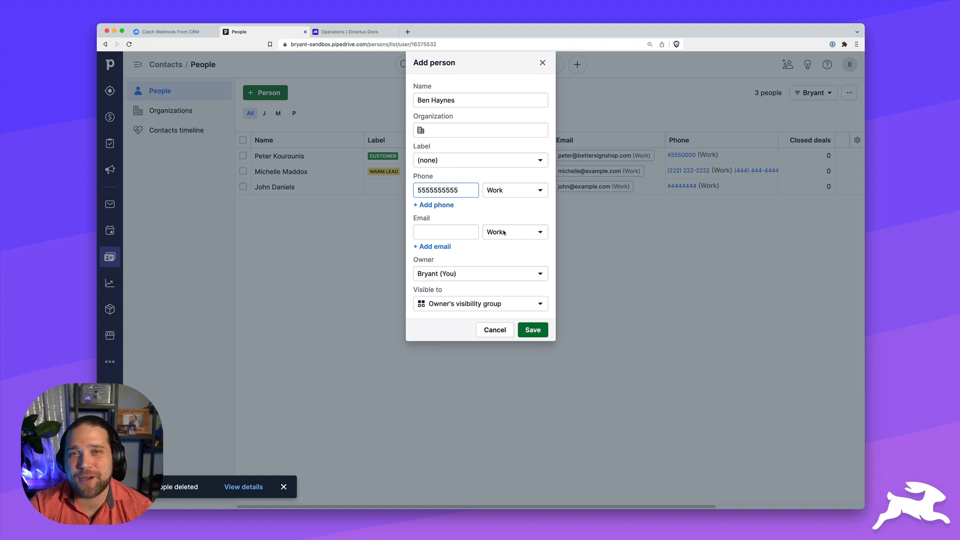
{"action": "left_click", "coordinate": [532, 330]}
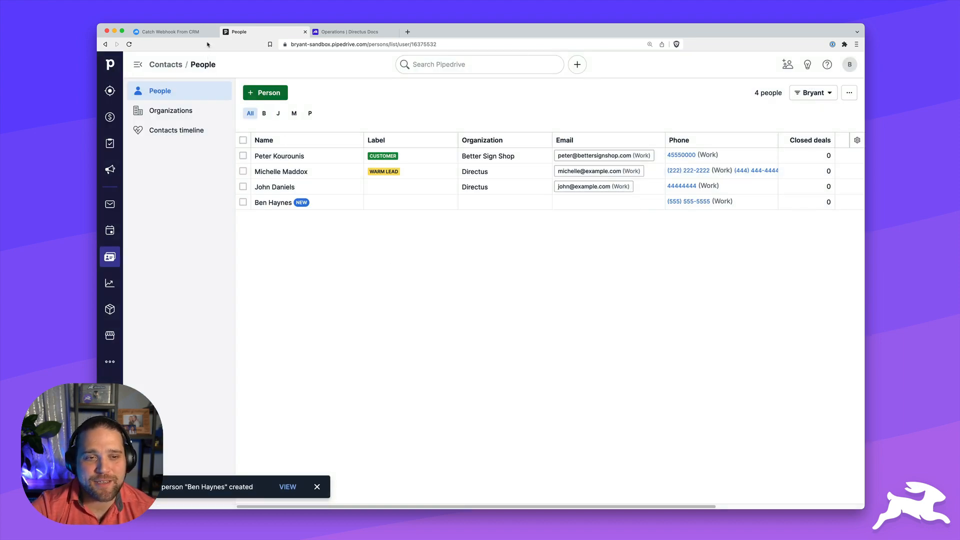
{"action": "left_click", "coordinate": [170, 31]}
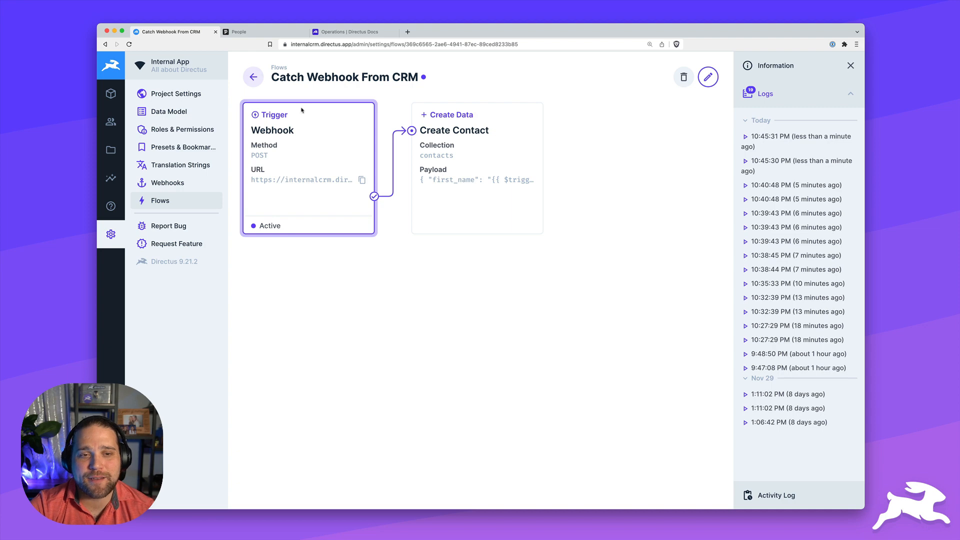
{"action": "key", "text": "super+r"}
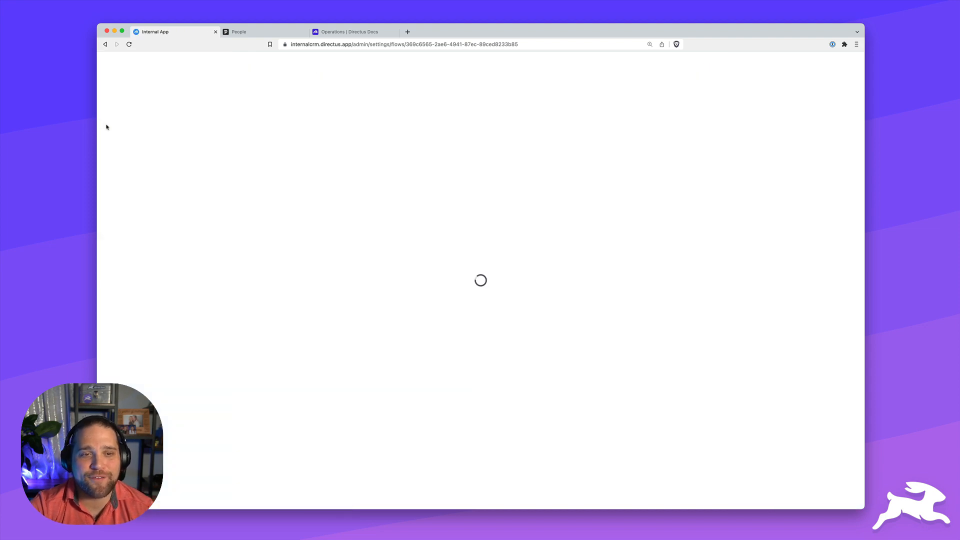
{"action": "left_click", "coordinate": [767, 92]}
{"action": "left_click", "coordinate": [772, 137]}
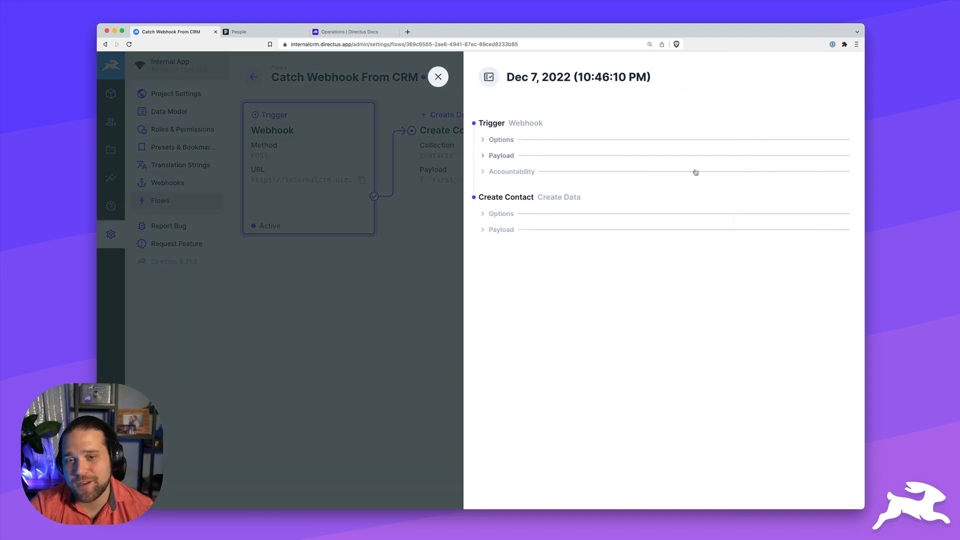
{"action": "left_click", "coordinate": [500, 213]}
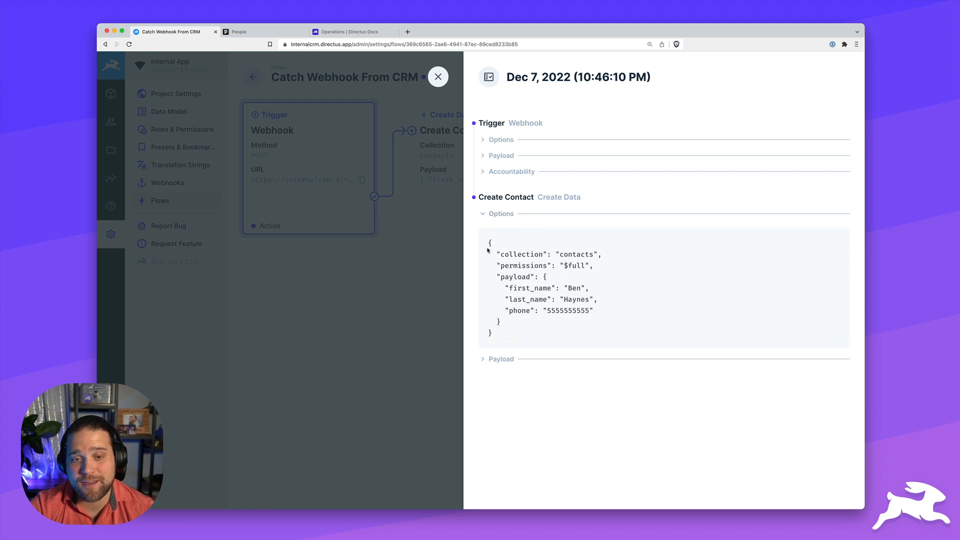
{"action": "left_click_drag", "start_coordinate": [488, 250], "coordinate": [578, 322]}
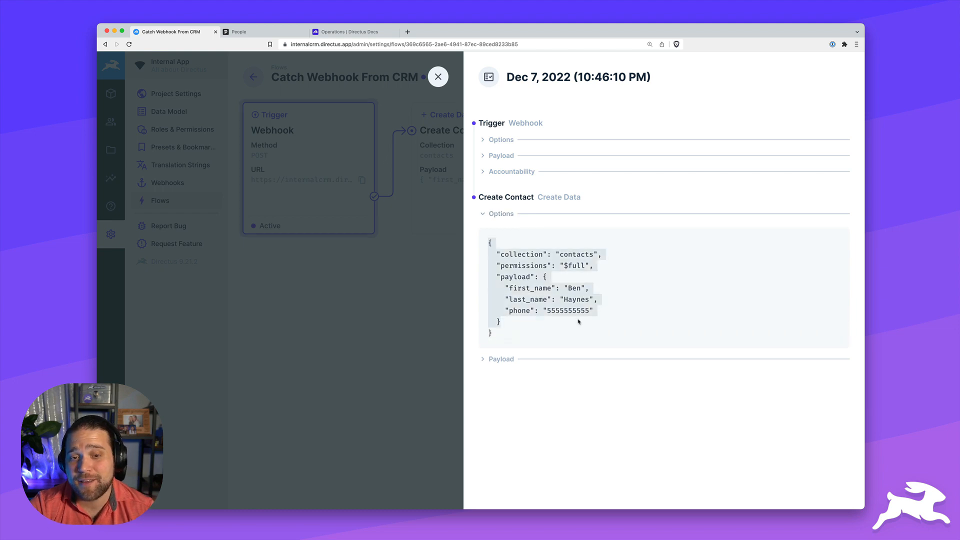
{"action": "left_click", "coordinate": [111, 100]}
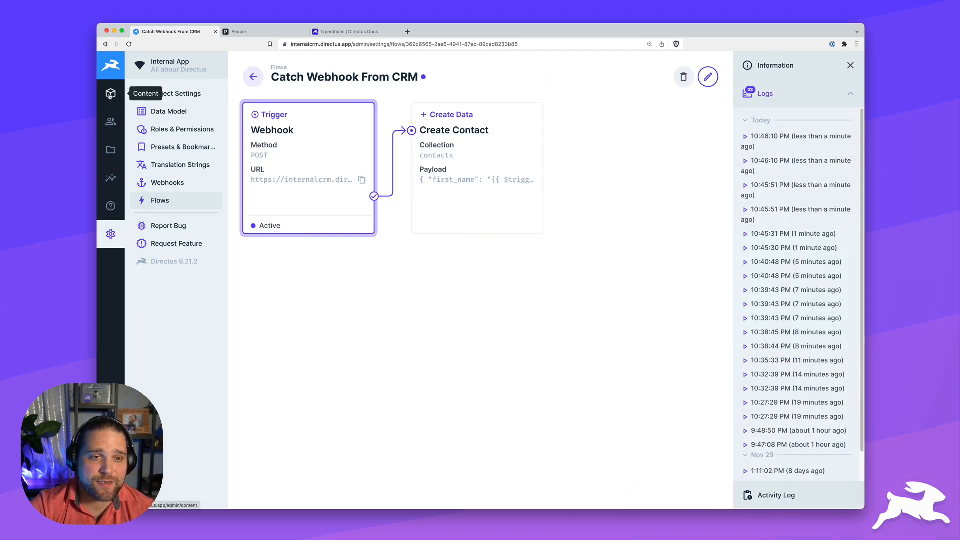
Search Contacts for the new person's name and open the webhook-created record
{"action": "left_click", "coordinate": [110, 95]}
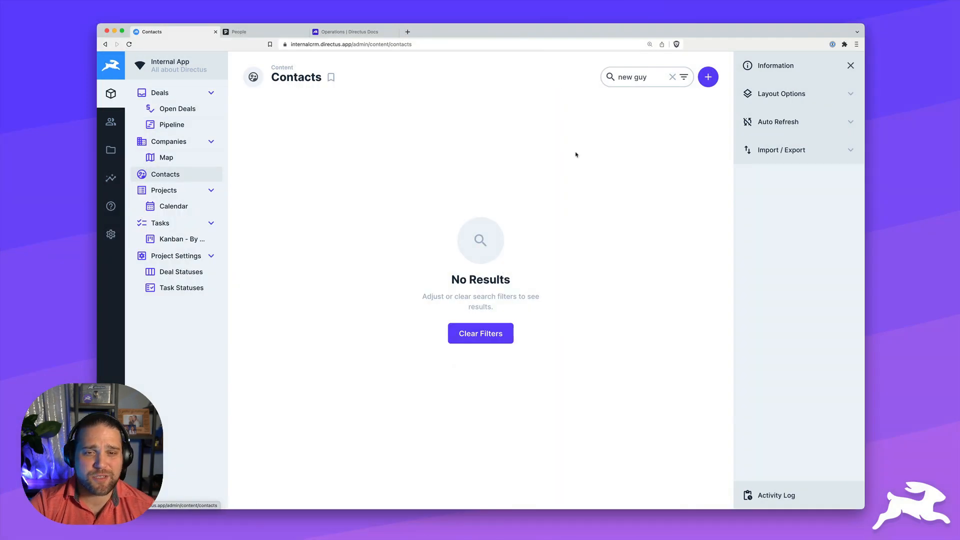
{"action": "left_click", "coordinate": [672, 76]}
{"action": "left_click", "coordinate": [624, 77]}
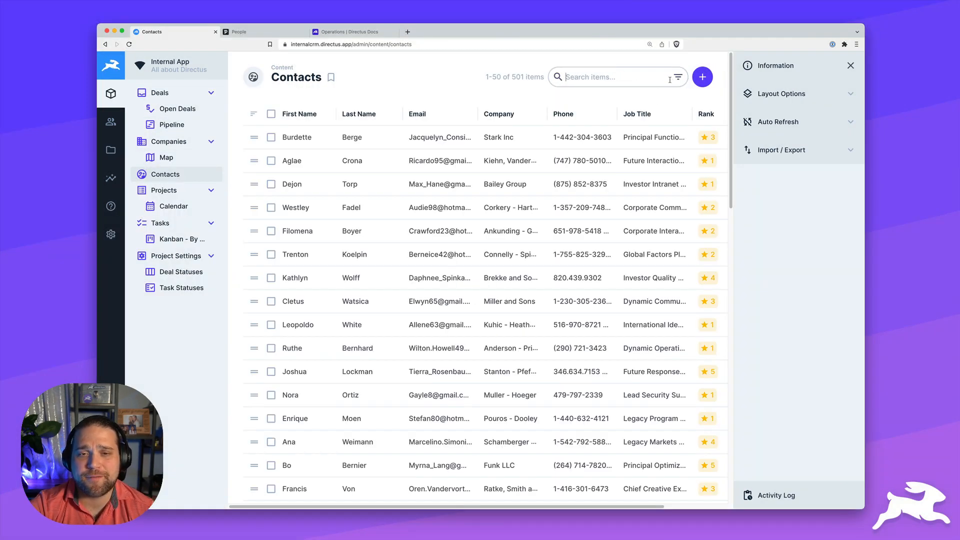
{"action": "type", "text": "ben"}
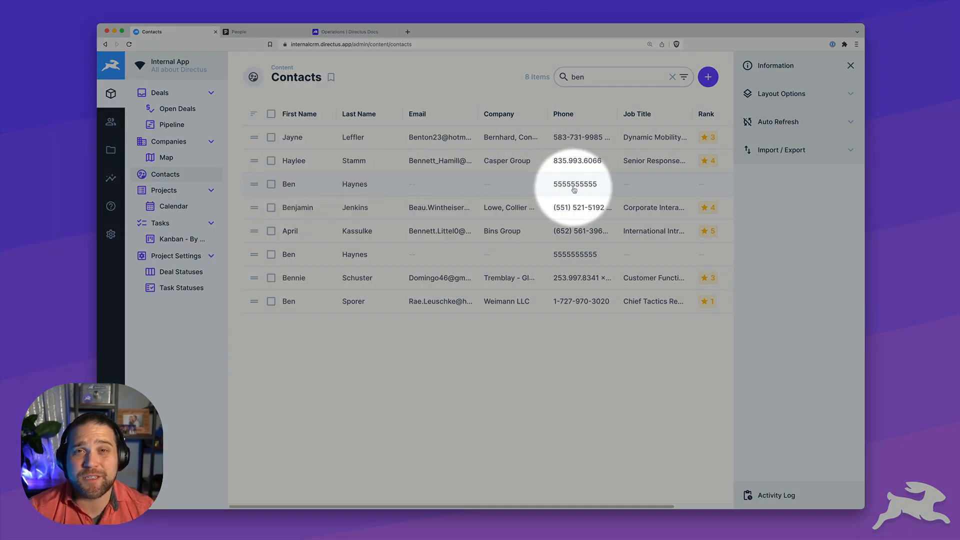
{"action": "left_click", "coordinate": [294, 185]}
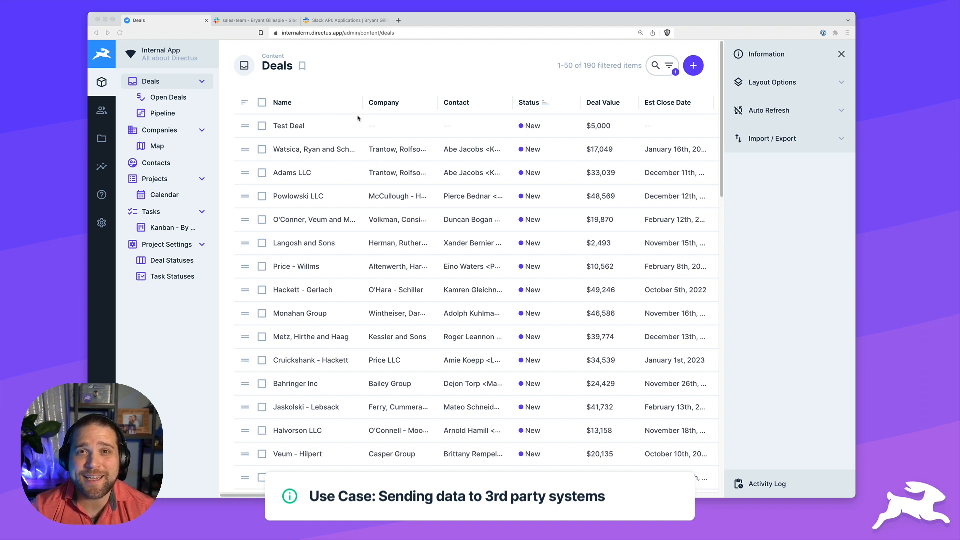
Glance at the empty #sales-team Slack channel, then move to the Slack API app settings
{"action": "left_click", "coordinate": [237, 22]}
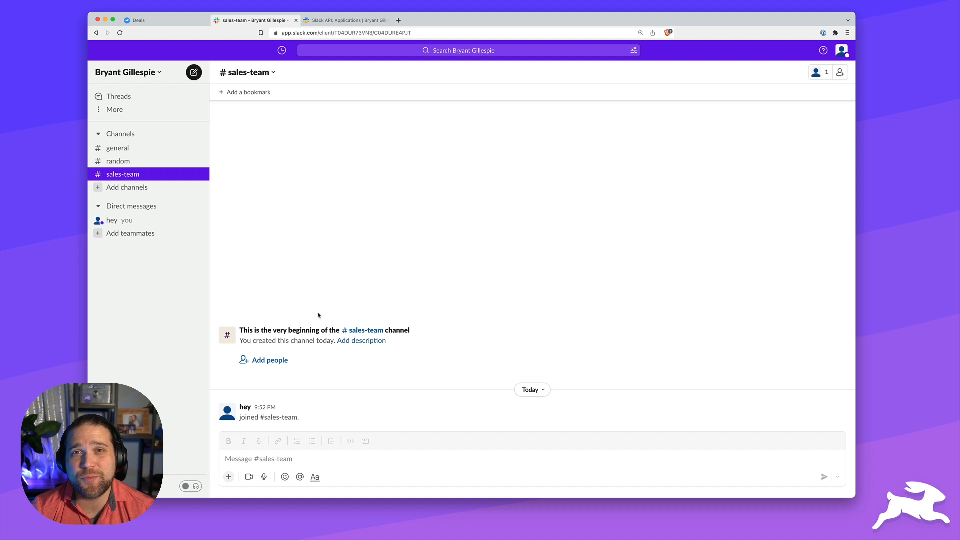
{"action": "left_click", "coordinate": [150, 21]}
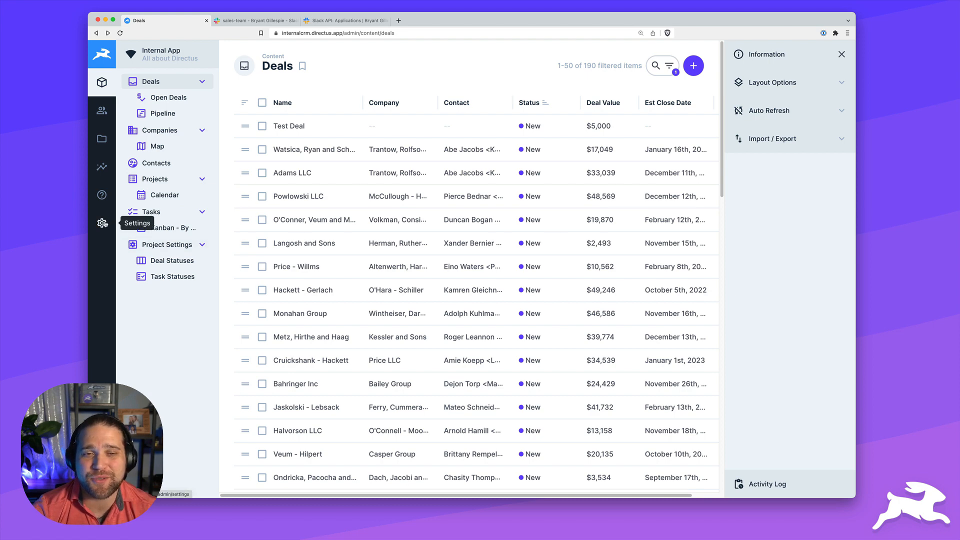
{"action": "left_click", "coordinate": [352, 22]}
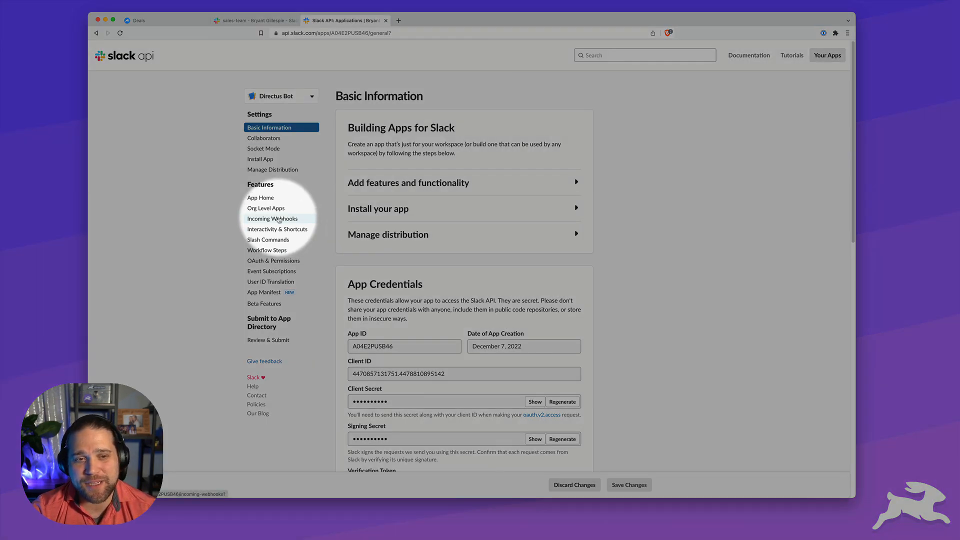
Enable incoming webhooks for Directus Bot, add one posting to #sales-team, and copy its URL
{"action": "left_click", "coordinate": [279, 218]}
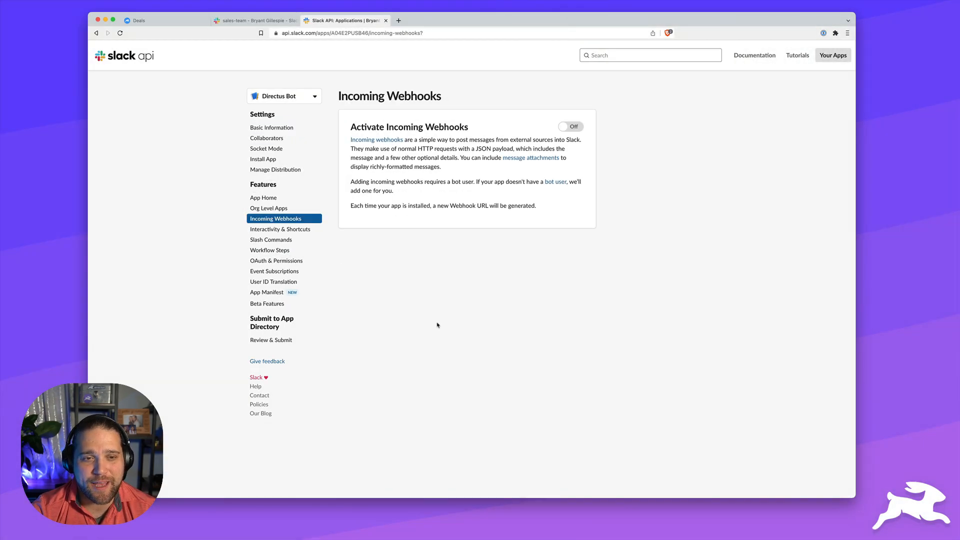
{"action": "left_click", "coordinate": [572, 127]}
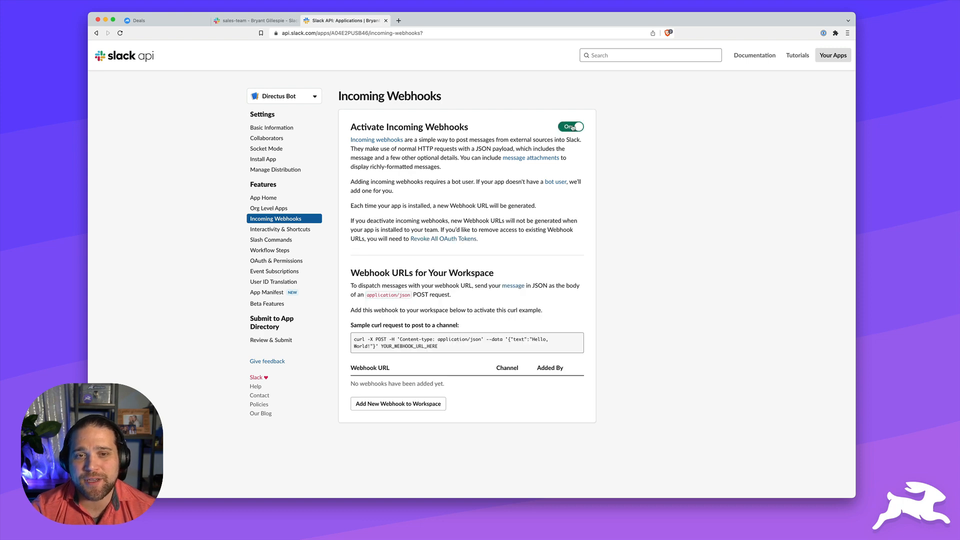
{"action": "left_click", "coordinate": [440, 403]}
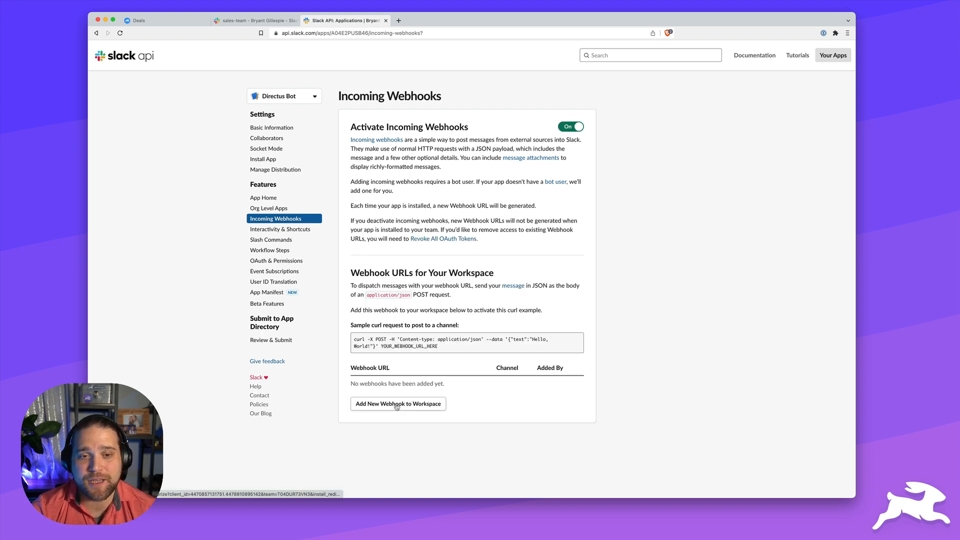
{"action": "left_click", "coordinate": [431, 230]}
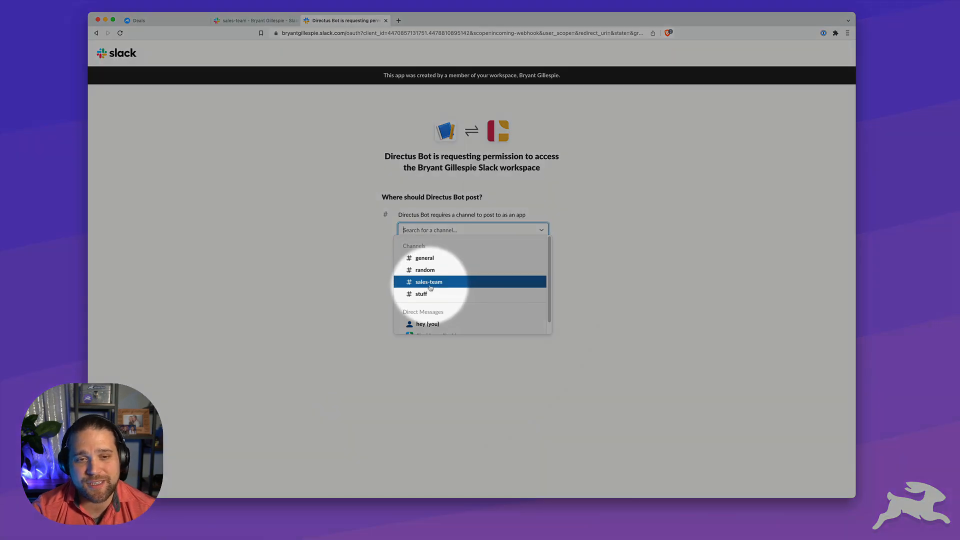
{"action": "left_click", "coordinate": [434, 284]}
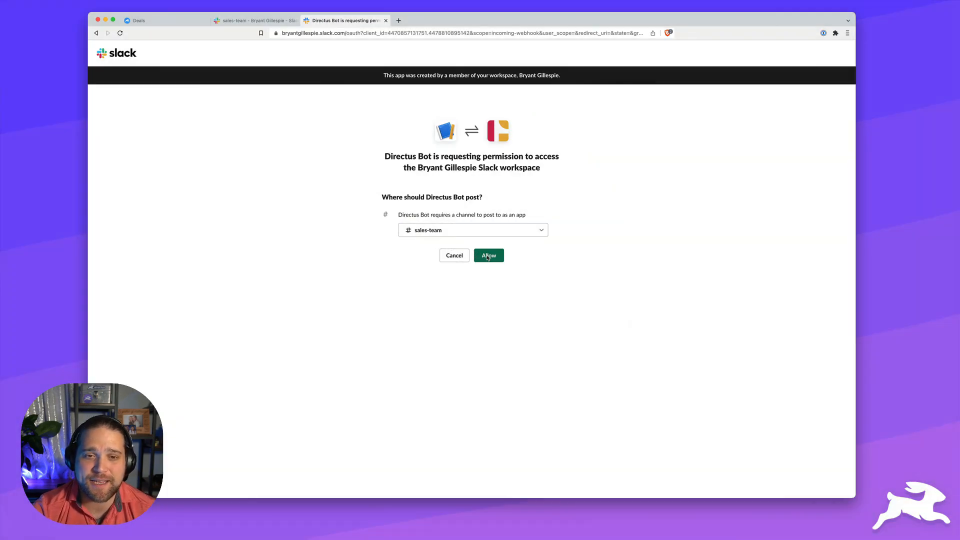
{"action": "left_click", "coordinate": [488, 255]}
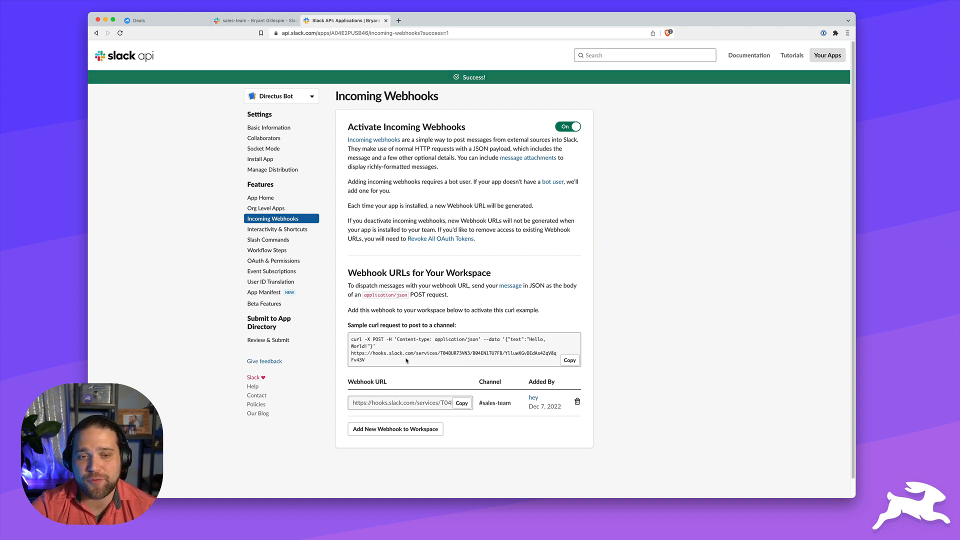
{"action": "left_click", "coordinate": [462, 403]}
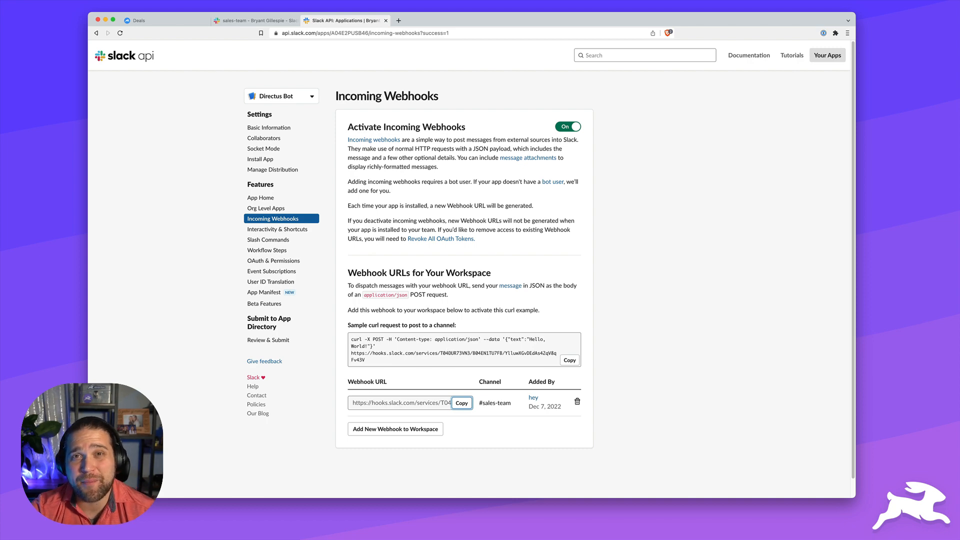
{"action": "left_click", "coordinate": [168, 22]}
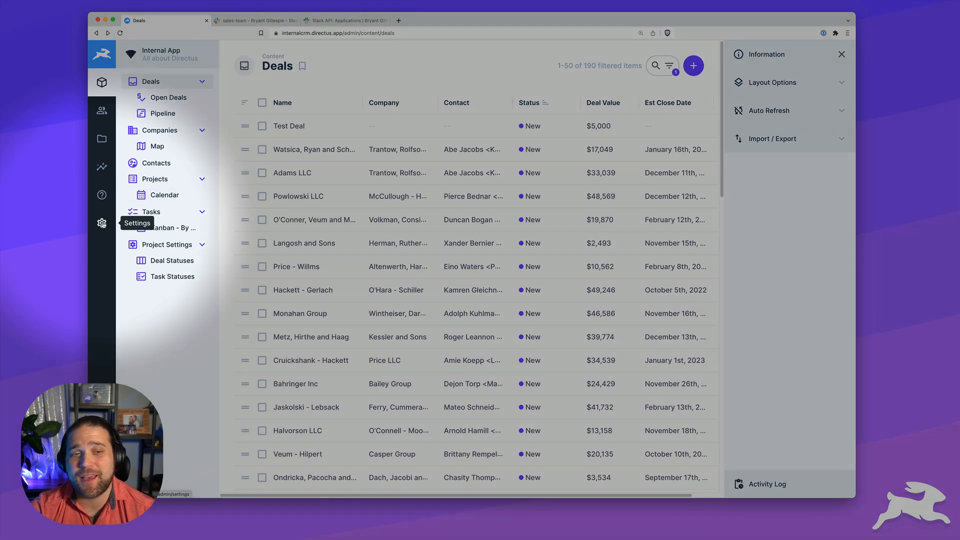
Start a flow named 'Notify Sales Team in Slack for New Deals' with the Money icon and #2ECDA7 colour
{"action": "left_click", "coordinate": [101, 223]}
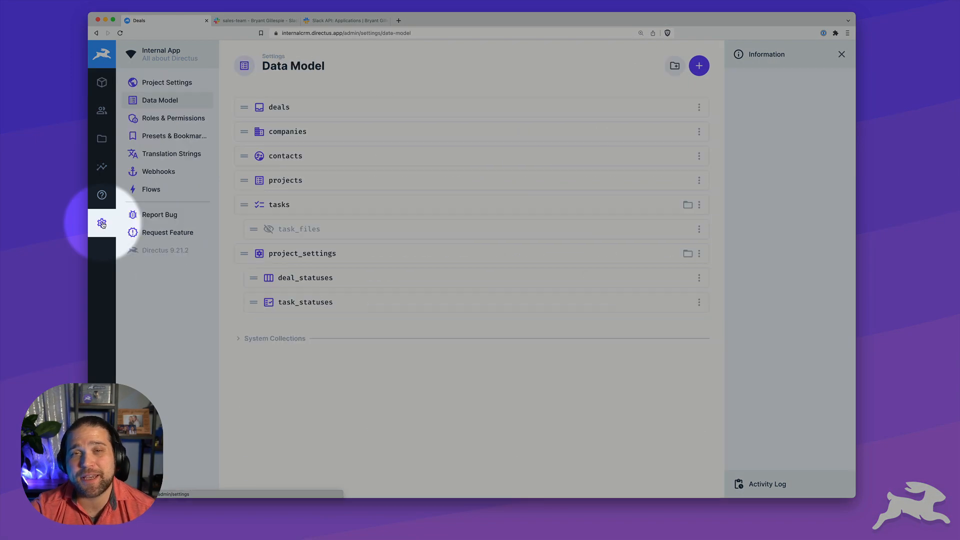
{"action": "left_click", "coordinate": [152, 193]}
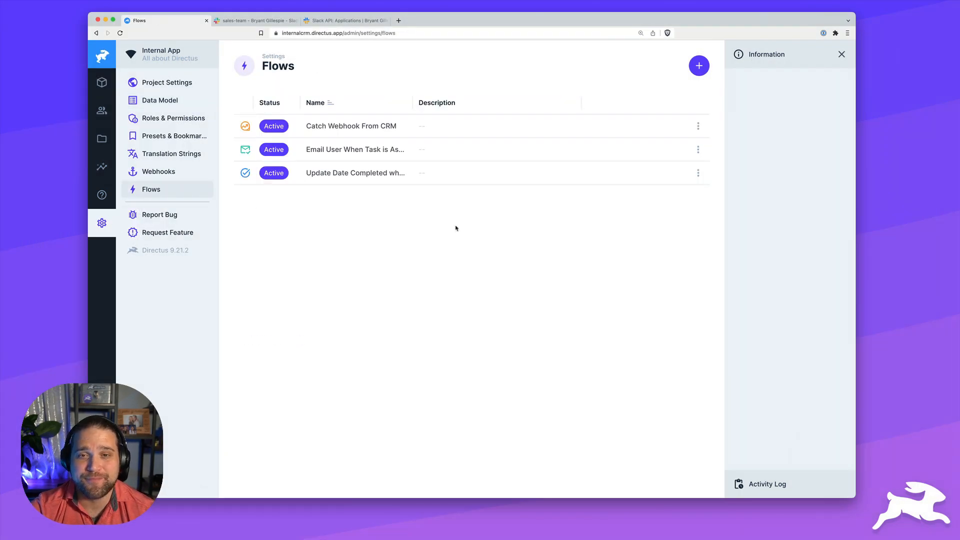
{"action": "left_click", "coordinate": [698, 65]}
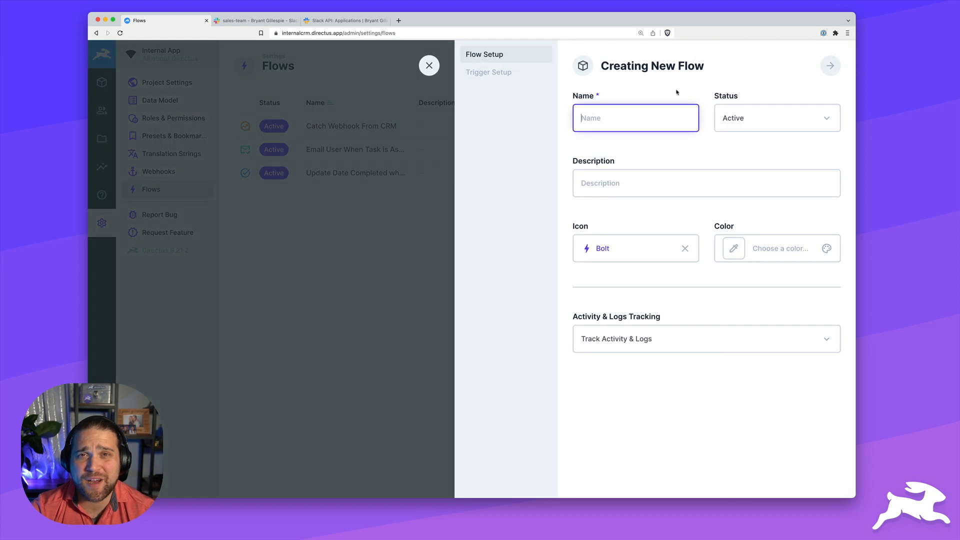
{"action": "type", "text": "Notify Sales Team in Sla"}
{"action": "type", "text": "ck for New Deals"}
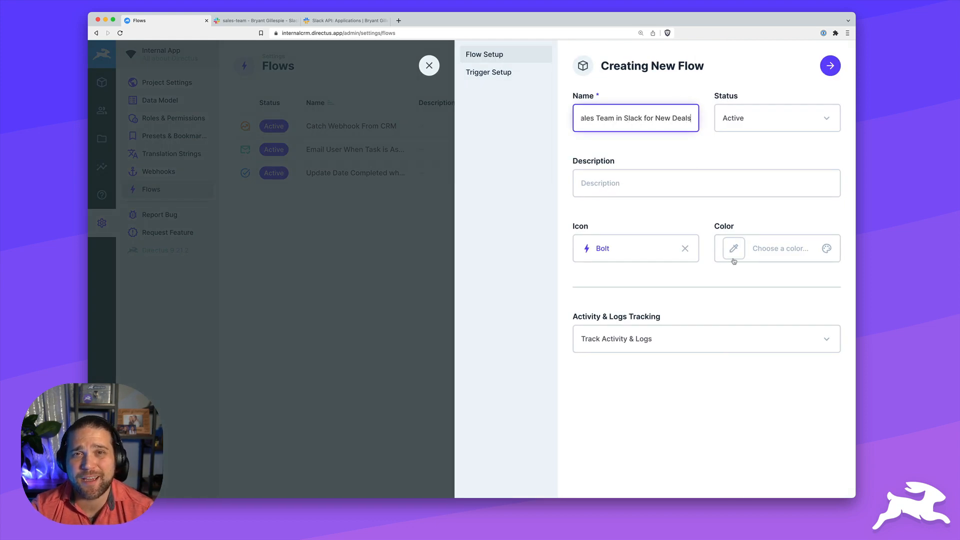
{"action": "left_click", "coordinate": [685, 248]}
{"action": "left_click", "coordinate": [648, 250]}
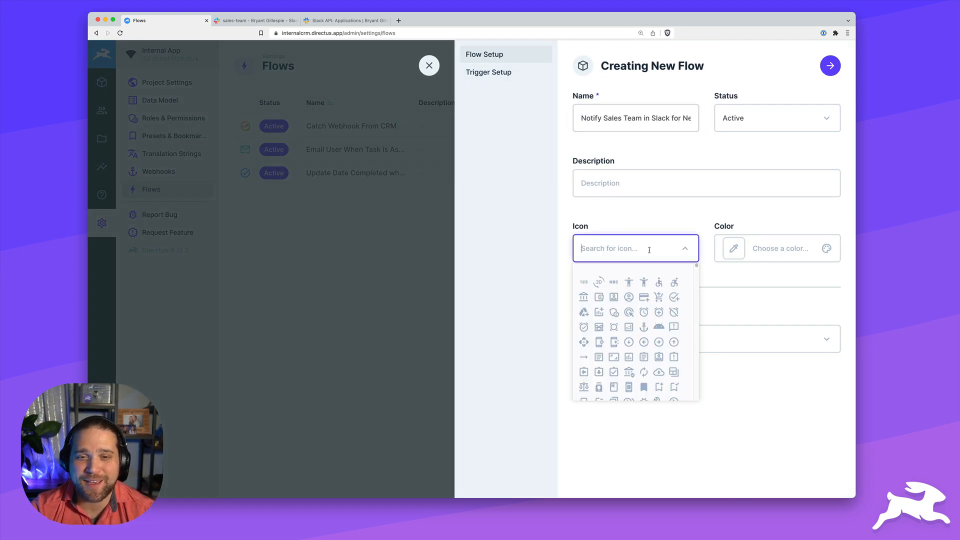
{"action": "type", "text": "money"}
{"action": "left_click", "coordinate": [587, 315]}
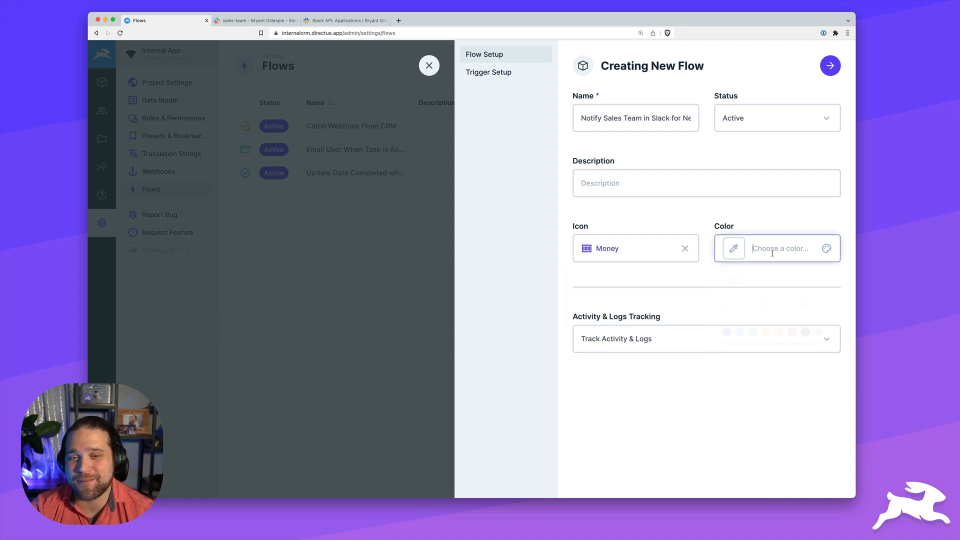
{"action": "left_click", "coordinate": [773, 249]}
{"action": "left_click", "coordinate": [753, 333]}
{"action": "left_click", "coordinate": [551, 125]}
Set a non-blocking Event Hook trigger on items.create for Deals and finish the flow
{"action": "left_click", "coordinate": [512, 78]}
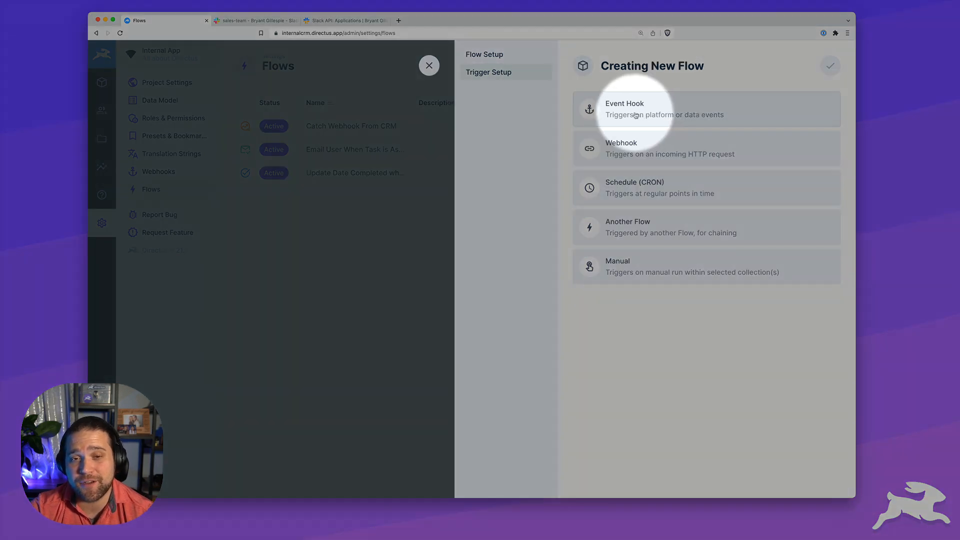
{"action": "left_click", "coordinate": [624, 113]}
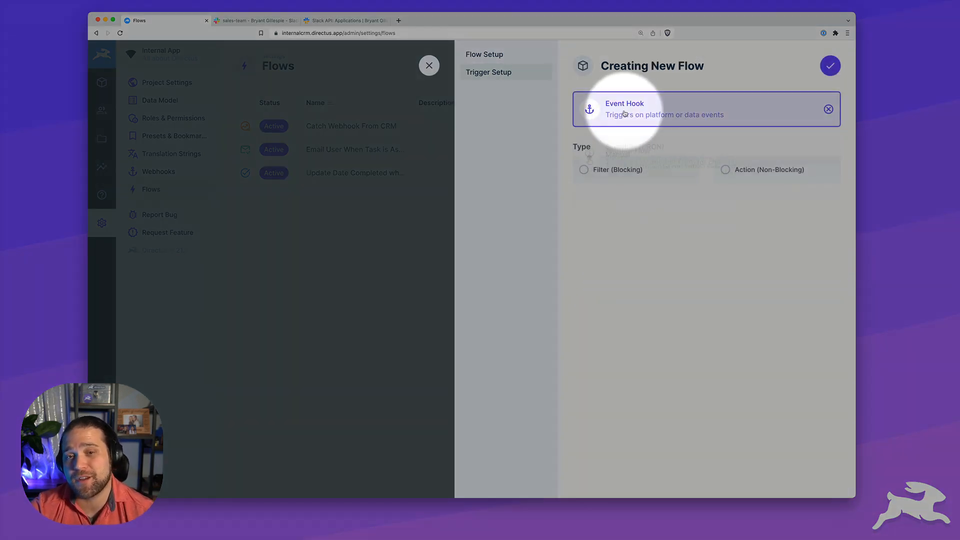
{"action": "left_click", "coordinate": [748, 172]}
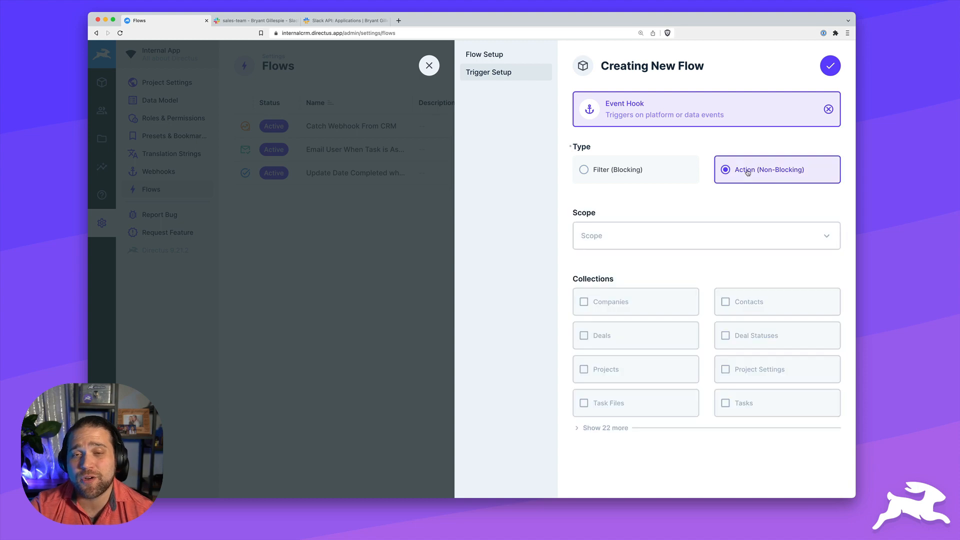
{"action": "left_click", "coordinate": [740, 243]}
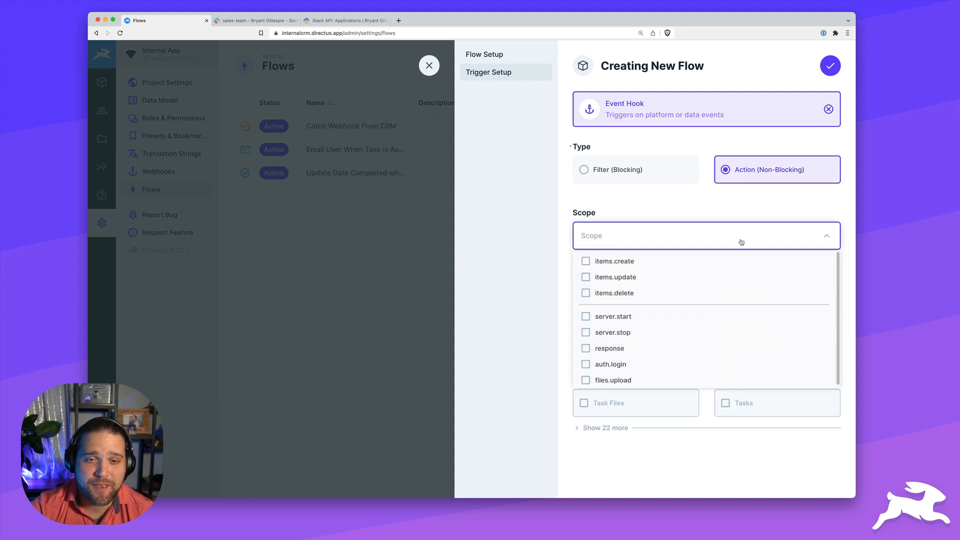
{"action": "left_click", "coordinate": [586, 262]}
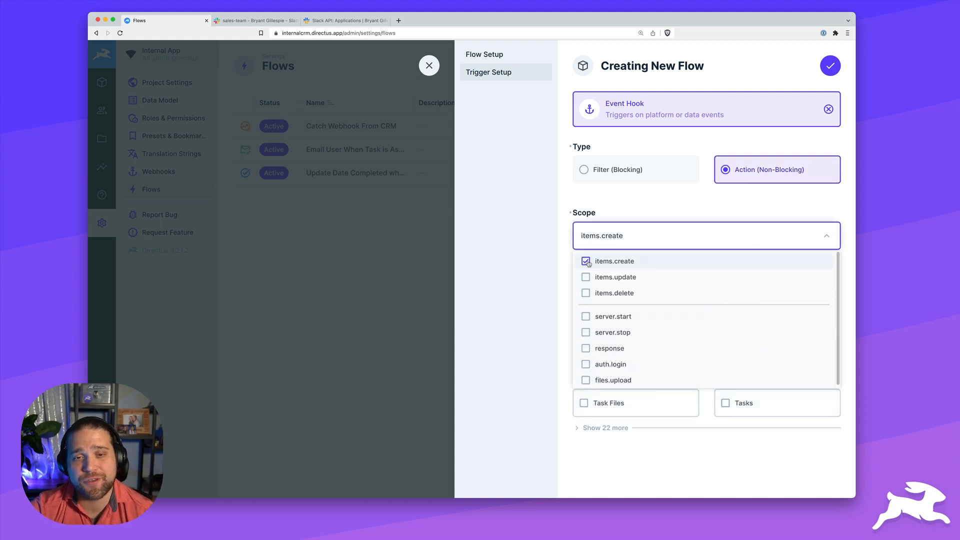
{"action": "left_click", "coordinate": [647, 209]}
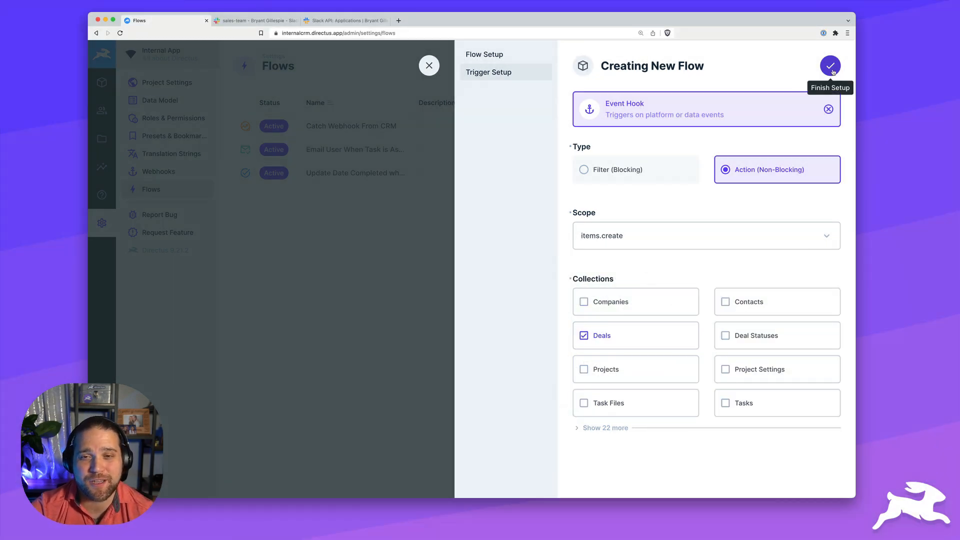
{"action": "left_click", "coordinate": [832, 71]}
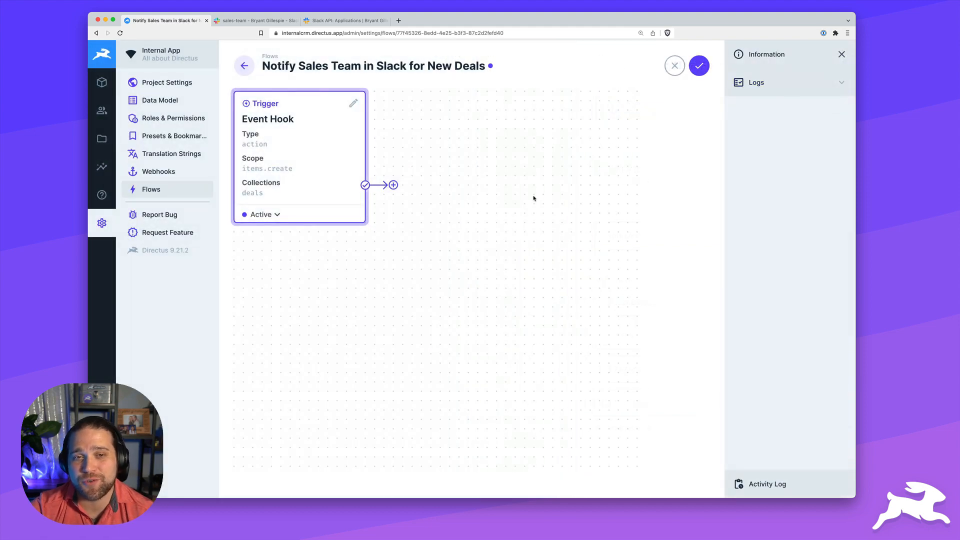
Add a 'Send To Slack' operation after the trigger, using the Webhook / Request URL type
{"action": "left_click", "coordinate": [394, 185]}
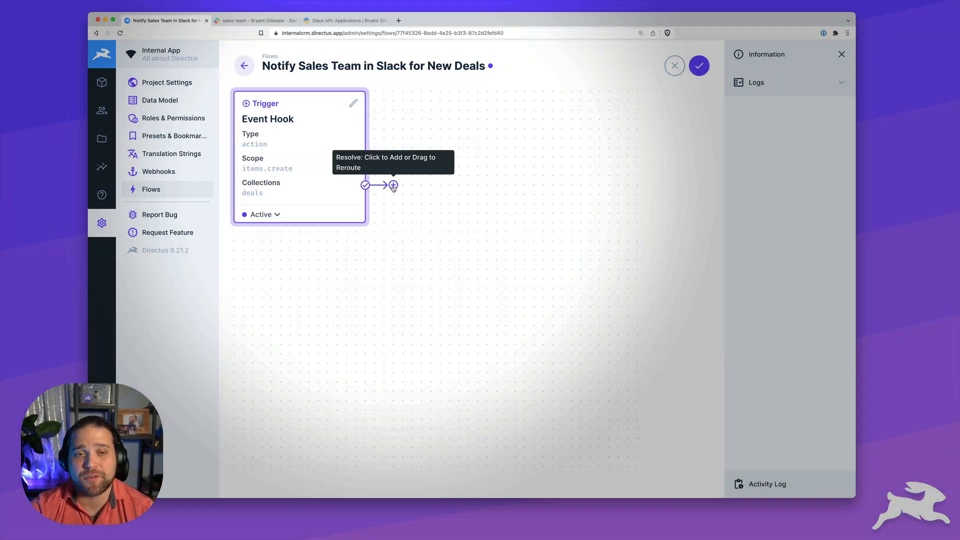
{"action": "type", "text": "Send To Slack"}
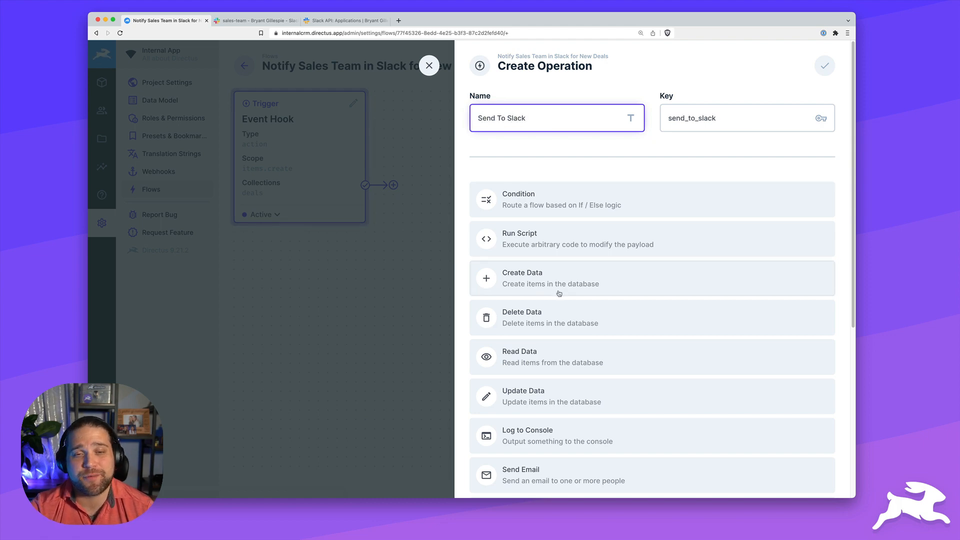
{"action": "scroll", "coordinate": [559, 294], "scroll_direction": "down", "scroll_amount": 5}
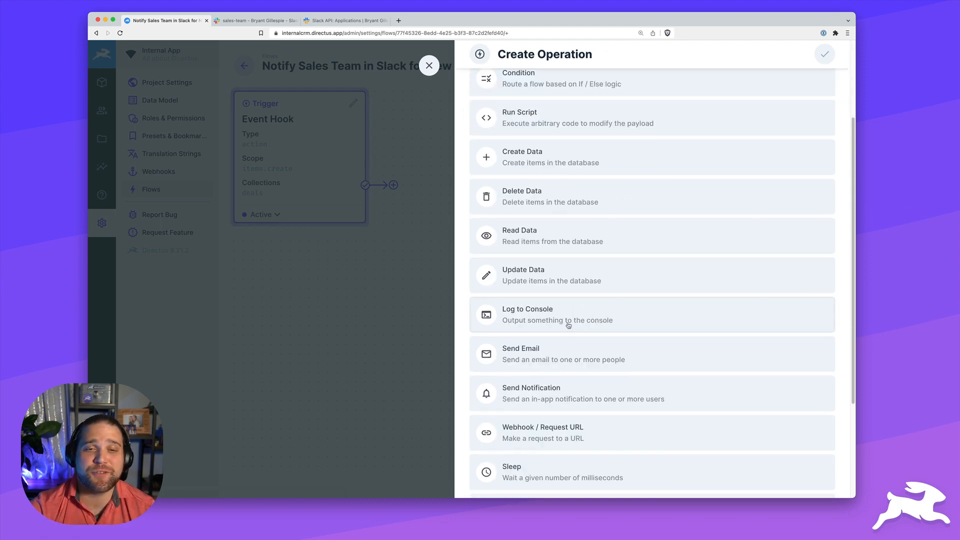
{"action": "left_click", "coordinate": [550, 418]}
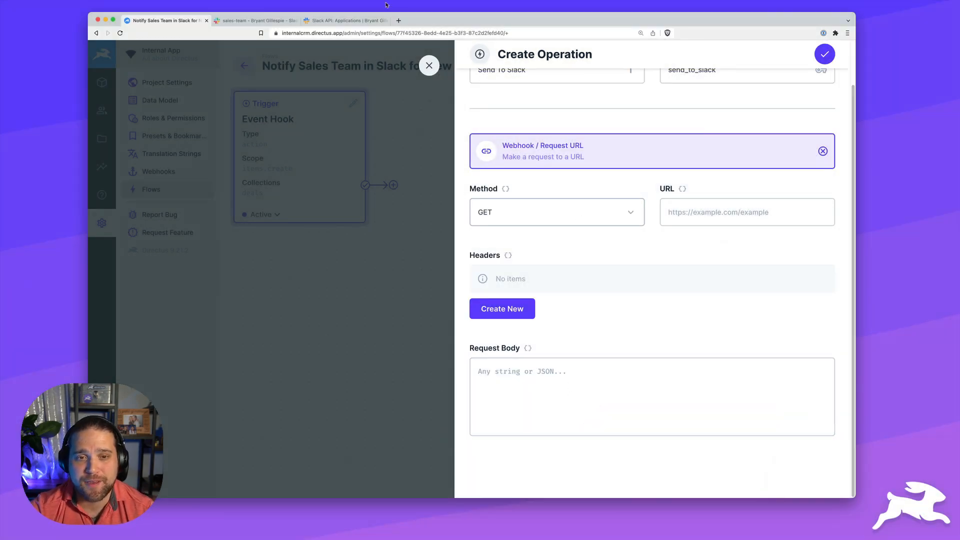
Confirm in Slack's incoming-webhook docs that POST is expected, then set the method to POST
{"action": "left_click", "coordinate": [345, 20]}
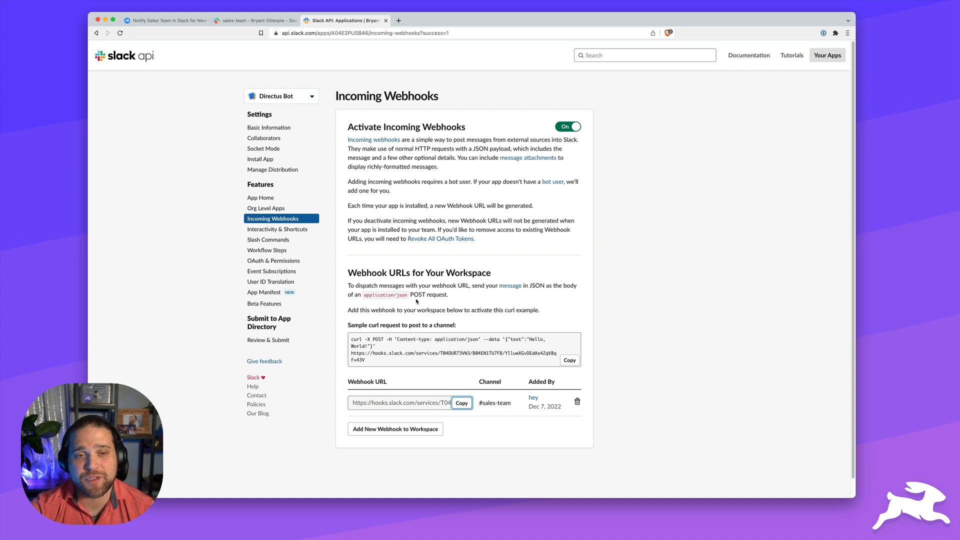
{"action": "left_click_drag", "start_coordinate": [409, 294], "coordinate": [426, 294]}
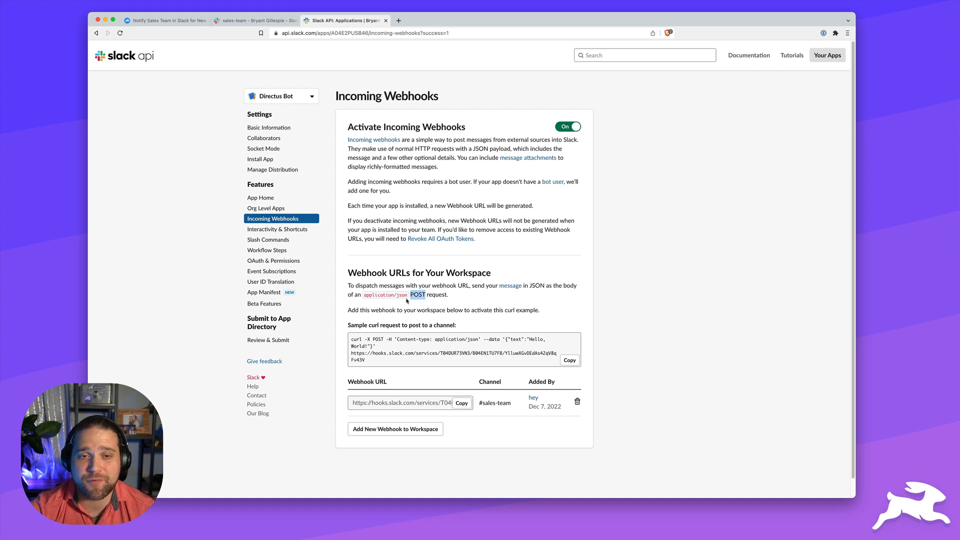
{"action": "left_click", "coordinate": [165, 21]}
{"action": "left_click", "coordinate": [597, 218]}
{"action": "left_click", "coordinate": [545, 256]}
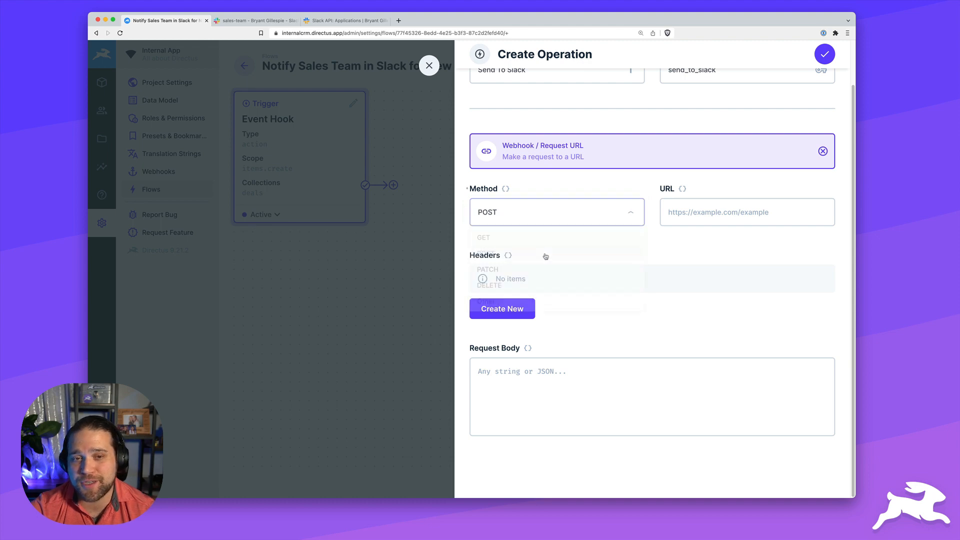
Paste the Slack incoming-webhook URL into the operation's URL field
{"action": "left_click", "coordinate": [711, 215]}
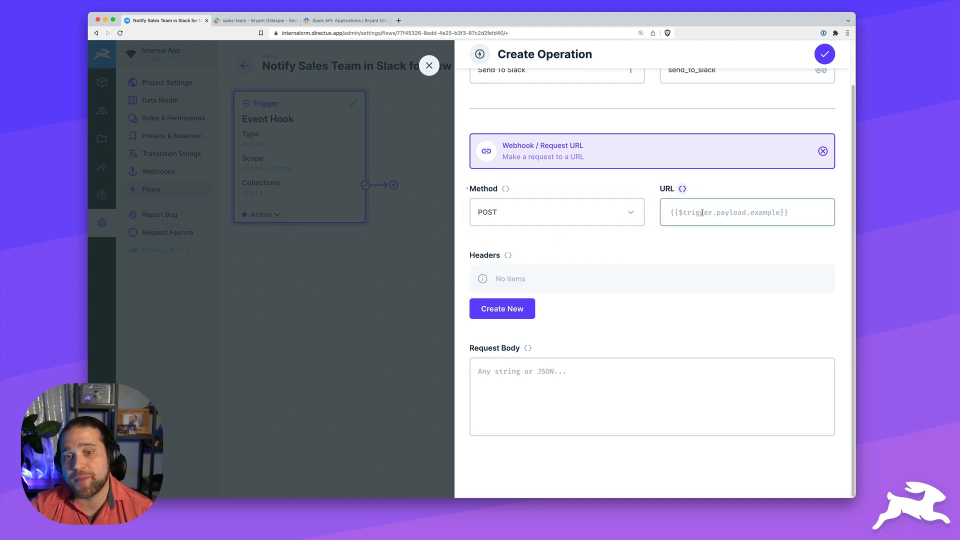
{"action": "key", "text": "super+v"}
{"action": "left_click", "coordinate": [685, 193]}
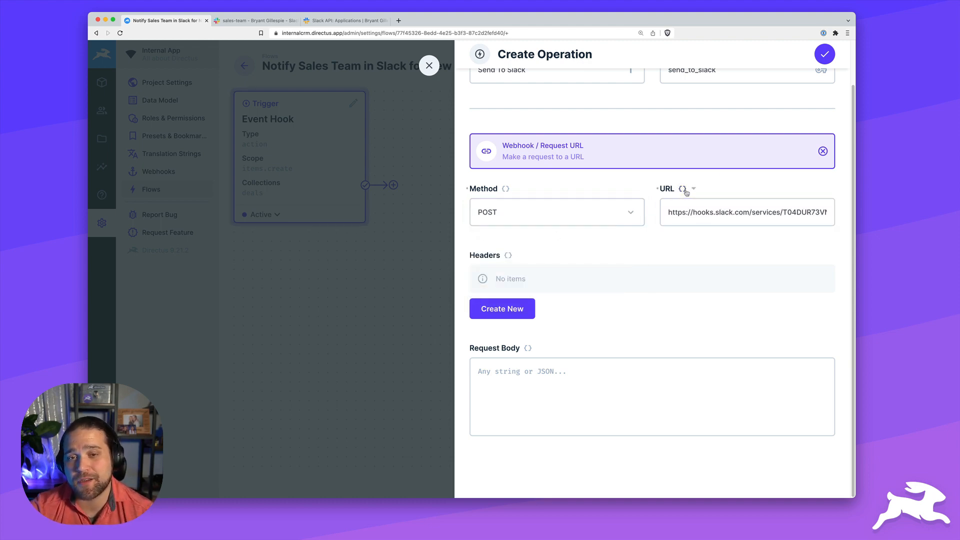
Add a request header Content-type with value application/json
{"action": "left_click", "coordinate": [497, 309]}
{"action": "type", "text": "Content-type"}
{"action": "key", "text": "Tab"}
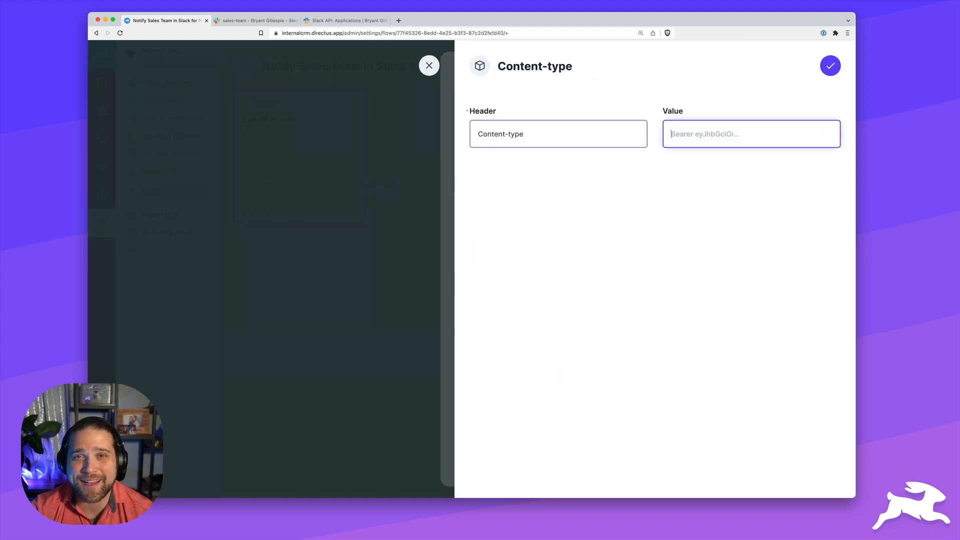
{"action": "type", "text": "application/json"}
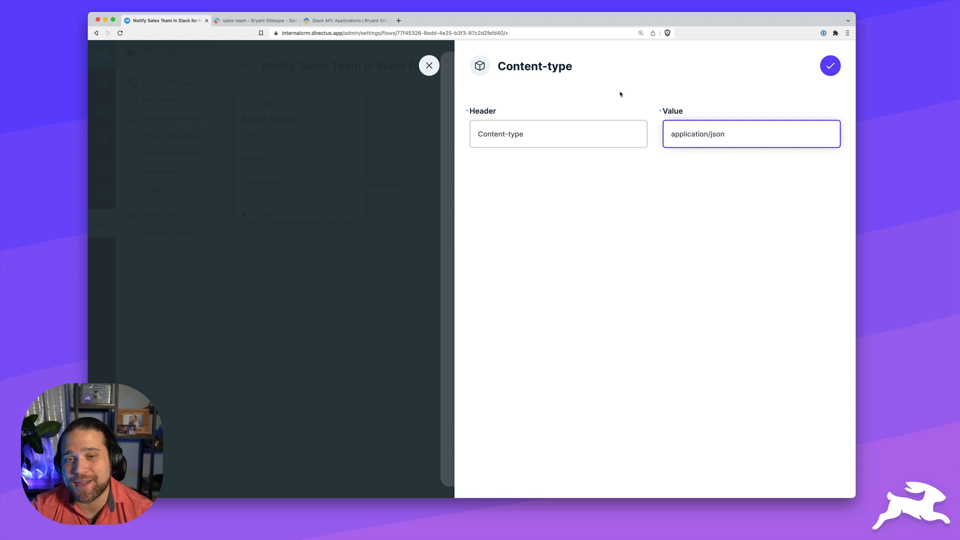
{"action": "left_click", "coordinate": [829, 65]}
{"action": "left_click", "coordinate": [543, 390]}
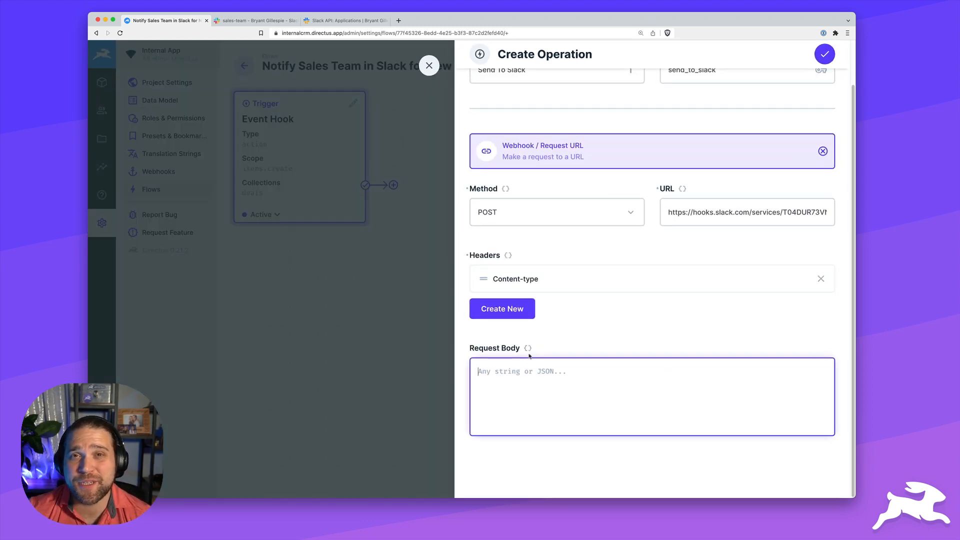
Paste the Slack message JSON into the Request Body and review it
{"action": "key", "text": "super+v"}
{"action": "scroll", "coordinate": [564, 378], "scroll_direction": "up", "scroll_amount": 2}
{"action": "scroll", "coordinate": [564, 378], "scroll_direction": "up", "scroll_amount": 8}
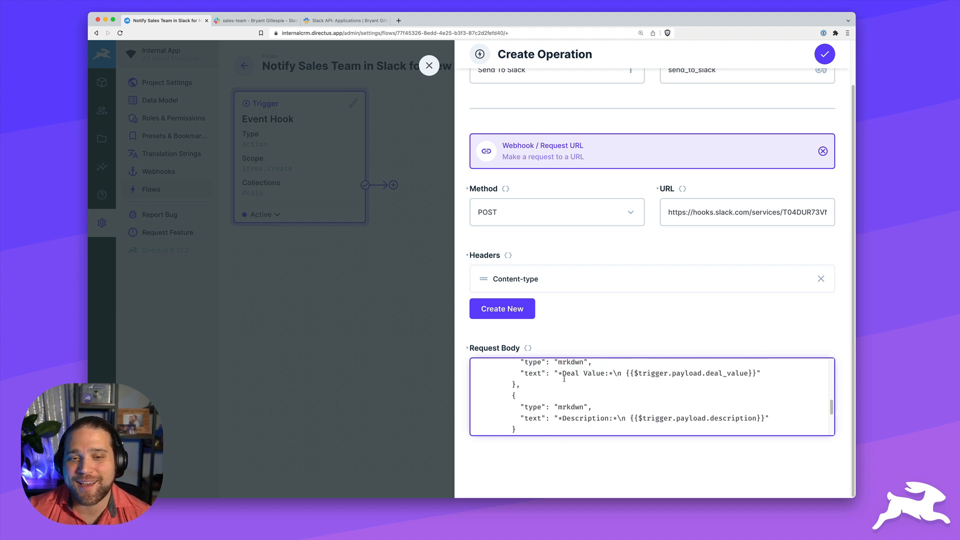
{"action": "scroll", "coordinate": [564, 382], "scroll_direction": "up", "scroll_amount": 1}
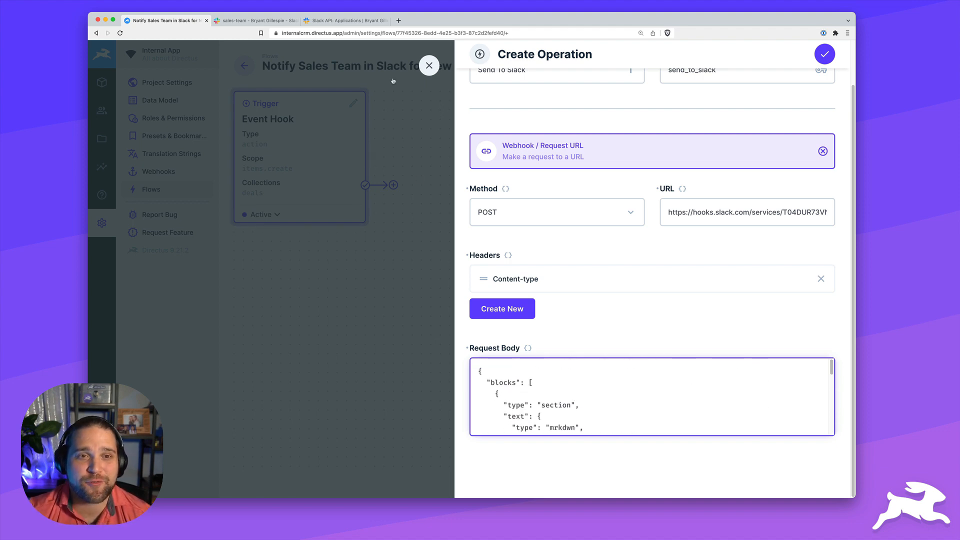
{"action": "scroll", "coordinate": [605, 394], "scroll_direction": "down", "scroll_amount": 2}
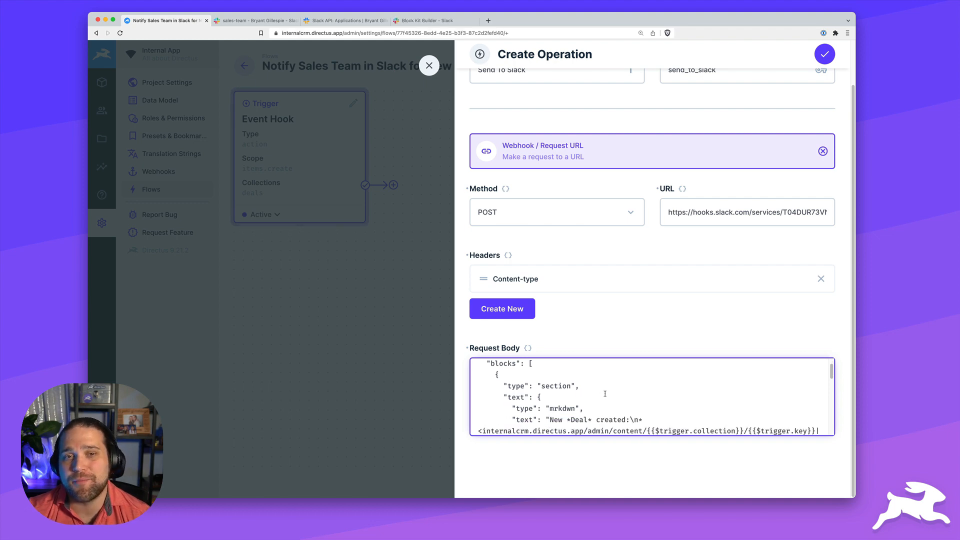
{"action": "scroll", "coordinate": [605, 394], "scroll_direction": "down", "scroll_amount": 2}
{"action": "scroll", "coordinate": [602, 394], "scroll_direction": "down", "scroll_amount": 1}
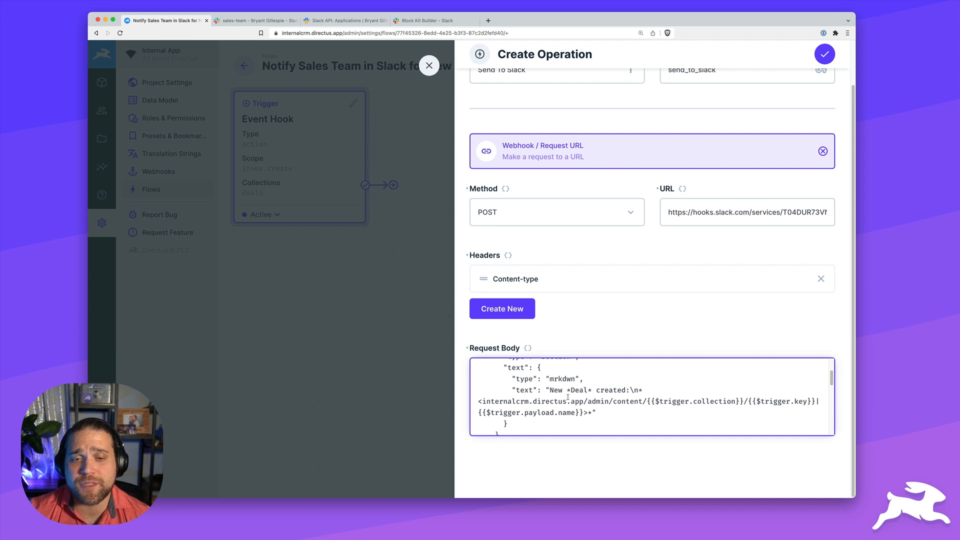
Check the deal link's base URL in the body, then finish the operation and save the flow
{"action": "left_click_drag", "start_coordinate": [550, 390], "coordinate": [639, 390]}
{"action": "scroll", "coordinate": [638, 389], "scroll_direction": "down", "scroll_amount": 1}
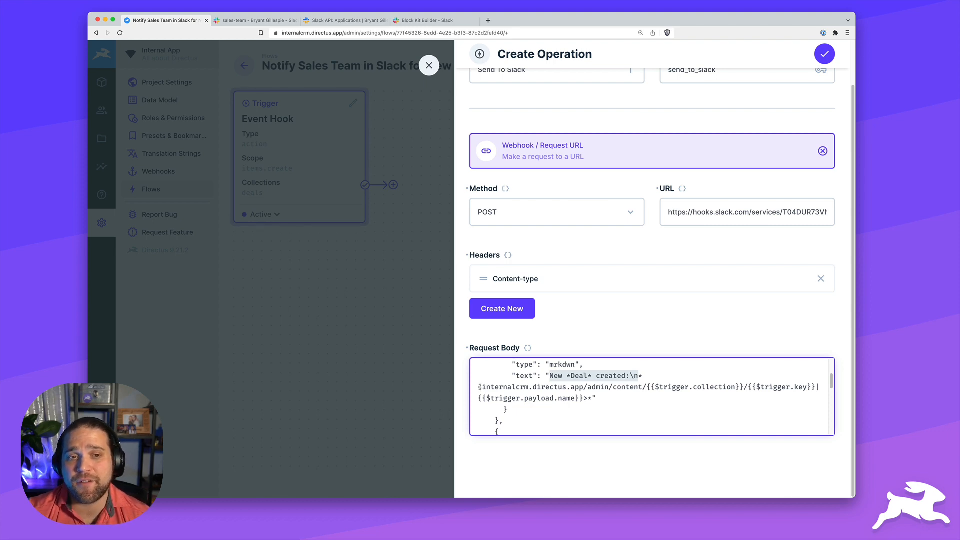
{"action": "left_click_drag", "start_coordinate": [480, 386], "coordinate": [648, 386]}
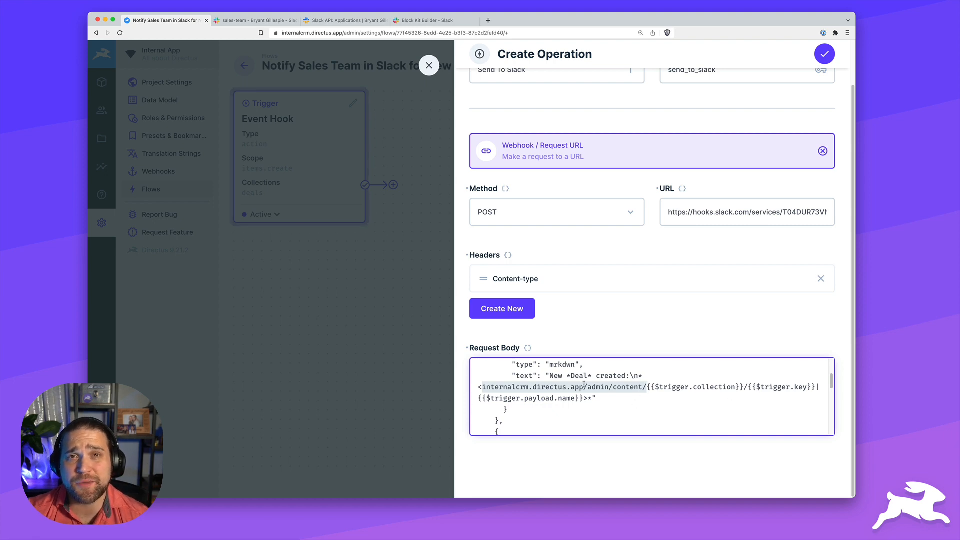
{"action": "scroll", "coordinate": [584, 385], "scroll_direction": "down", "scroll_amount": 10}
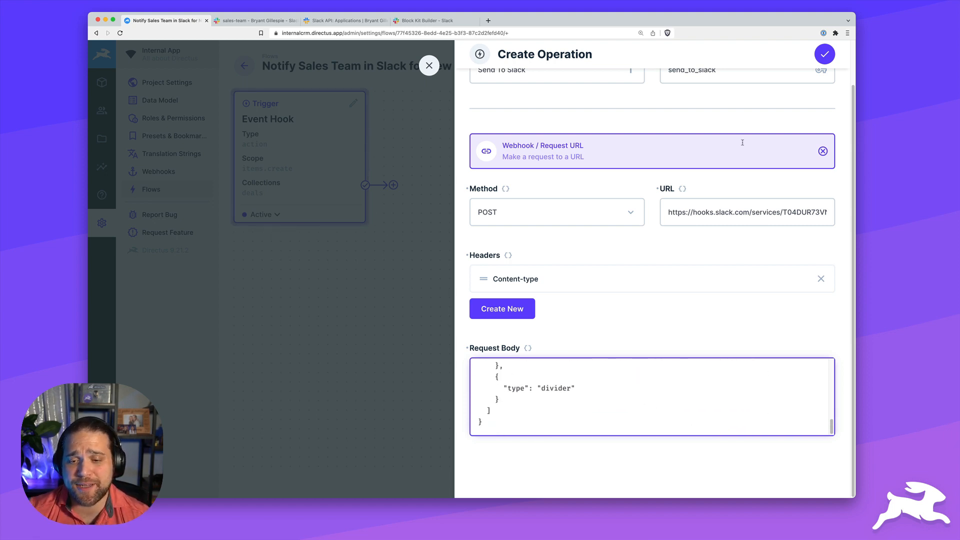
{"action": "left_click", "coordinate": [823, 59]}
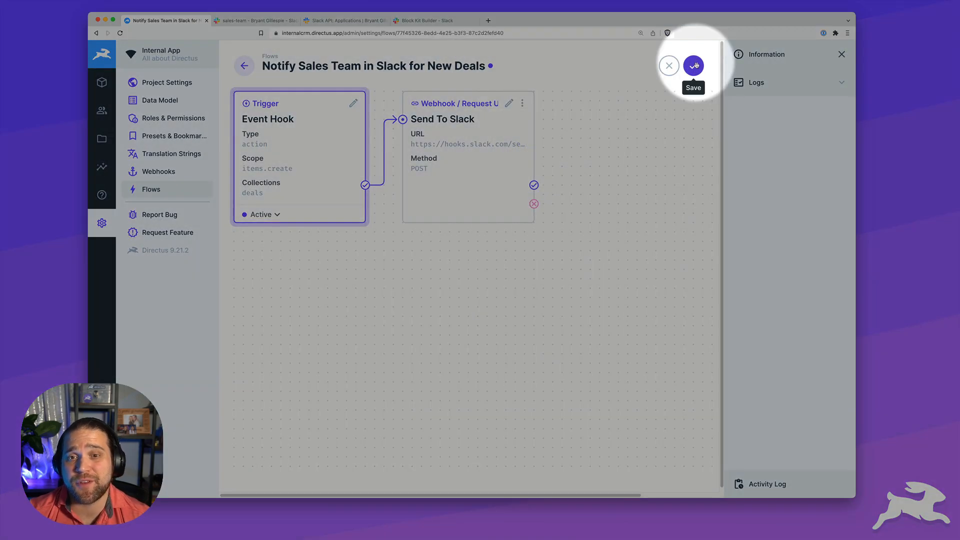
{"action": "left_click", "coordinate": [695, 65]}
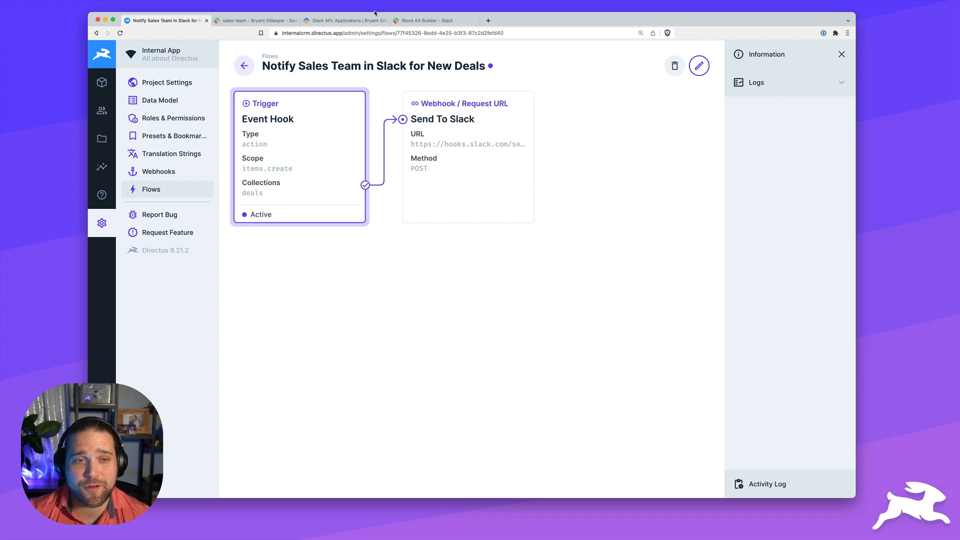
Start a new deal in Deals named 'New Deal for Slack' with status New
{"action": "left_click", "coordinate": [101, 82]}
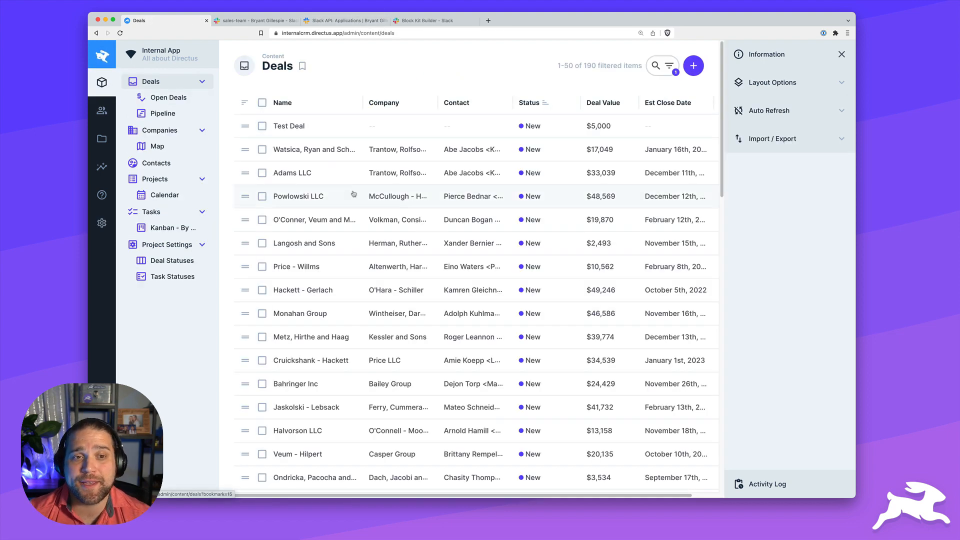
{"action": "left_click", "coordinate": [693, 66]}
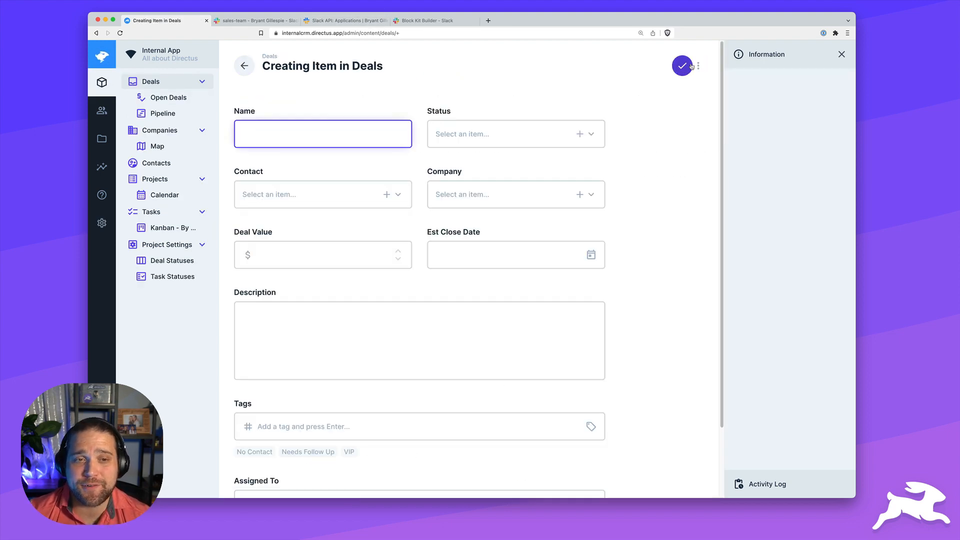
{"action": "type", "text": "New Deal"}
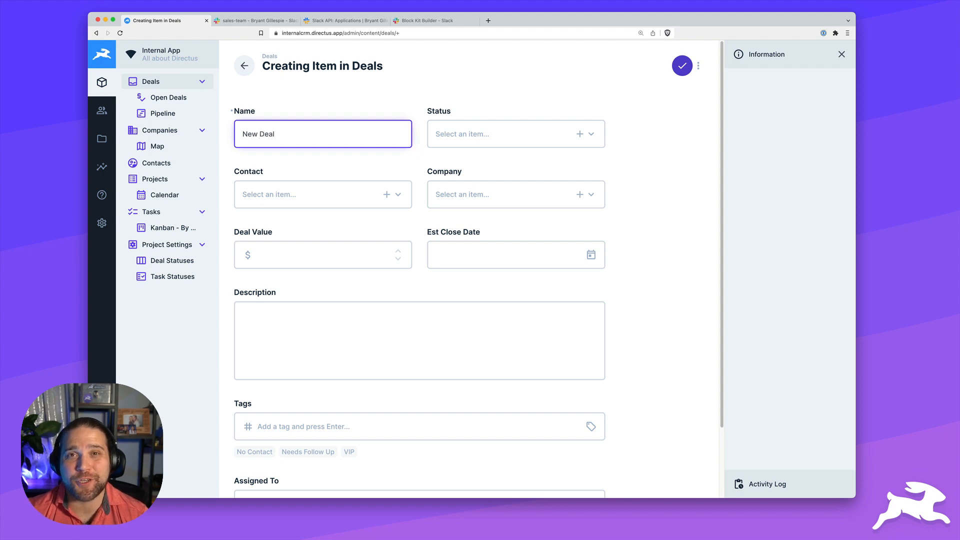
{"action": "type", "text": " for Slack"}
{"action": "key", "text": "Tab"}
{"action": "left_click", "coordinate": [529, 147]}
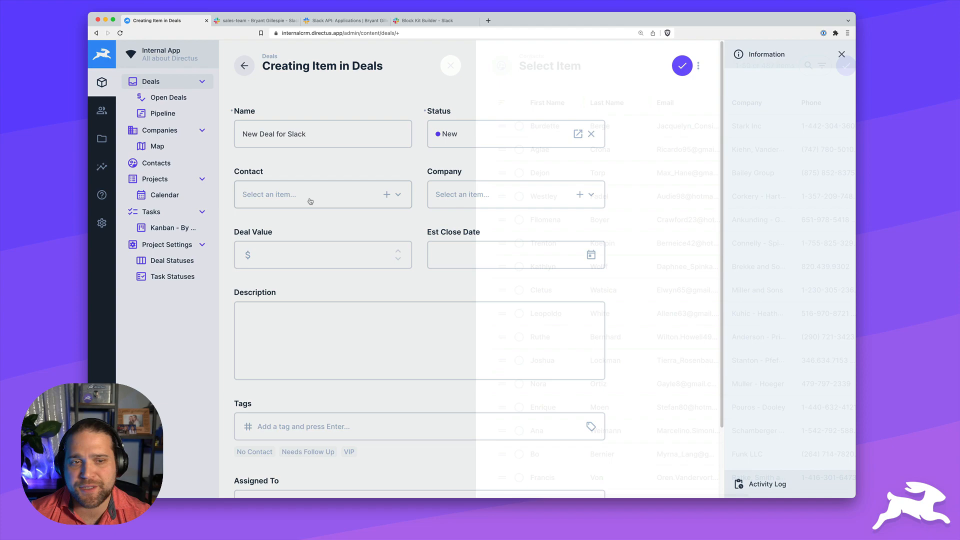
{"action": "left_click", "coordinate": [310, 199]}
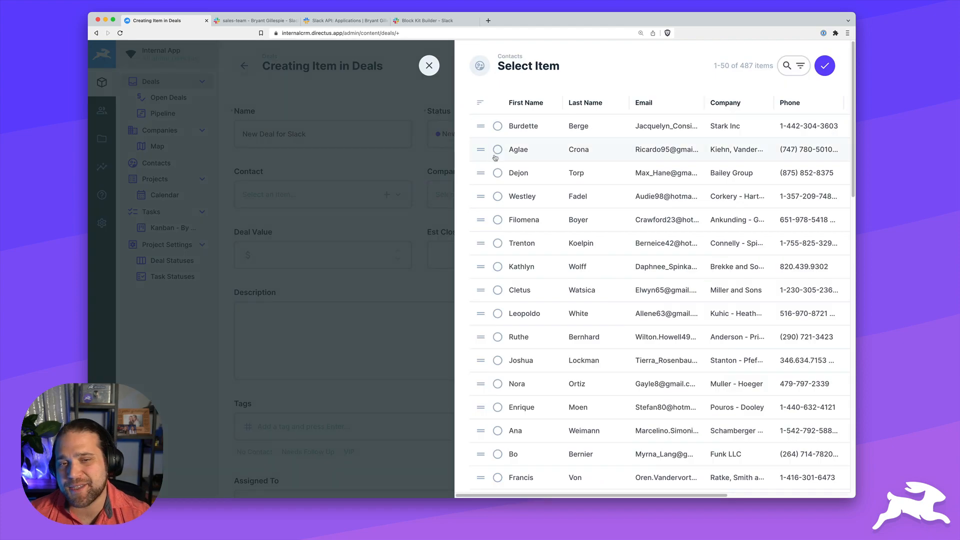
Set contact, company Lowe, Collier and Kirlin, value 5000, close date December 2nd, 2022, description 'New test deal for Directus > Slack Integration', and save
{"action": "left_click", "coordinate": [497, 149]}
{"action": "left_click", "coordinate": [824, 65]}
{"action": "left_click", "coordinate": [508, 189]}
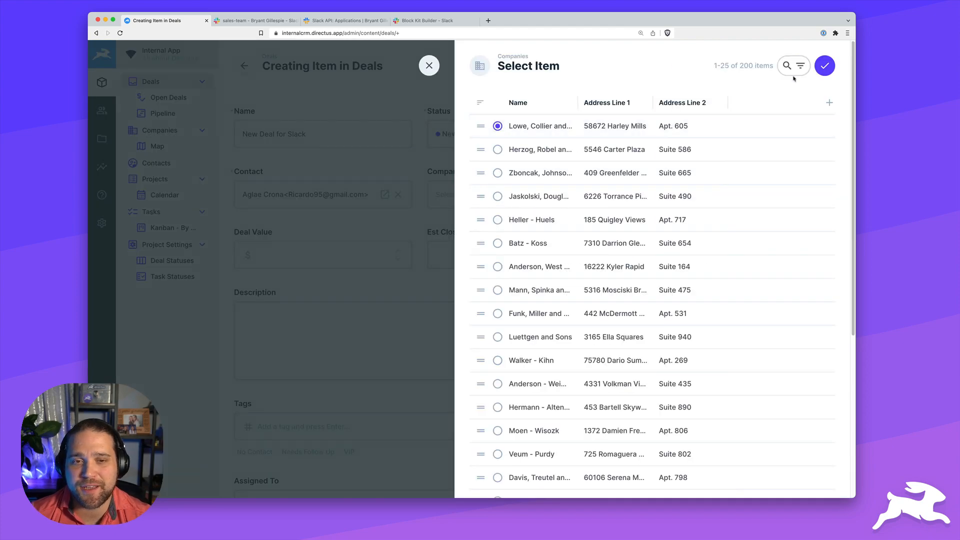
{"action": "left_click", "coordinate": [833, 64]}
{"action": "left_click", "coordinate": [344, 251]}
{"action": "type", "text": "5000"}
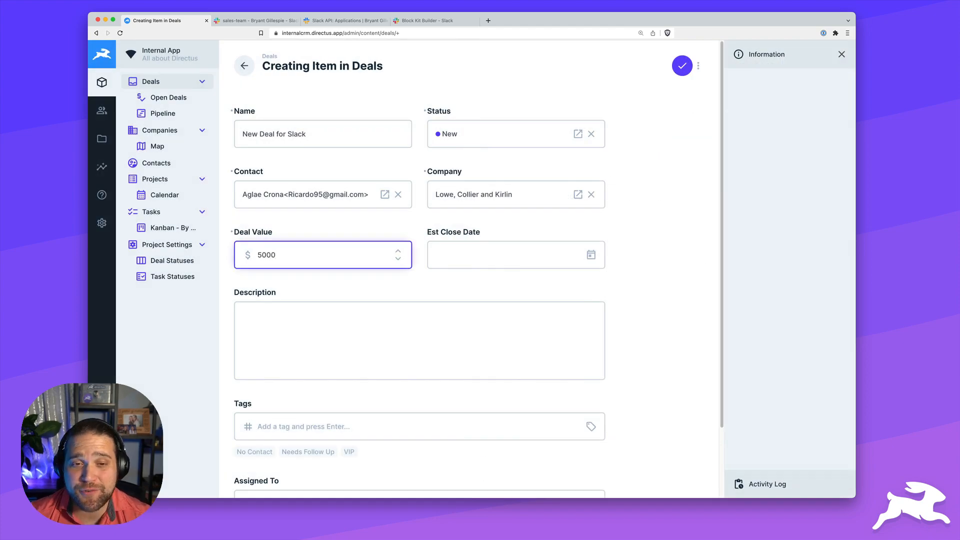
{"action": "left_click", "coordinate": [580, 253]}
{"action": "left_click", "coordinate": [569, 311]}
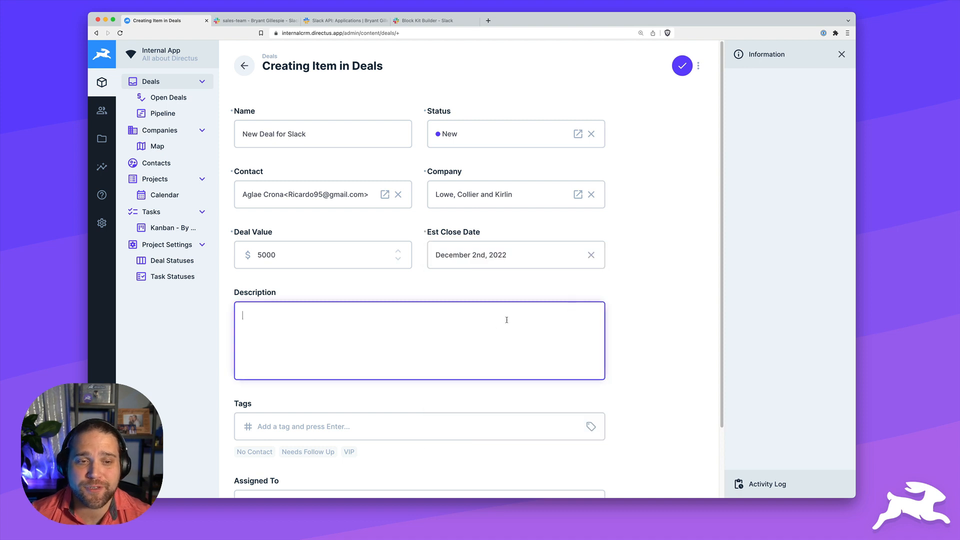
{"action": "type", "text": "New test deal for Directus "}
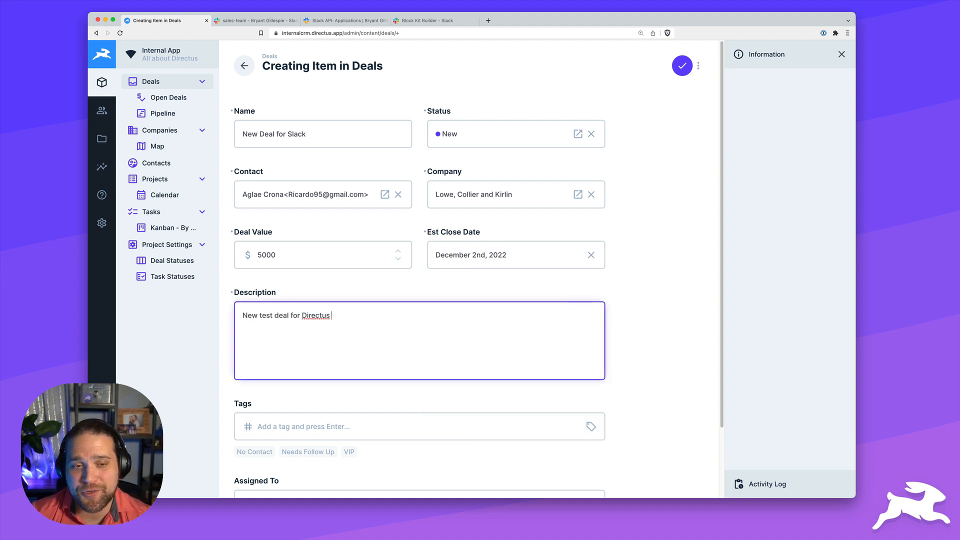
{"action": "type", "text": "> Slack Integration"}
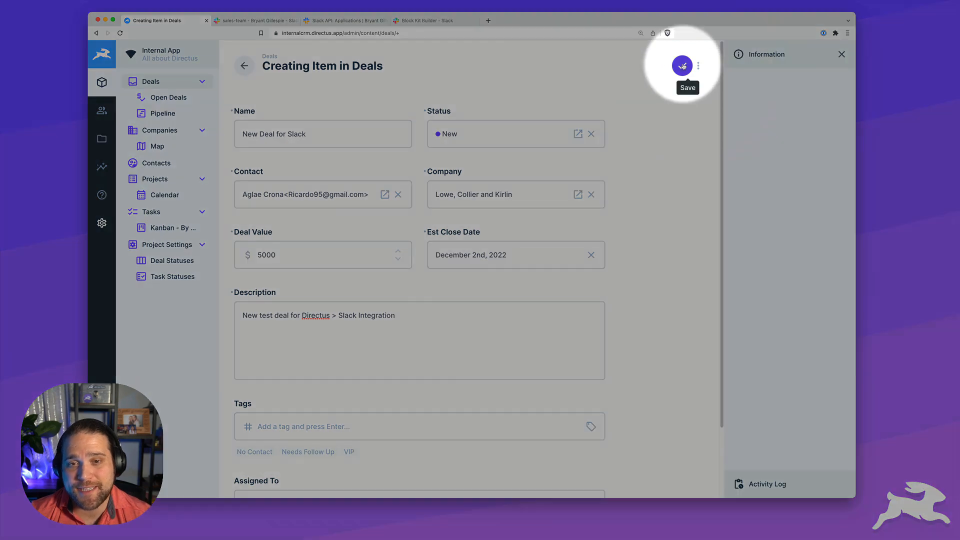
{"action": "left_click", "coordinate": [682, 65]}
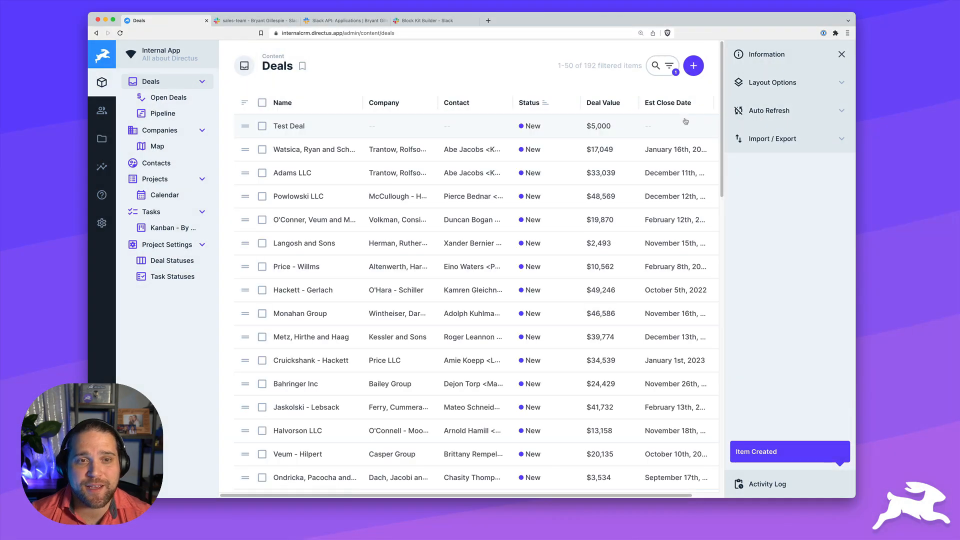
View the Directus Bot's new-deal post in #sales-team and follow its 'New Deal for Slack' link
{"action": "left_click", "coordinate": [252, 20]}
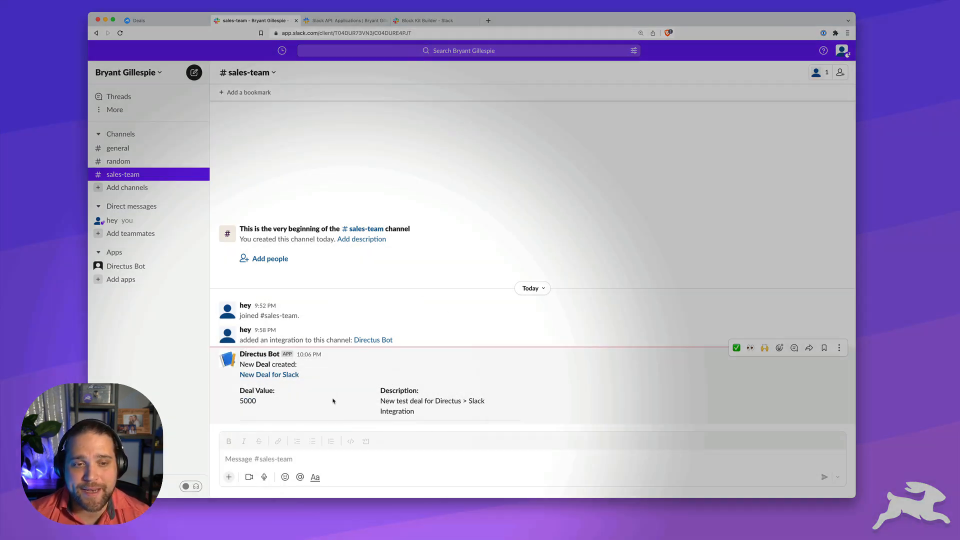
{"action": "left_click", "coordinate": [263, 378]}
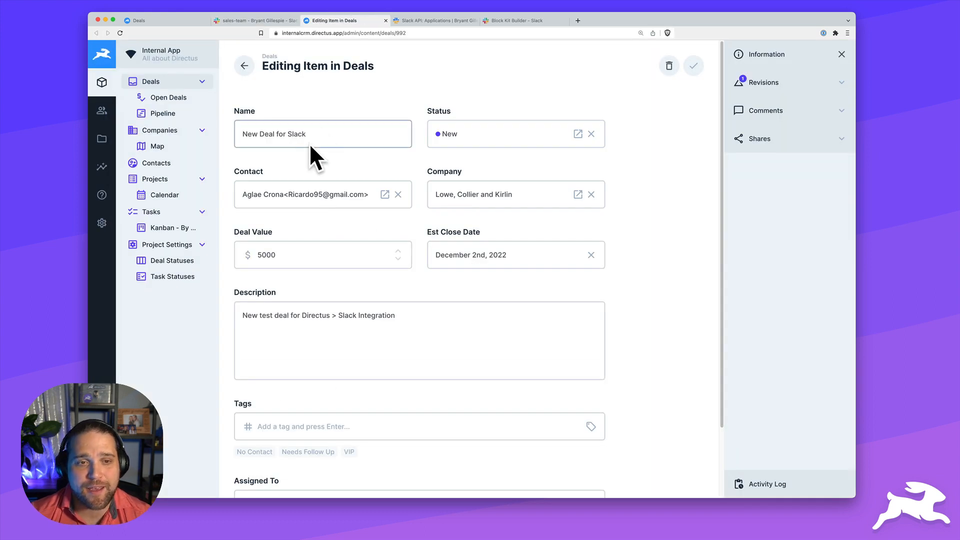
Look through the Email User and Notify Sales Team flows, then open 'Update Date Completed when Task = Completed'
{"action": "scroll", "coordinate": [665, 341], "scroll_direction": "down", "scroll_amount": 1}
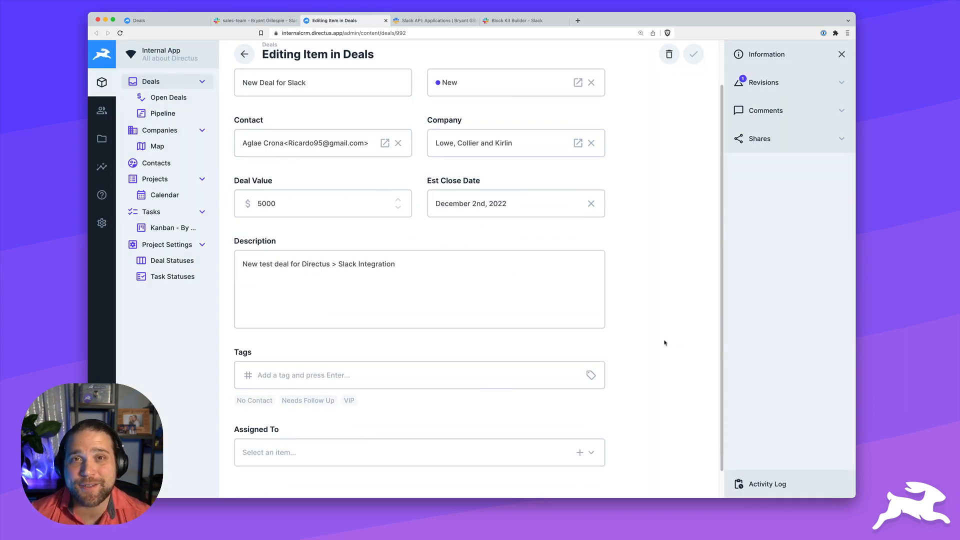
{"action": "scroll", "coordinate": [664, 343], "scroll_direction": "down", "scroll_amount": 1}
{"action": "scroll", "coordinate": [664, 343], "scroll_direction": "up", "scroll_amount": 3}
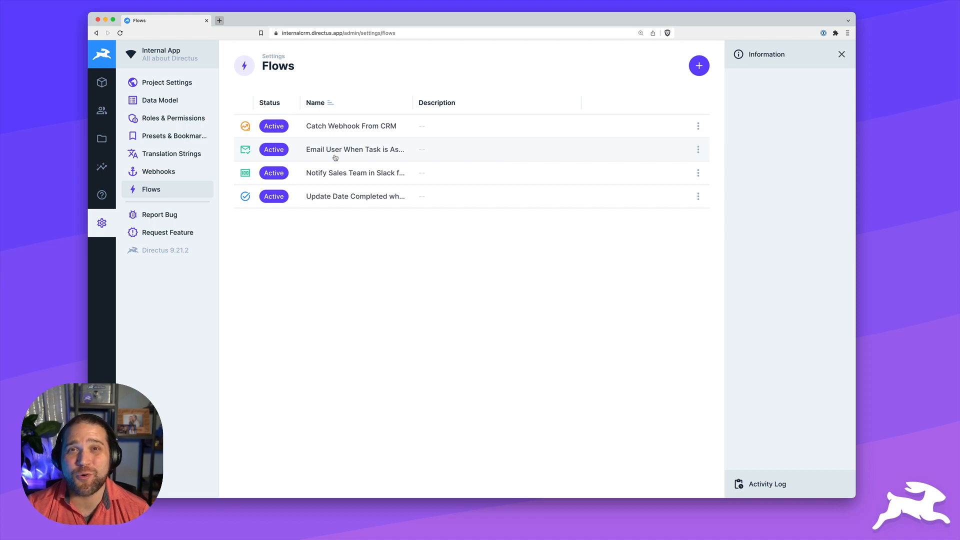
{"action": "left_click", "coordinate": [335, 158]}
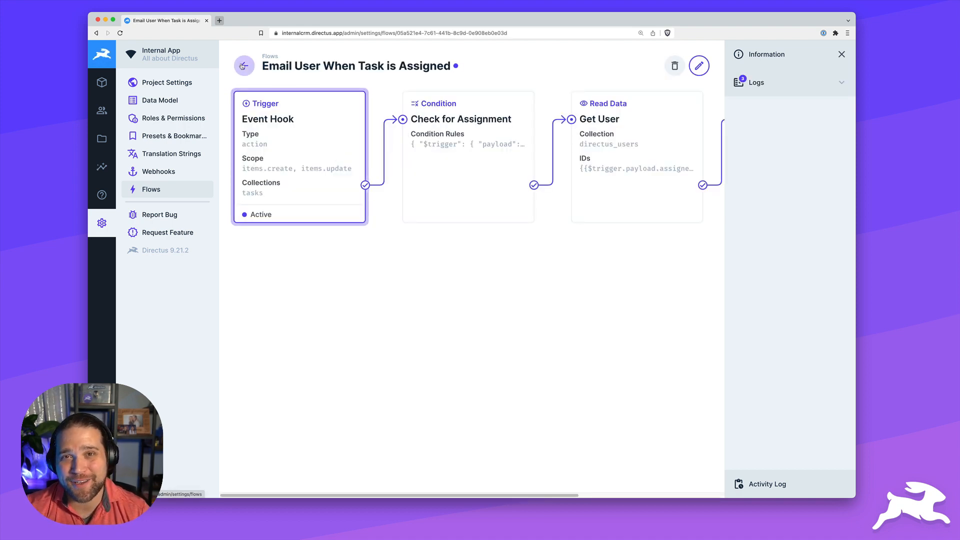
{"action": "left_click", "coordinate": [243, 66]}
{"action": "left_click", "coordinate": [332, 172]}
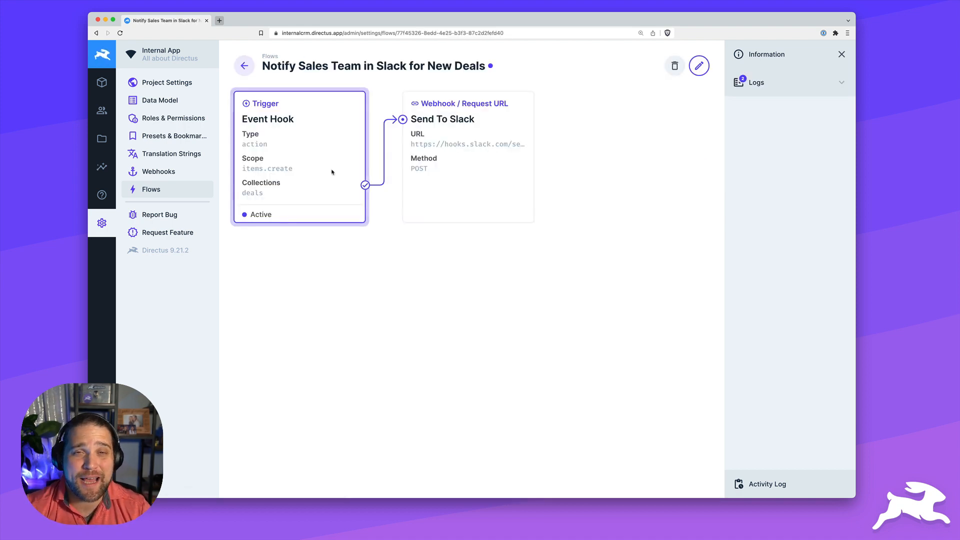
{"action": "left_click", "coordinate": [249, 71]}
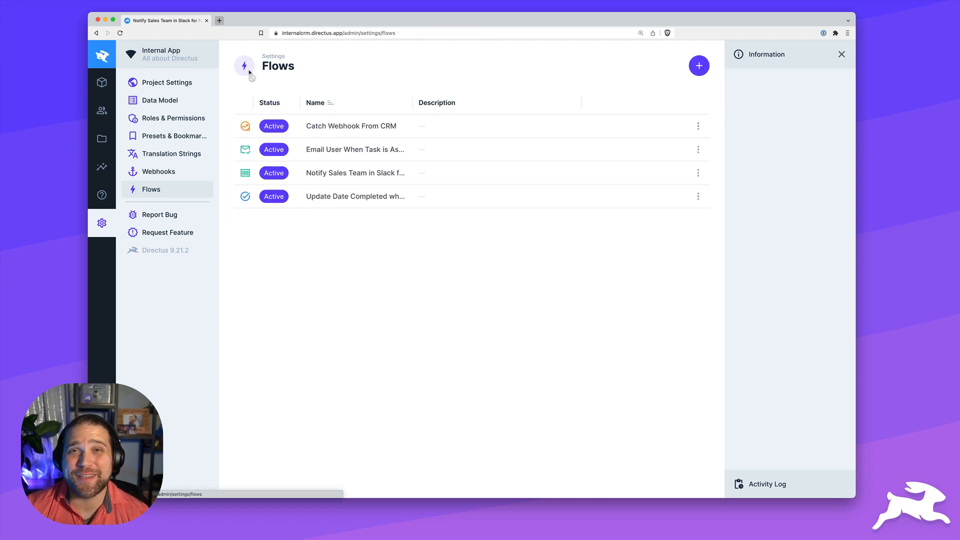
{"action": "left_click", "coordinate": [355, 195]}
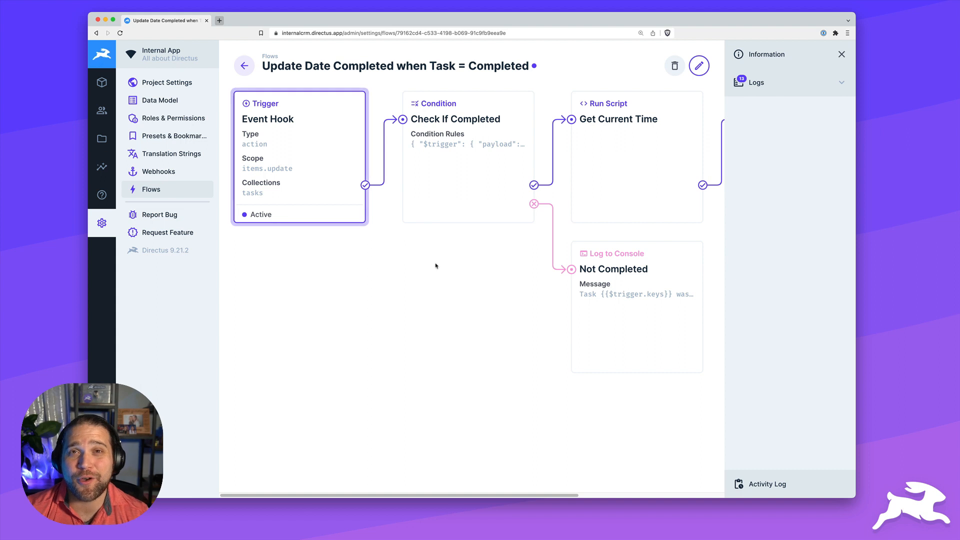
{"action": "scroll", "coordinate": [436, 266], "scroll_direction": "right", "scroll_amount": 8}
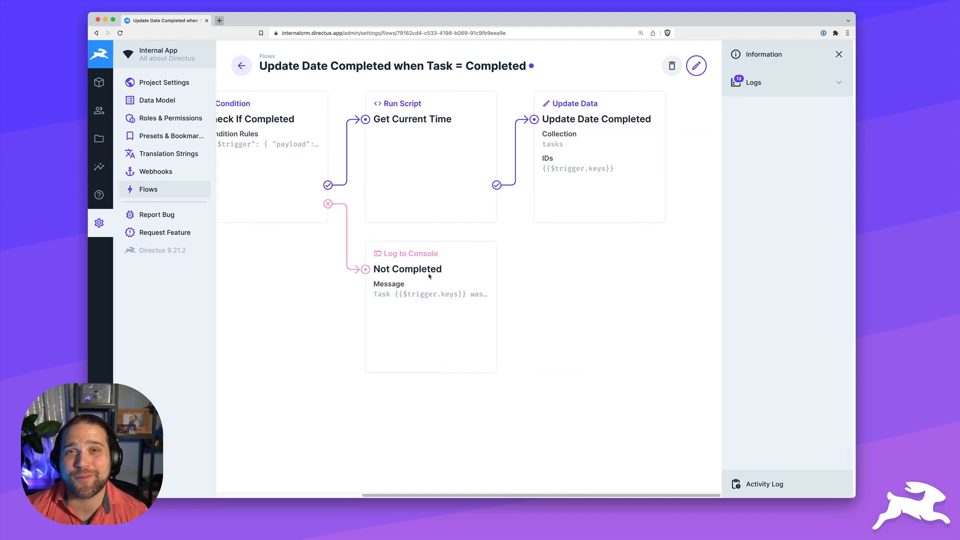
{"action": "scroll", "coordinate": [429, 276], "scroll_direction": "left", "scroll_amount": 8}
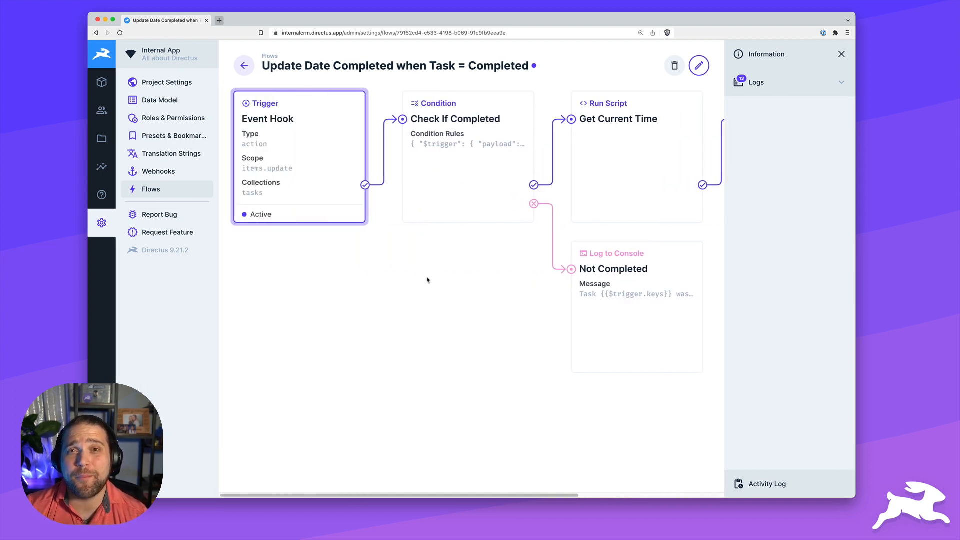